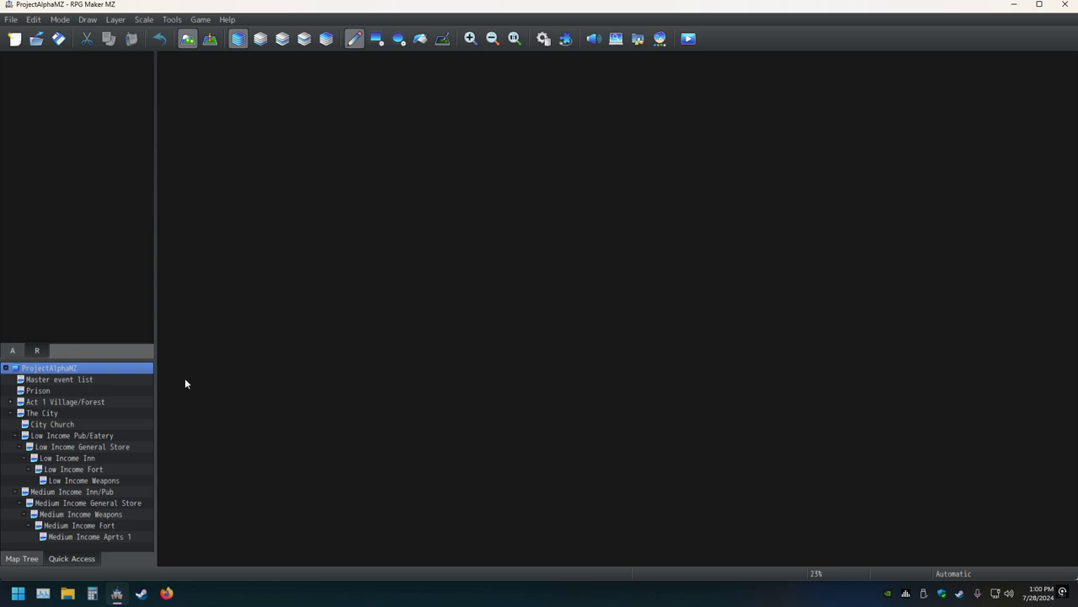
{"action": "left_click", "coordinate": [58, 535]}
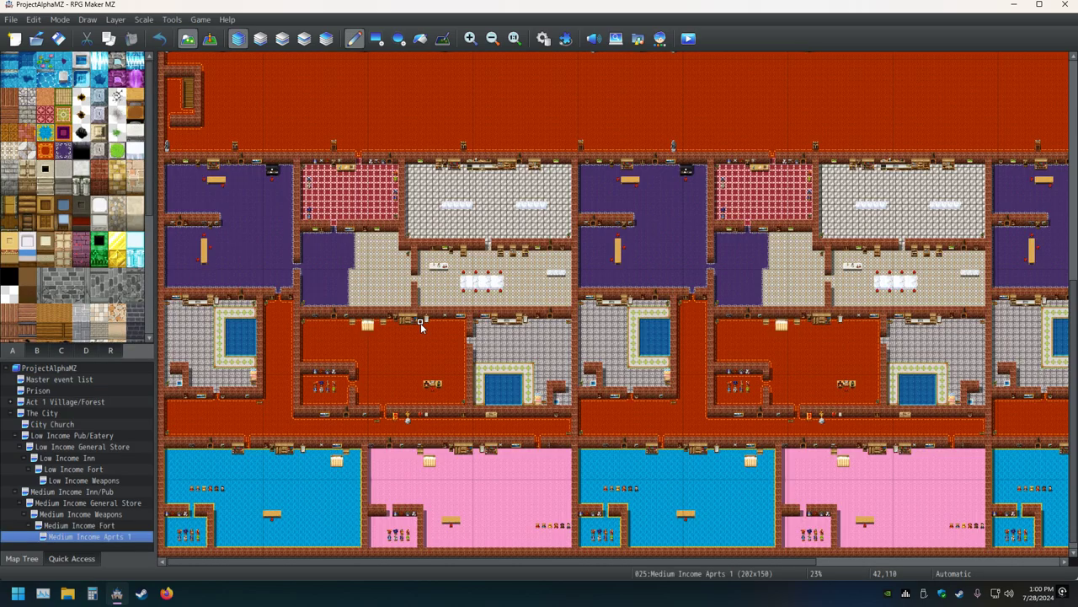
{"action": "middle_click", "coordinate": [365, 373]}
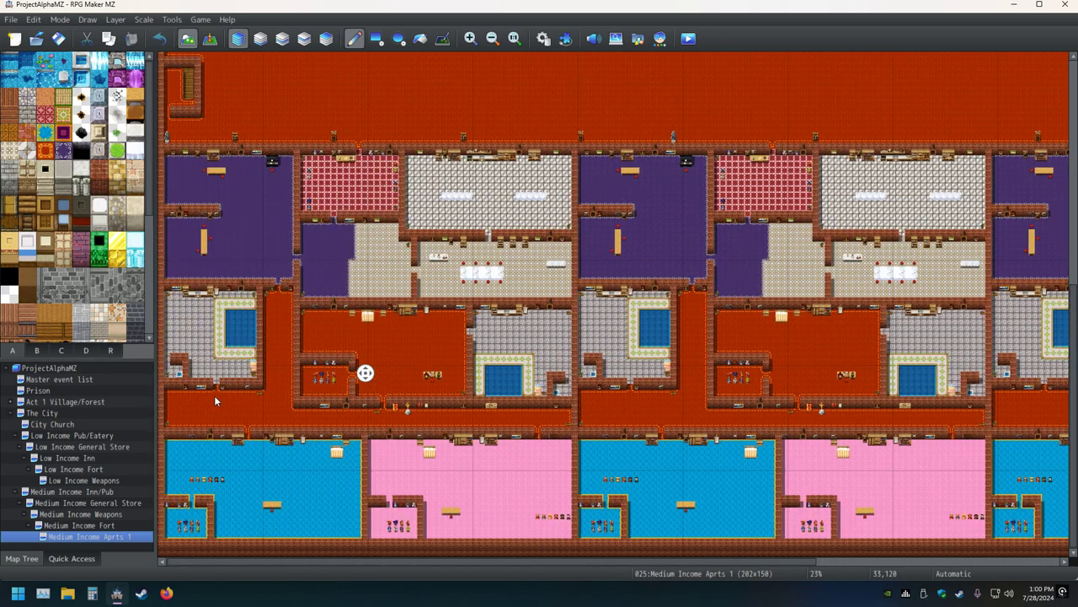
{"action": "middle_click", "coordinate": [215, 401]}
{"action": "mouse_move", "coordinate": [348, 390]}
{"action": "middle_mouse_down"}
{"action": "mouse_move", "coordinate": [498, 395]}
{"action": "mouse_move", "coordinate": [285, 402]}
{"action": "middle_mouse_up"}
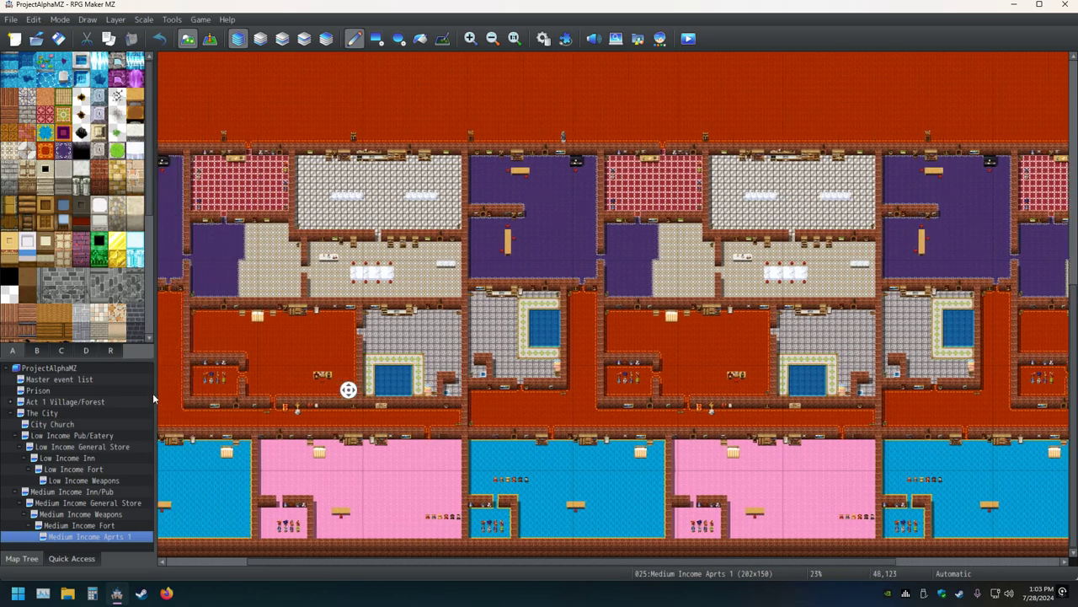
{"action": "middle_click_drag", "start_coordinate": [285, 401], "coordinate": [147, 398]}
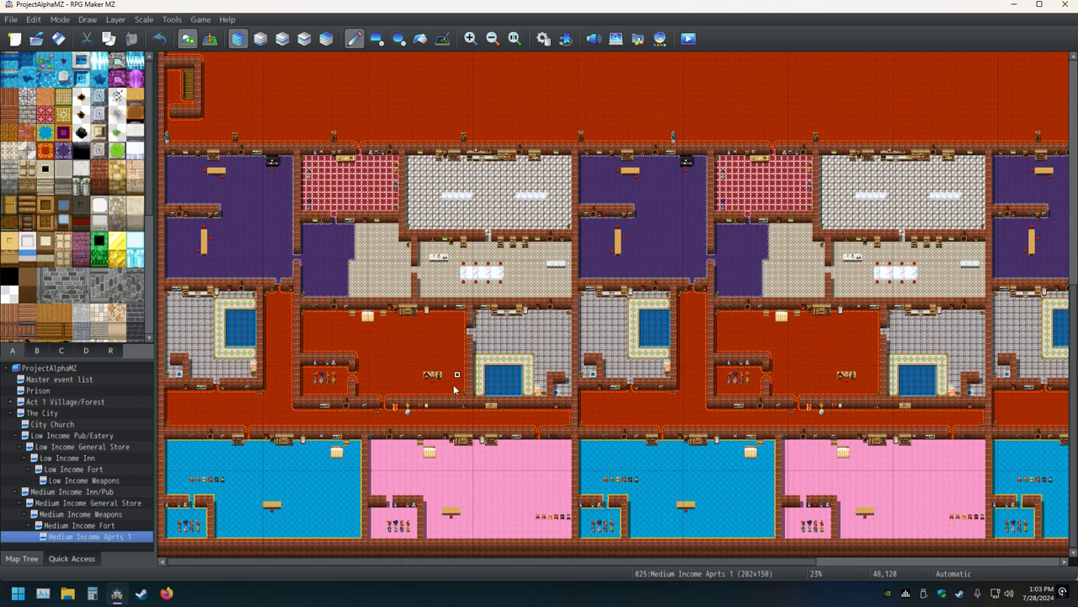
{"action": "middle_click_drag", "start_coordinate": [371, 358], "coordinate": [712, 353]}
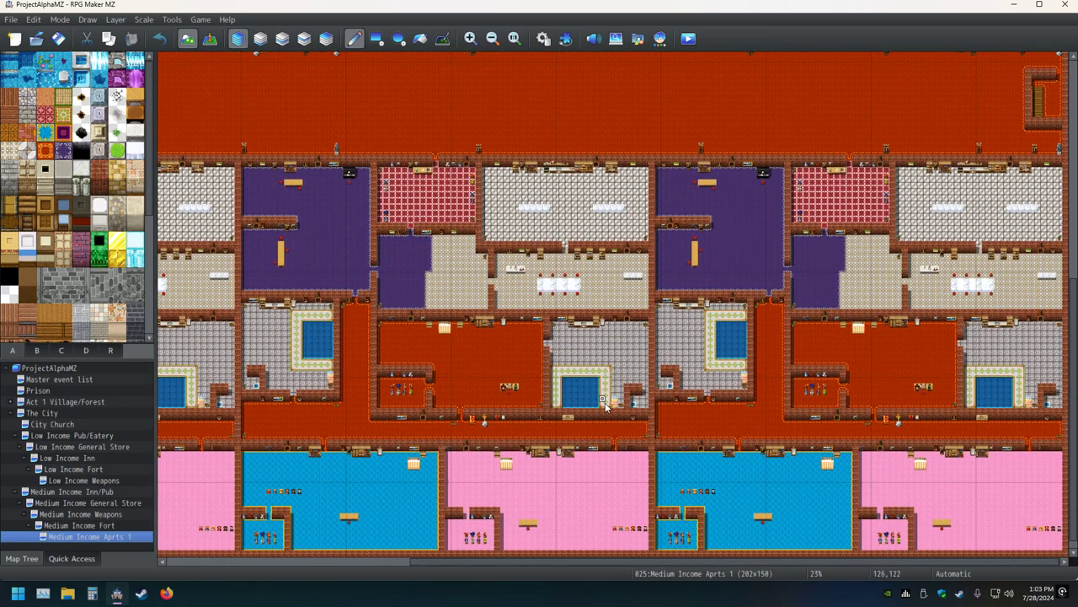
{"action": "middle_click", "coordinate": [523, 349]}
{"action": "middle_click_drag", "start_coordinate": [523, 348], "coordinate": [275, 354]}
{"action": "middle_click", "coordinate": [450, 372]}
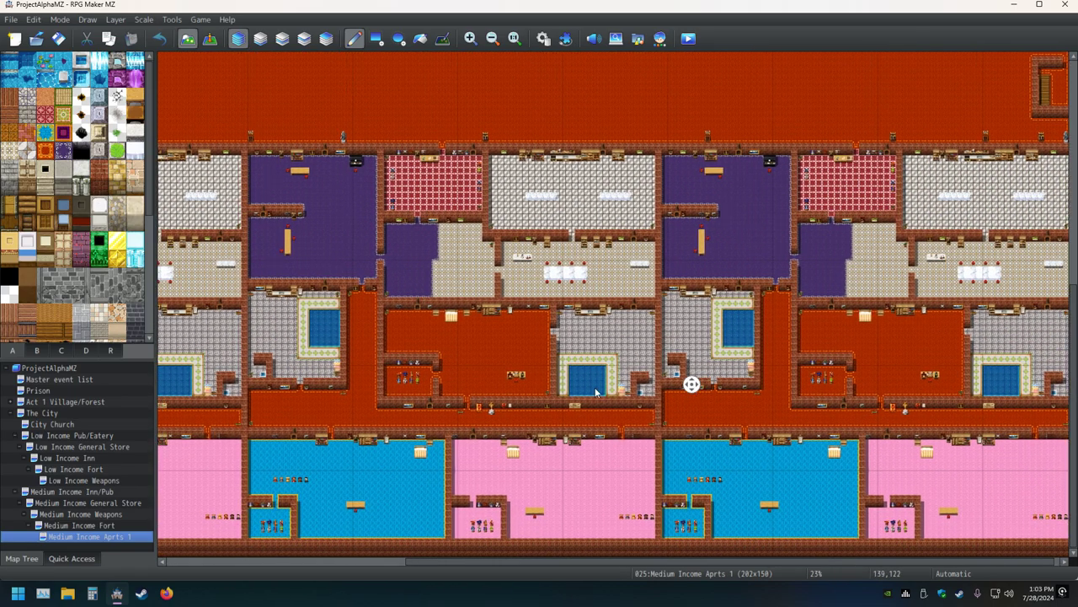
{"action": "middle_click", "coordinate": [691, 384]}
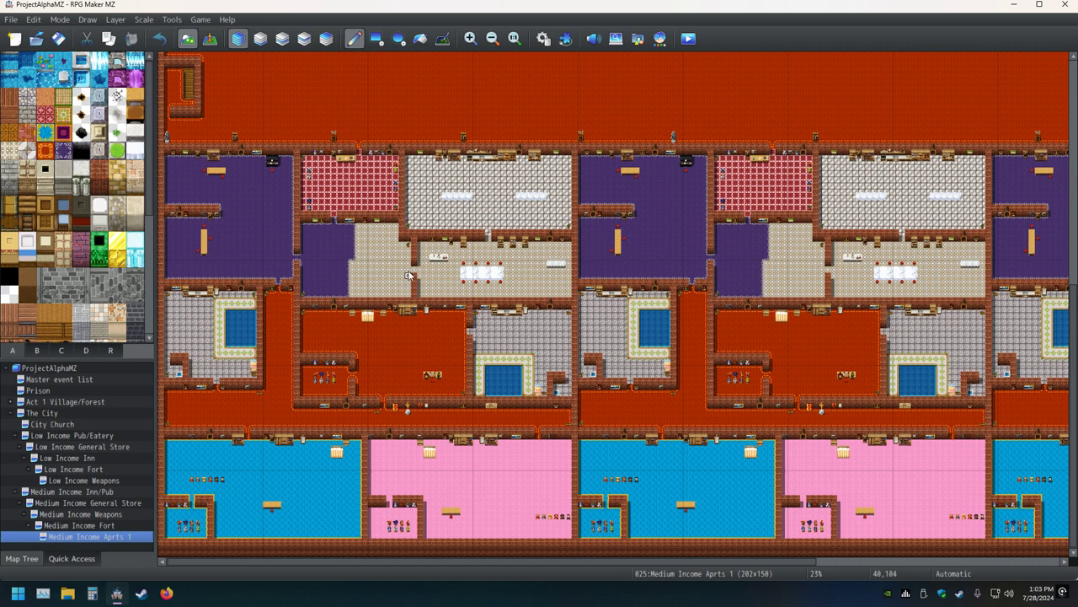
{"action": "middle_click", "coordinate": [503, 359]}
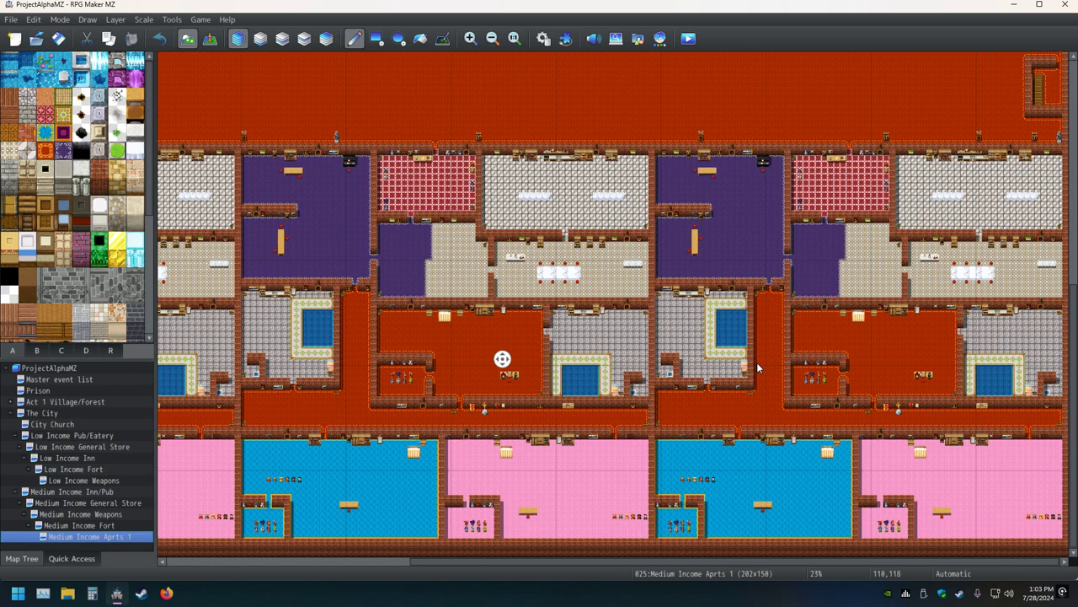
{"action": "middle_click", "coordinate": [756, 362]}
{"action": "middle_click", "coordinate": [848, 337]}
{"action": "middle_click", "coordinate": [425, 366]}
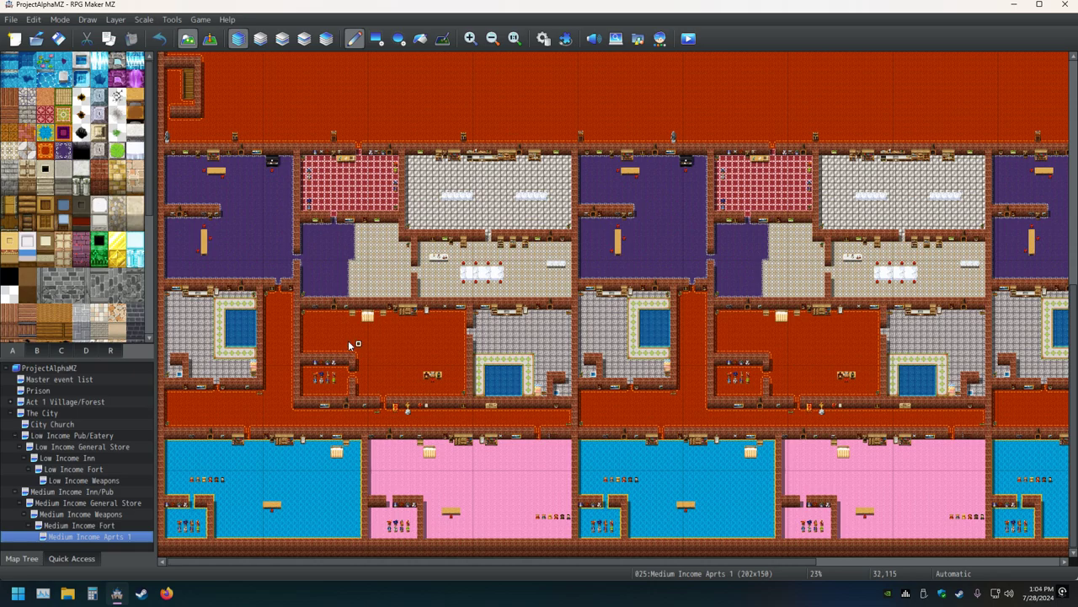
{"action": "left_click", "coordinate": [59, 38]}
- Open The City map from the map tree and zoom in on it
{"action": "left_click", "coordinate": [51, 423]}
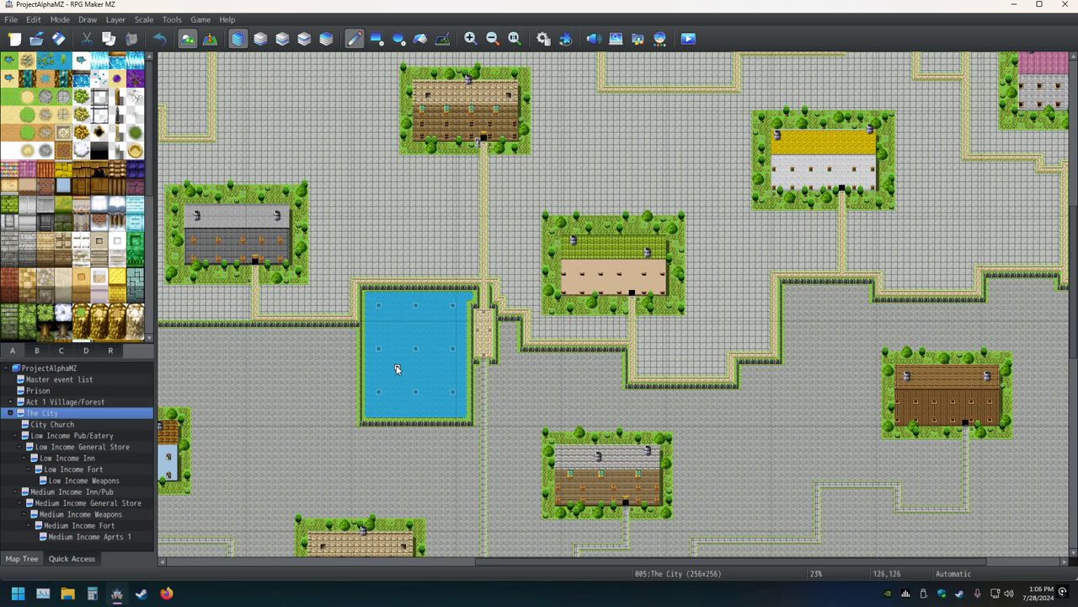
{"action": "scroll", "coordinate": [398, 366], "scroll_direction": "up", "scroll_amount": 2}
{"action": "scroll", "coordinate": [397, 367], "scroll_direction": "up", "scroll_amount": 3}
{"action": "scroll", "coordinate": [397, 364], "scroll_direction": "up", "scroll_amount": 2}
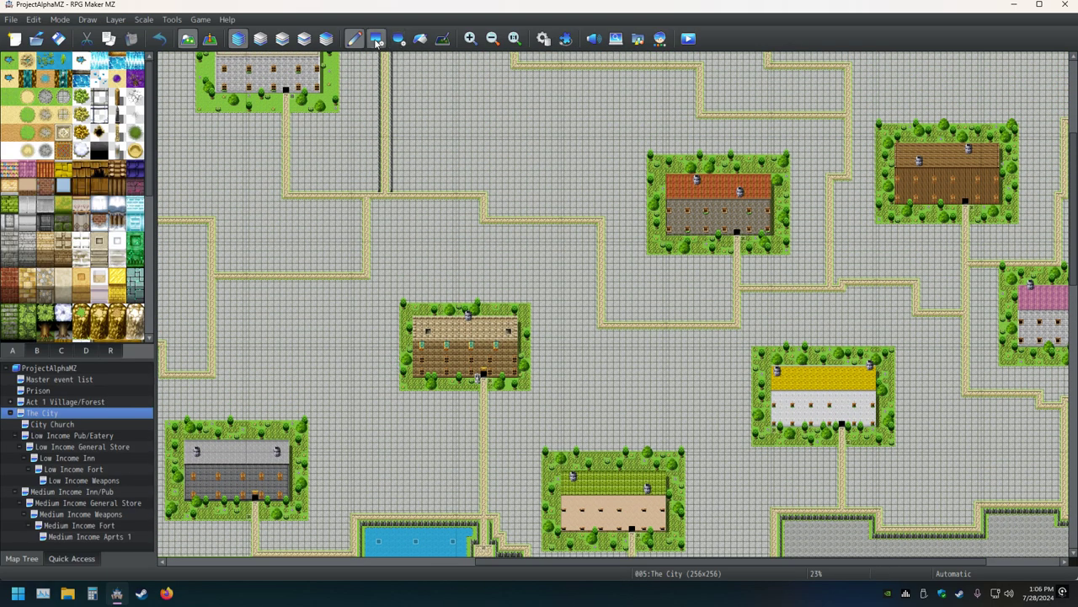
- Switch to event editing mode and browse The City map's events
{"action": "left_click", "coordinate": [210, 40]}
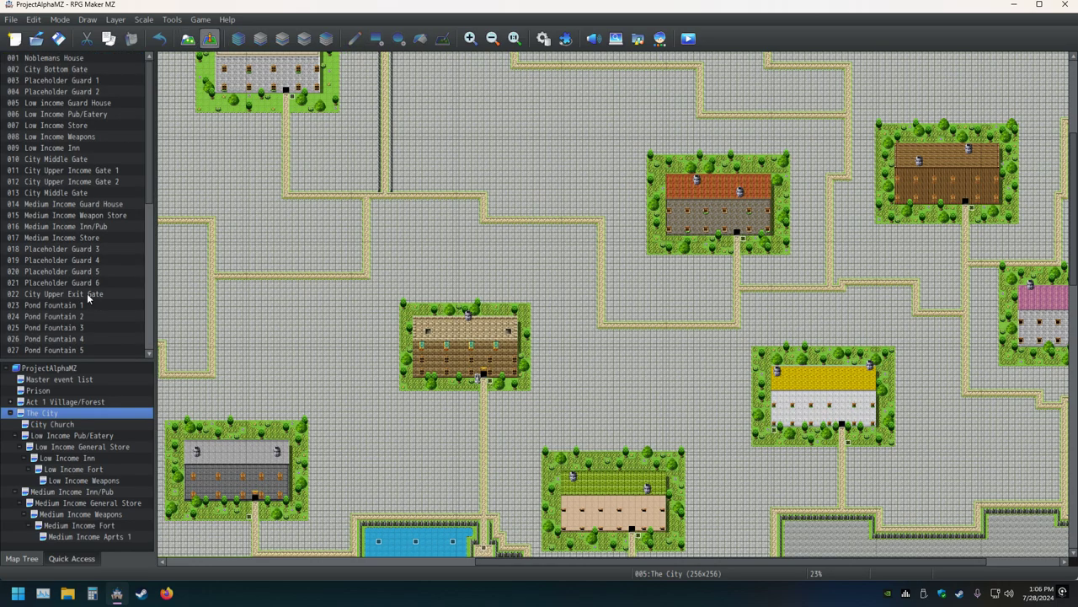
{"action": "scroll", "coordinate": [69, 265], "scroll_direction": "down", "scroll_amount": 1}
{"action": "scroll", "coordinate": [81, 266], "scroll_direction": "down", "scroll_amount": 3}
{"action": "scroll", "coordinate": [81, 267], "scroll_direction": "up", "scroll_amount": 1}
{"action": "scroll", "coordinate": [81, 266], "scroll_direction": "up", "scroll_amount": 2}
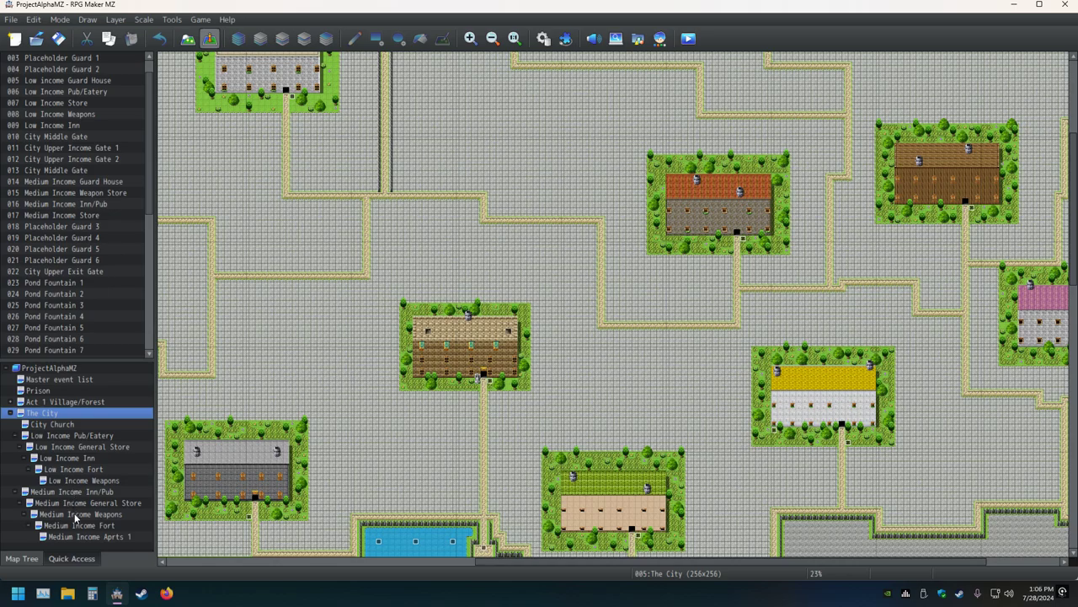
{"action": "scroll", "coordinate": [449, 327], "scroll_direction": "down", "scroll_amount": 3}
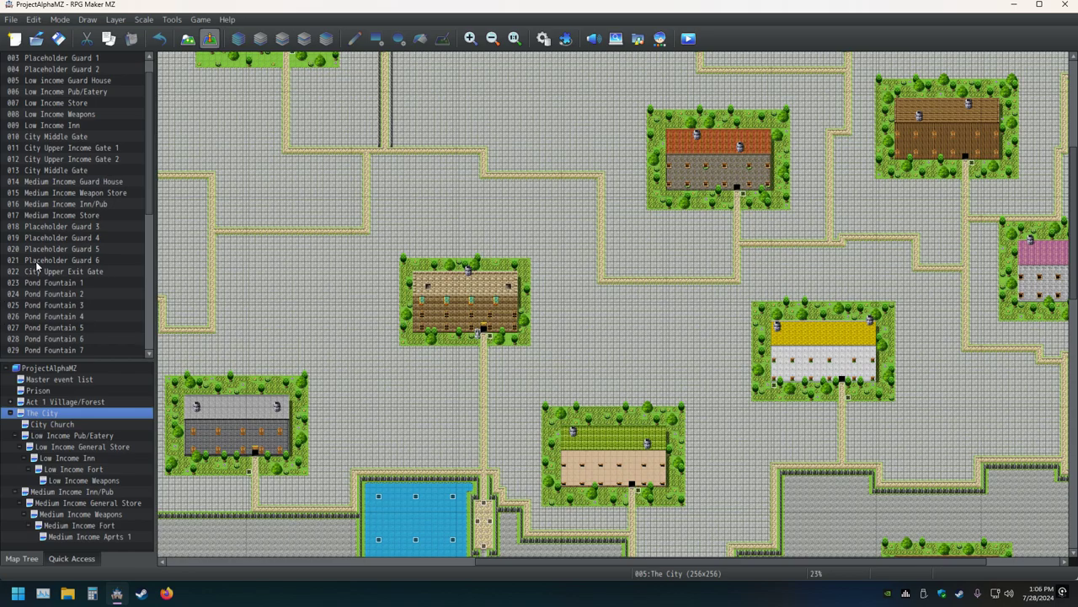
{"action": "scroll", "coordinate": [90, 275], "scroll_direction": "up", "scroll_amount": 1}
{"action": "scroll", "coordinate": [90, 274], "scroll_direction": "down", "scroll_amount": 1}
{"action": "scroll", "coordinate": [79, 271], "scroll_direction": "down", "scroll_amount": 1}
{"action": "scroll", "coordinate": [79, 270], "scroll_direction": "down", "scroll_amount": 1}
{"action": "scroll", "coordinate": [88, 270], "scroll_direction": "down", "scroll_amount": 1}
{"action": "scroll", "coordinate": [101, 268], "scroll_direction": "down", "scroll_amount": 1}
{"action": "scroll", "coordinate": [96, 271], "scroll_direction": "down", "scroll_amount": 1}
{"action": "scroll", "coordinate": [90, 275], "scroll_direction": "down", "scroll_amount": 1}
{"action": "scroll", "coordinate": [90, 270], "scroll_direction": "down", "scroll_amount": 1}
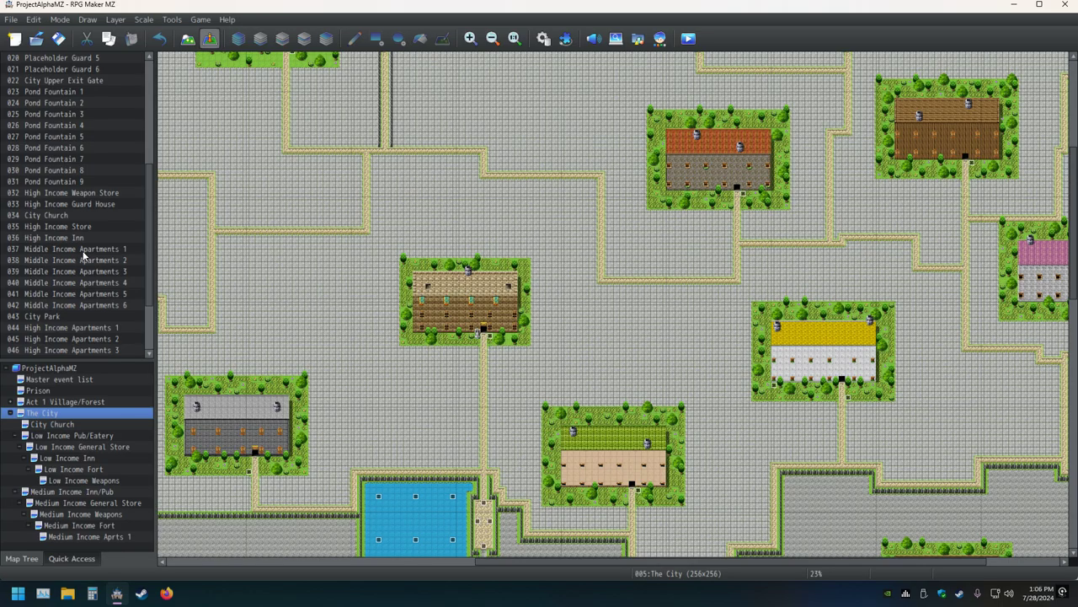
{"action": "scroll", "coordinate": [291, 287], "scroll_direction": "down", "scroll_amount": 1, "text": "ctrl"}
{"action": "scroll", "coordinate": [291, 287], "scroll_direction": "down", "scroll_amount": 1, "text": "ctrl"}
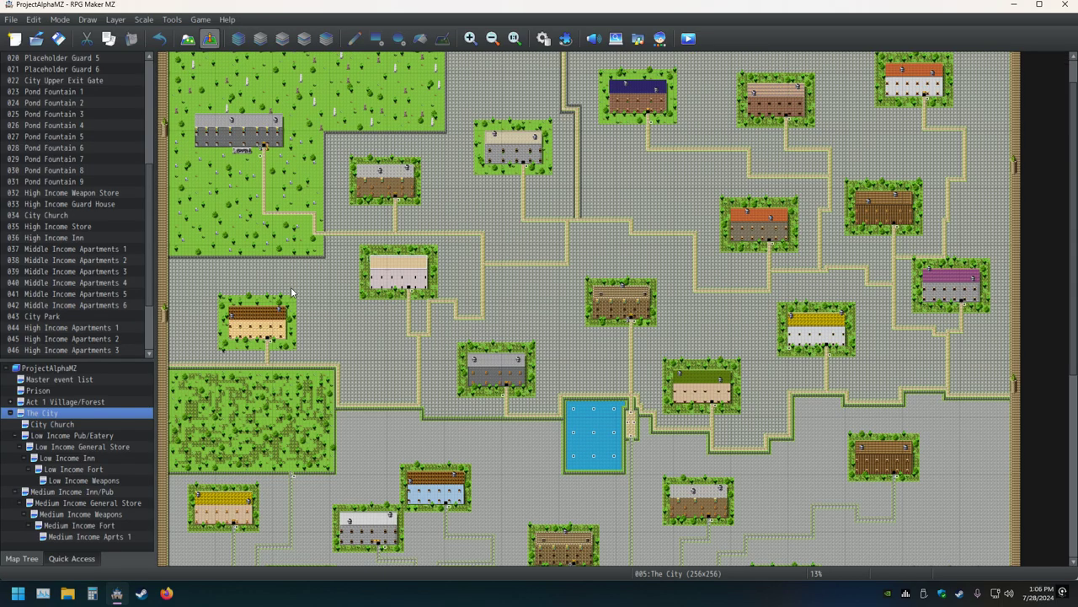
{"action": "scroll", "coordinate": [291, 286], "scroll_direction": "down", "scroll_amount": 1, "text": "ctrl"}
{"action": "scroll", "coordinate": [289, 294], "scroll_direction": "down", "scroll_amount": 1}
{"action": "scroll", "coordinate": [286, 303], "scroll_direction": "down", "scroll_amount": 1}
{"action": "scroll", "coordinate": [284, 314], "scroll_direction": "down", "scroll_amount": 1}
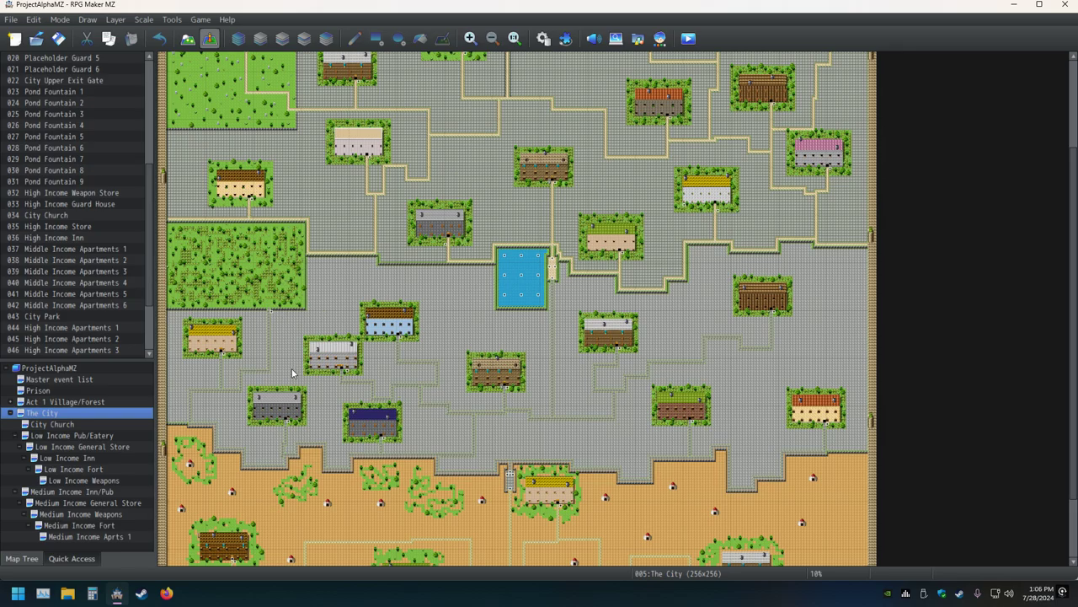
{"action": "scroll", "coordinate": [292, 368], "scroll_direction": "up", "scroll_amount": 1, "text": "ctrl"}
{"action": "scroll", "coordinate": [292, 368], "scroll_direction": "up", "scroll_amount": 1, "text": "ctrl"}
{"action": "scroll", "coordinate": [328, 364], "scroll_direction": "up", "scroll_amount": 1, "text": "ctrl"}
- Pan toward the western buildings, select the Medium Income Store event, and keep browsing
{"action": "mouse_move", "coordinate": [366, 360]}
{"action": "middle_mouse_down"}
{"action": "mouse_move", "coordinate": [253, 375]}
{"action": "mouse_move", "coordinate": [252, 357]}
{"action": "middle_mouse_up"}
{"action": "left_click", "coordinate": [305, 345]}
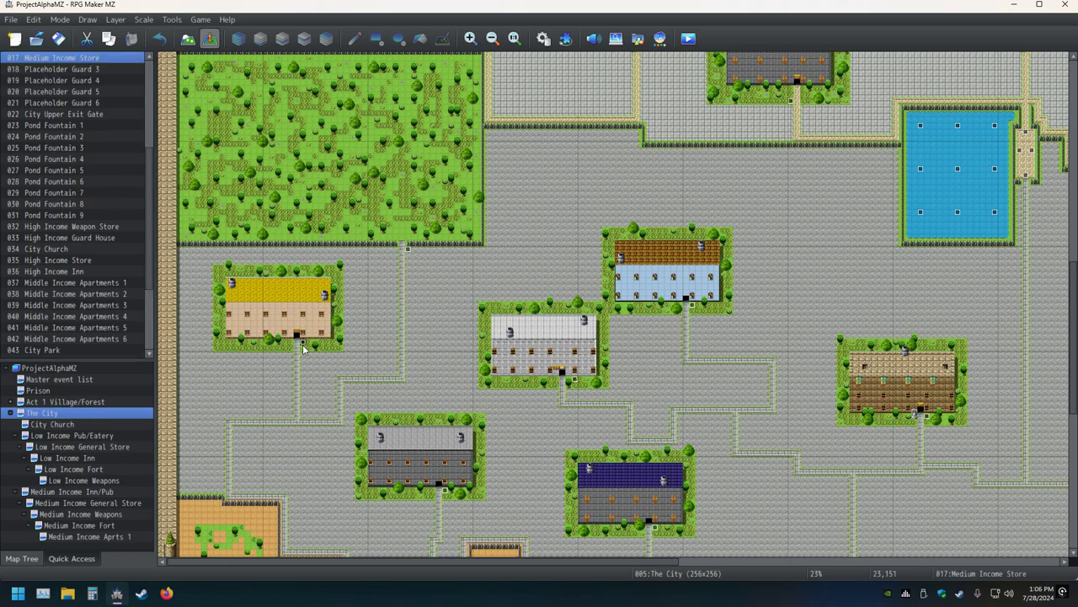
{"action": "scroll", "coordinate": [302, 344], "scroll_direction": "down", "scroll_amount": 1, "text": "ctrl"}
{"action": "scroll", "coordinate": [302, 332], "scroll_direction": "down", "scroll_amount": 1, "text": "ctrl"}
{"action": "scroll", "coordinate": [304, 338], "scroll_direction": "down", "scroll_amount": 1, "text": "ctrl"}
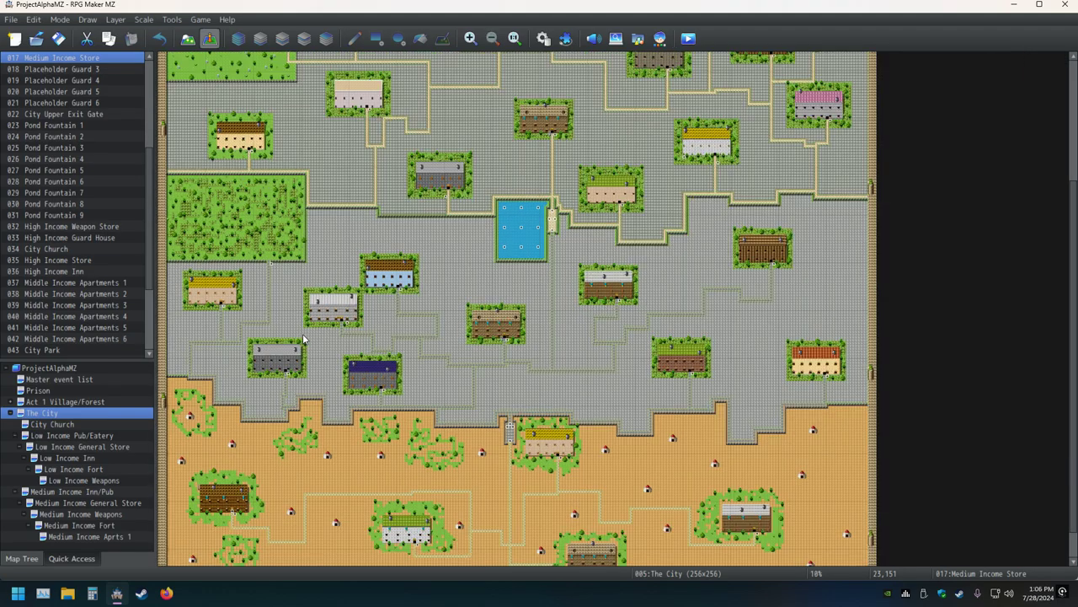
{"action": "scroll", "coordinate": [304, 339], "scroll_direction": "up", "scroll_amount": 1, "text": "ctrl"}
{"action": "scroll", "coordinate": [68, 265], "scroll_direction": "up", "scroll_amount": 1}
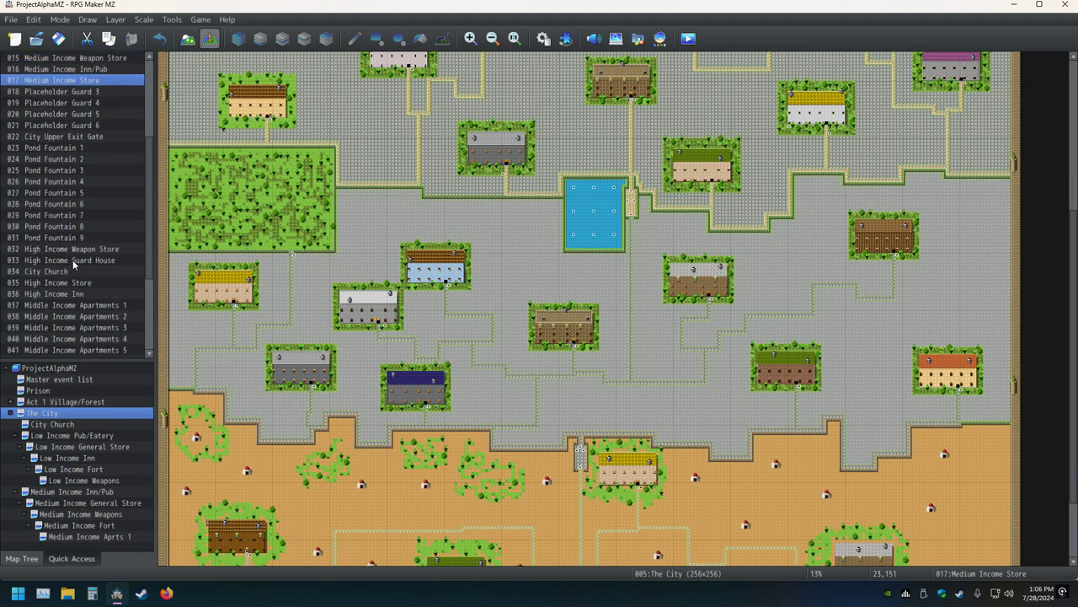
{"action": "scroll", "coordinate": [69, 253], "scroll_direction": "up", "scroll_amount": 1}
{"action": "scroll", "coordinate": [70, 241], "scroll_direction": "up", "scroll_amount": 1}
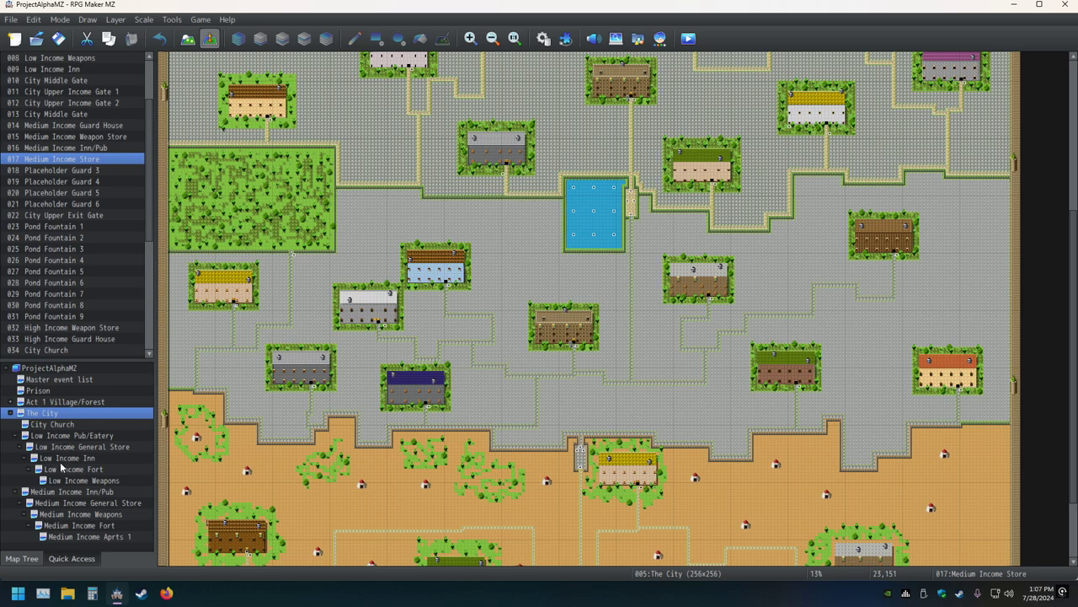
{"action": "scroll", "coordinate": [404, 491], "scroll_direction": "down", "scroll_amount": 3}
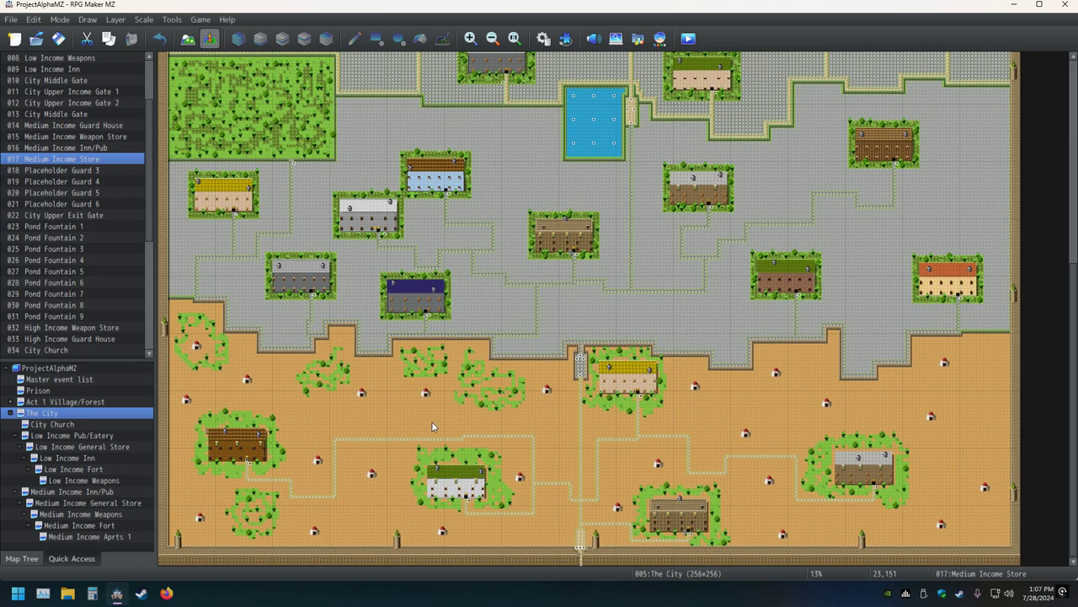
{"action": "scroll", "coordinate": [432, 422], "scroll_direction": "up", "scroll_amount": 1}
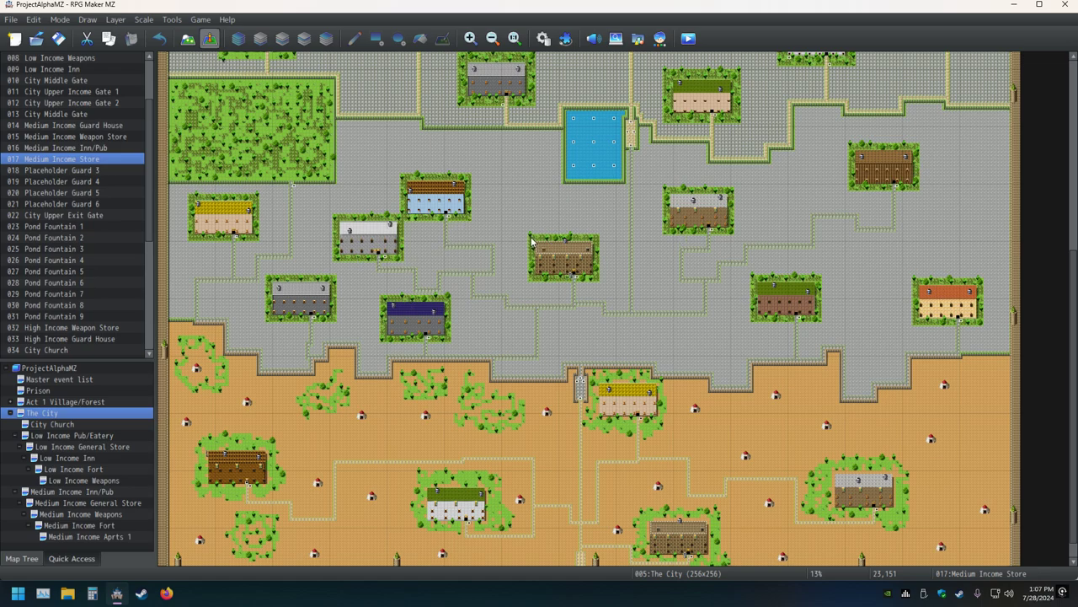
{"action": "scroll", "coordinate": [676, 309], "scroll_direction": "up", "scroll_amount": 1}
{"action": "scroll", "coordinate": [675, 306], "scroll_direction": "up", "scroll_amount": 3}
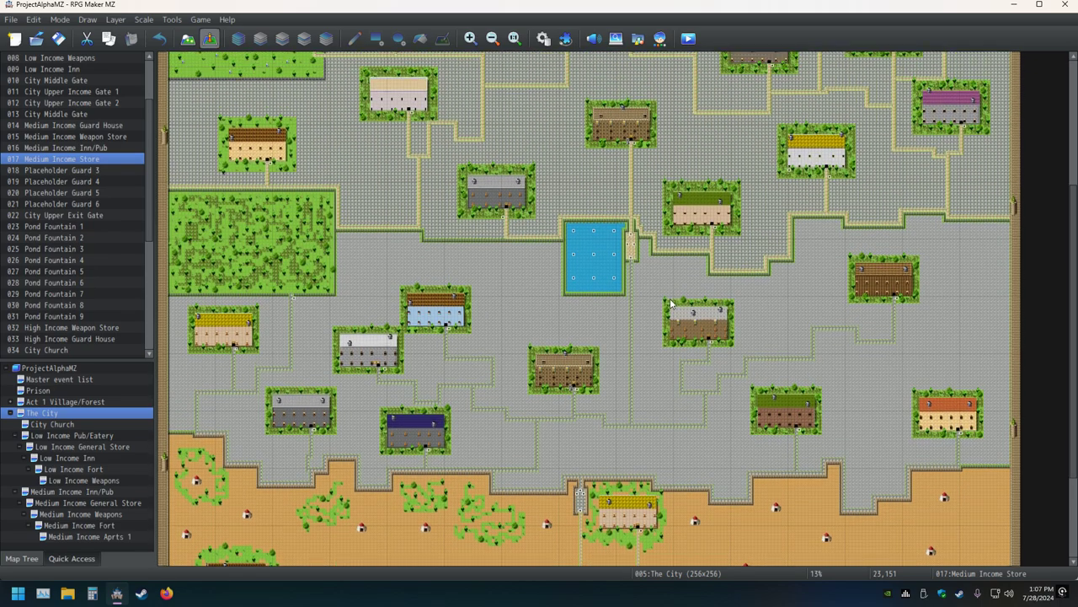
{"action": "scroll", "coordinate": [676, 306], "scroll_direction": "up", "scroll_amount": 5}
{"action": "scroll", "coordinate": [676, 306], "scroll_direction": "up", "scroll_amount": 2}
{"action": "scroll", "coordinate": [70, 278], "scroll_direction": "down", "scroll_amount": 1}
{"action": "scroll", "coordinate": [70, 278], "scroll_direction": "down", "scroll_amount": 4}
{"action": "scroll", "coordinate": [76, 281], "scroll_direction": "down", "scroll_amount": 2}
{"action": "scroll", "coordinate": [84, 285], "scroll_direction": "down", "scroll_amount": 2}
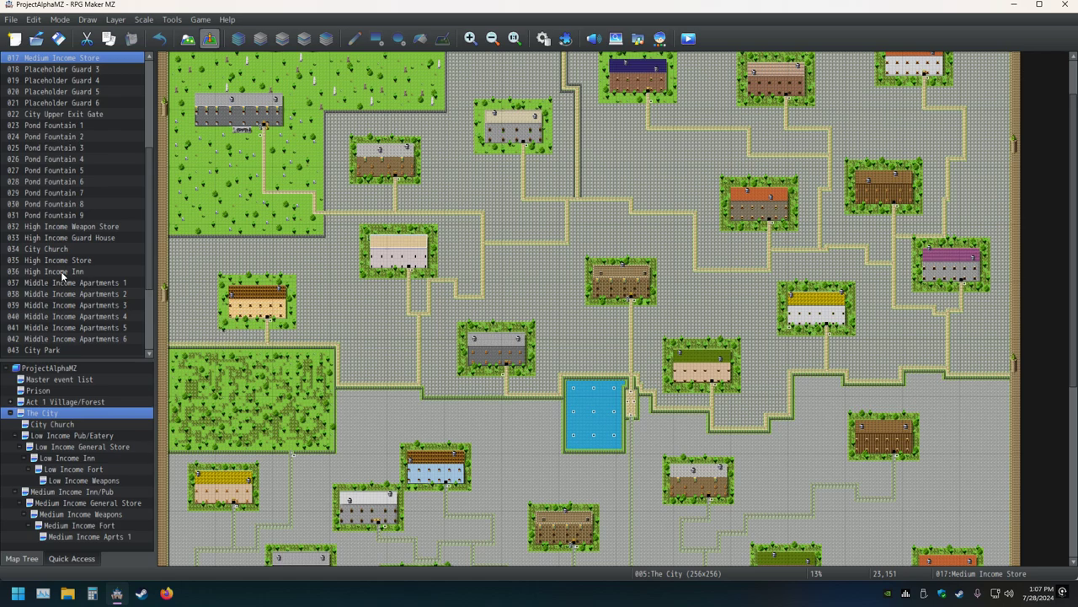
{"action": "scroll", "coordinate": [62, 275], "scroll_direction": "down", "scroll_amount": 1}
{"action": "scroll", "coordinate": [61, 275], "scroll_direction": "down", "scroll_amount": 1}
{"action": "scroll", "coordinate": [61, 276], "scroll_direction": "down", "scroll_amount": 1}
{"action": "scroll", "coordinate": [61, 275], "scroll_direction": "down", "scroll_amount": 1}
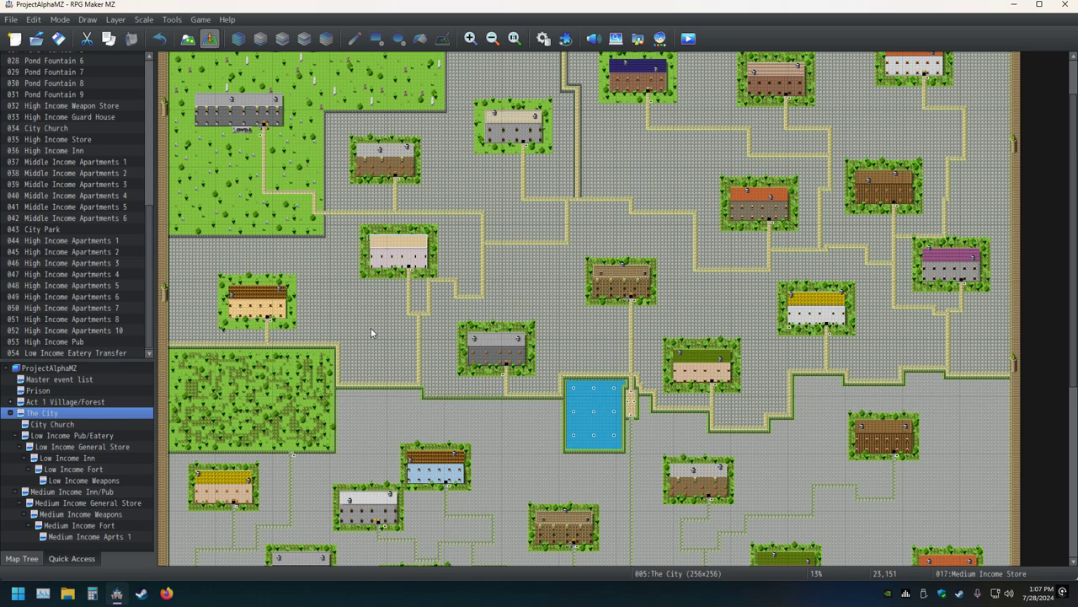
{"action": "left_click", "coordinate": [84, 537]}
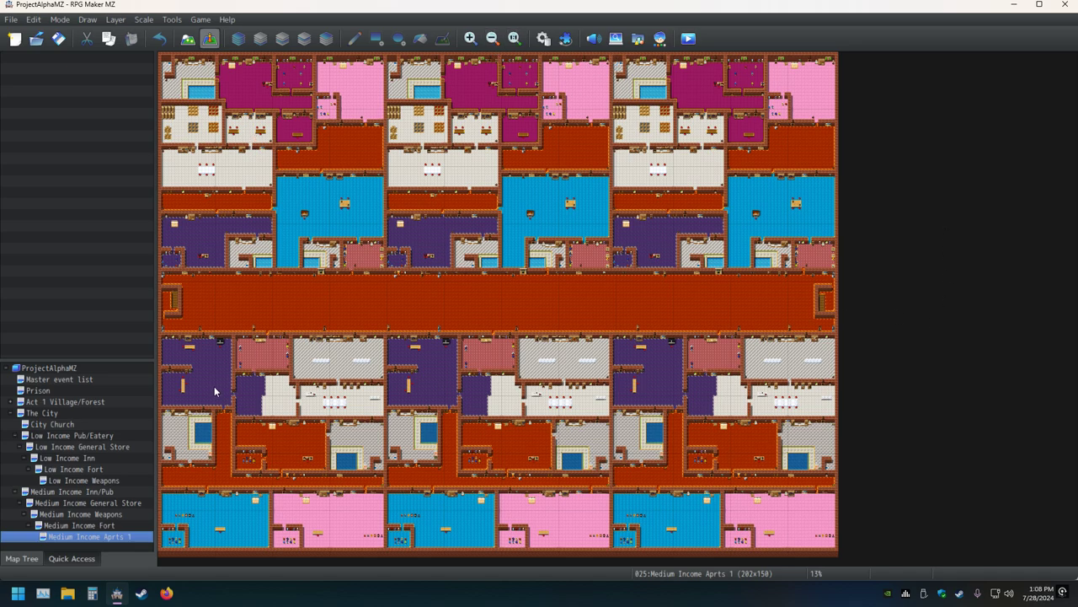
{"action": "right_click", "coordinate": [75, 538]}
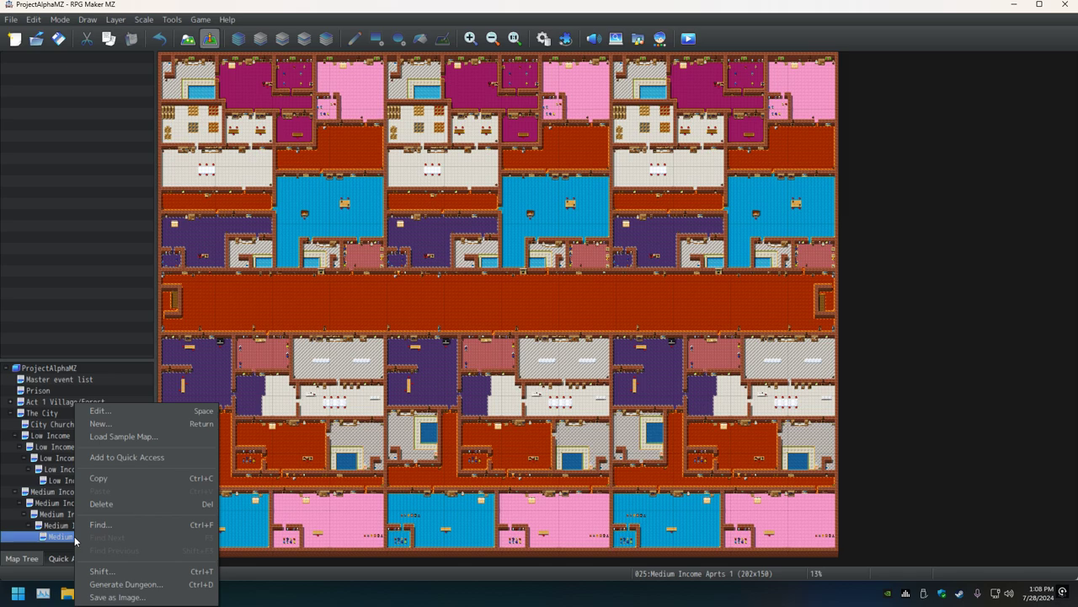
{"action": "left_click", "coordinate": [101, 411]}
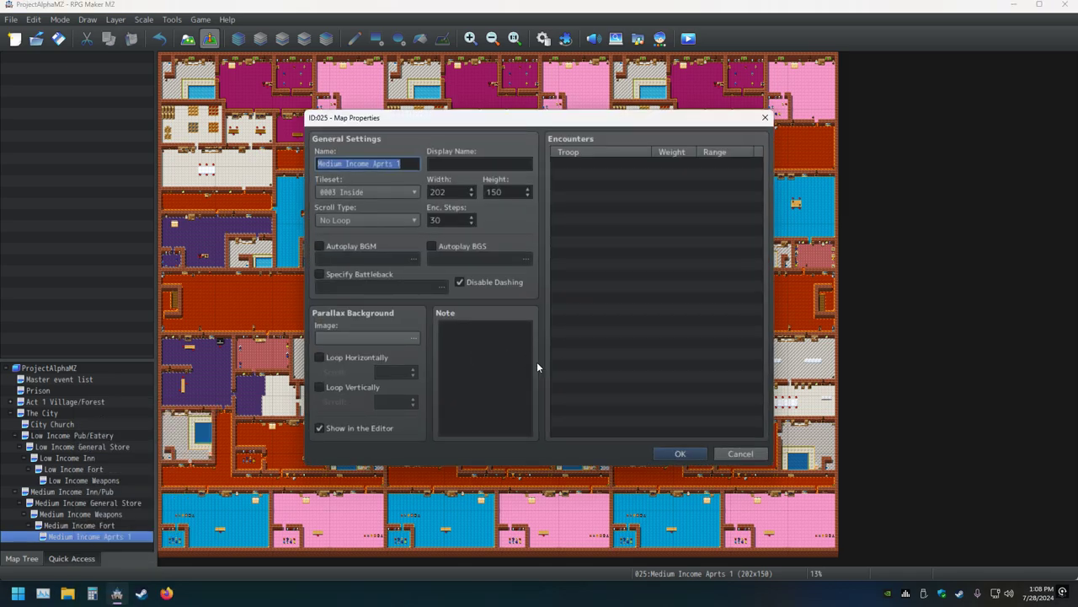
{"action": "left_click", "coordinate": [680, 453]}
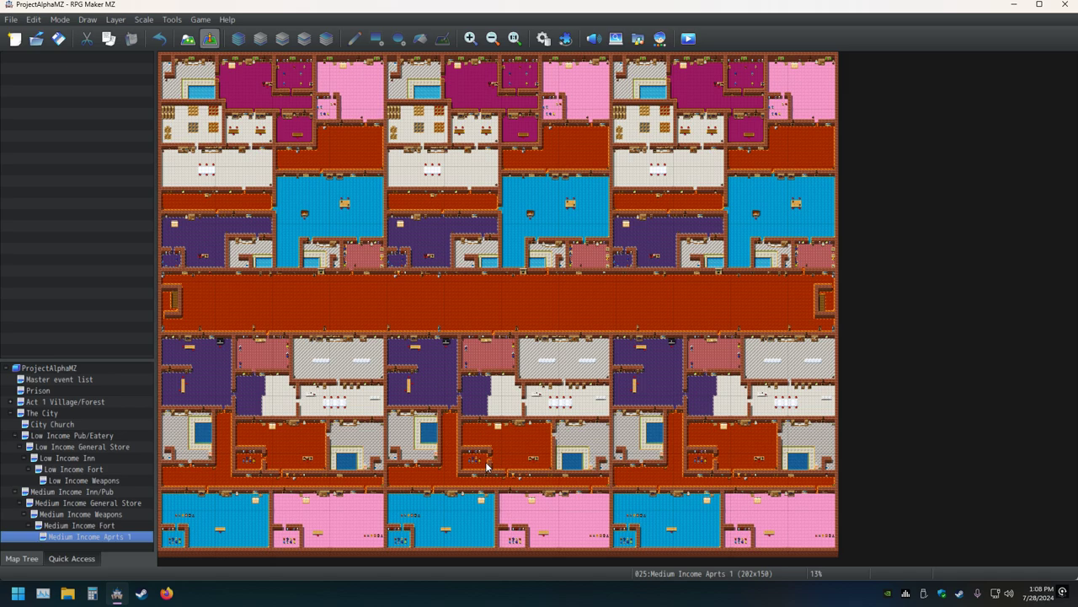
- Change the Medium Income Aprts 1 map width from 202 to 256 in Map Properties
{"action": "right_click", "coordinate": [115, 539]}
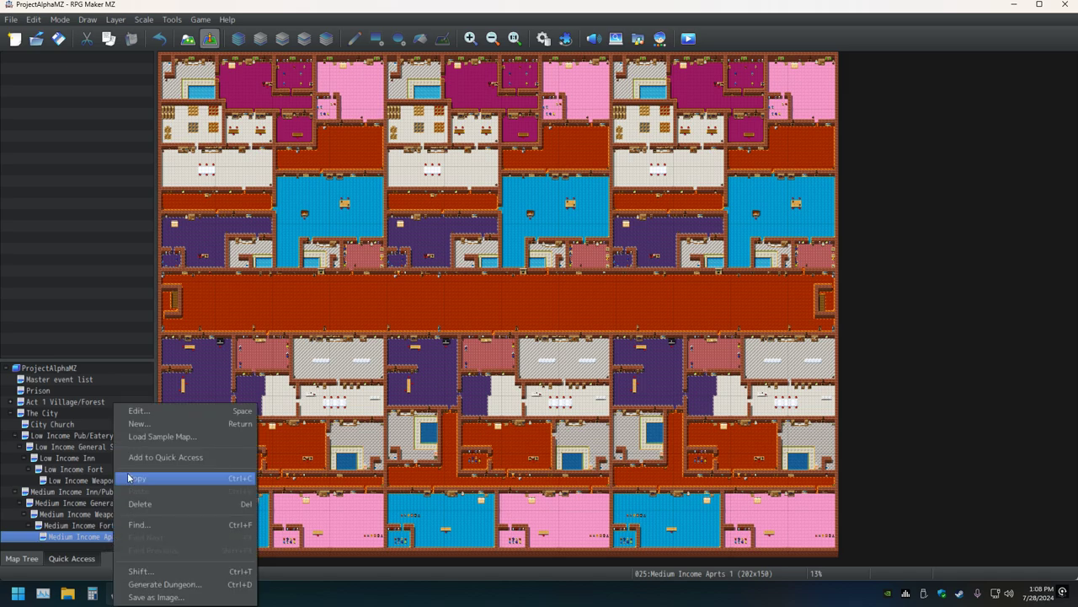
{"action": "left_click", "coordinate": [144, 413]}
{"action": "double_click", "coordinate": [460, 191]}
{"action": "type", "text": "256"}
{"action": "key", "text": "Return"}
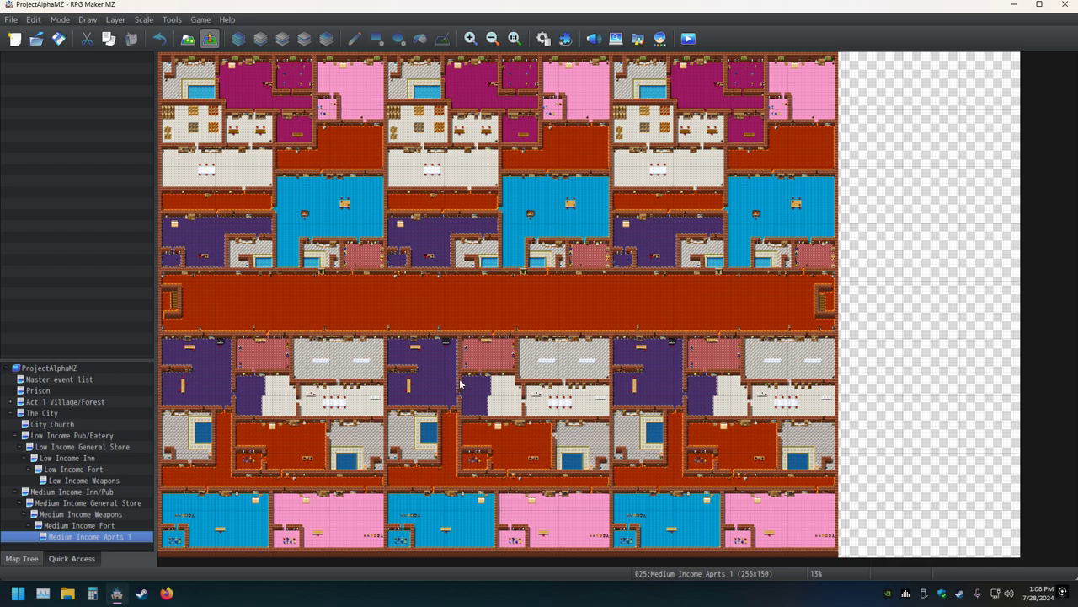
{"action": "right_click", "coordinate": [118, 540]}
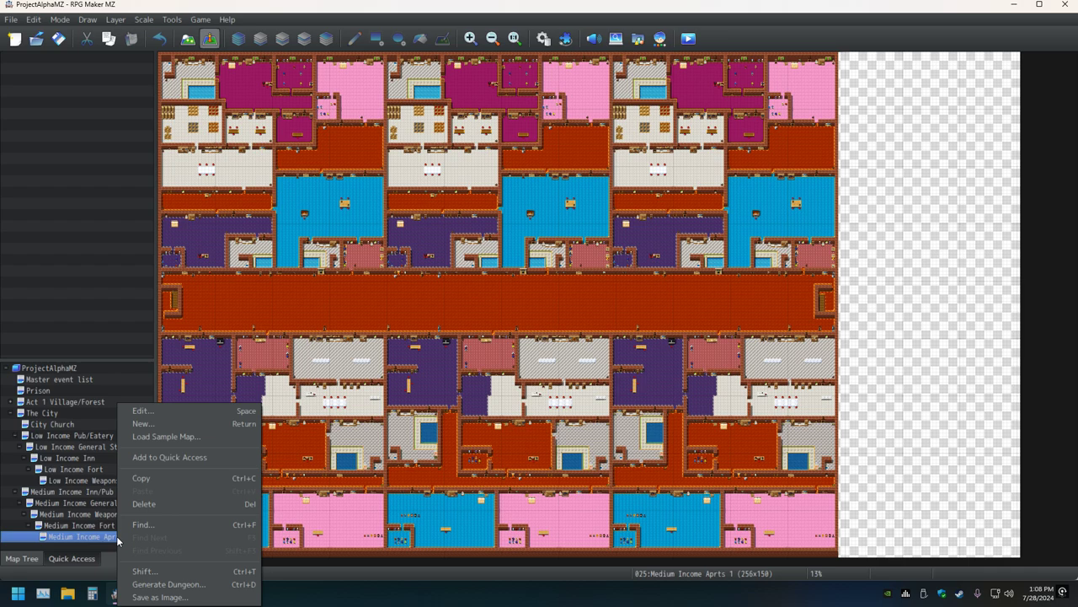
{"action": "left_click", "coordinate": [414, 602]}
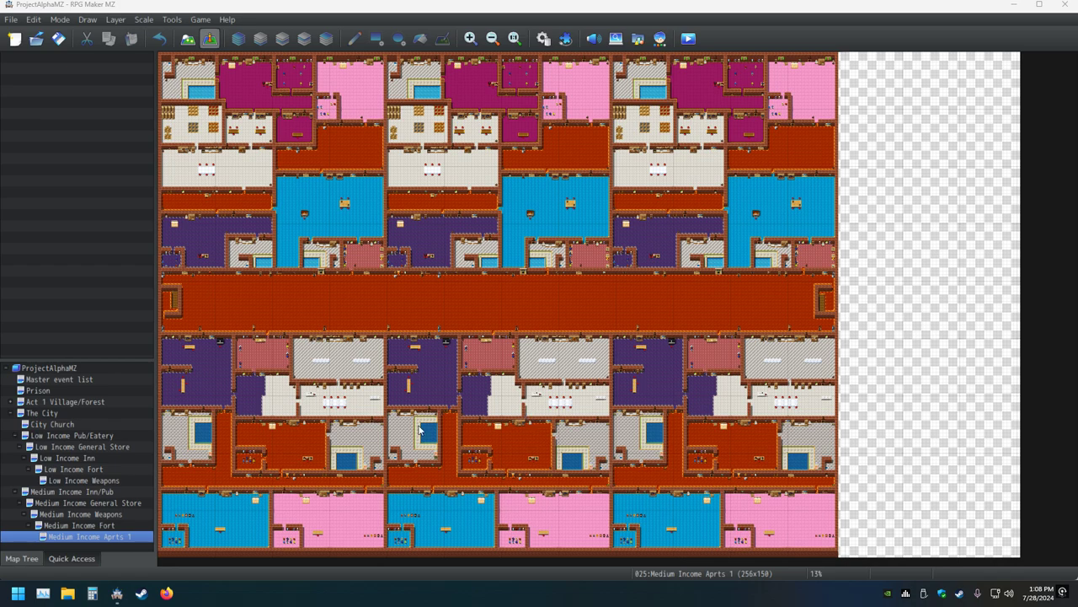
{"action": "right_click", "coordinate": [126, 538]}
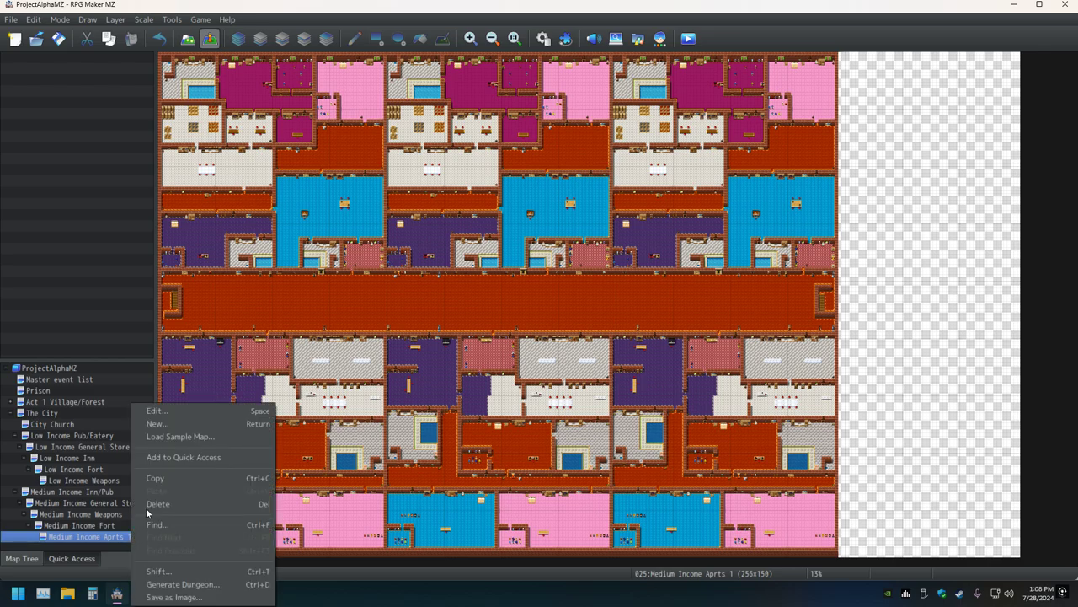
{"action": "left_click", "coordinate": [162, 412]}
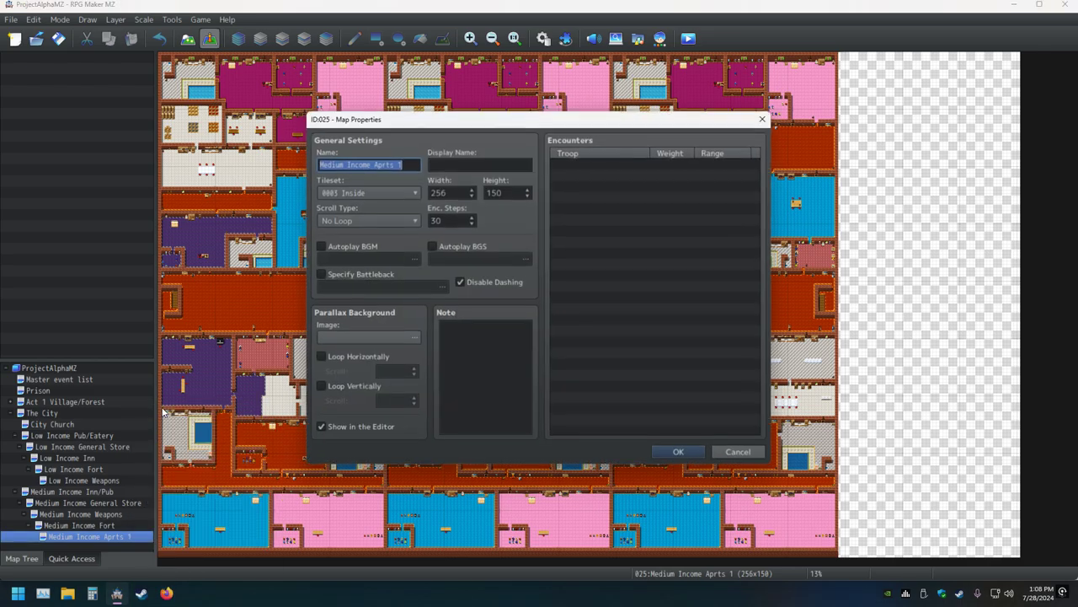
{"action": "double_click", "coordinate": [516, 193]}
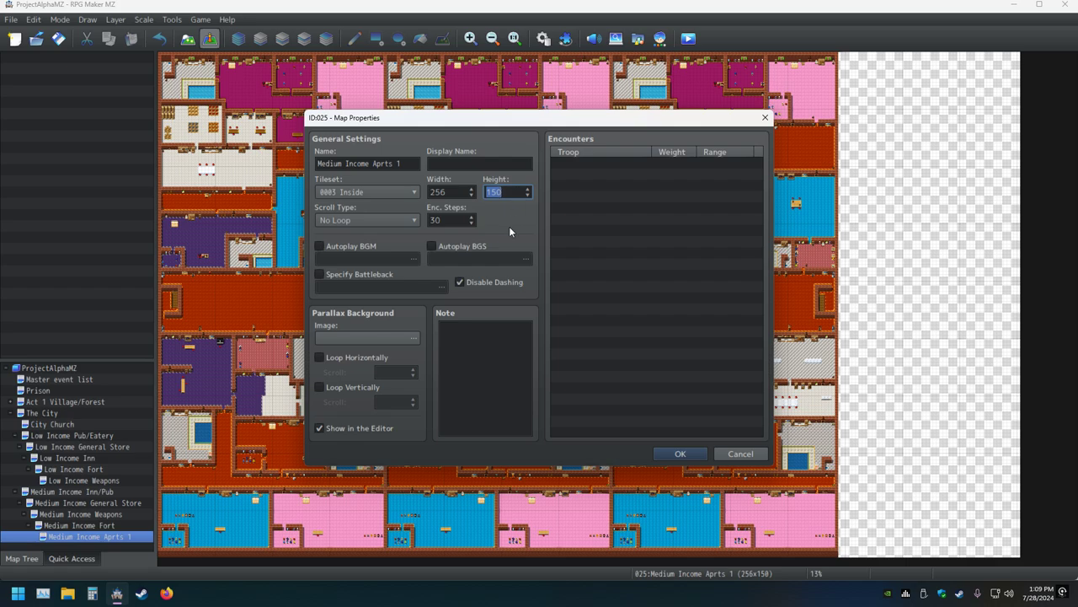
{"action": "double_click", "coordinate": [455, 191]}
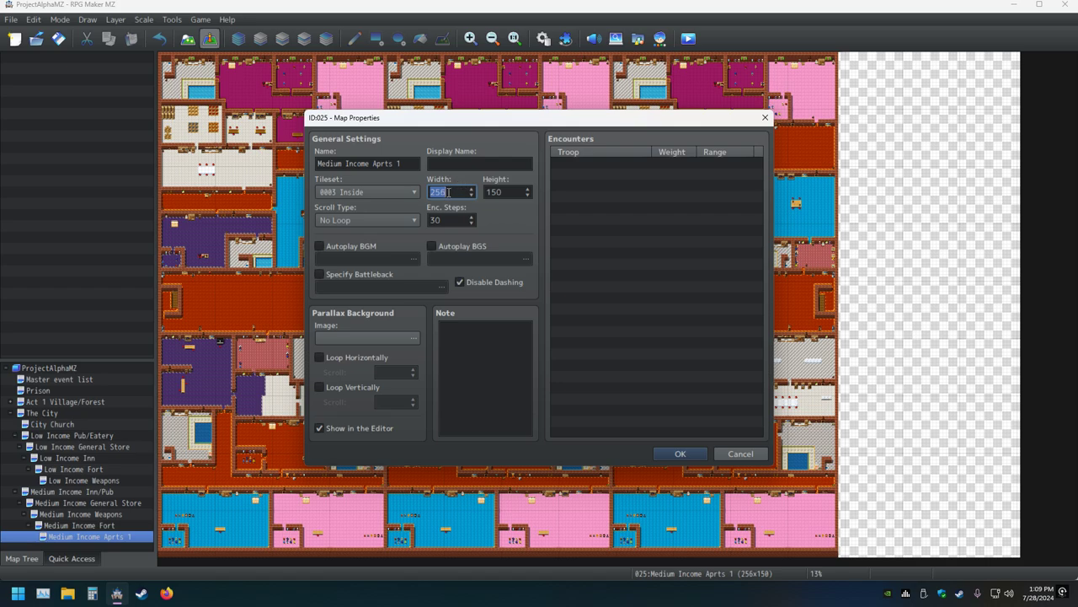
{"action": "type", "text": "96"}
{"action": "key", "text": "Return"}
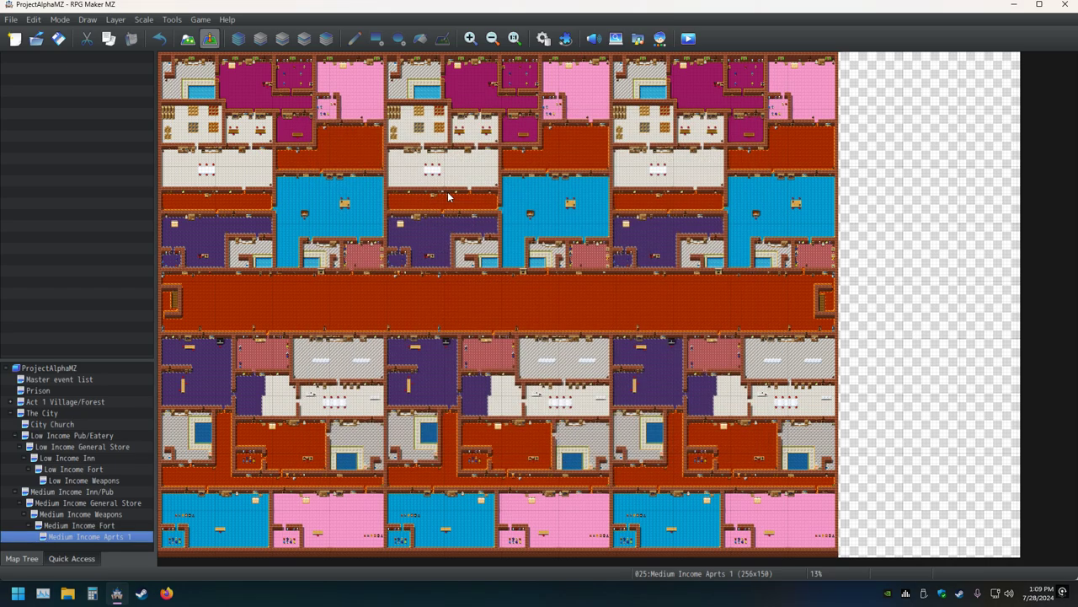
- Set the Medium Income Aprts 1 map width back from 256 to 202
{"action": "double_click", "coordinate": [99, 539]}
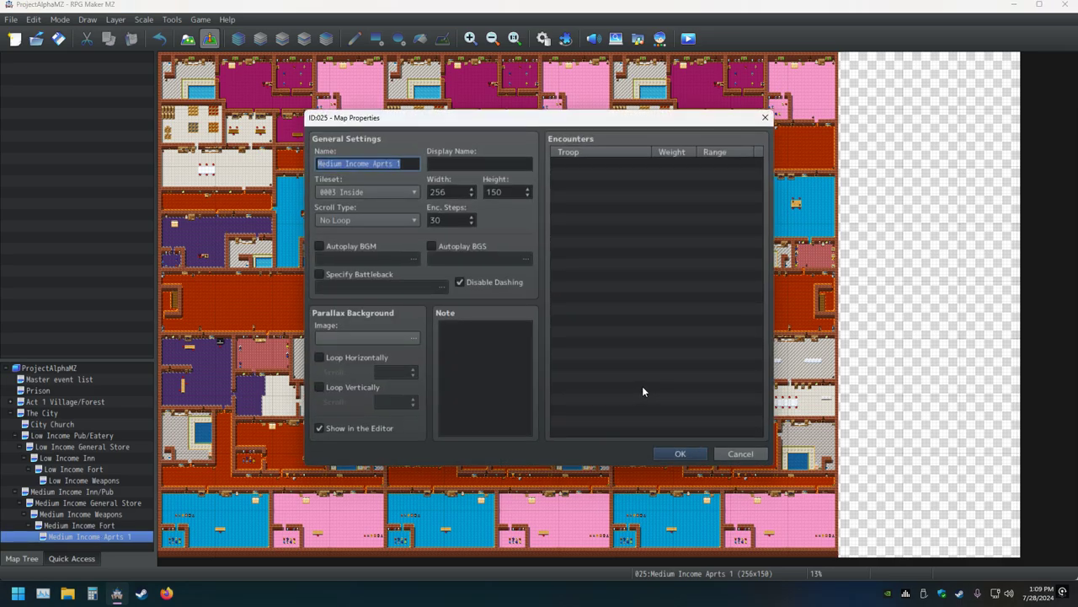
{"action": "double_click", "coordinate": [455, 190]}
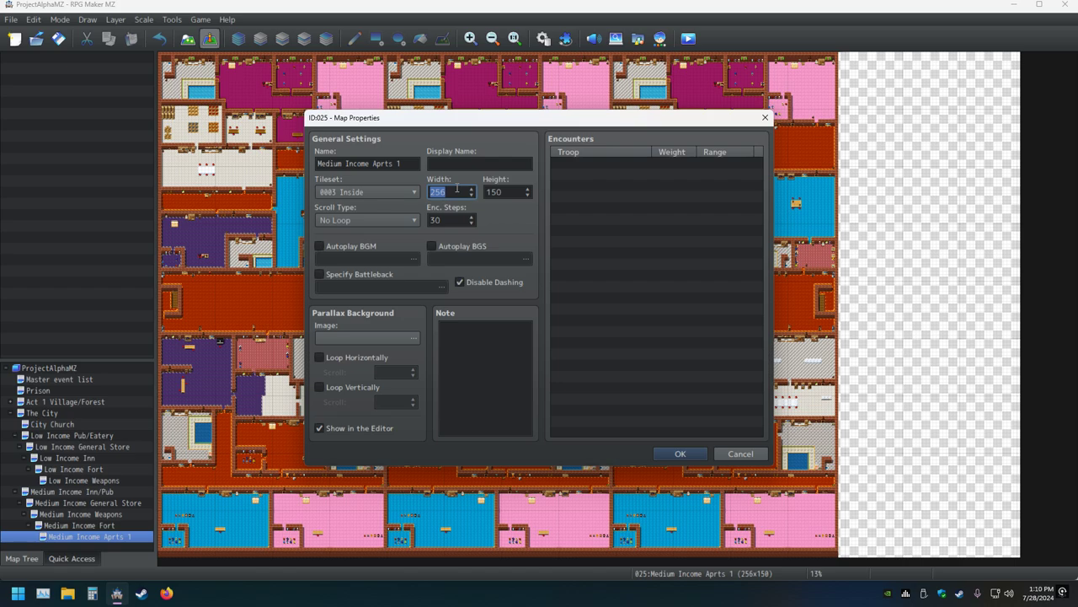
{"action": "type", "text": "202"}
{"action": "key", "text": "Return"}
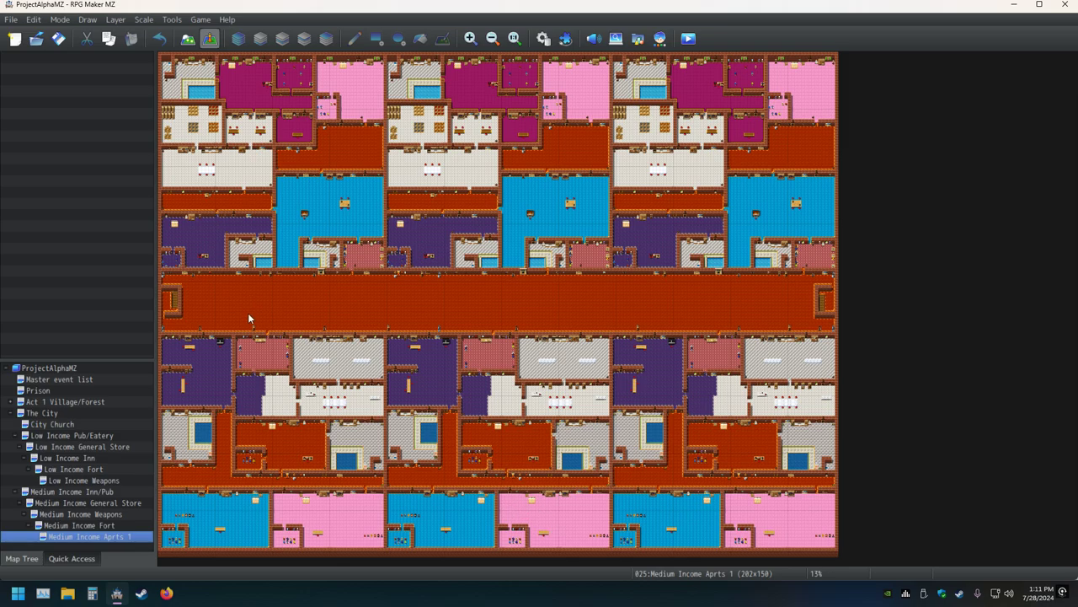
- Zoom to 38%, pan to the staircase, and step the tile cursor down to read rows
{"action": "scroll", "coordinate": [248, 312], "scroll_direction": "up", "scroll_amount": 1, "text": "ctrl"}
{"action": "scroll", "coordinate": [248, 312], "scroll_direction": "up", "scroll_amount": 1, "text": "ctrl"}
{"action": "scroll", "coordinate": [251, 312], "scroll_direction": "up", "scroll_amount": 1, "text": "ctrl"}
{"action": "middle_click_drag", "start_coordinate": [376, 272], "coordinate": [267, 189]}
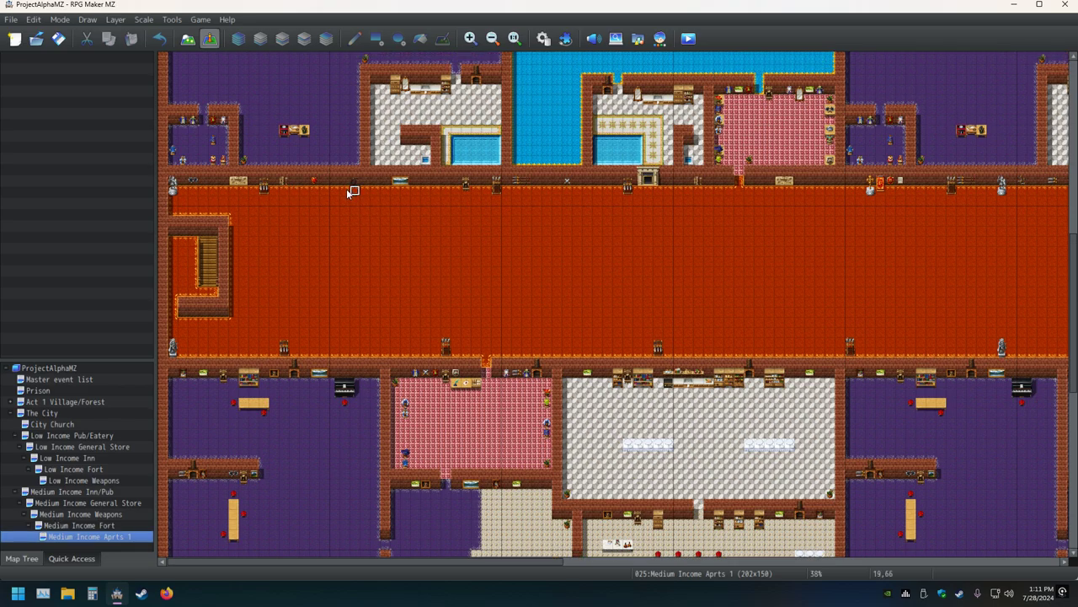
{"action": "key", "text": "Down"}
{"action": "key", "text": "Down"}
{"action": "key", "text": "Down"}
{"action": "key", "text": "Down"}
{"action": "key", "text": "Down"}
{"action": "key", "text": "Down"}
{"action": "key", "text": "Down"}
{"action": "key", "text": "Down"}
{"action": "key", "text": "Down"}
{"action": "key", "text": "Down"}
{"action": "key", "text": "Down"}
{"action": "key", "text": "Down"}
{"action": "key", "text": "Down"}
{"action": "key", "text": "Down"}
{"action": "key", "text": "Down"}
{"action": "scroll", "coordinate": [348, 192], "scroll_direction": "down", "scroll_amount": 2}
{"action": "scroll", "coordinate": [362, 189], "scroll_direction": "down", "scroll_amount": 3}
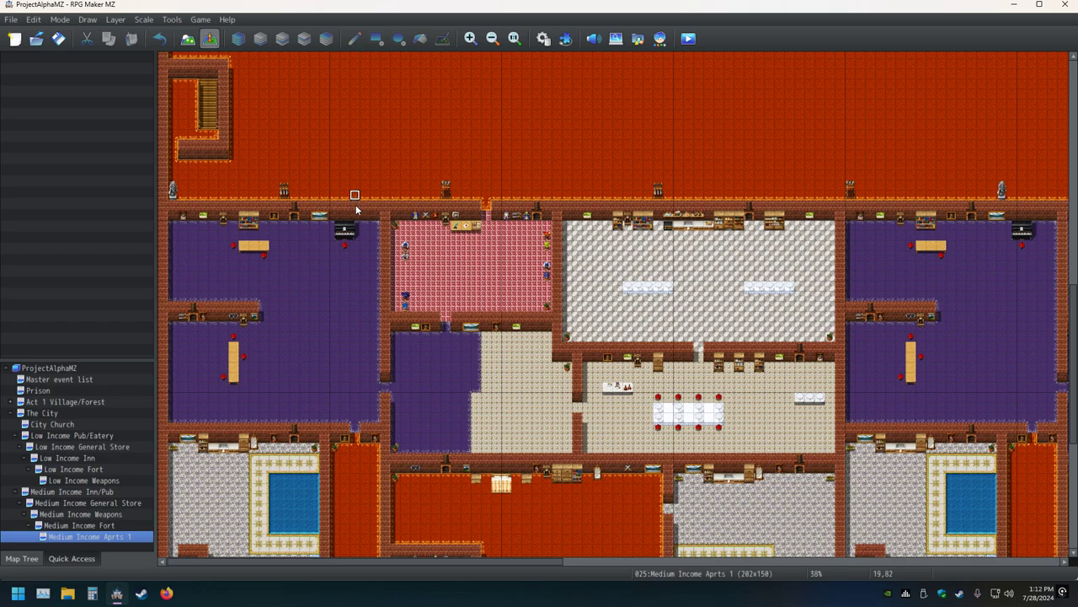
- Step the tile cursor down row by row until it reaches bottom row 149
{"action": "key", "text": "Down"}
{"action": "key", "text": "Down"}
{"action": "key", "text": "Down"}
{"action": "key", "text": "Down"}
{"action": "key", "text": "Down"}
{"action": "key", "text": "Down"}
{"action": "key", "text": "Down"}
{"action": "key", "text": "Down"}
{"action": "key", "text": "Down"}
{"action": "key", "text": "Down"}
{"action": "key", "text": "Down"}
{"action": "key", "text": "Down"}
{"action": "key", "text": "Down"}
{"action": "key", "text": "Down"}
{"action": "key", "text": "Down"}
{"action": "key", "text": "Down"}
{"action": "key", "text": "Down"}
{"action": "key", "text": "Down"}
{"action": "key", "text": "Down"}
{"action": "key", "text": "Down"}
{"action": "key", "text": "Down"}
{"action": "key", "text": "Down"}
{"action": "key", "text": "Down"}
{"action": "key", "text": "Down"}
{"action": "key", "text": "Down"}
{"action": "key", "text": "Down"}
{"action": "key", "text": "Down"}
{"action": "key", "text": "Down"}
{"action": "key", "text": "Down"}
{"action": "key", "text": "Down"}
{"action": "key", "text": "Down"}
{"action": "key", "text": "Down"}
{"action": "key", "text": "Down"}
{"action": "key", "text": "Down"}
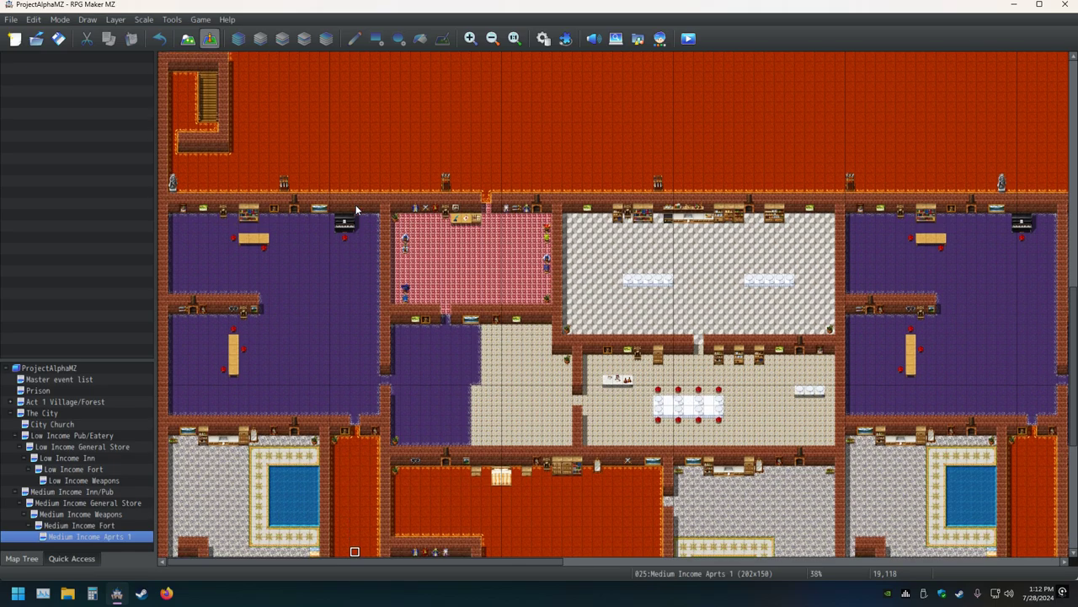
{"action": "key", "text": "Down"}
{"action": "key", "text": "Down"}
{"action": "key", "text": "Down"}
{"action": "key", "text": "Down"}
{"action": "key", "text": "Down"}
{"action": "key", "text": "Down"}
{"action": "key", "text": "Down"}
{"action": "key", "text": "Down"}
{"action": "key", "text": "Down"}
{"action": "key", "text": "Down"}
{"action": "key", "text": "Down"}
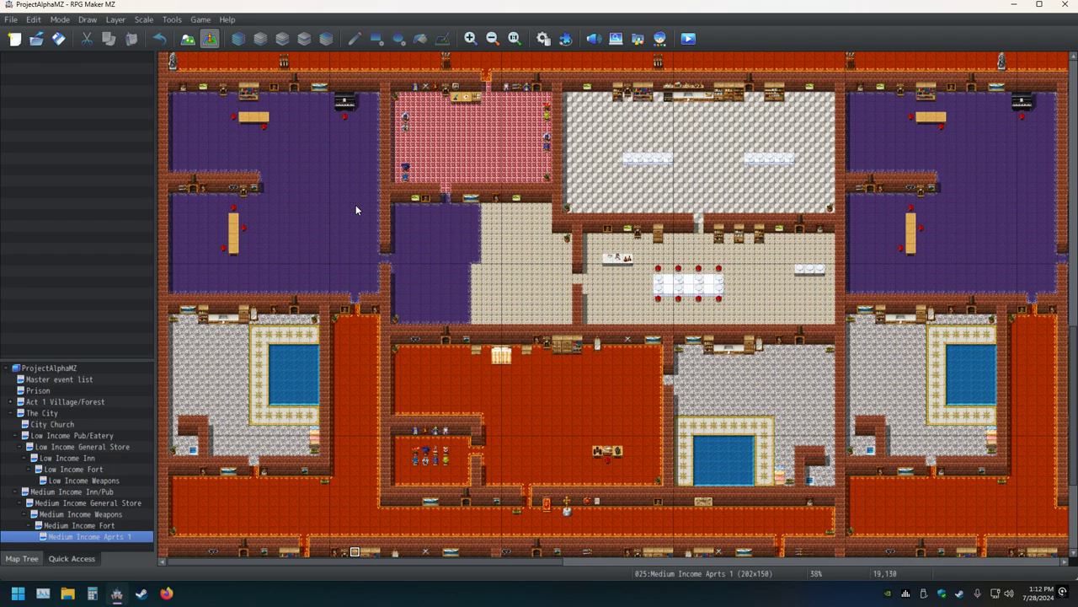
{"action": "key", "text": "Down"}
{"action": "key", "text": "Down"}
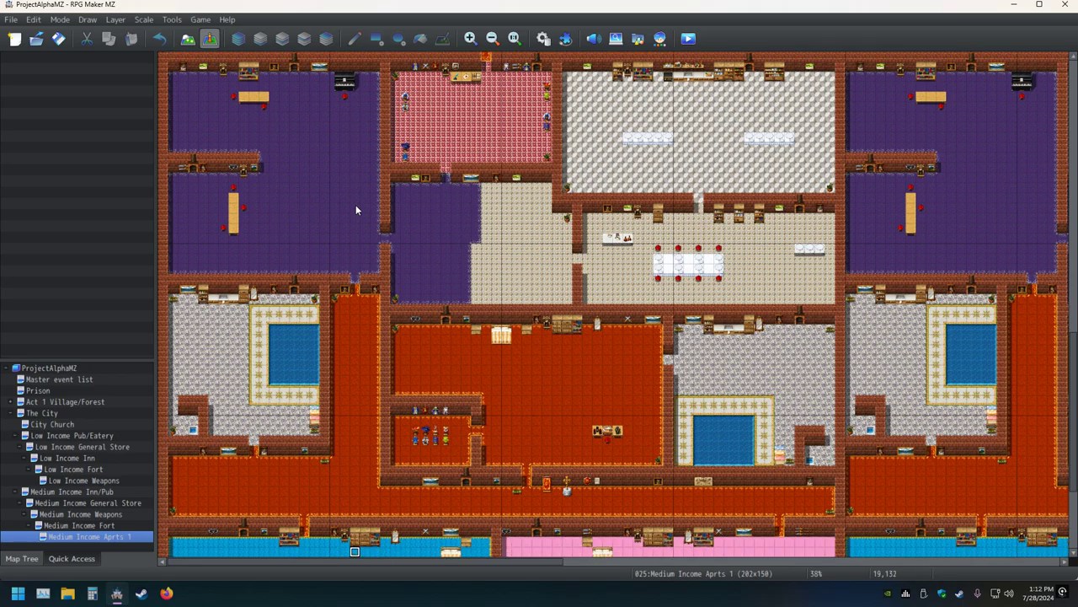
{"action": "key", "text": "Down"}
{"action": "key", "text": "Down"}
{"action": "key", "text": "Down"}
{"action": "key", "text": "Down"}
{"action": "key", "text": "Down"}
{"action": "key", "text": "Down"}
{"action": "key", "text": "Down"}
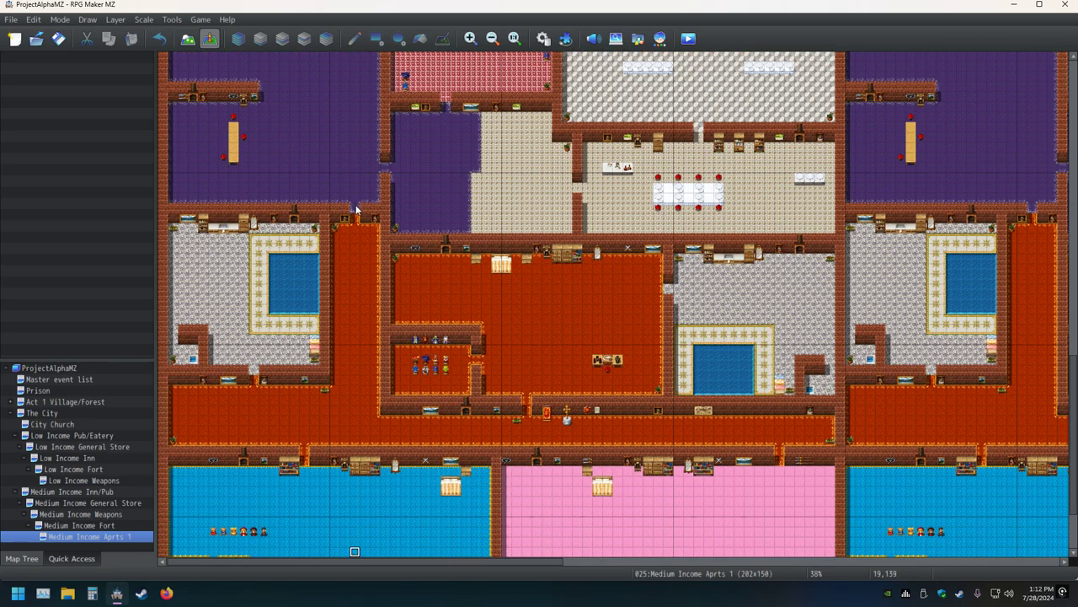
{"action": "key", "text": "Down"}
{"action": "key", "text": "Down"}
{"action": "key", "text": "Down"}
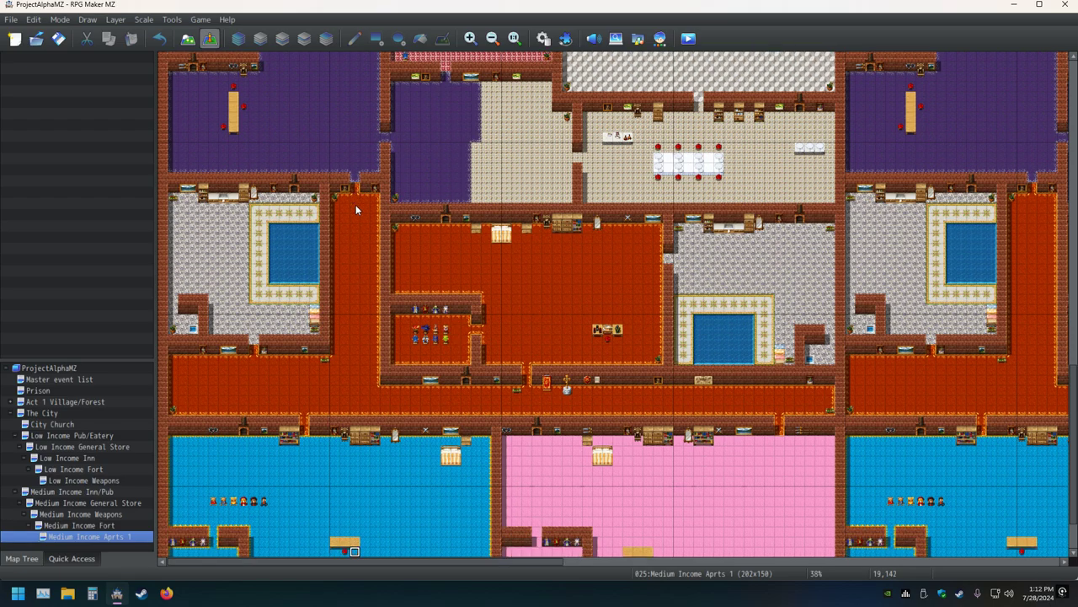
{"action": "key", "text": "Down"}
{"action": "key", "text": "Down"}
{"action": "key", "text": "Down"}
{"action": "key", "text": "Down"}
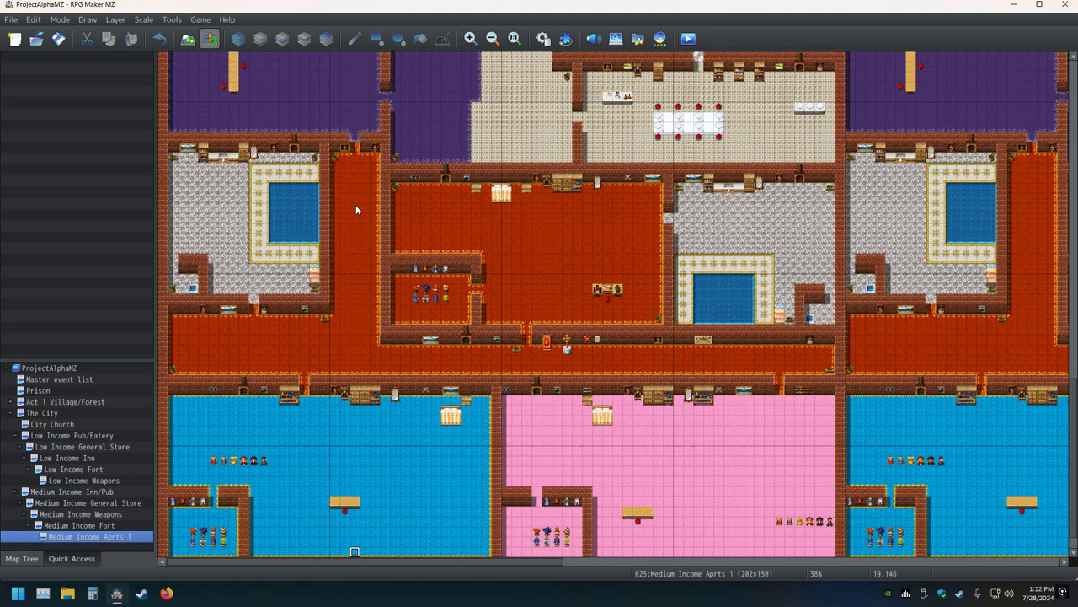
{"action": "key", "text": "Down"}
{"action": "key", "text": "Down"}
{"action": "key", "text": "Down"}
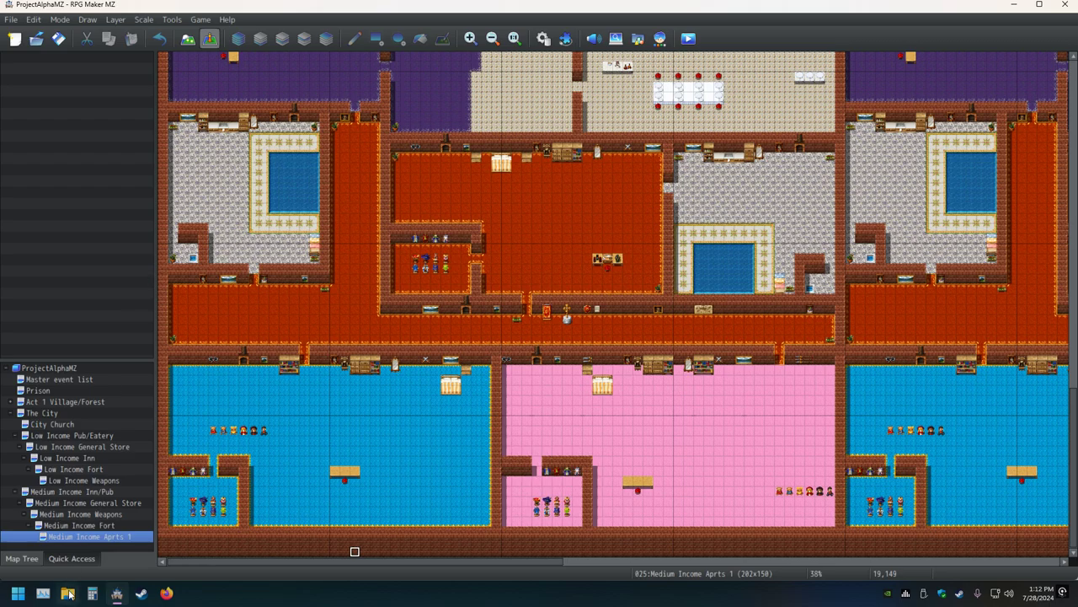
- Compute 67 + 17 = 84 in Calculator
{"action": "left_click", "coordinate": [96, 594]}
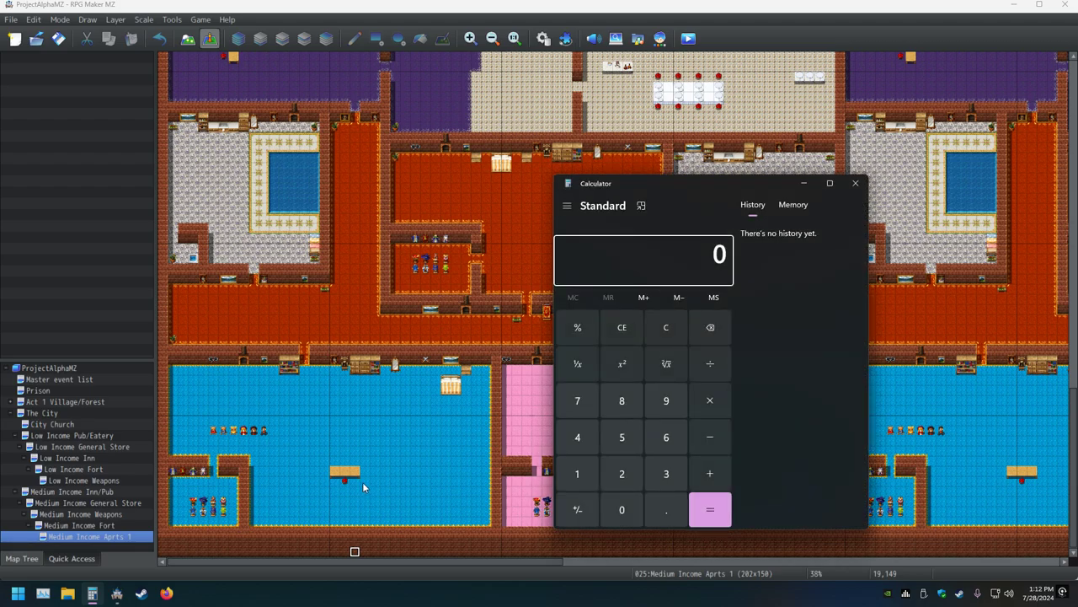
{"action": "type", "text": "67 + 17"}
{"action": "key", "text": "Return"}
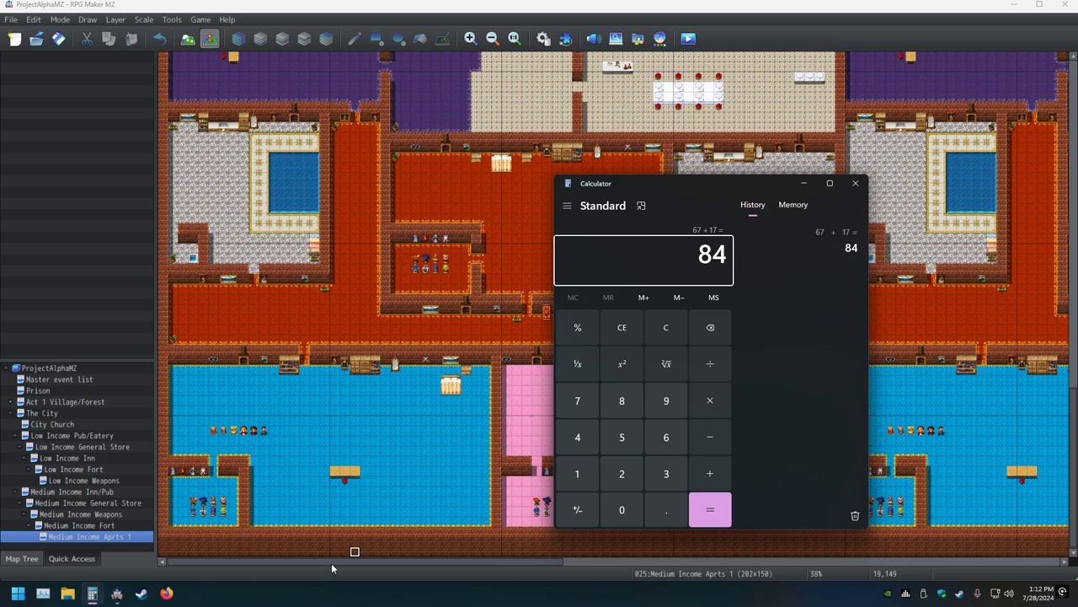
- Raise the Medium Income Aprts 1 map height from 150 to 234 tiles
{"action": "left_click", "coordinate": [128, 537]}
{"action": "double_click", "coordinate": [128, 537]}
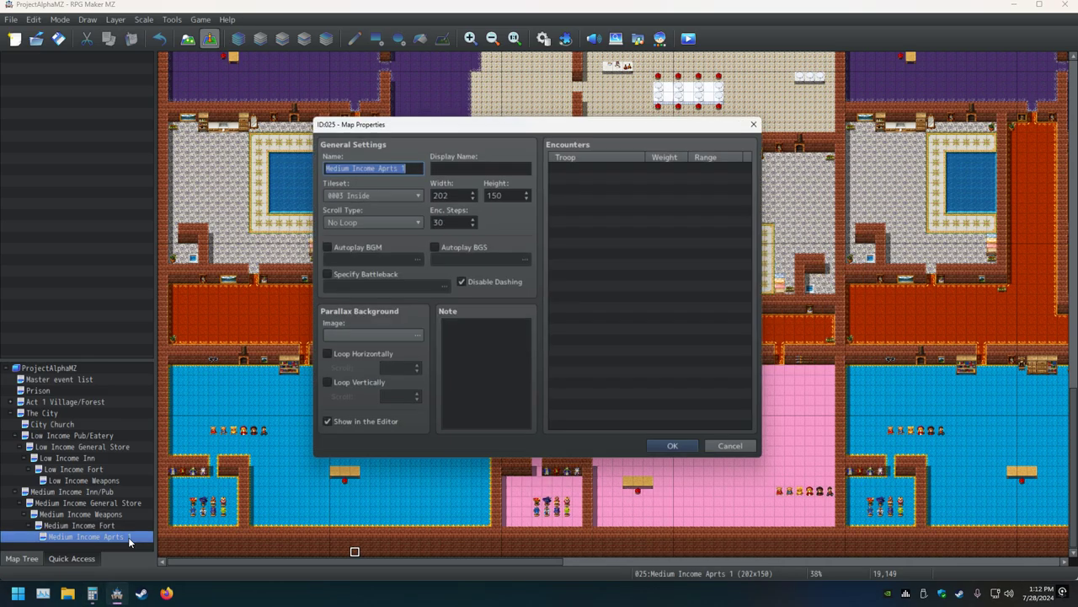
{"action": "double_click", "coordinate": [509, 190]}
{"action": "type", "text": "234"}
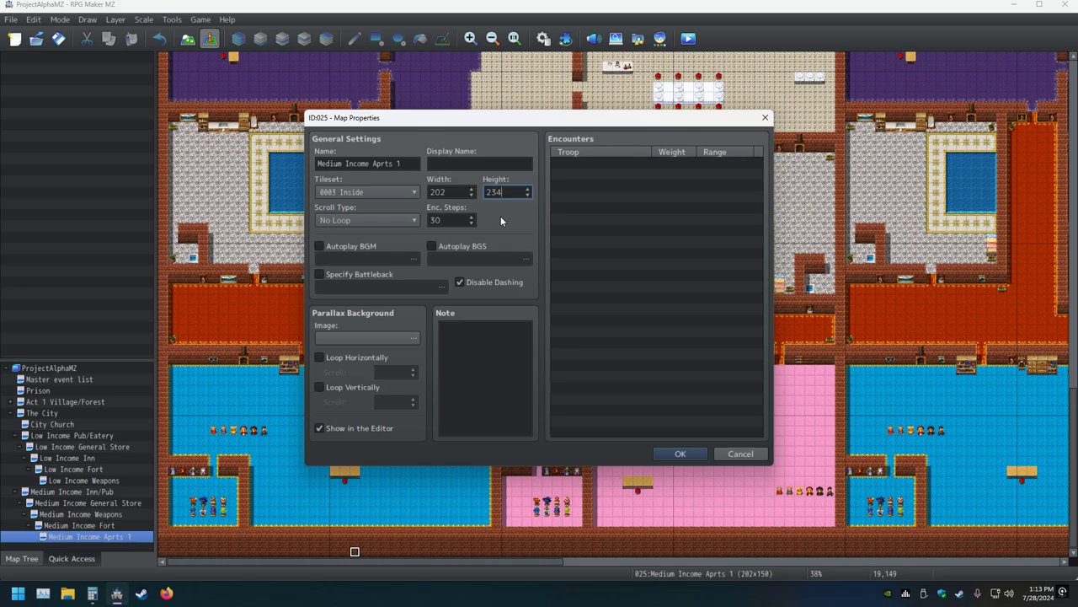
{"action": "key", "text": "Return"}
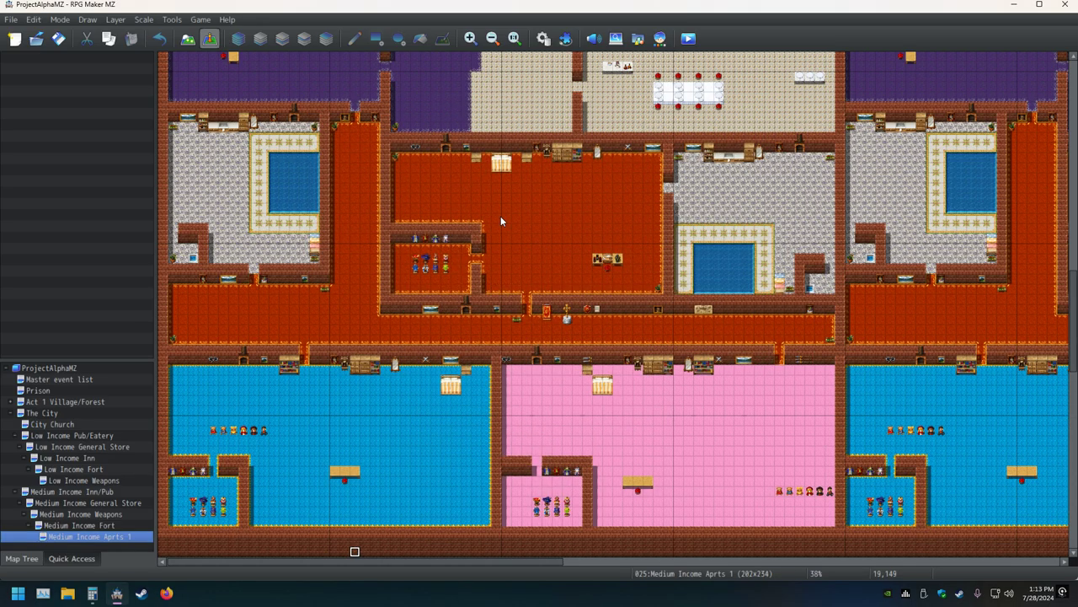
- Zoom out to view the enlarged 202×234 map
{"action": "scroll", "coordinate": [481, 308], "scroll_direction": "down", "scroll_amount": 1, "text": "ctrl"}
{"action": "scroll", "coordinate": [481, 309], "scroll_direction": "down", "scroll_amount": 2, "text": "ctrl"}
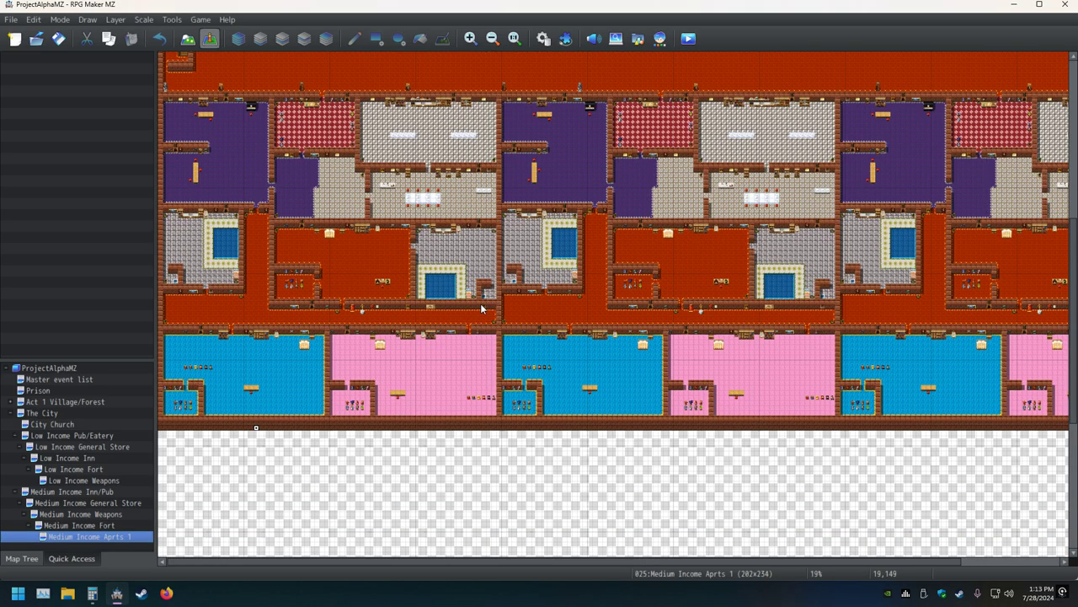
{"action": "scroll", "coordinate": [481, 308], "scroll_direction": "down", "scroll_amount": 1, "text": "ctrl"}
{"action": "scroll", "coordinate": [481, 308], "scroll_direction": "down", "scroll_amount": 1, "text": "ctrl"}
{"action": "scroll", "coordinate": [442, 364], "scroll_direction": "down", "scroll_amount": 1, "text": "ctrl"}
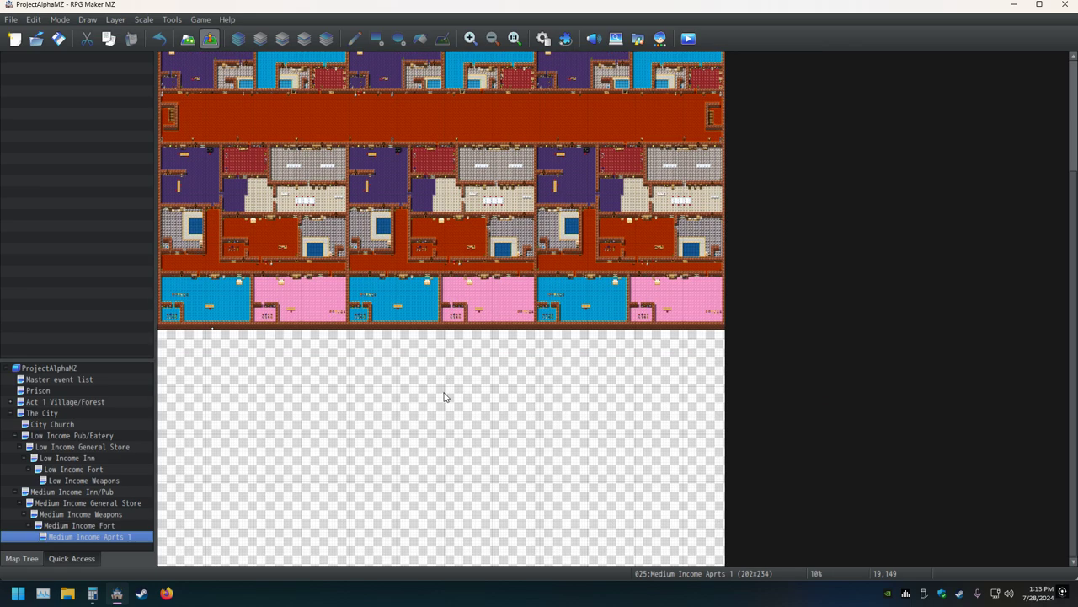
{"action": "scroll", "coordinate": [444, 396], "scroll_direction": "up", "scroll_amount": 1}
{"action": "scroll", "coordinate": [444, 396], "scroll_direction": "down", "scroll_amount": 1}
{"action": "scroll", "coordinate": [441, 392], "scroll_direction": "up", "scroll_amount": 1}
{"action": "scroll", "coordinate": [439, 391], "scroll_direction": "down", "scroll_amount": 1}
- Switch to Map tile-painting mode and look around the map
{"action": "left_click", "coordinate": [187, 37]}
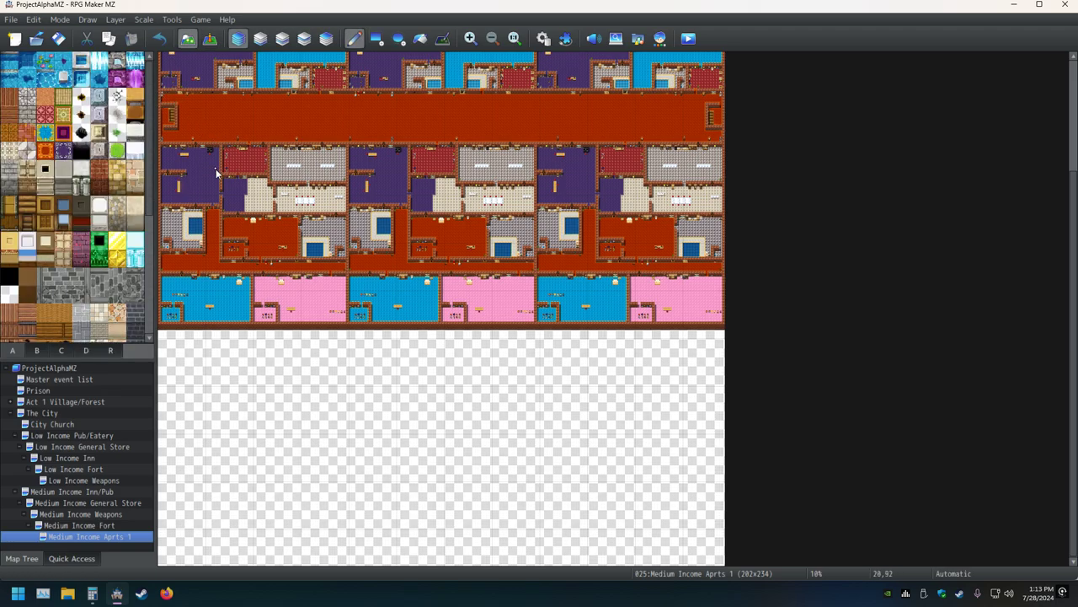
{"action": "scroll", "coordinate": [223, 190], "scroll_direction": "up", "scroll_amount": 1, "text": "ctrl"}
{"action": "scroll", "coordinate": [222, 190], "scroll_direction": "up", "scroll_amount": 1, "text": "ctrl"}
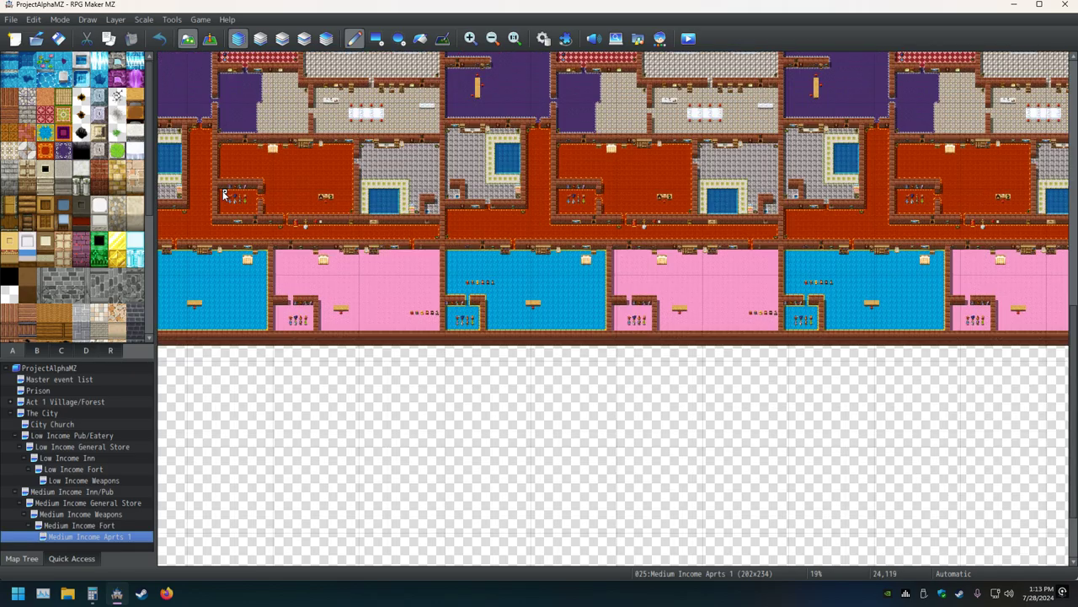
{"action": "scroll", "coordinate": [222, 192], "scroll_direction": "up", "scroll_amount": 1, "text": "ctrl"}
{"action": "scroll", "coordinate": [223, 192], "scroll_direction": "up", "scroll_amount": 3}
{"action": "scroll", "coordinate": [219, 187], "scroll_direction": "up", "scroll_amount": 2}
{"action": "scroll", "coordinate": [217, 185], "scroll_direction": "left", "scroll_amount": 3, "text": "shift"}
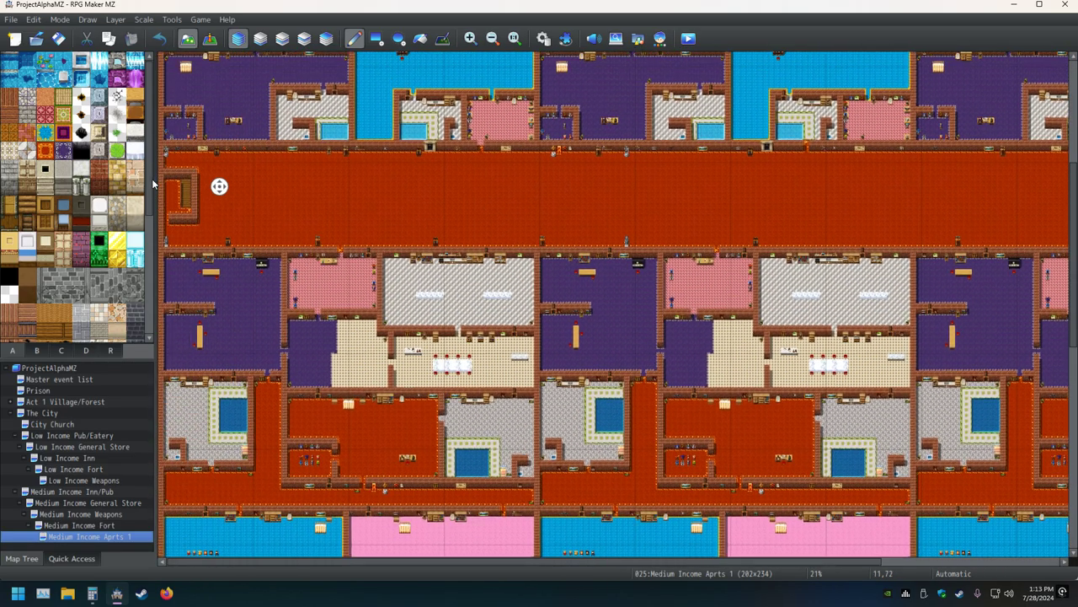
{"action": "scroll", "coordinate": [216, 185], "scroll_direction": "up", "scroll_amount": 1}
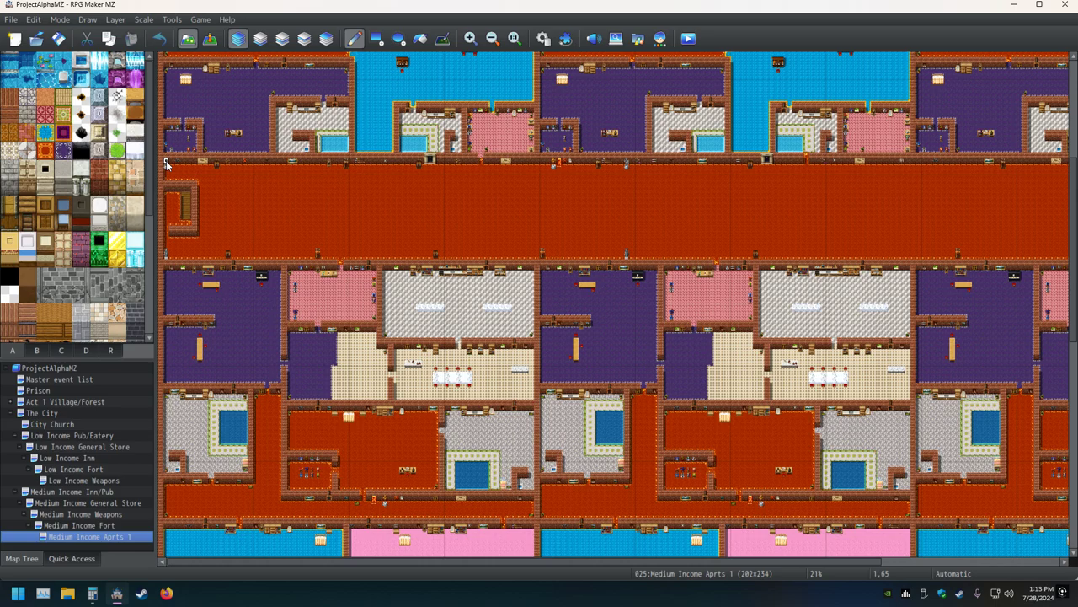
{"action": "scroll", "coordinate": [185, 186], "scroll_direction": "down", "scroll_amount": 2}
{"action": "scroll", "coordinate": [210, 219], "scroll_direction": "down", "scroll_amount": 3}
{"action": "scroll", "coordinate": [235, 253], "scroll_direction": "down", "scroll_amount": 4}
{"action": "scroll", "coordinate": [261, 278], "scroll_direction": "down", "scroll_amount": 1}
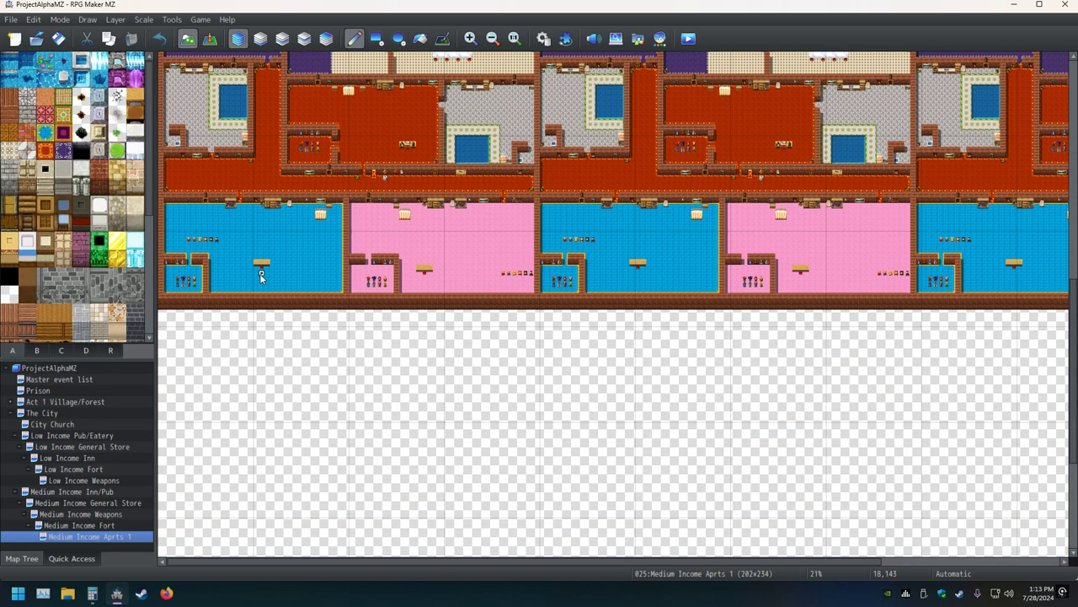
{"action": "scroll", "coordinate": [261, 278], "scroll_direction": "up", "scroll_amount": 1}
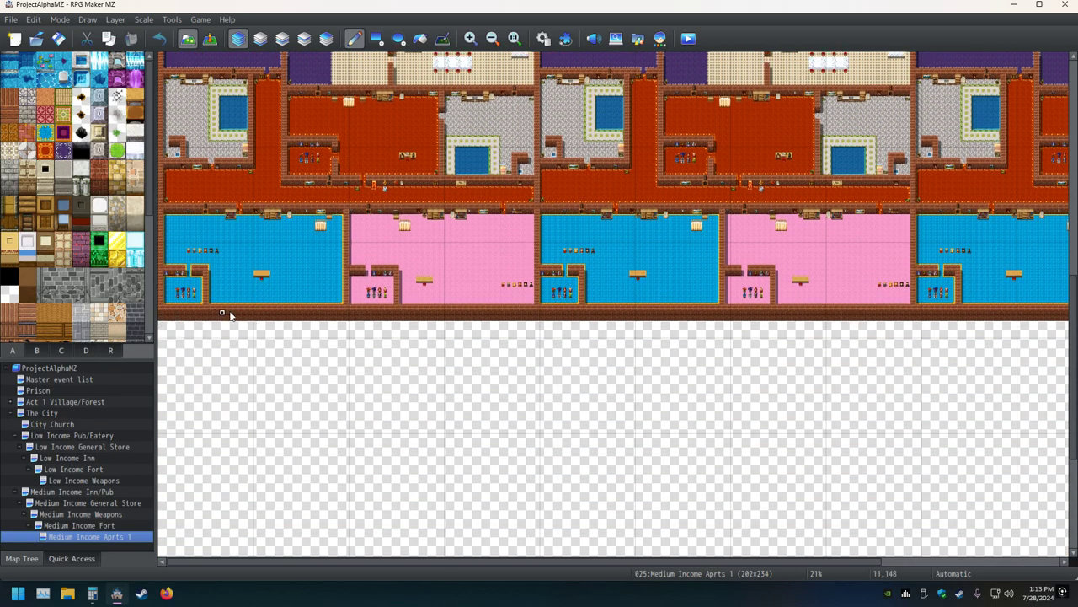
{"action": "scroll", "coordinate": [250, 276], "scroll_direction": "up", "scroll_amount": 3}
{"action": "scroll", "coordinate": [250, 276], "scroll_direction": "up", "scroll_amount": 3}
{"action": "scroll", "coordinate": [210, 227], "scroll_direction": "up", "scroll_amount": 3}
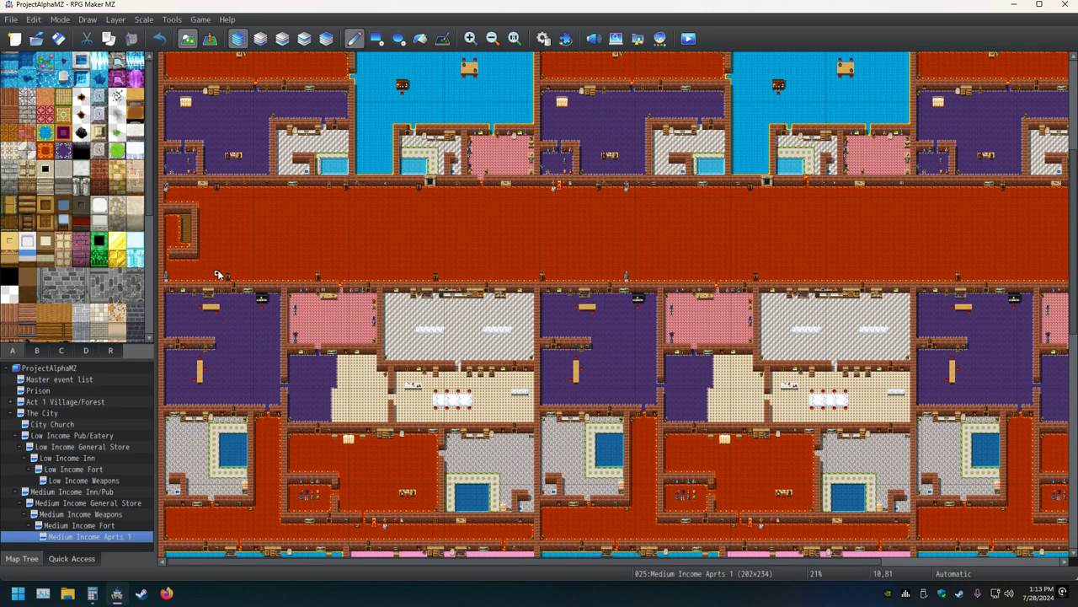
{"action": "scroll", "coordinate": [206, 257], "scroll_direction": "down", "scroll_amount": 1}
{"action": "scroll", "coordinate": [190, 228], "scroll_direction": "up", "scroll_amount": 1}
- Copy the leftmost room column, hallway to blue and pink rooms, and paste it below the map
{"action": "right_click_drag", "start_coordinate": [166, 188], "coordinate": [477, 539]}
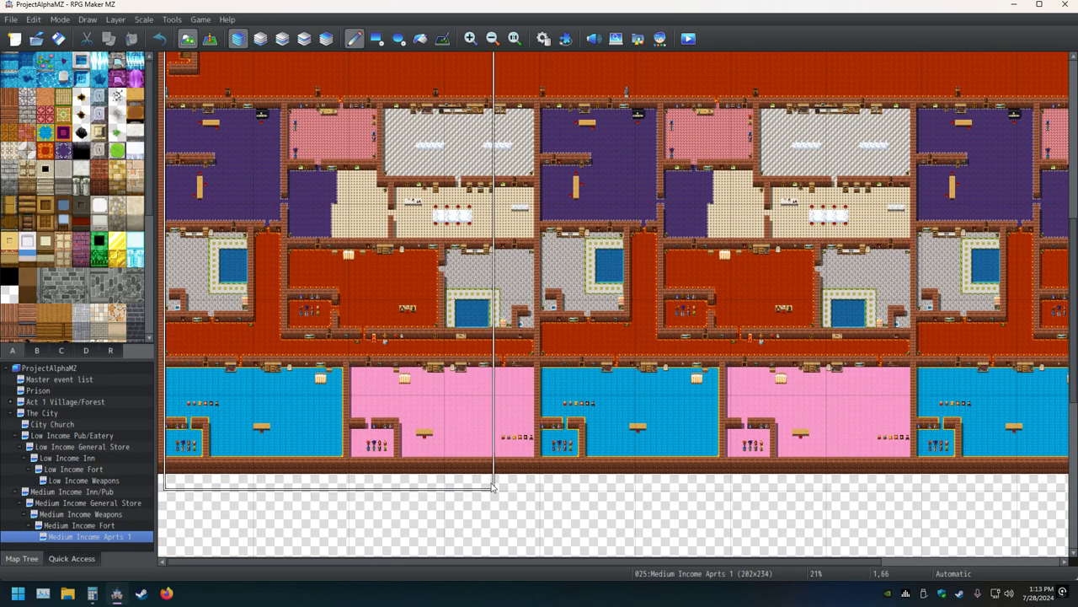
{"action": "right_click_drag", "start_coordinate": [476, 539], "coordinate": [503, 470]}
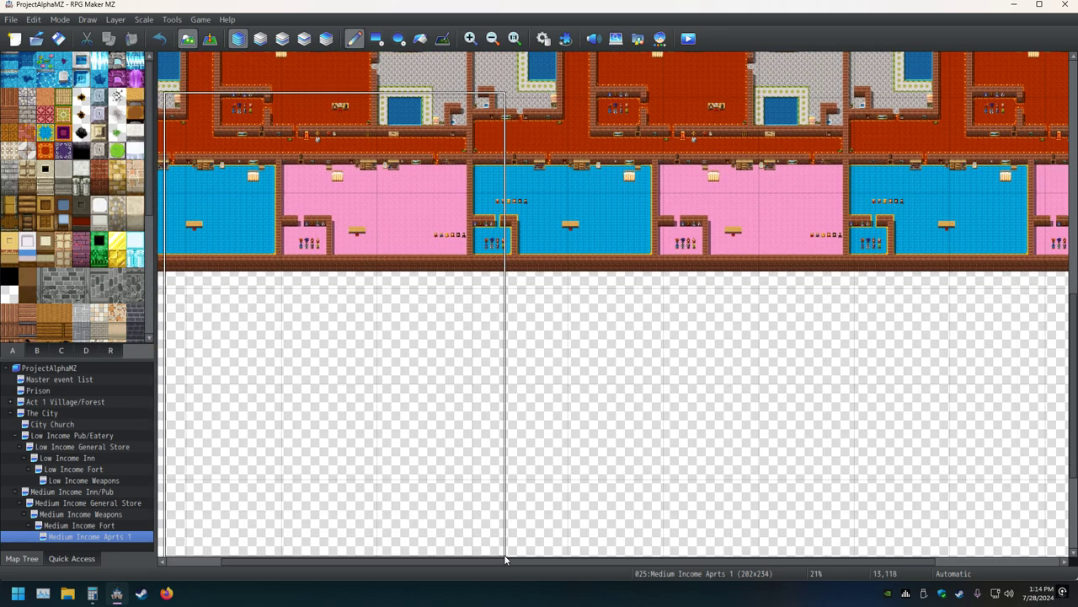
{"action": "mouse_move", "coordinate": [504, 469]}
{"action": "right_mouse_down"}
{"action": "mouse_move", "coordinate": [469, 563]}
{"action": "mouse_move", "coordinate": [433, 564]}
{"action": "mouse_move", "coordinate": [503, 556]}
{"action": "right_mouse_up"}
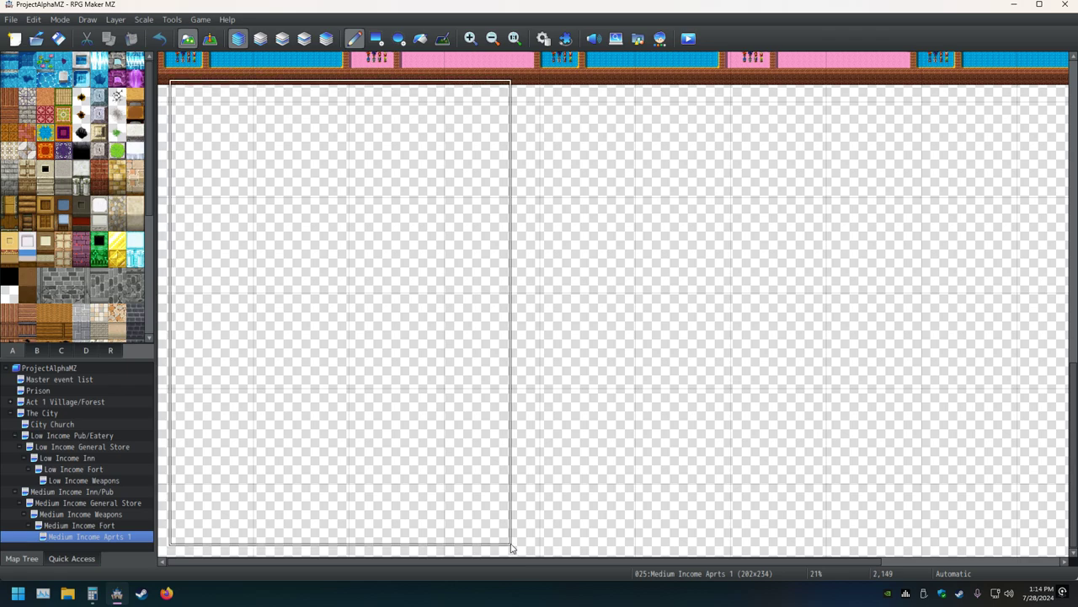
{"action": "left_click", "coordinate": [510, 548]}
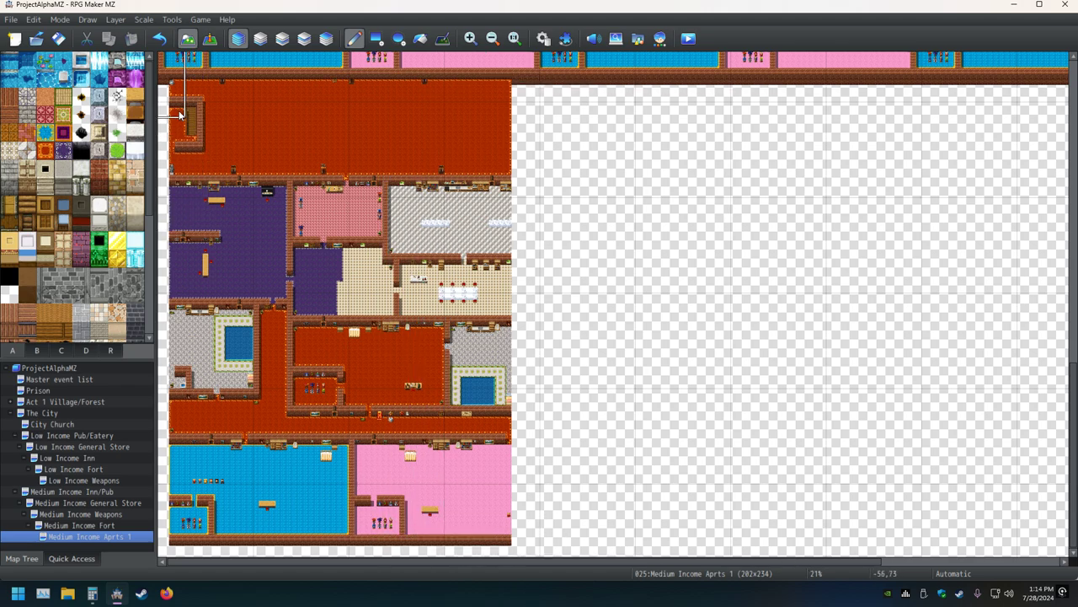
- Undo the pasted rooms and select a wider block of rooms from the left map edge
{"action": "left_click", "coordinate": [159, 39]}
{"action": "middle_click", "coordinate": [377, 357]}
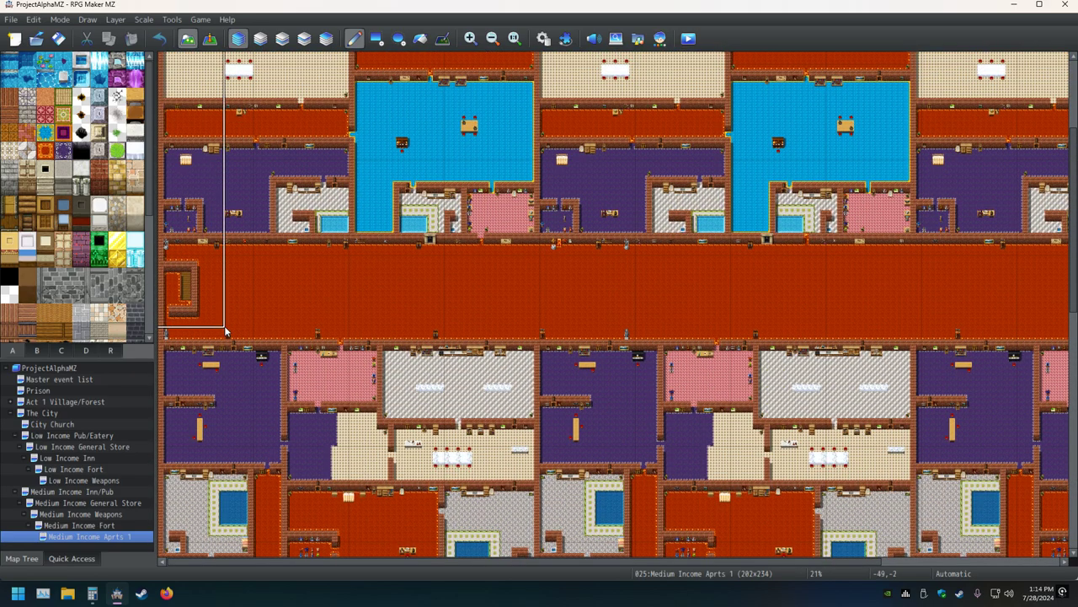
{"action": "mouse_move", "coordinate": [226, 331]}
{"action": "right_mouse_down"}
{"action": "mouse_move", "coordinate": [205, 246]}
{"action": "mouse_move", "coordinate": [257, 253]}
{"action": "right_mouse_up"}
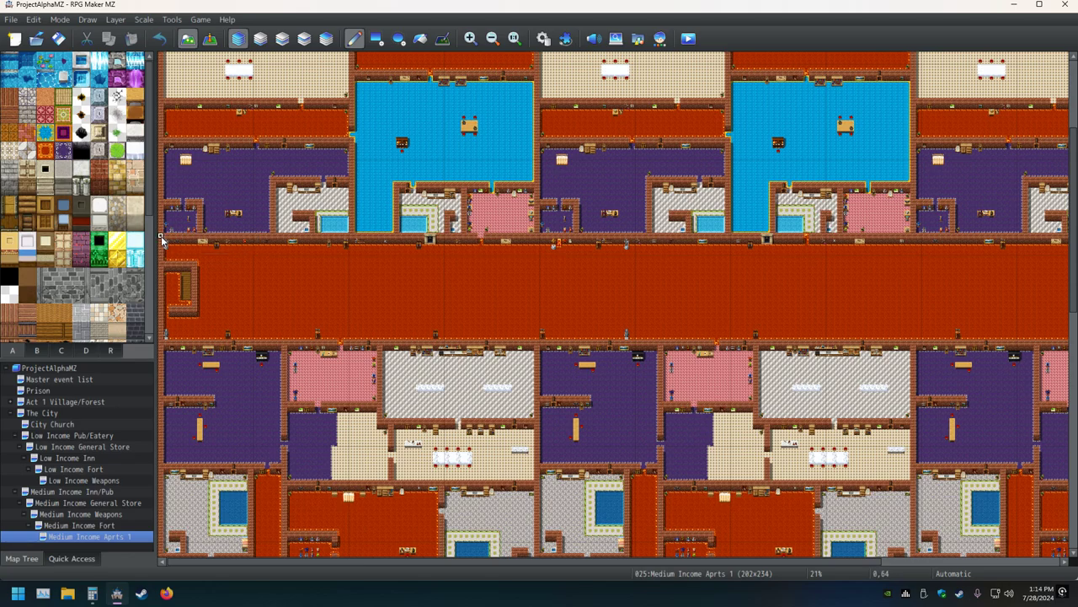
{"action": "mouse_move", "coordinate": [162, 241]}
{"action": "right_mouse_down"}
{"action": "mouse_move", "coordinate": [435, 379]}
{"action": "mouse_move", "coordinate": [492, 573]}
{"action": "mouse_move", "coordinate": [536, 414]}
{"action": "right_mouse_up"}
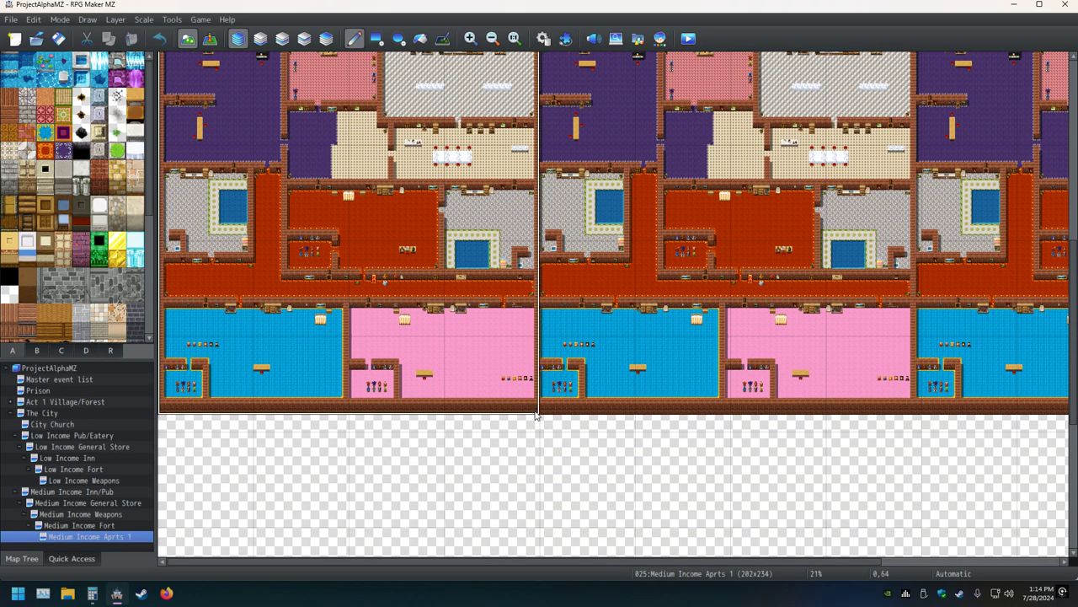
{"action": "mouse_move", "coordinate": [536, 414]}
{"action": "right_mouse_down"}
{"action": "mouse_move", "coordinate": [516, 572]}
{"action": "mouse_move", "coordinate": [540, 557]}
{"action": "right_mouse_up"}
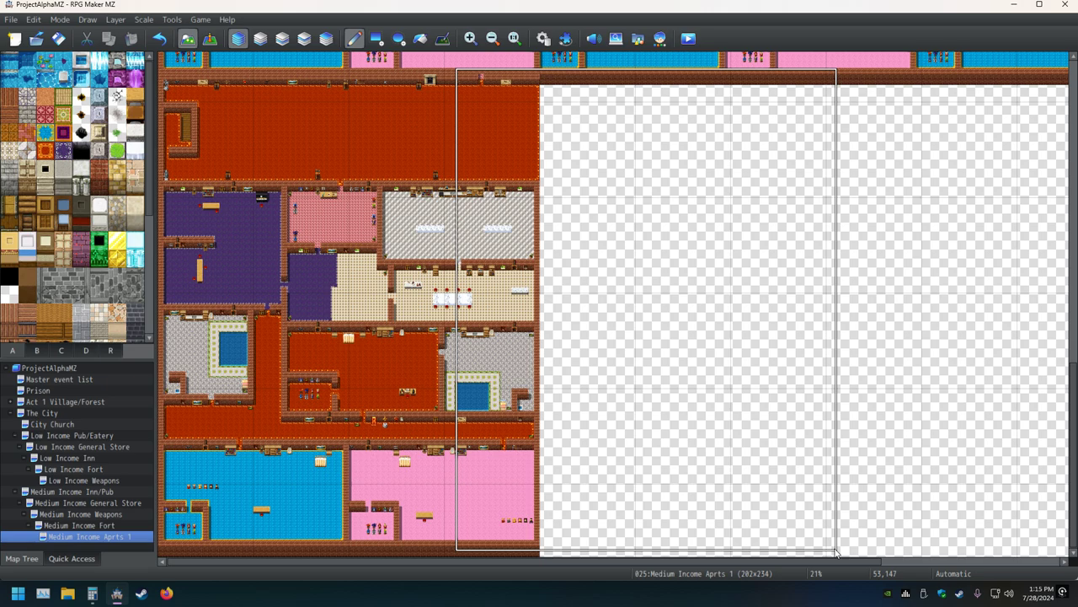
- Undo the pasted rooms and resize Medium Income Aprts 1 to 202 by 233 tiles
{"action": "key", "text": "ctrl+z"}
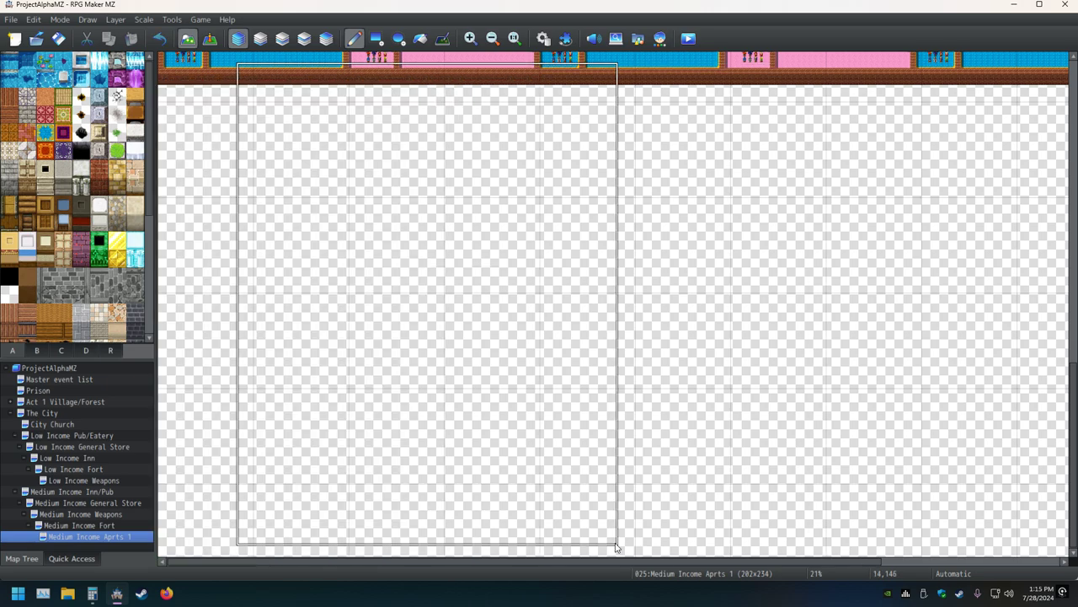
{"action": "right_click", "coordinate": [105, 544]}
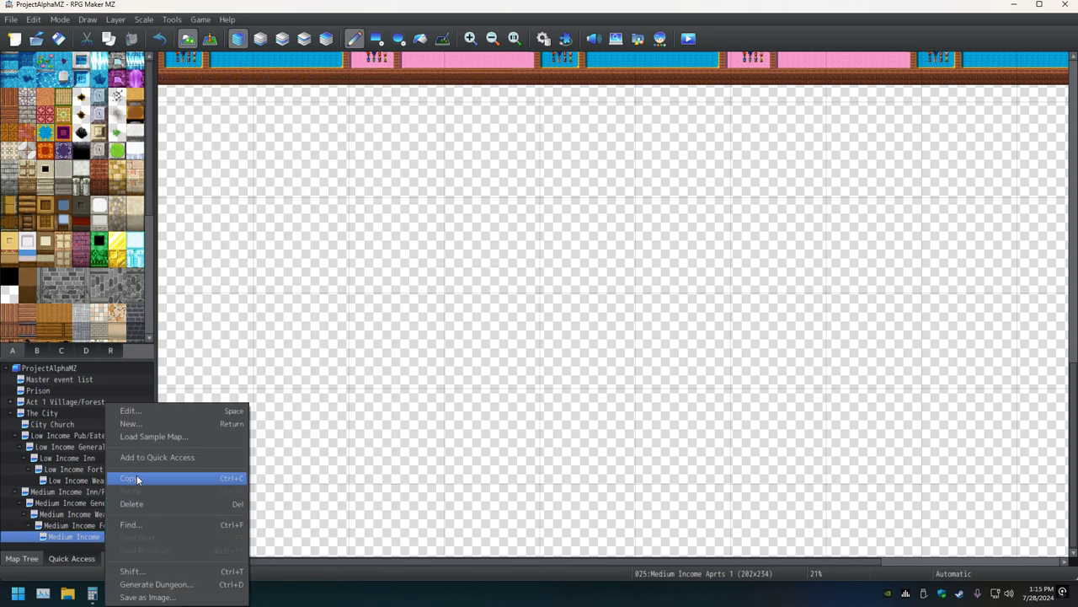
{"action": "left_click", "coordinate": [142, 414]}
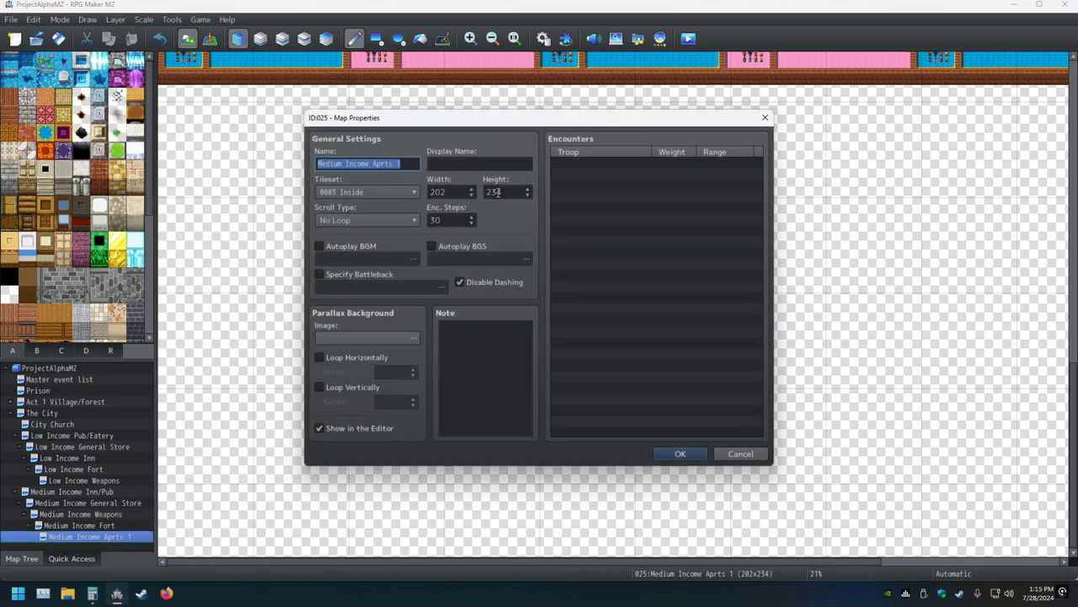
{"action": "left_click", "coordinate": [677, 453]}
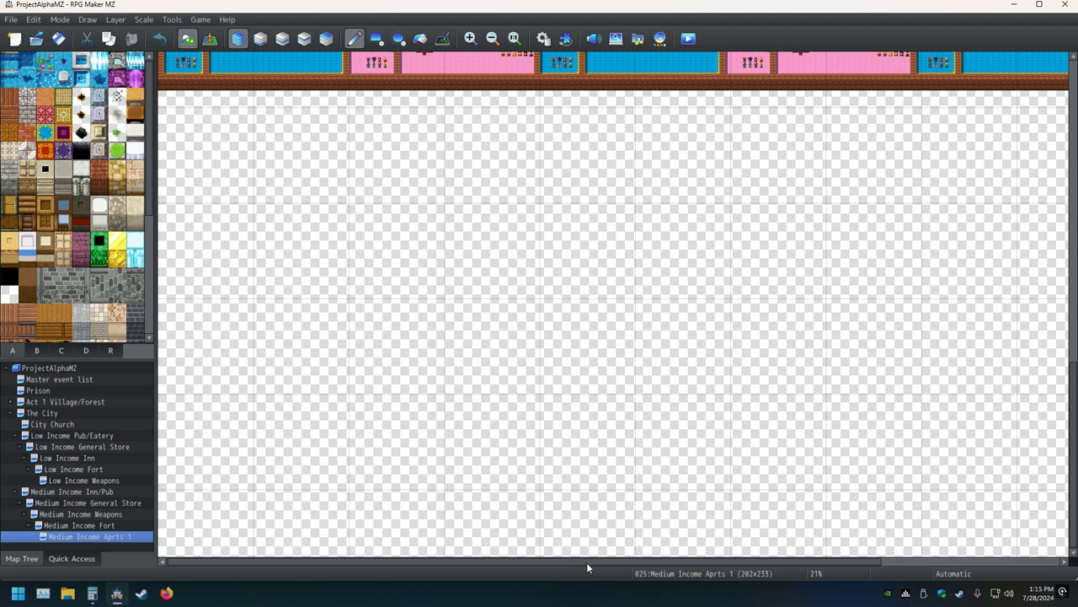
- Paste the copied column of apartment rooms into the empty lower-left rows of the map
{"action": "left_click", "coordinate": [536, 557]}
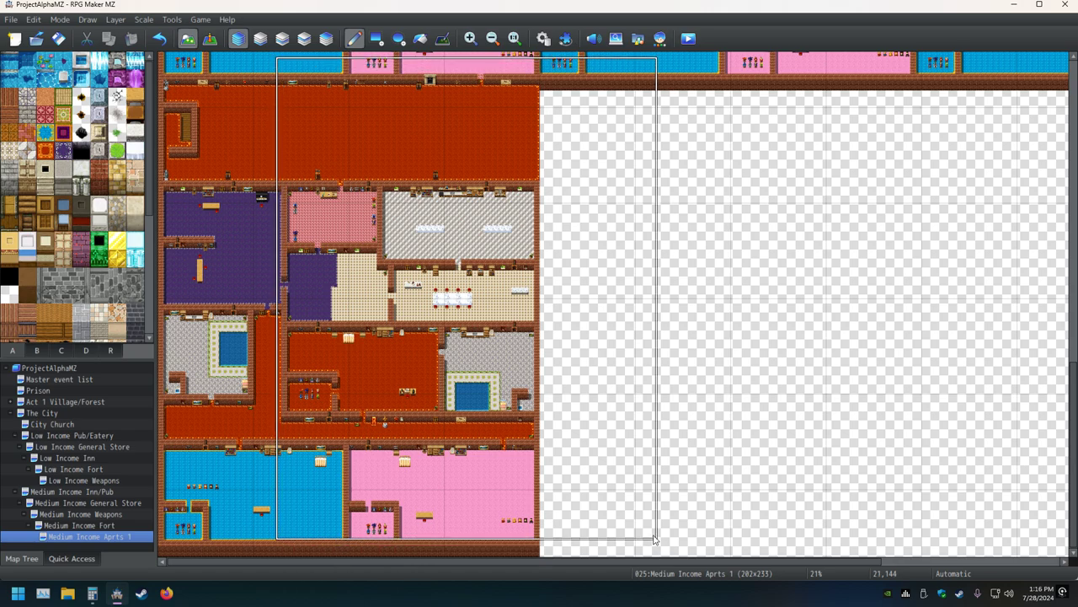
{"action": "right_click_drag", "start_coordinate": [654, 539], "coordinate": [654, 539]}
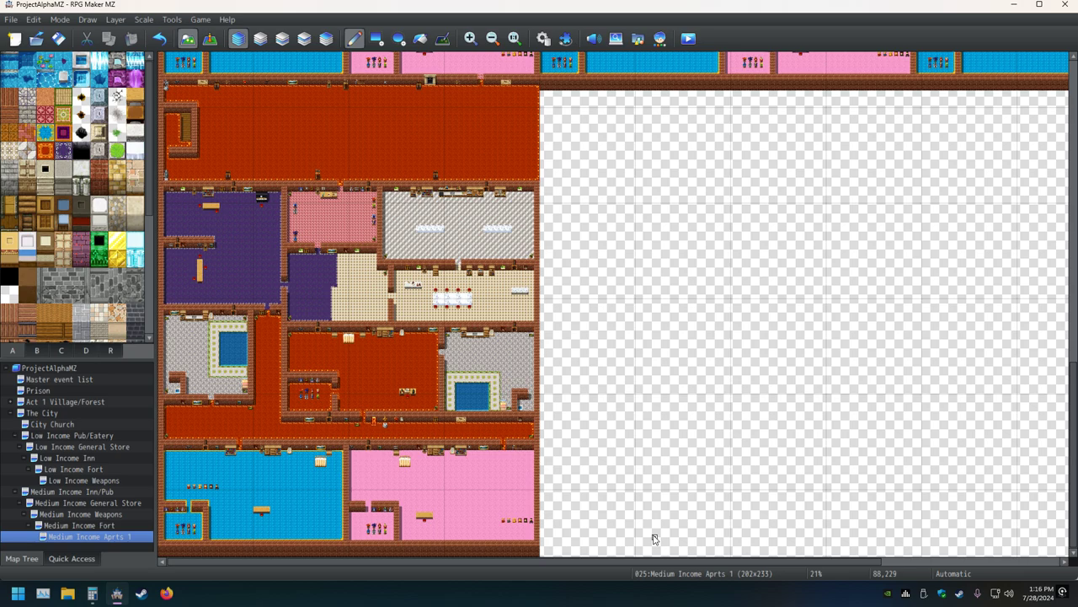
- Undo the pasted rooms, save the project, and set Medium Income Aprts 1's height to 150
{"action": "key", "text": "ctrl+z"}
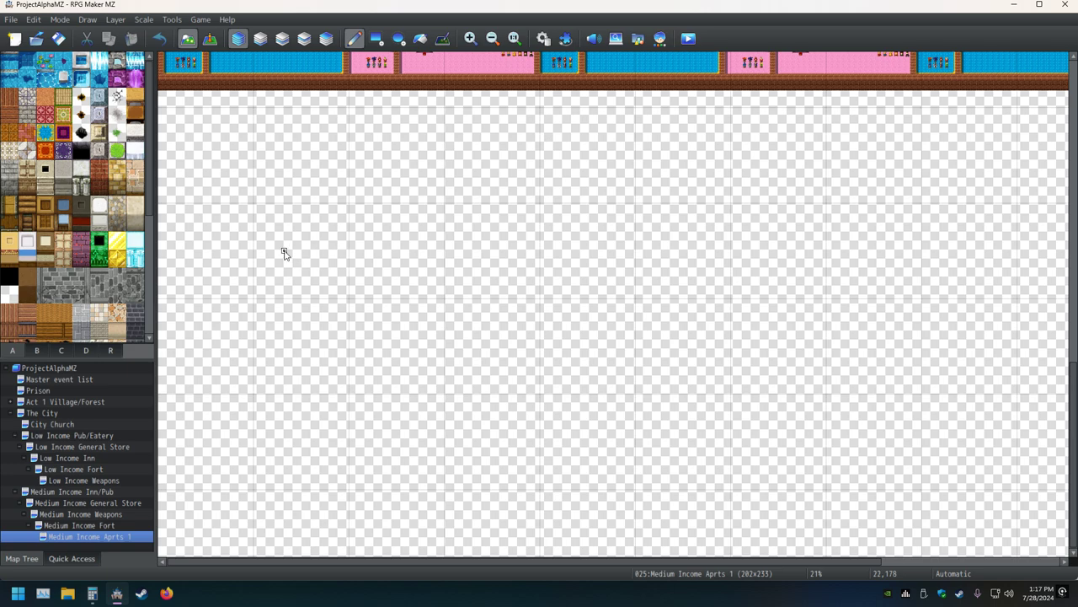
{"action": "key", "text": "ctrl+s"}
{"action": "right_click", "coordinate": [104, 535]}
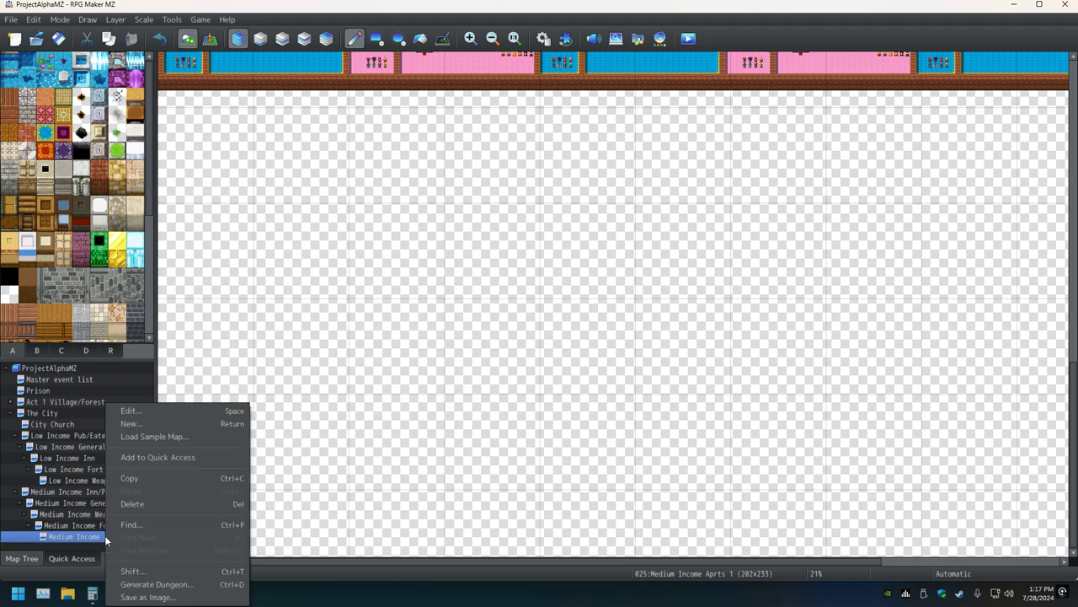
{"action": "left_click", "coordinate": [151, 410]}
{"action": "double_click", "coordinate": [509, 195]}
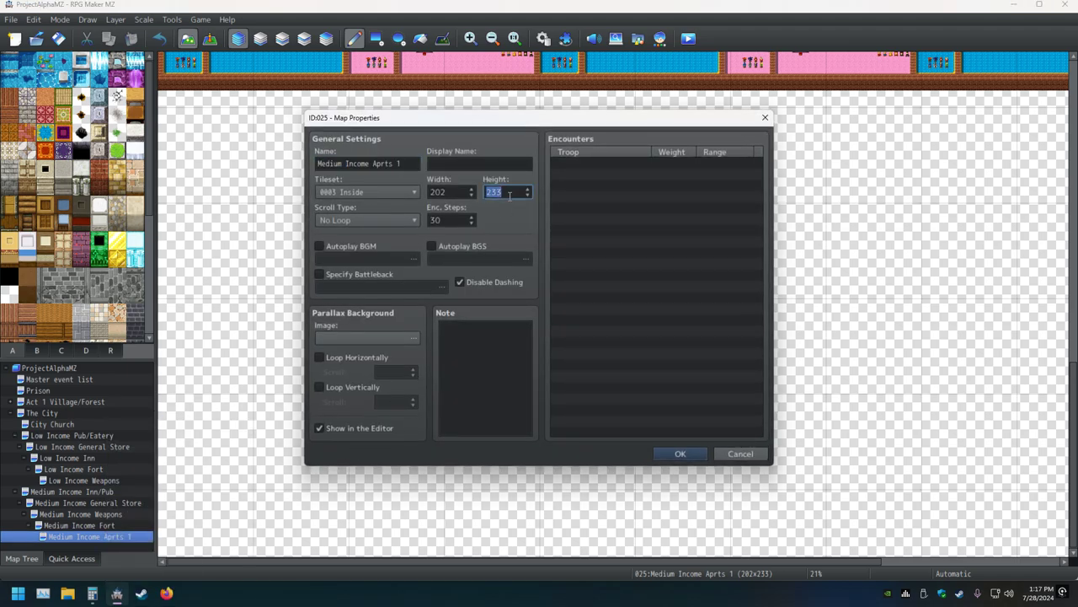
{"action": "type", "text": "150"}
{"action": "key", "text": "Return"}
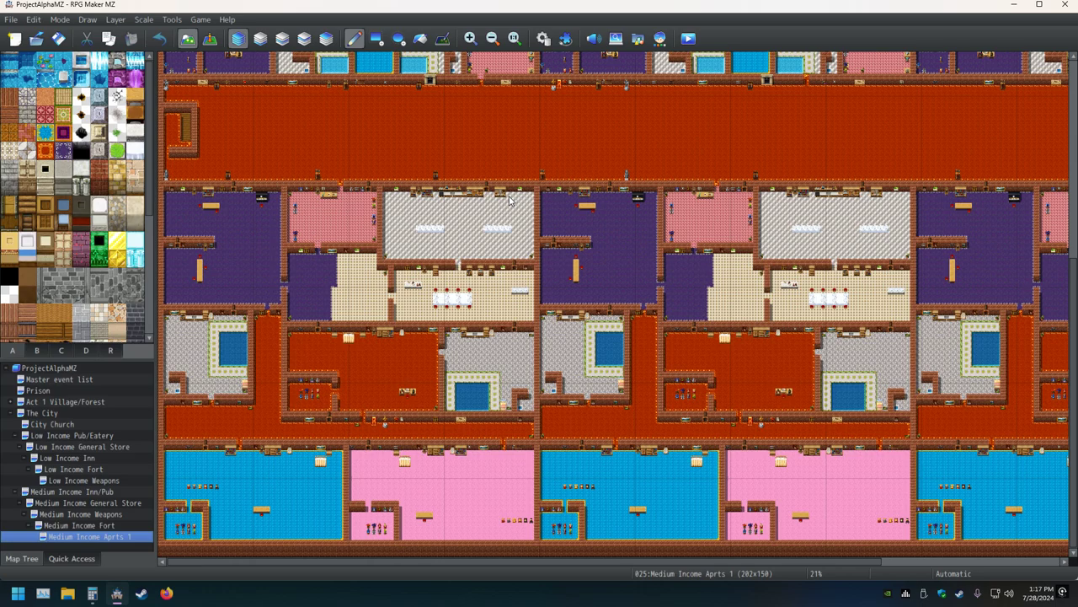
{"action": "scroll", "coordinate": [503, 362], "scroll_direction": "up", "scroll_amount": 2}
{"action": "scroll", "coordinate": [332, 356], "scroll_direction": "up", "scroll_amount": 2}
{"action": "scroll", "coordinate": [332, 353], "scroll_direction": "up", "scroll_amount": 2}
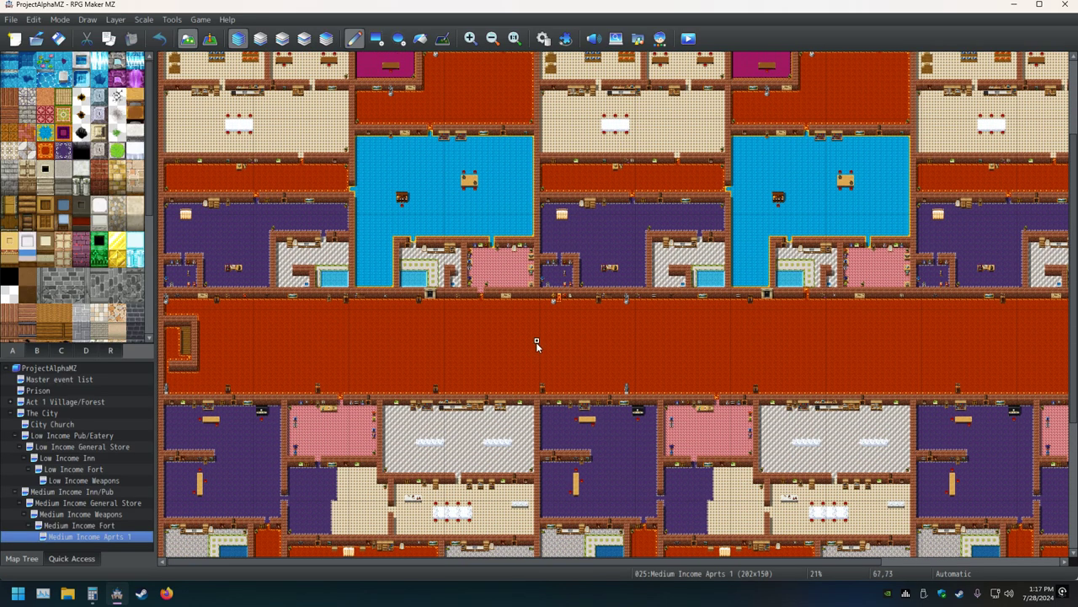
{"action": "middle_click", "coordinate": [543, 347]}
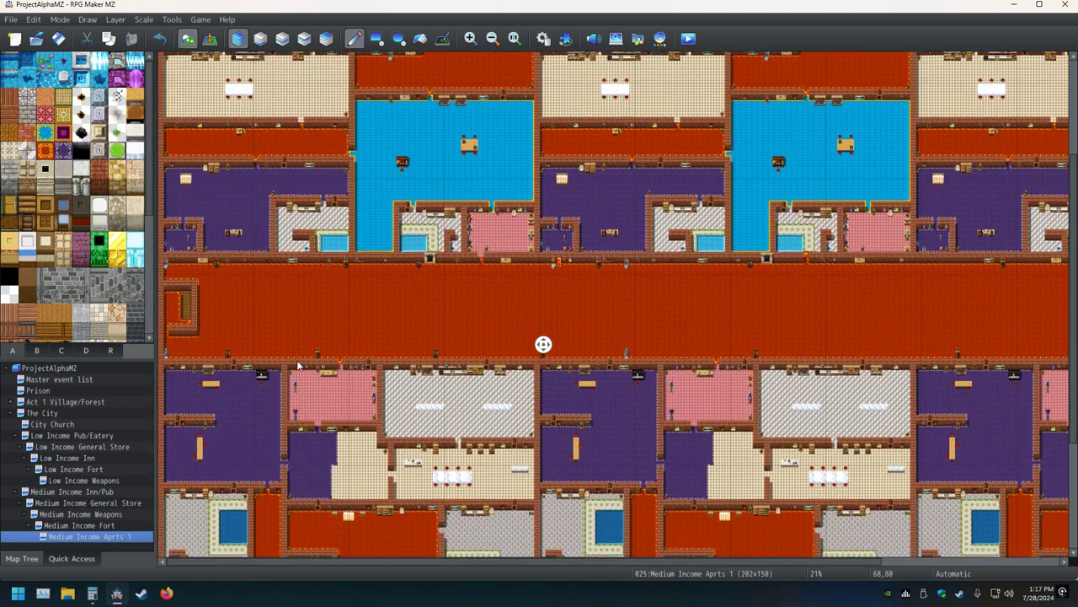
{"action": "middle_click", "coordinate": [297, 365]}
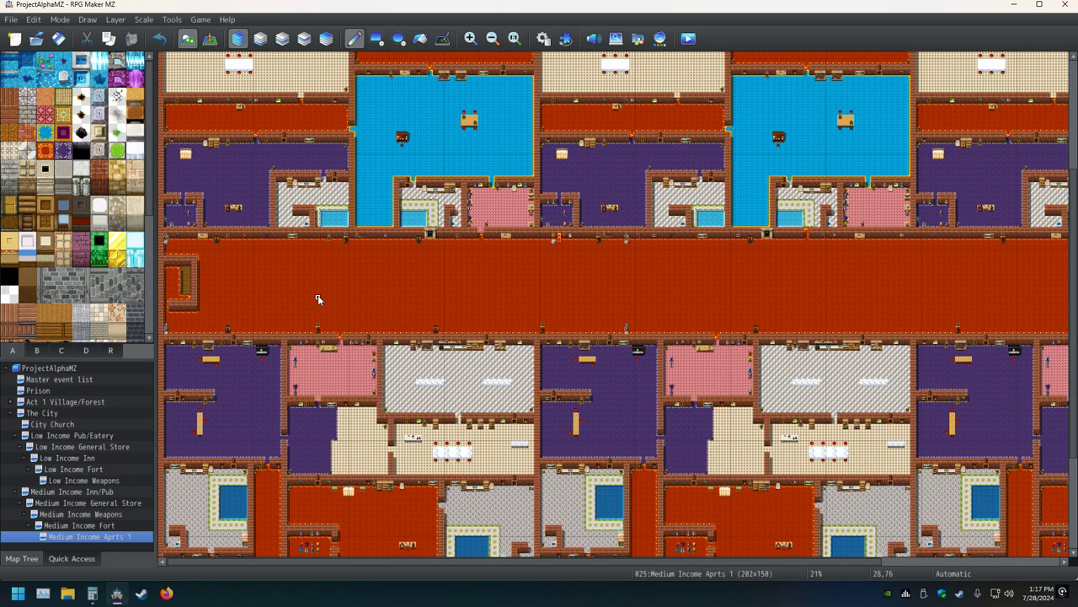
{"action": "middle_click", "coordinate": [319, 300]}
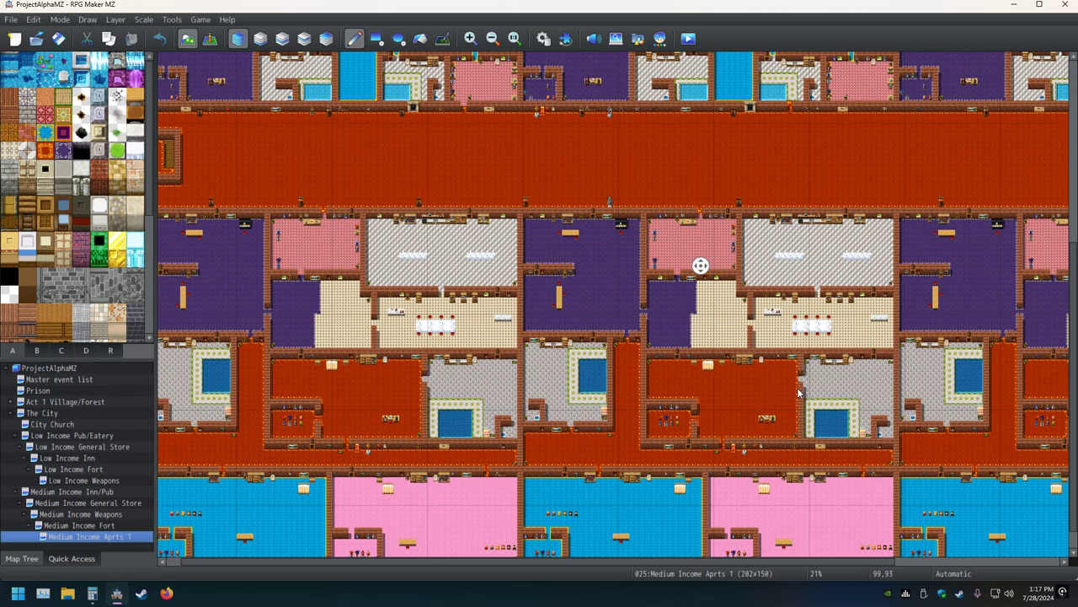
{"action": "middle_click", "coordinate": [563, 539]}
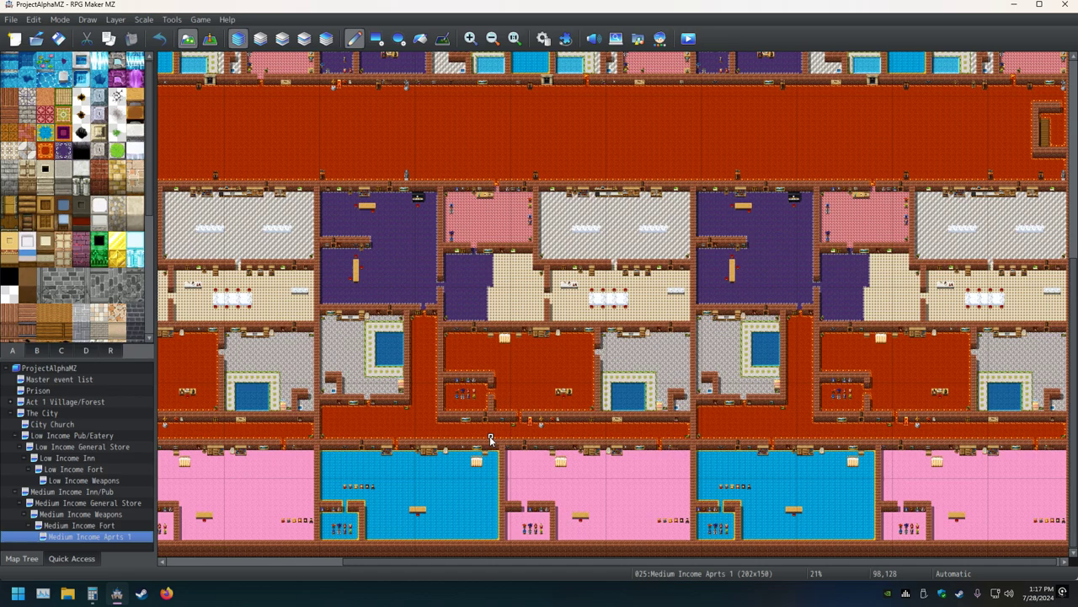
- Copy Medium Income Aprts 1 and paste several duplicates of it in the map list
{"action": "right_click", "coordinate": [135, 537]}
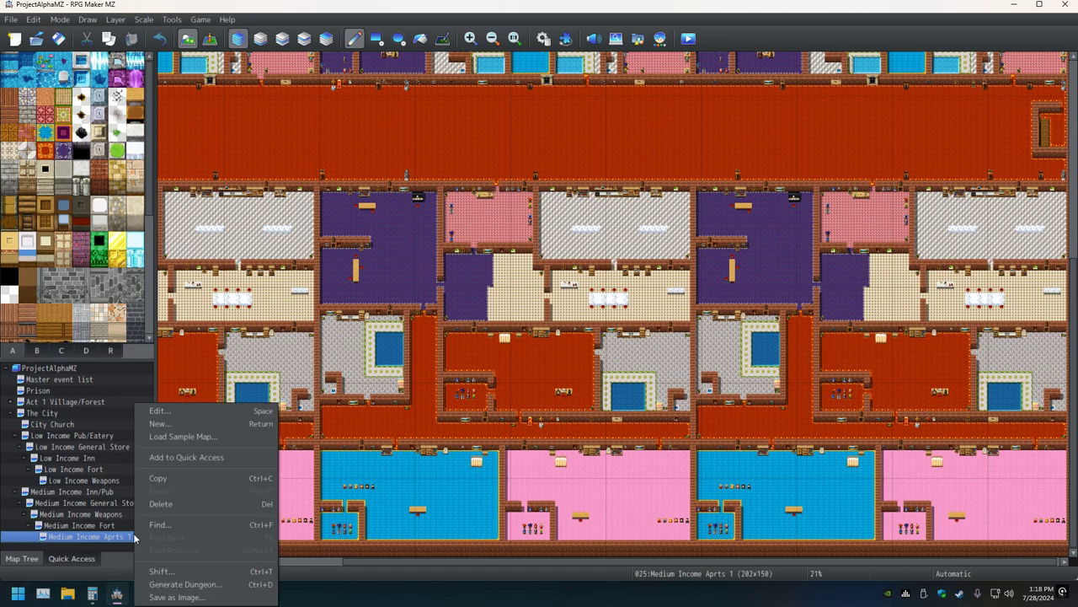
{"action": "left_click", "coordinate": [172, 477]}
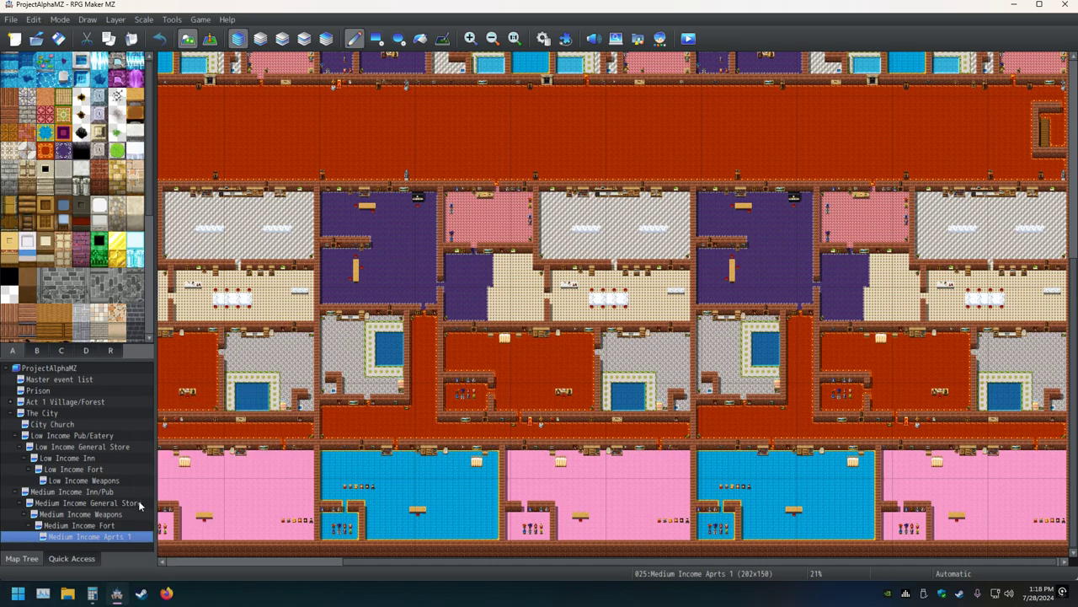
{"action": "right_click", "coordinate": [103, 539]}
{"action": "right_click", "coordinate": [131, 543]}
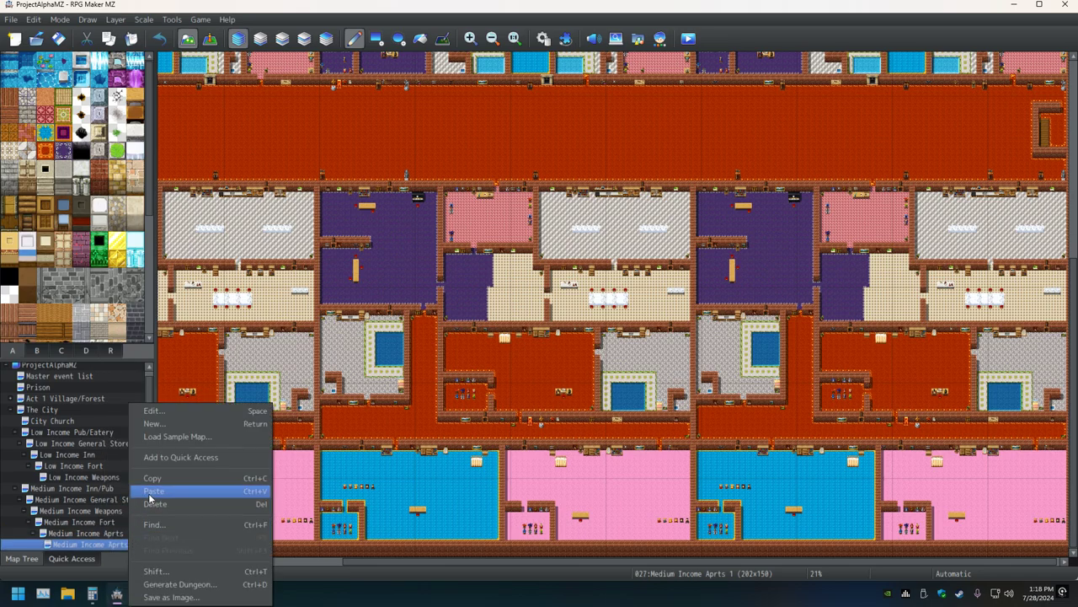
{"action": "left_click", "coordinate": [150, 490]}
{"action": "right_click", "coordinate": [134, 536]}
{"action": "left_click", "coordinate": [153, 496]}
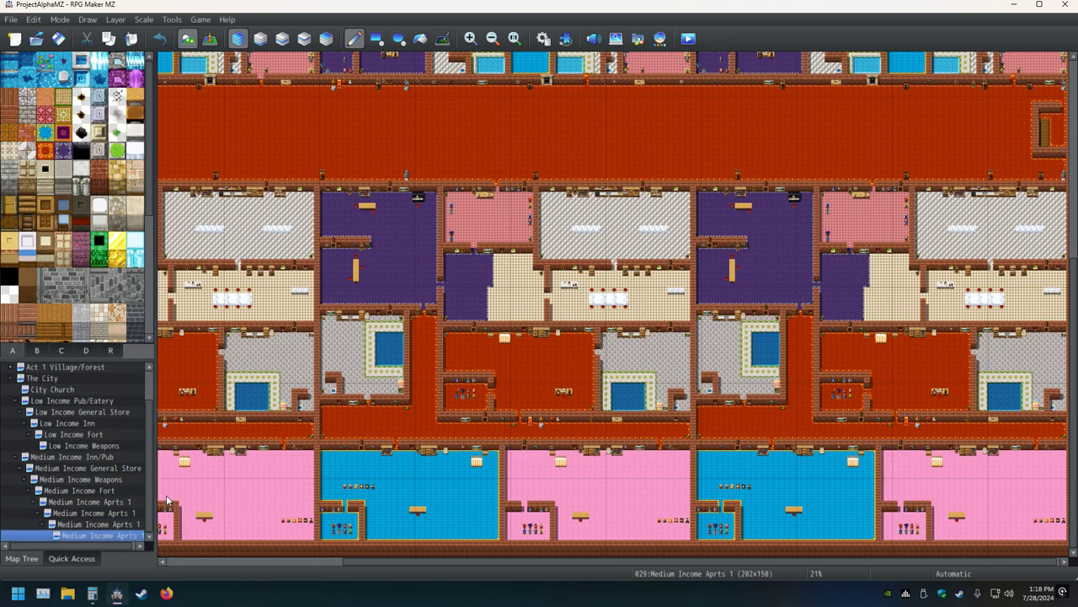
{"action": "right_click", "coordinate": [140, 537]}
{"action": "left_click", "coordinate": [160, 492]}
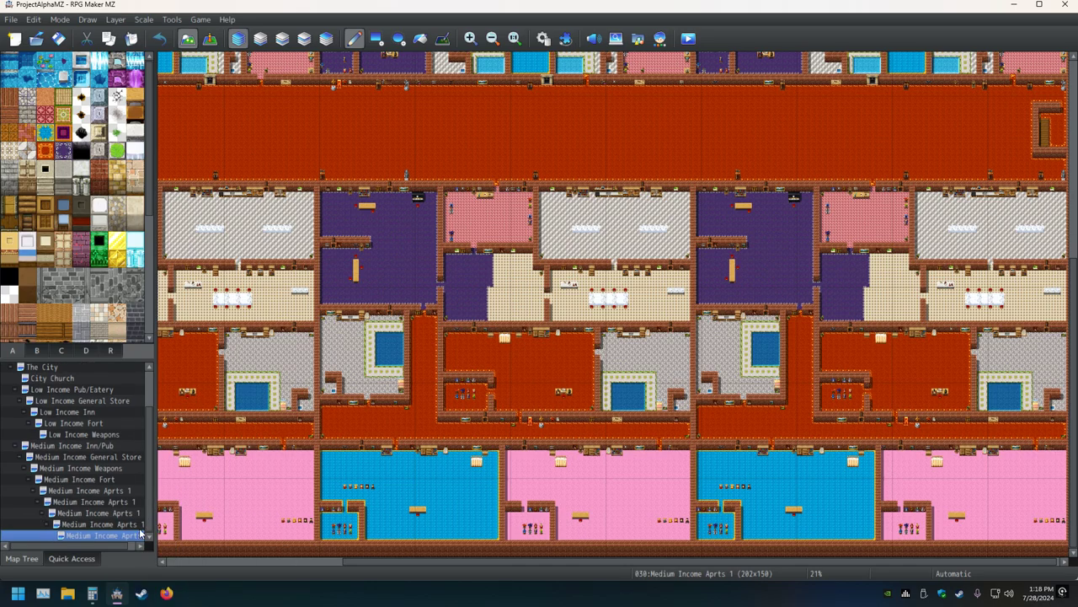
- Browse the pasted copies, paste one final duplicate, and return to the original apartment map
{"action": "left_click", "coordinate": [101, 481]}
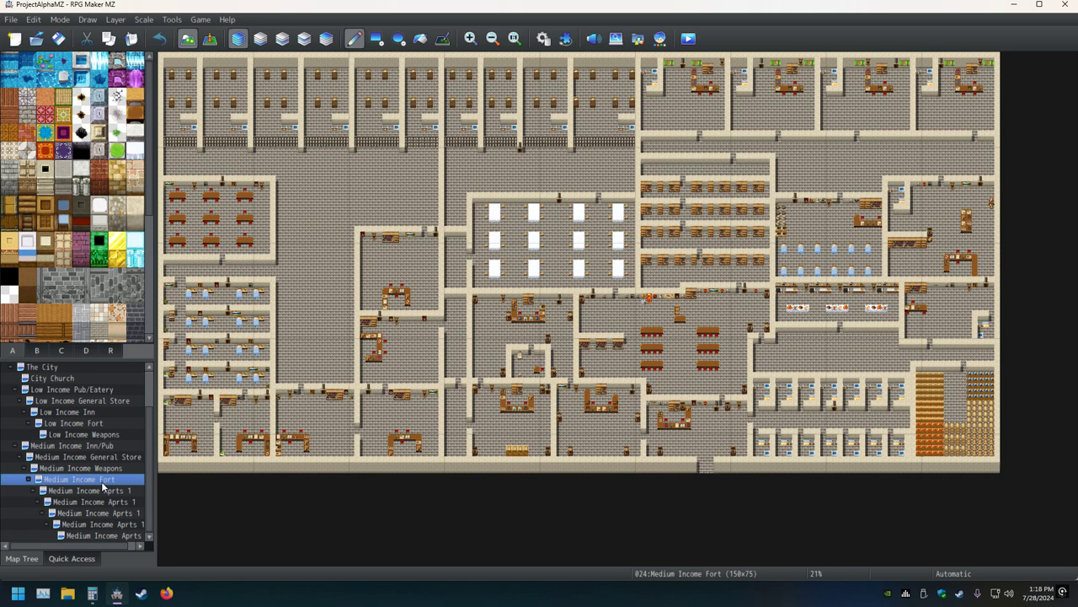
{"action": "left_click", "coordinate": [101, 491]}
{"action": "left_click", "coordinate": [118, 513]}
{"action": "left_click", "coordinate": [127, 535]}
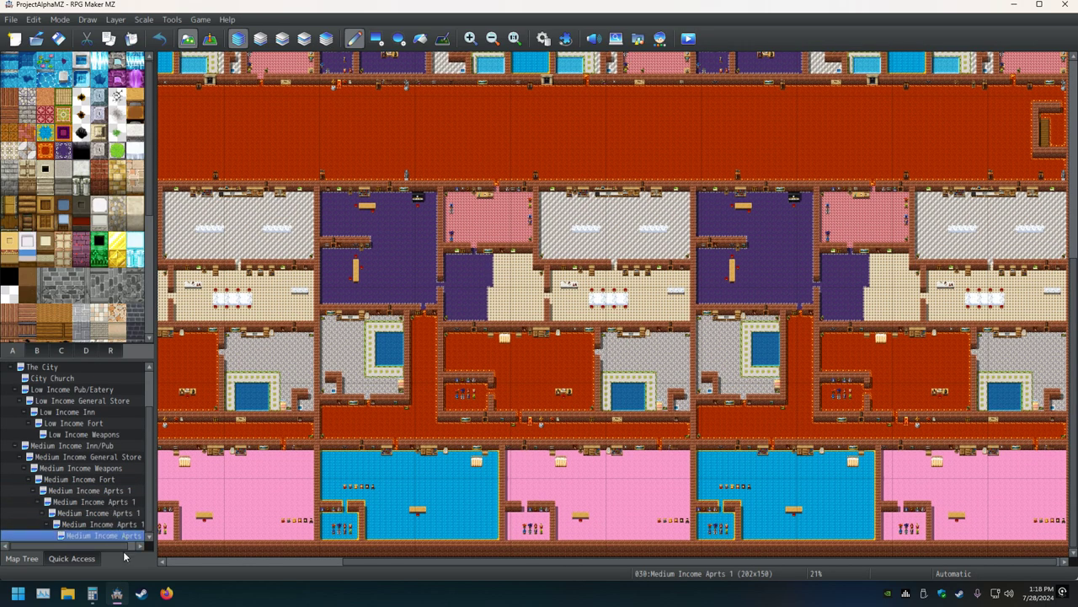
{"action": "right_click", "coordinate": [120, 540]}
{"action": "left_click", "coordinate": [150, 494]}
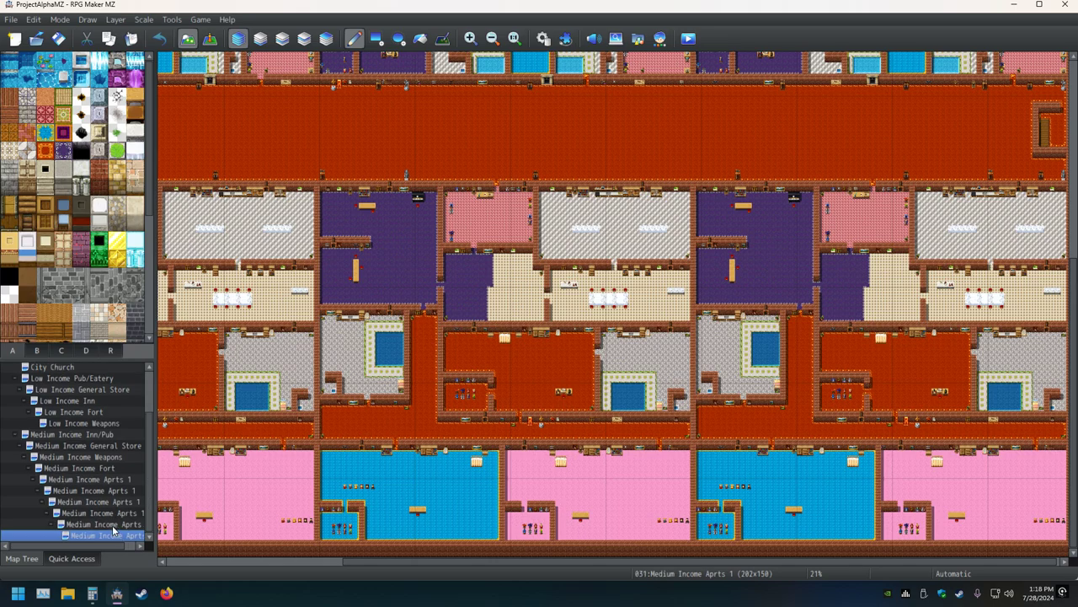
{"action": "left_click", "coordinate": [100, 482]}
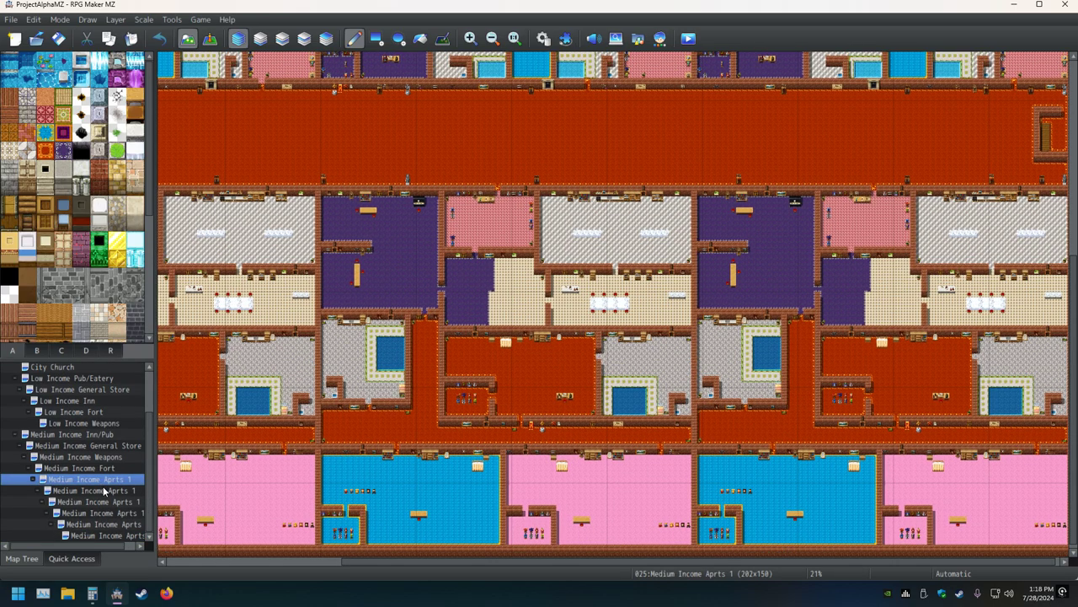
- Rename the first apartment copy to Medium Income Aprts 2
{"action": "double_click", "coordinate": [105, 490]}
{"action": "key", "text": "End"}
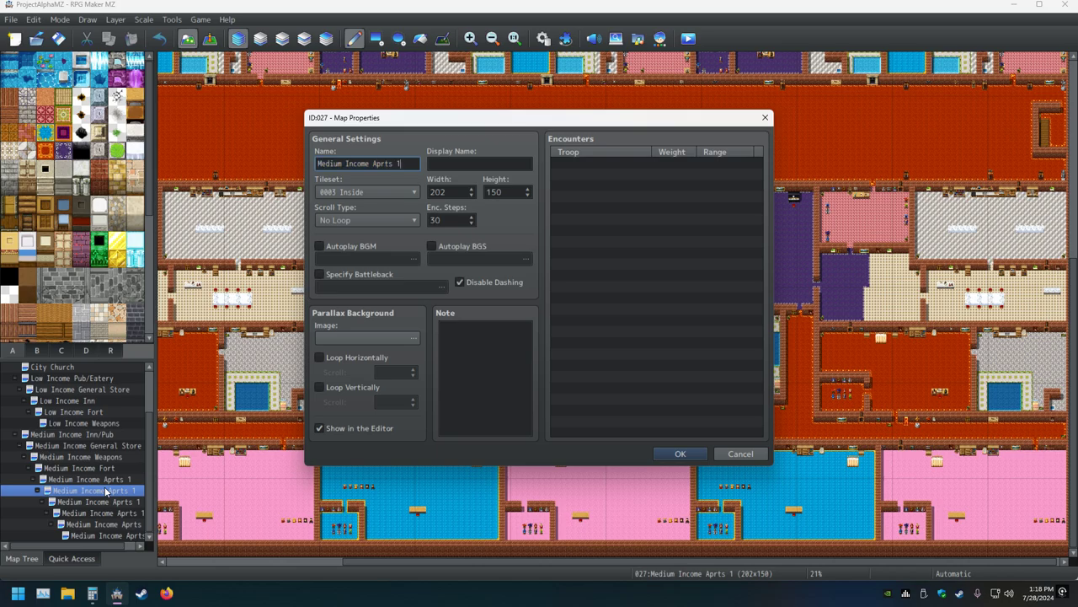
{"action": "key", "text": "BackSpace"}
{"action": "type", "text": "2"}
{"action": "key", "text": "Return"}
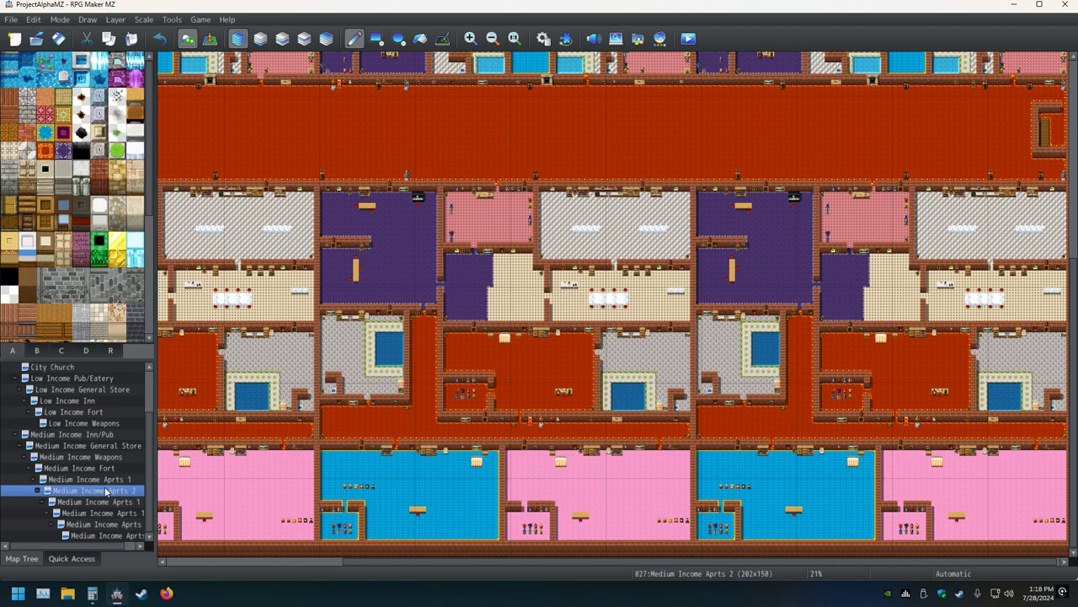
{"action": "key", "text": "Down"}
{"action": "key", "text": "Insert"}
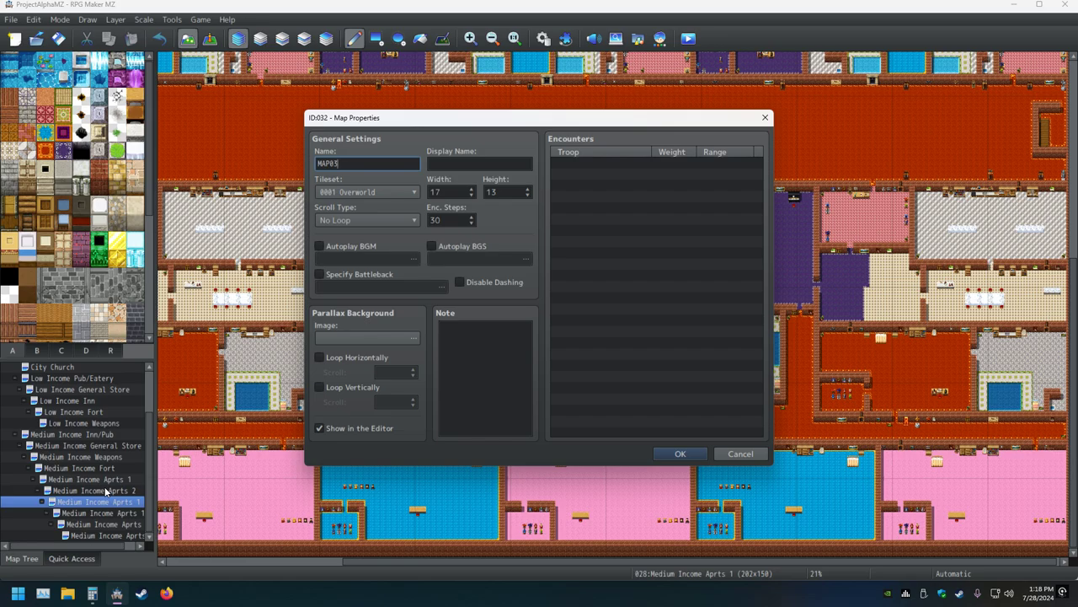
{"action": "key", "text": "Escape"}
- Rename the next apartment copy to Medium Income Aprts 3
{"action": "key", "text": "space"}
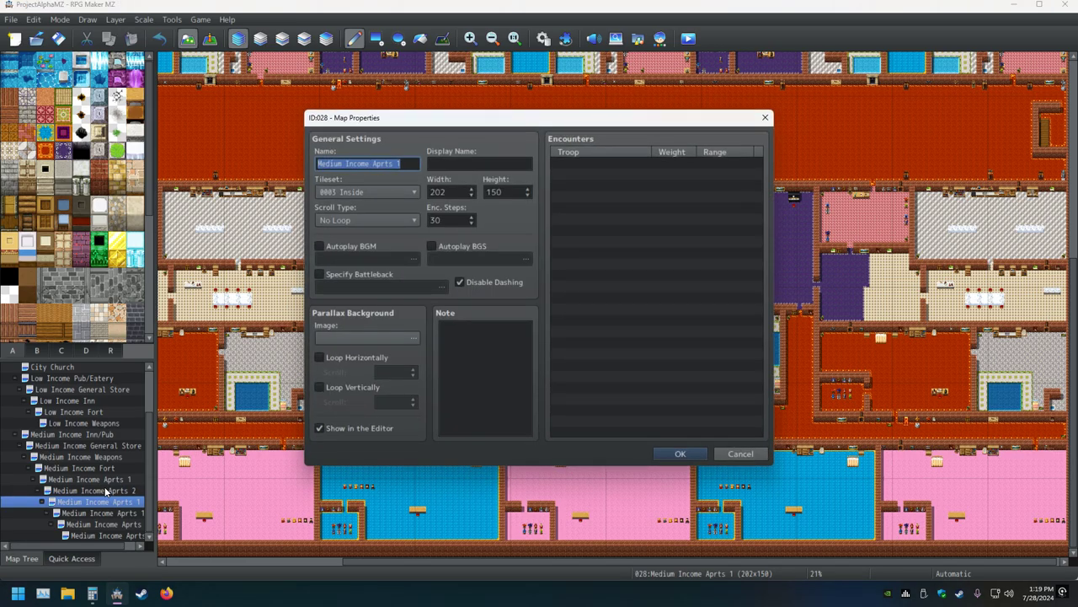
{"action": "key", "text": "End"}
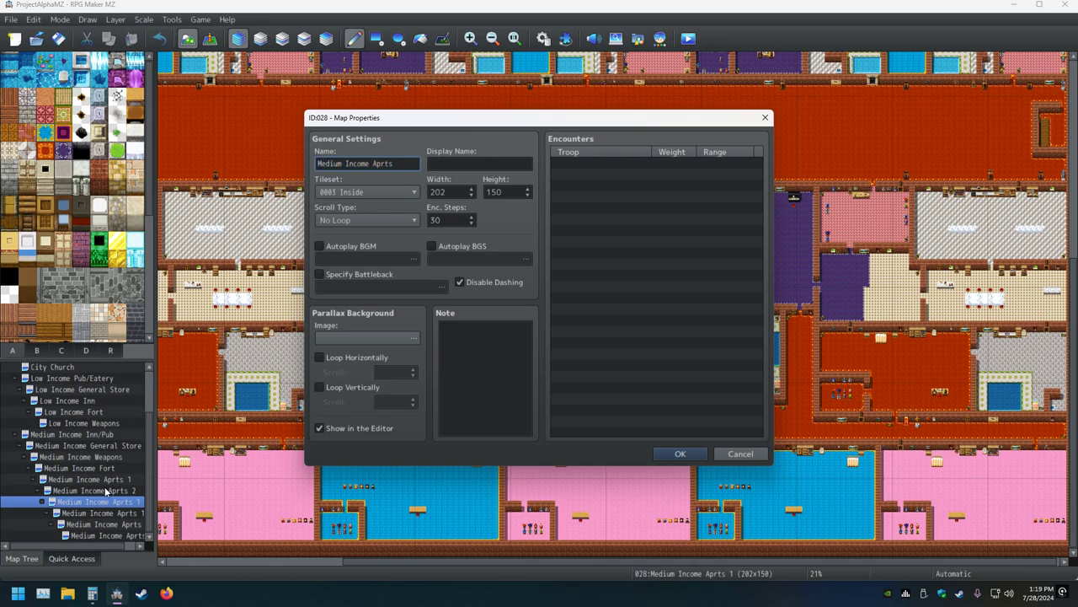
{"action": "type", "text": "3"}
{"action": "key", "text": "Return"}
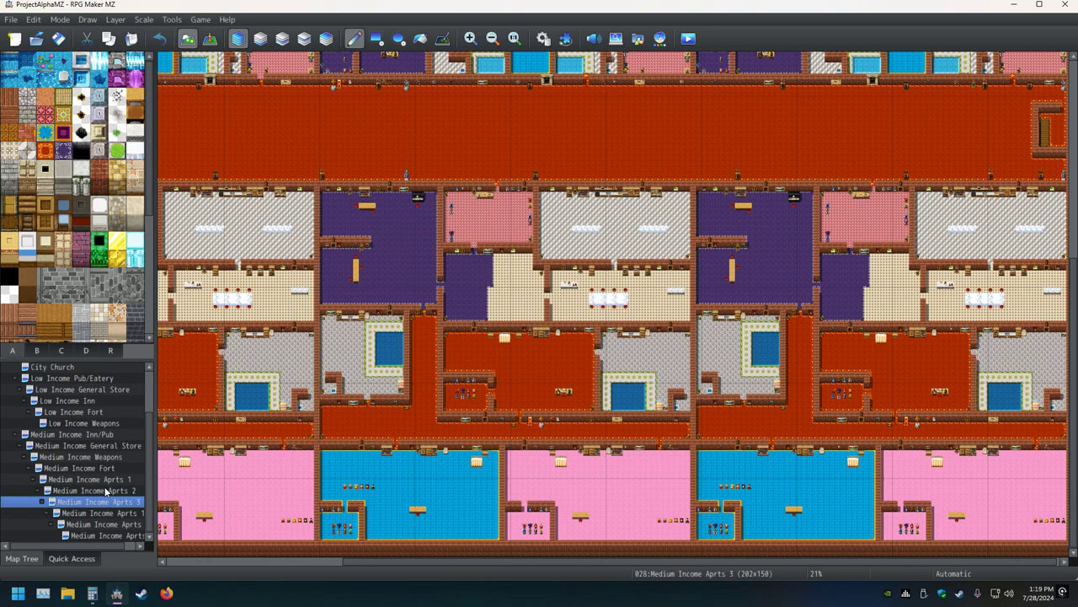
{"action": "key", "text": "ctrl+v"}
- Rename the following apartment copy to Medium Income Aprts 4
{"action": "key", "text": "space"}
{"action": "key", "text": "End"}
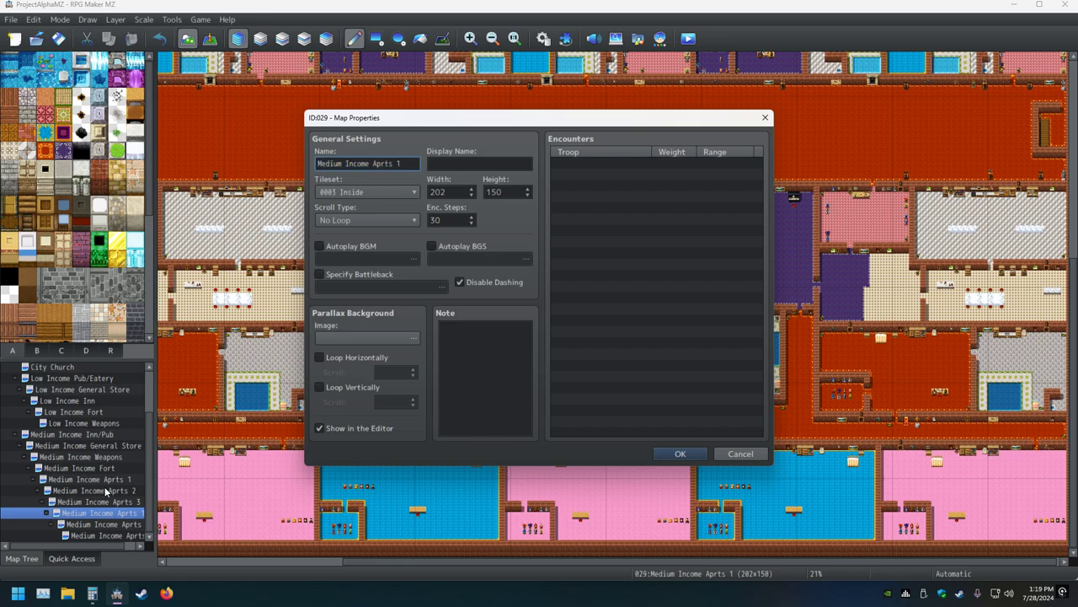
{"action": "key", "text": "Return"}
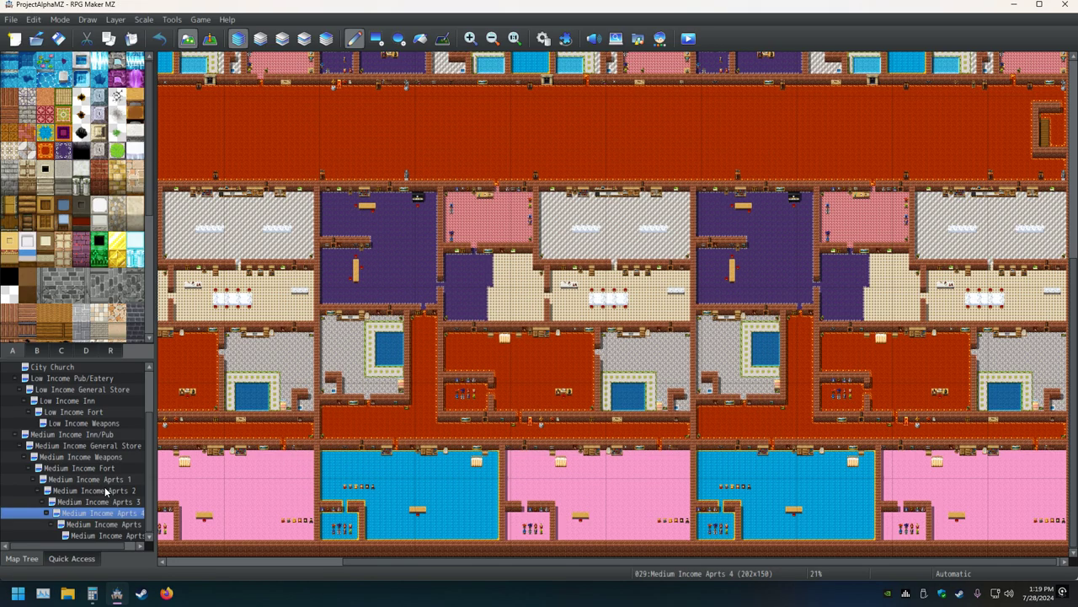
{"action": "key", "text": "Down"}
{"action": "key", "text": "Insert"}
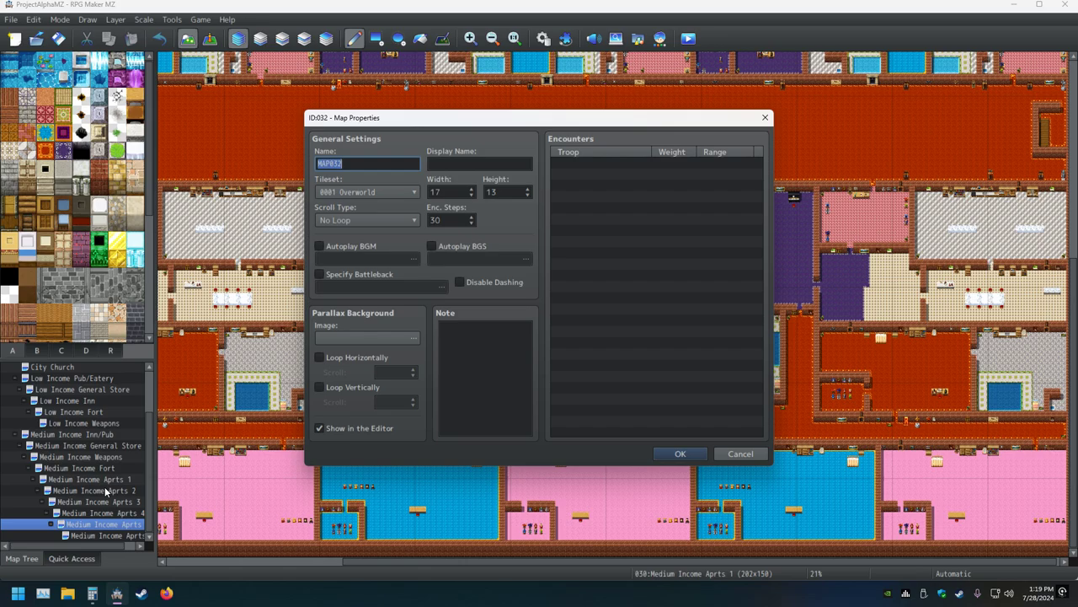
{"action": "key", "text": "Escape"}
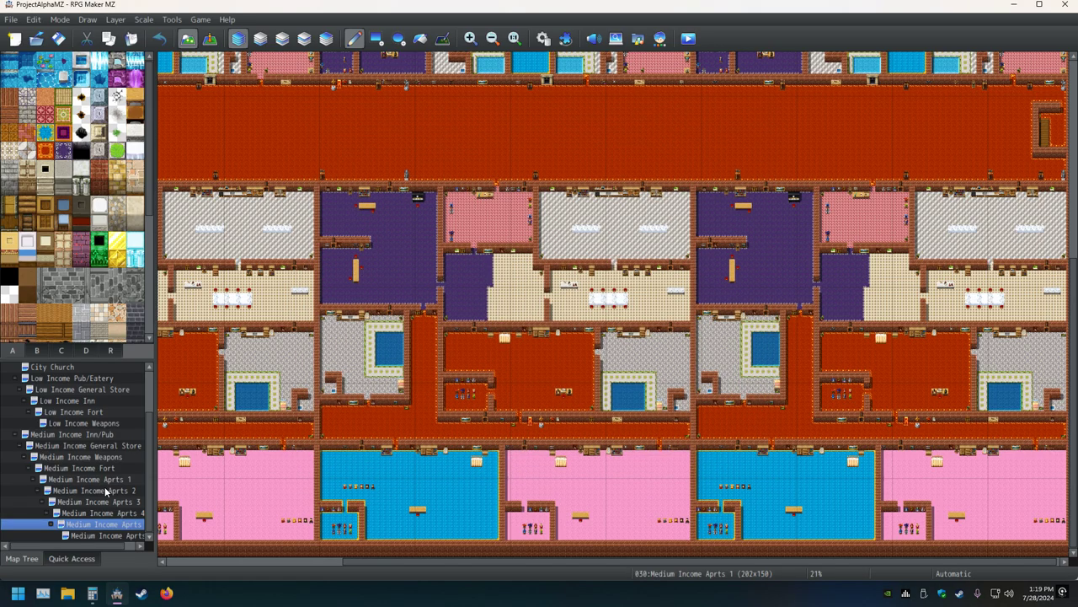
- Check the properties of the last copy, Aprts 1 and Aprts 2 without changing them
{"action": "key", "text": "space"}
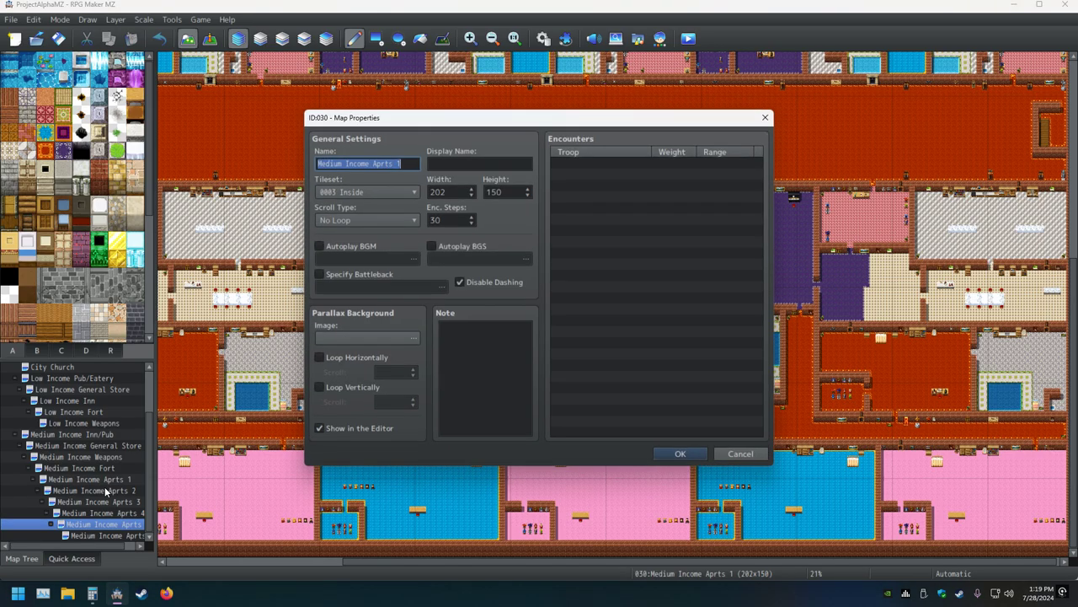
{"action": "key", "text": "Escape"}
{"action": "key", "text": "space"}
{"action": "key", "text": "Escape"}
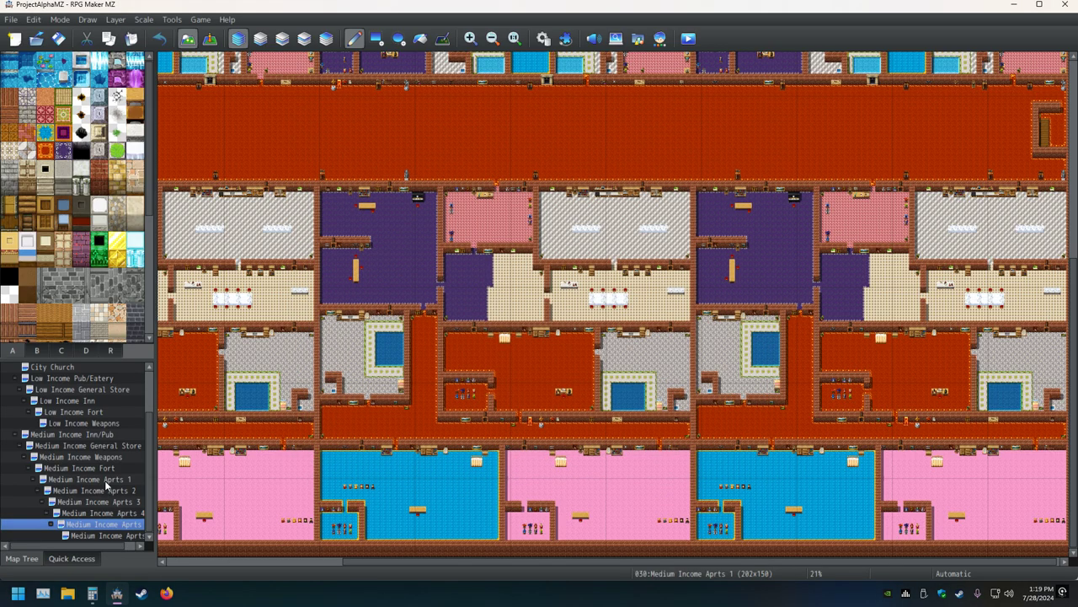
{"action": "left_click", "coordinate": [106, 480]}
{"action": "key", "text": "space"}
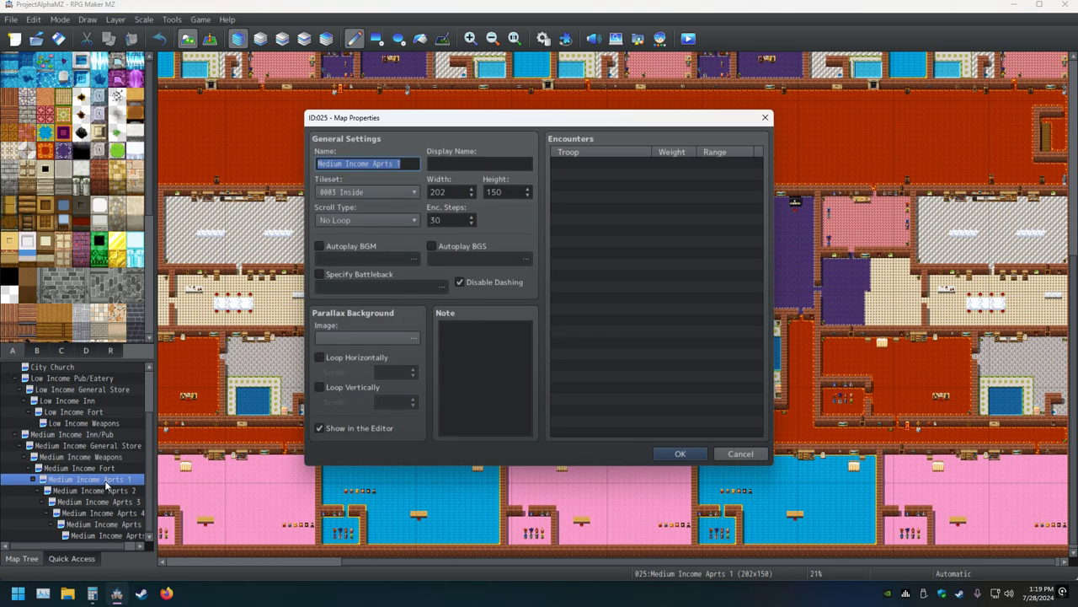
{"action": "key", "text": "Escape"}
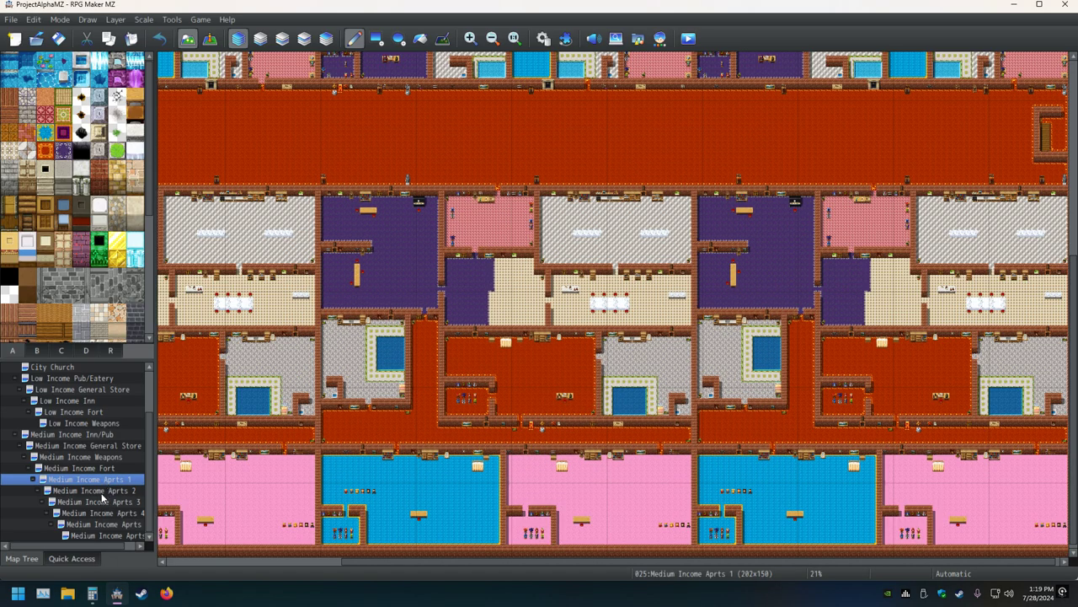
{"action": "double_click", "coordinate": [102, 497]}
{"action": "key", "text": "Escape"}
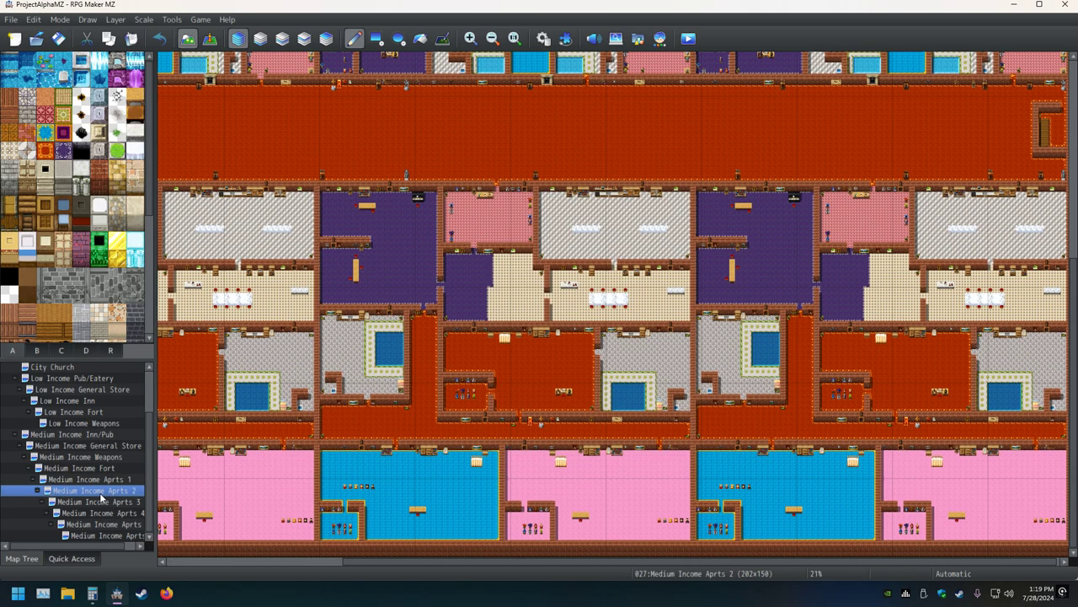
- Rename the remaining two copies to Medium Income Aprts 5 and Medium Income Aprts 6
{"action": "double_click", "coordinate": [119, 525]}
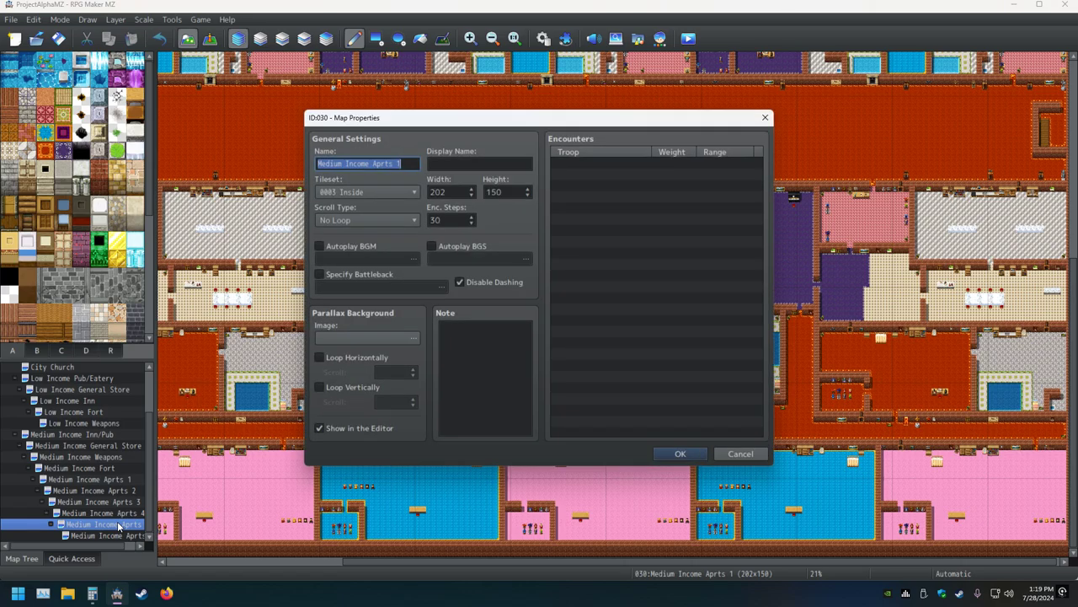
{"action": "key", "text": "End"}
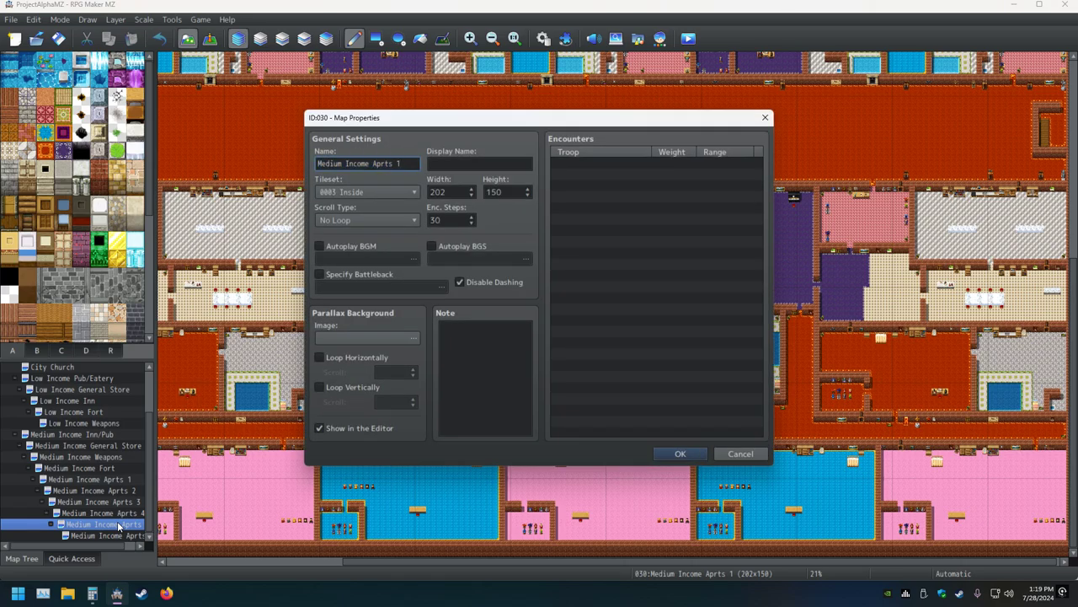
{"action": "key", "text": "Return"}
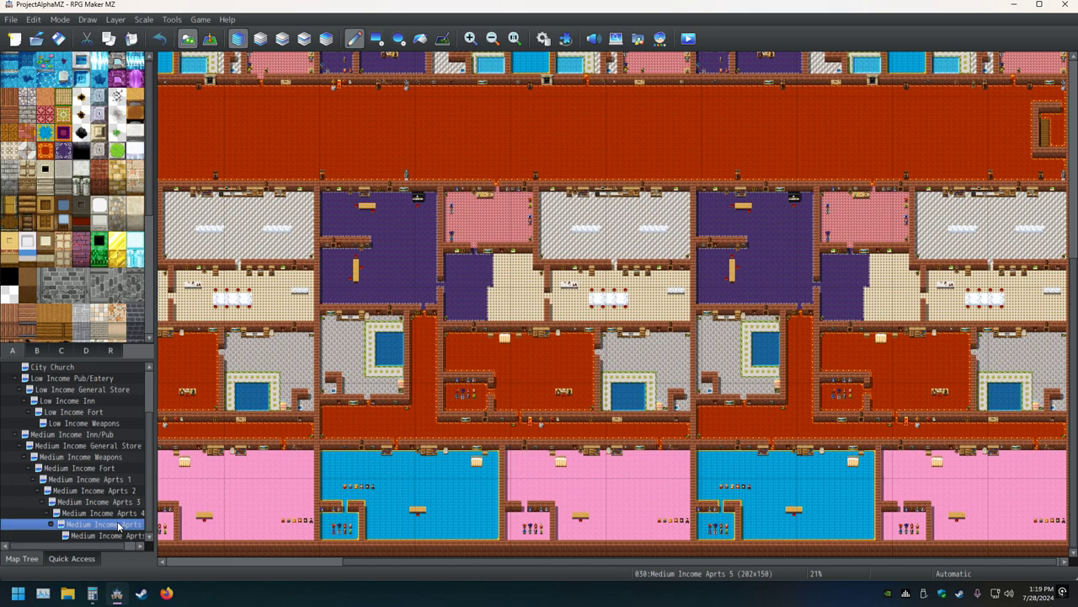
{"action": "key", "text": "Down"}
{"action": "key", "text": "space"}
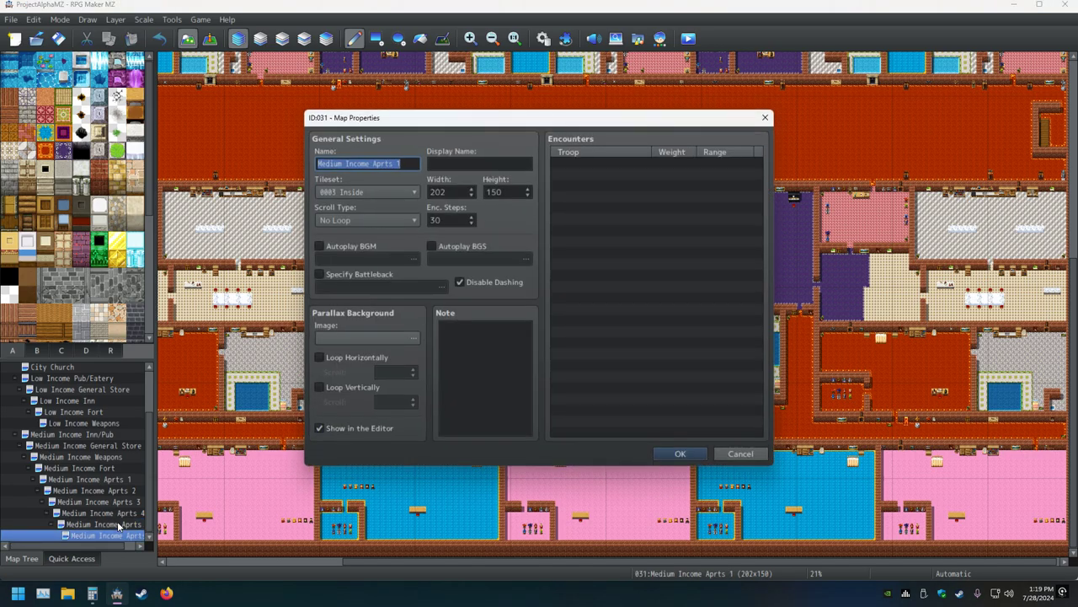
{"action": "key", "text": "End"}
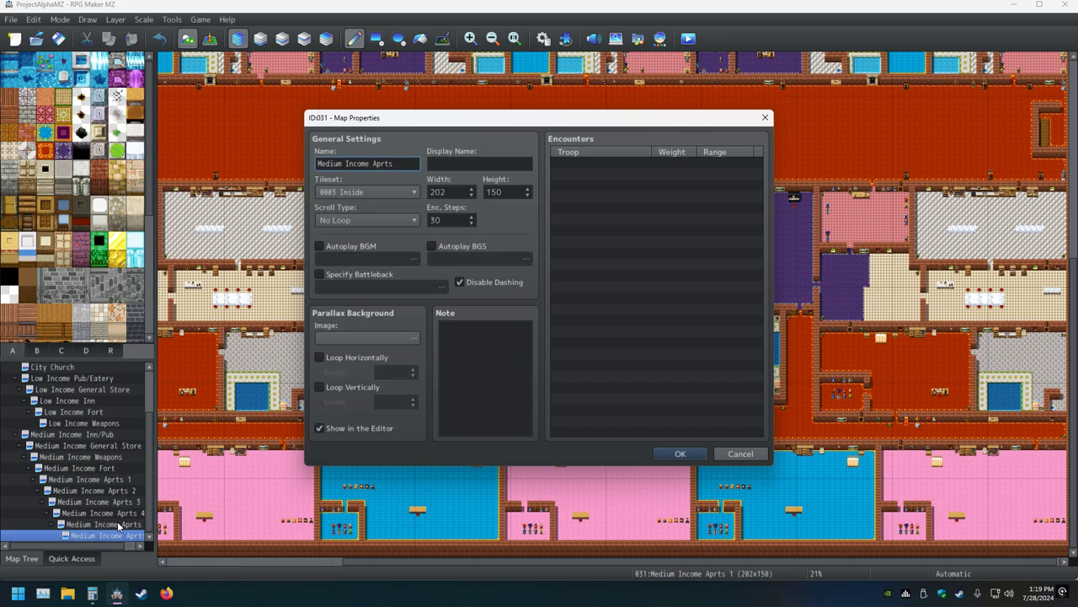
{"action": "type", "text": "6"}
{"action": "key", "text": "Return"}
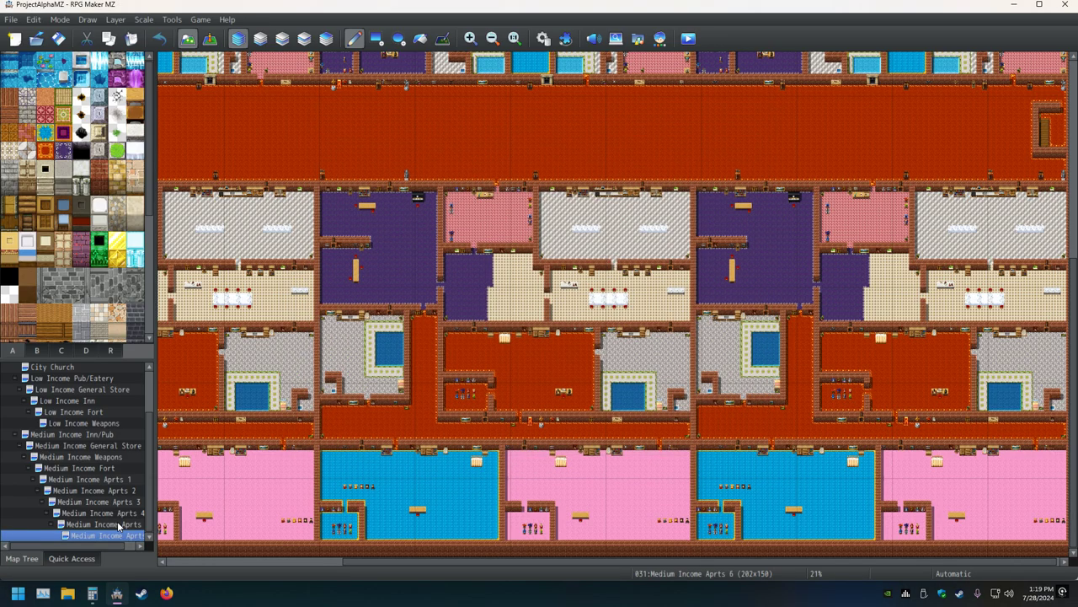
- Reopen the Medium Income Aprts 6 properties to verify its name, then close them
{"action": "key", "text": "space"}
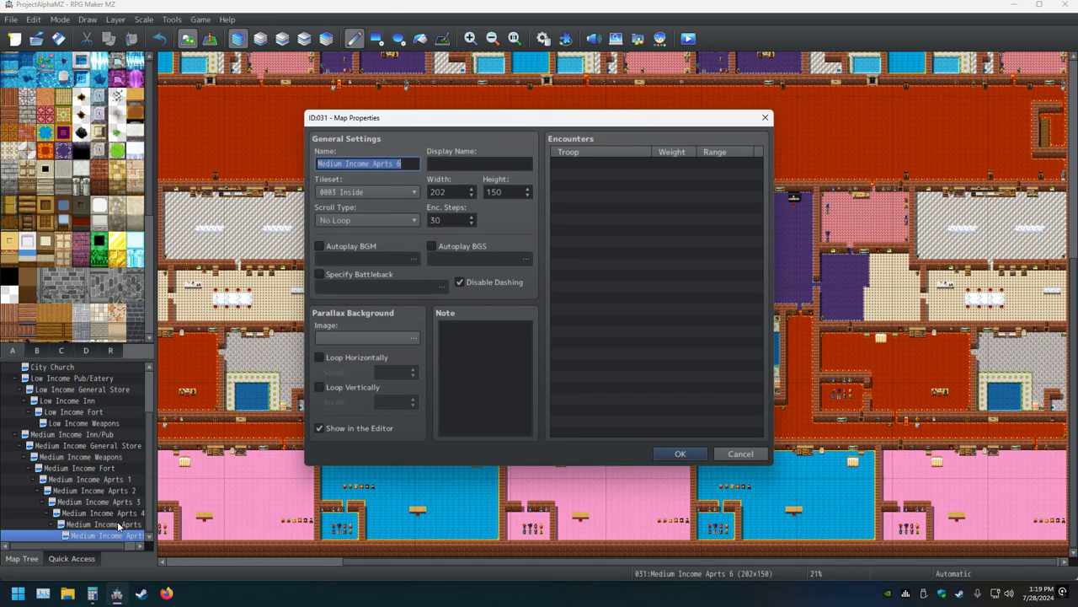
{"action": "key", "text": "Return"}
{"action": "key", "text": "space"}
{"action": "key", "text": "Escape"}
{"action": "key", "text": "space"}
{"action": "key", "text": "Escape"}
{"action": "key", "text": "Insert"}
{"action": "key", "text": "Escape"}
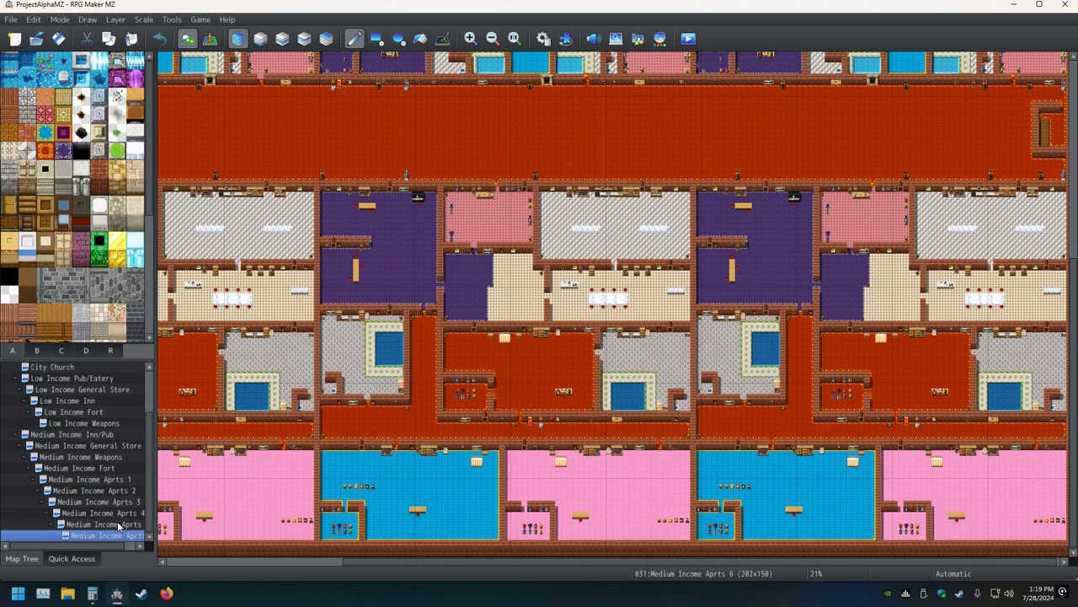
{"action": "key", "text": "space"}
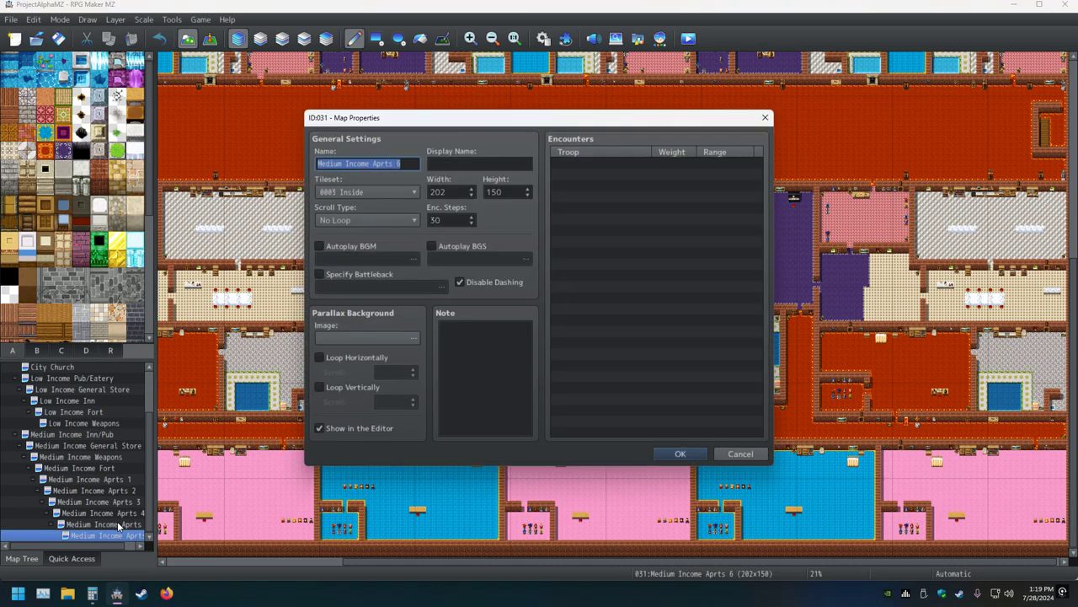
{"action": "key", "text": "Escape"}
{"action": "key", "text": "space"}
{"action": "key", "text": "Escape"}
{"action": "key", "text": "space"}
{"action": "key", "text": "Escape"}
{"action": "key", "text": "space"}
{"action": "key", "text": "Escape"}
{"action": "key", "text": "space"}
{"action": "key", "text": "Escape"}
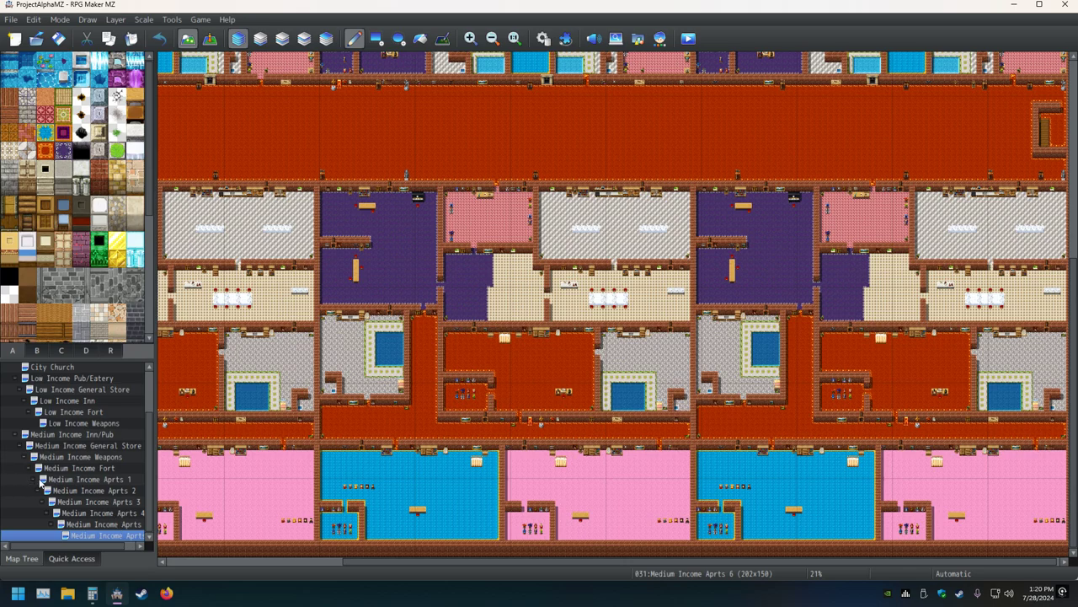
- Collapse the Medium Income Aprts 1 and Low Income Pub/Eatery branches, then reopen Aprts 1
{"action": "left_click", "coordinate": [35, 480]}
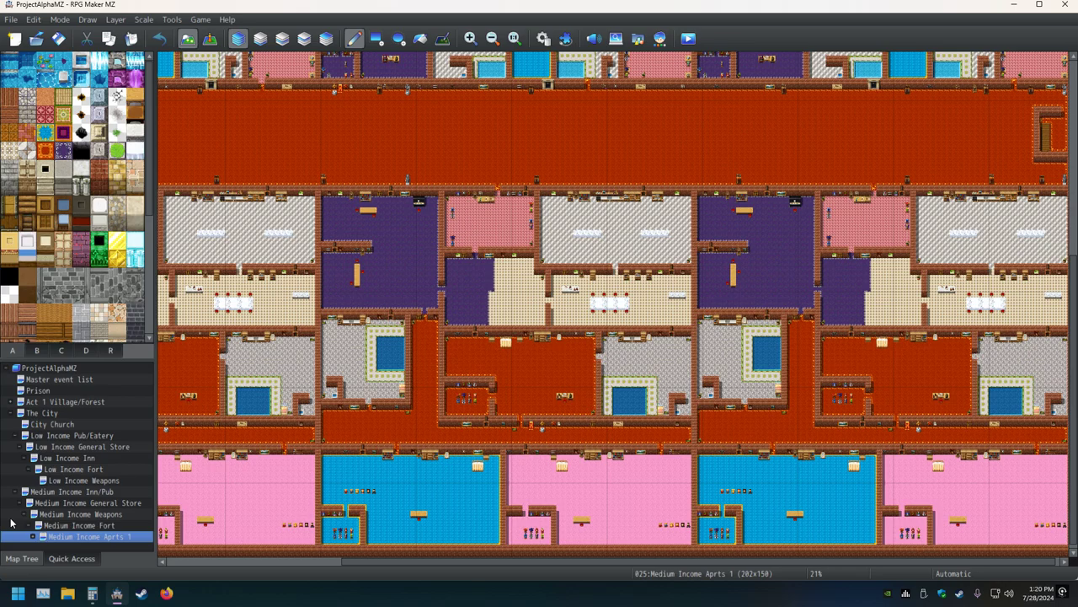
{"action": "left_click", "coordinate": [16, 436]}
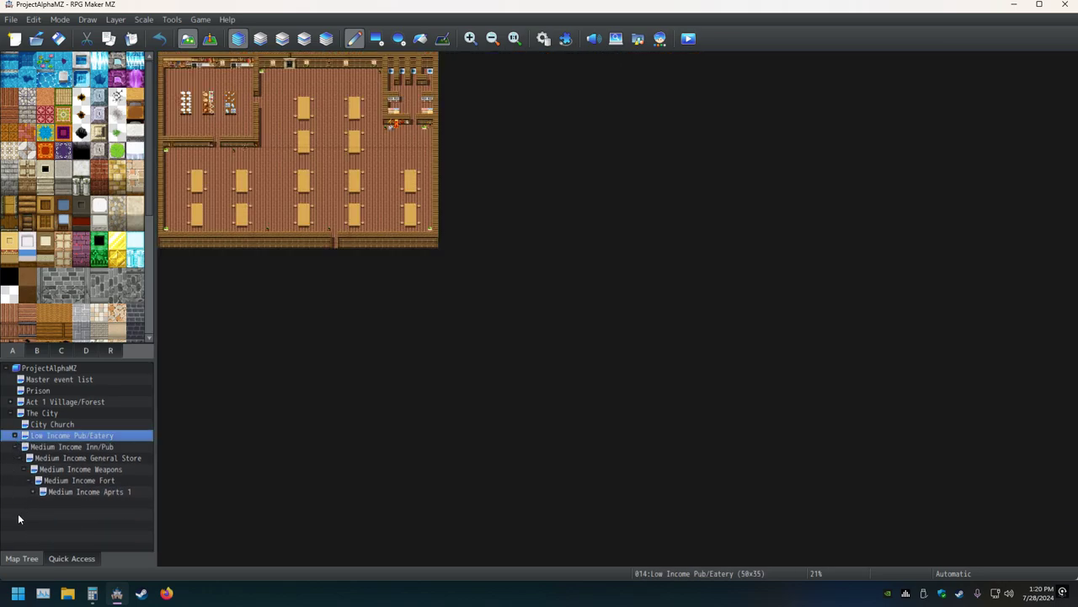
{"action": "left_click", "coordinate": [66, 492]}
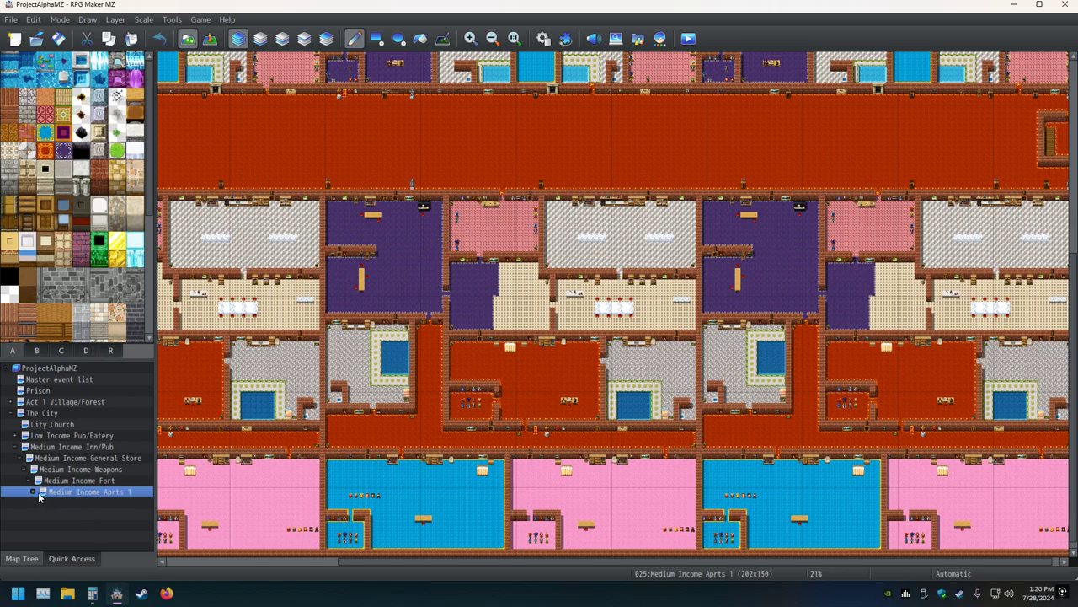
- Expand Aprts 1 and move Aprts 2 directly under Medium Income Fort, keeping Aprts 1 above it
{"action": "left_click", "coordinate": [34, 492]}
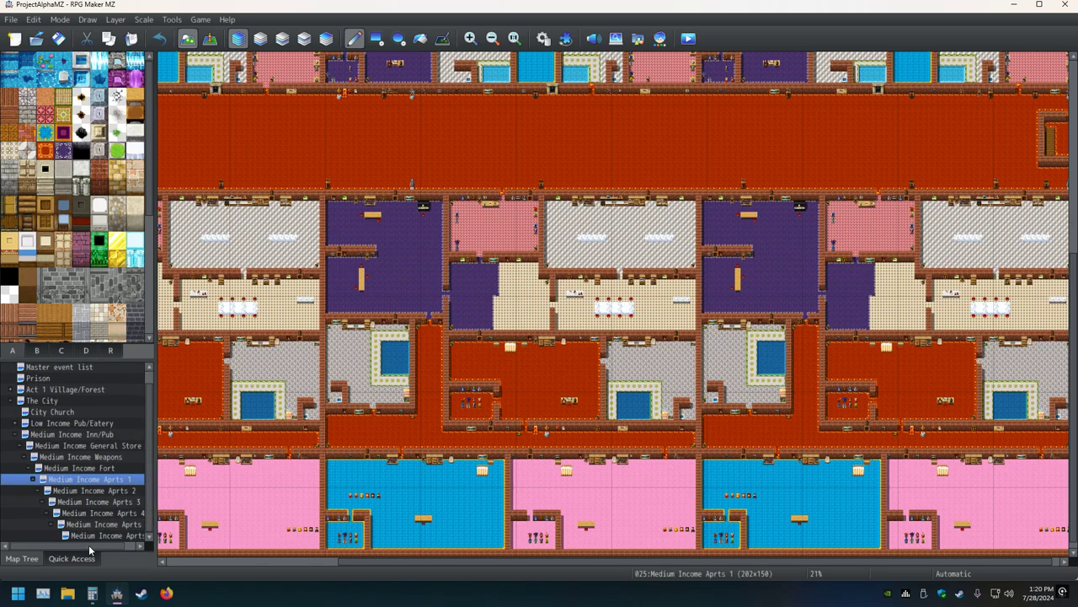
{"action": "left_click_drag", "start_coordinate": [90, 546], "coordinate": [129, 546]}
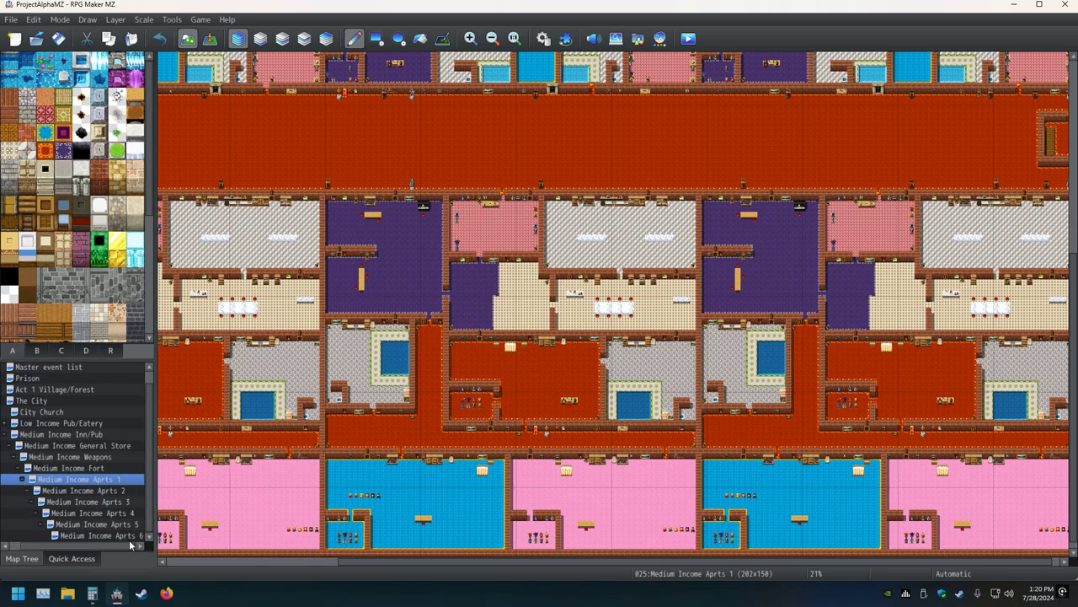
{"action": "left_click", "coordinate": [50, 492]}
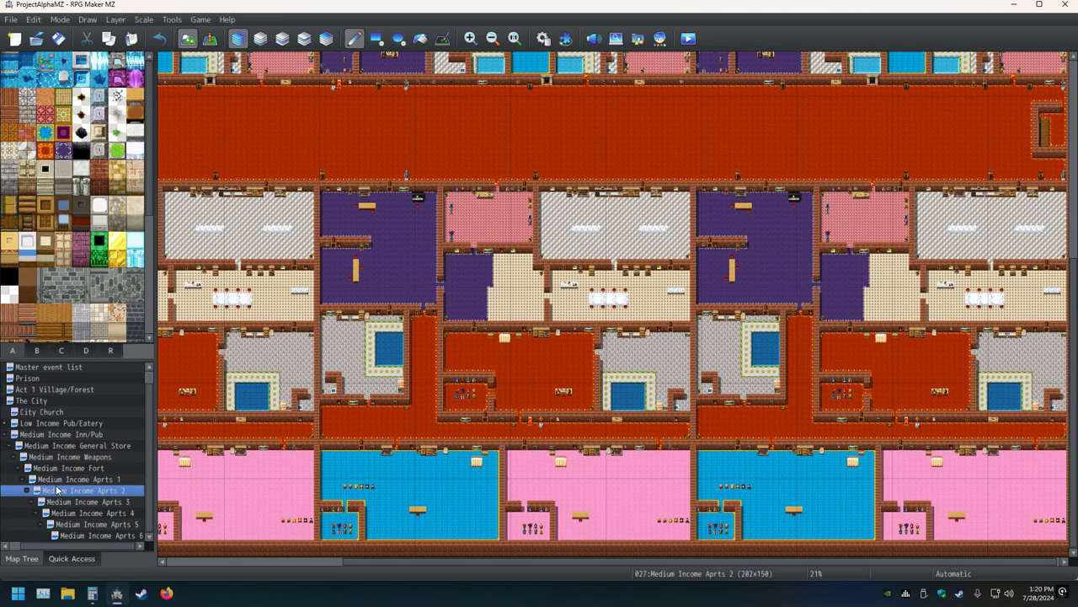
{"action": "left_click_drag", "start_coordinate": [55, 487], "coordinate": [59, 469]}
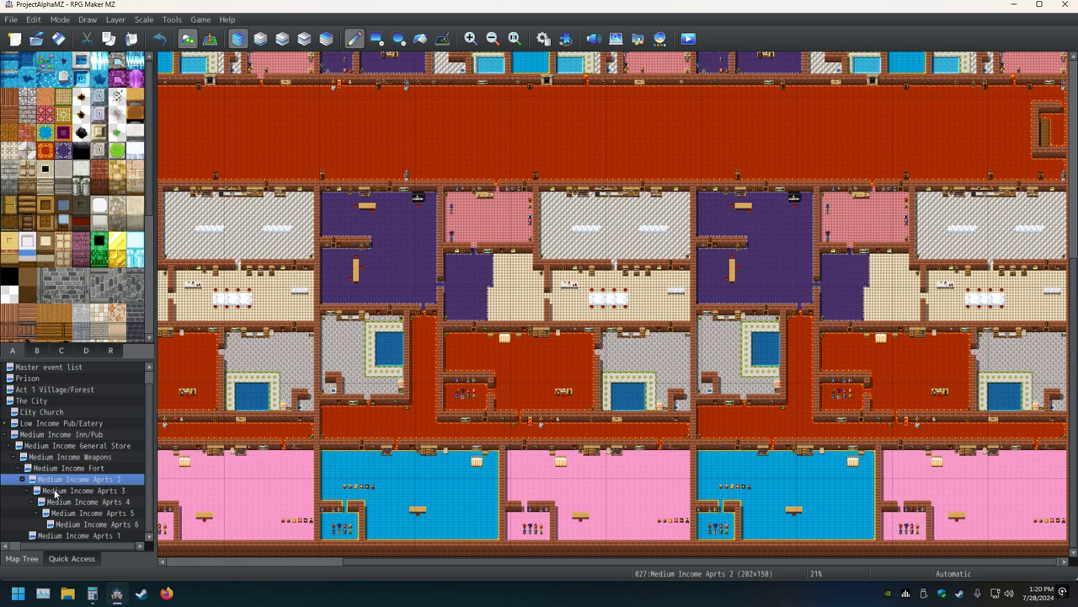
{"action": "left_click", "coordinate": [55, 492]}
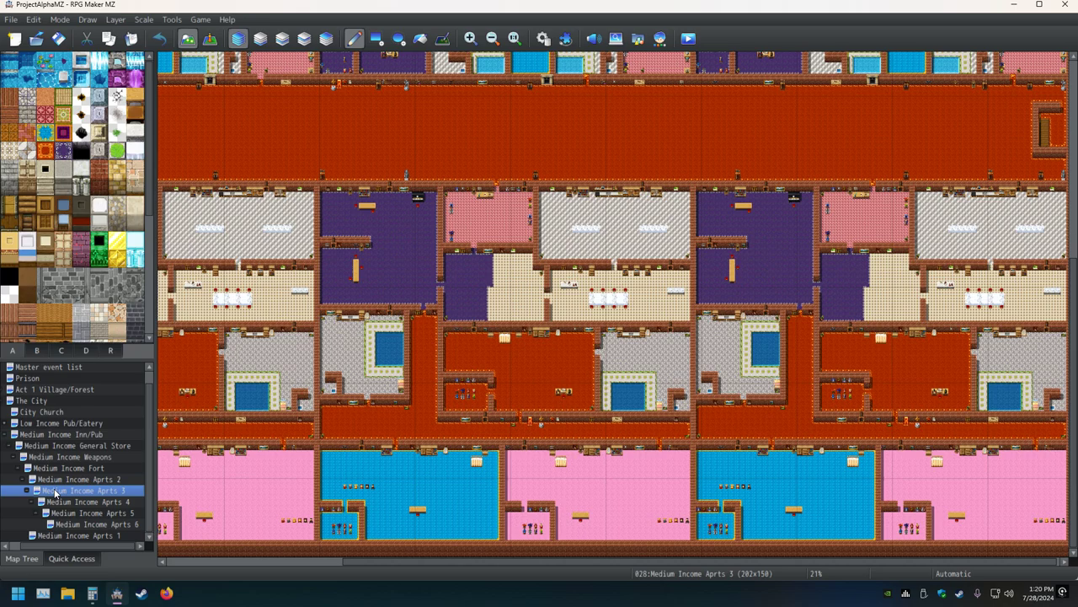
{"action": "right_click", "coordinate": [56, 494]}
{"action": "left_click", "coordinate": [36, 501]}
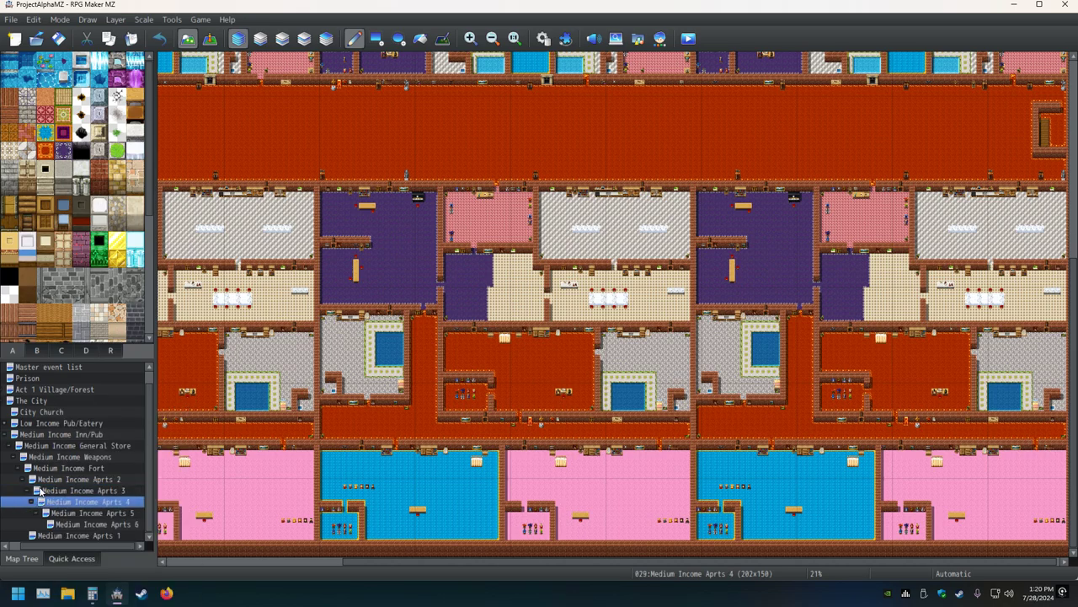
{"action": "left_click_drag", "start_coordinate": [42, 479], "coordinate": [42, 468]}
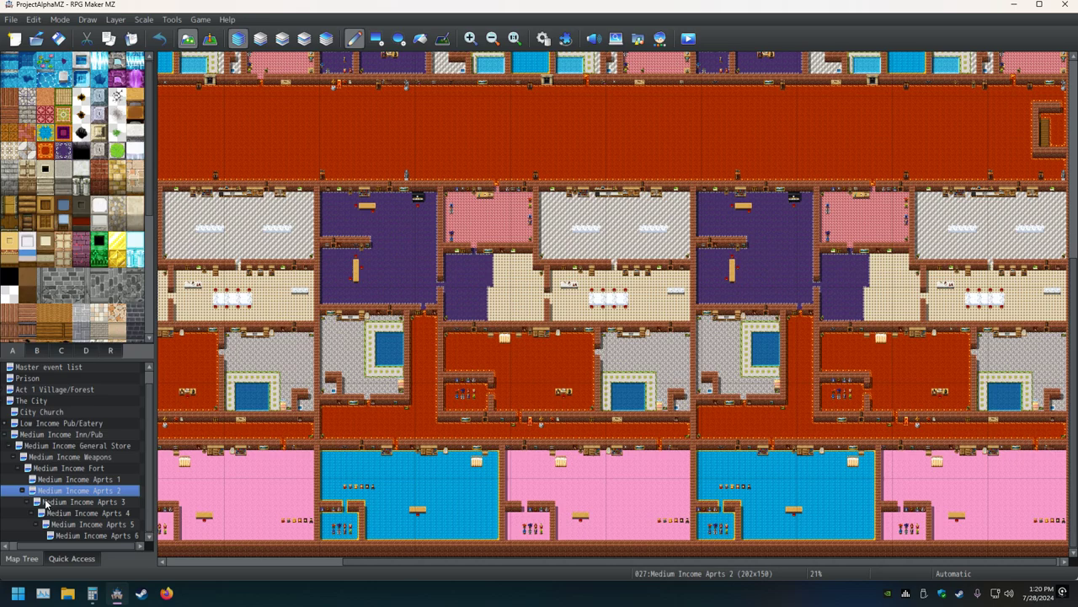
- Move Aprts 3, 4 and 5 up to the same level, with Aprts 4 above Aprts 5
{"action": "left_click_drag", "start_coordinate": [46, 502], "coordinate": [50, 469]}
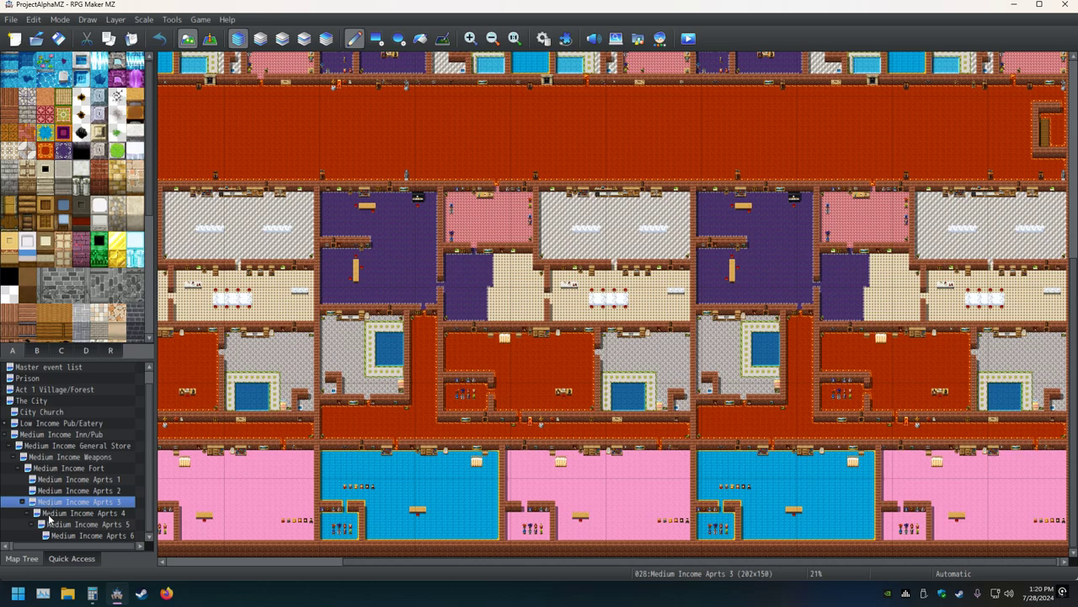
{"action": "left_click_drag", "start_coordinate": [51, 513], "coordinate": [49, 482]}
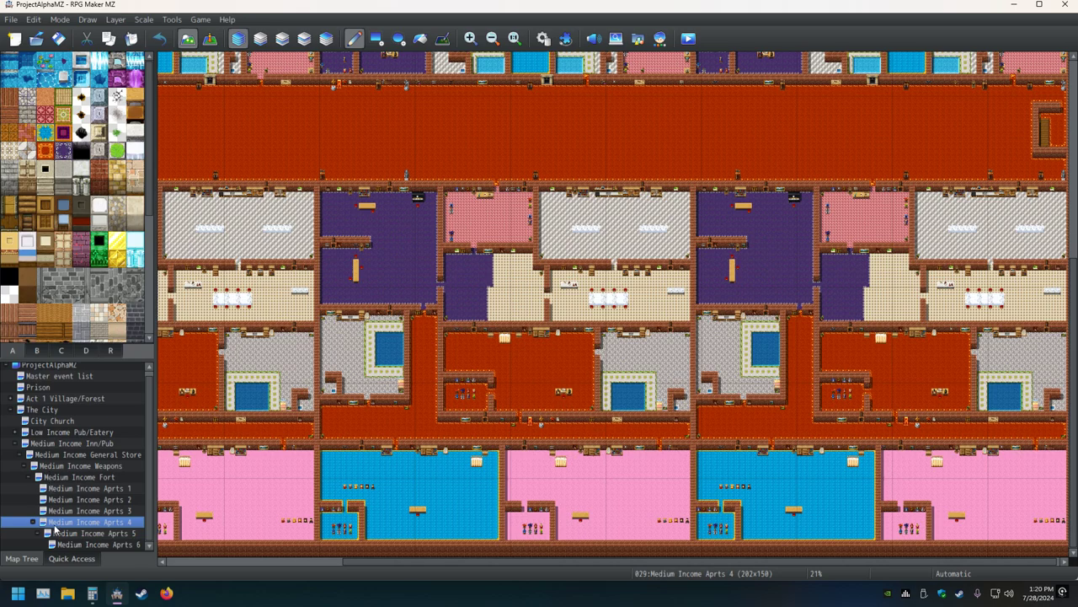
{"action": "left_click_drag", "start_coordinate": [60, 533], "coordinate": [61, 522]}
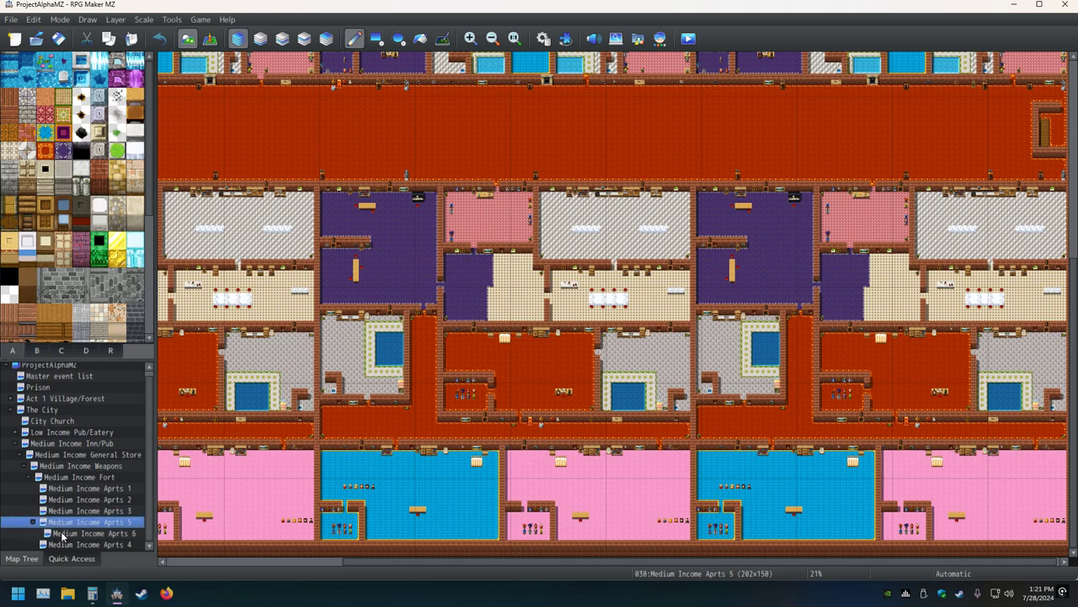
{"action": "left_click", "coordinate": [64, 544]}
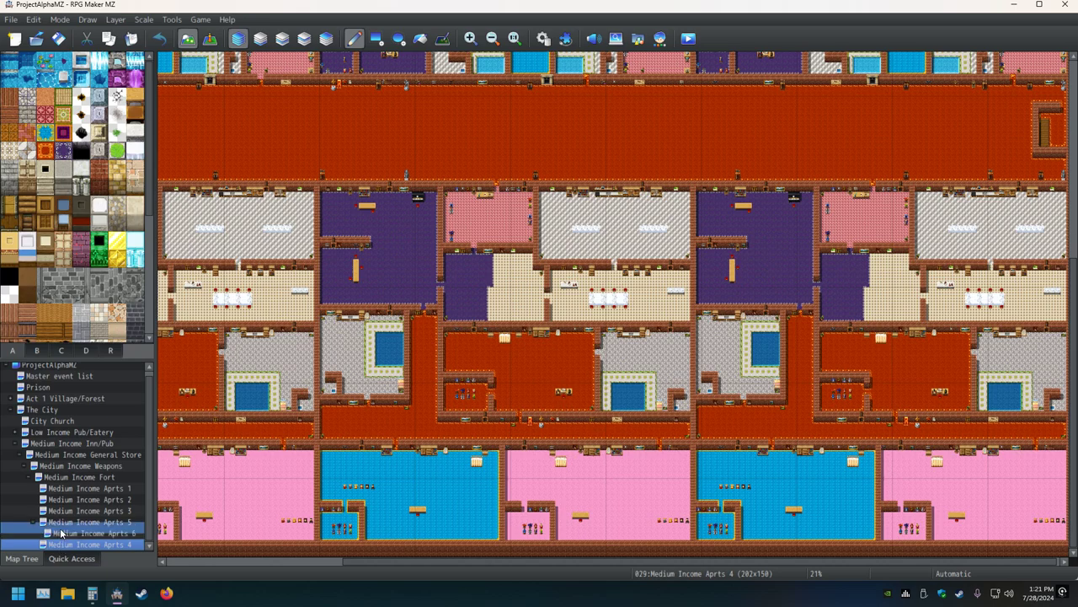
{"action": "left_click_drag", "start_coordinate": [61, 533], "coordinate": [60, 529]}
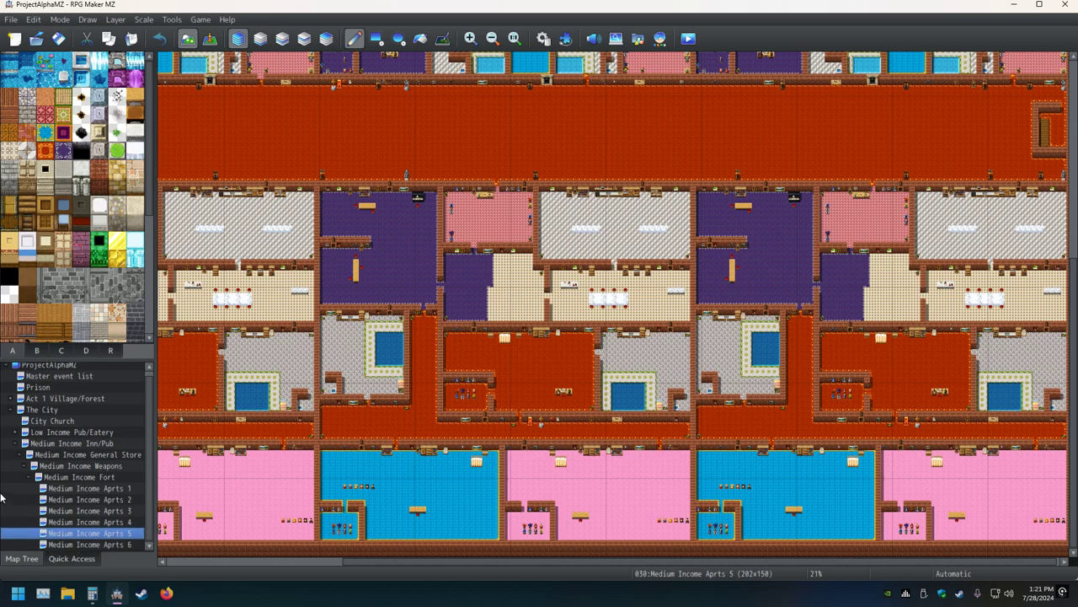
- Place Medium Income Aprts 1 above Aprts 2 under the Fort, then view Medium Income Inn/Pub
{"action": "left_click", "coordinate": [57, 489]}
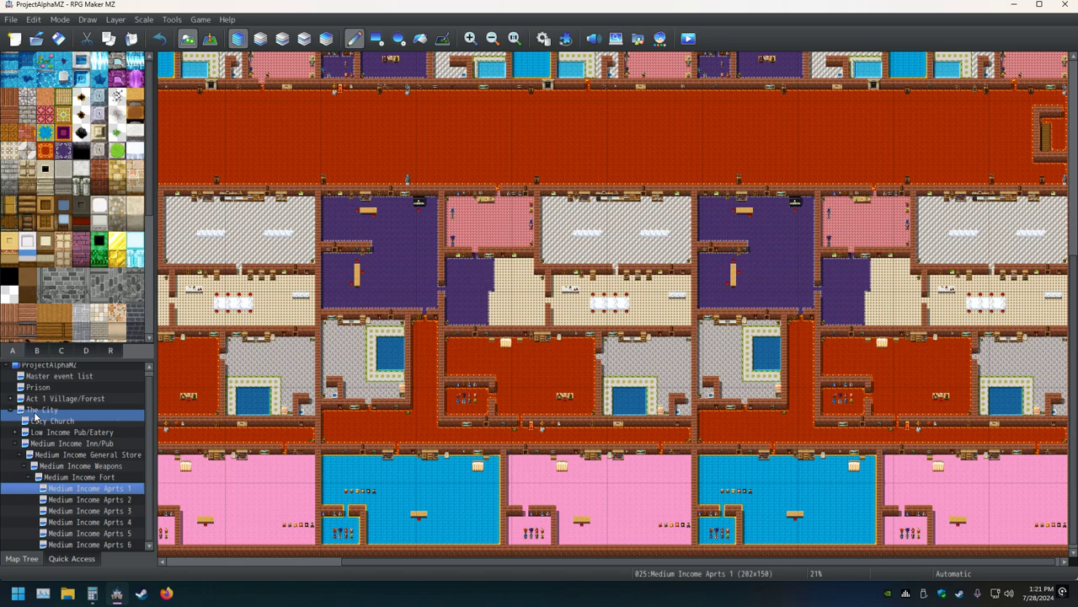
{"action": "left_click_drag", "start_coordinate": [35, 416], "coordinate": [36, 417]}
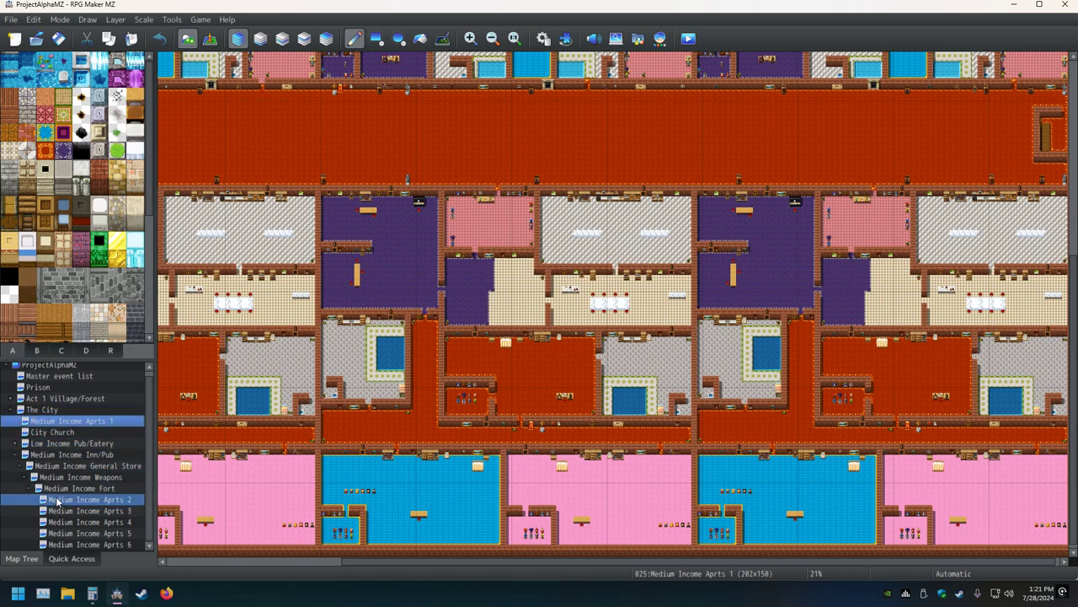
{"action": "left_click_drag", "start_coordinate": [30, 427], "coordinate": [46, 502]}
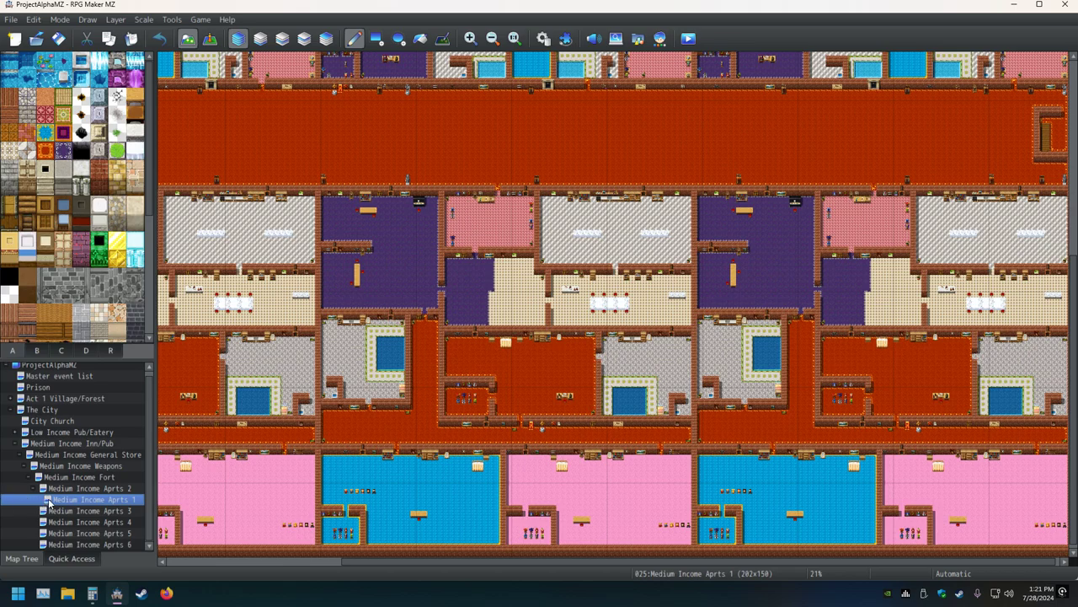
{"action": "left_click_drag", "start_coordinate": [49, 501], "coordinate": [49, 486]}
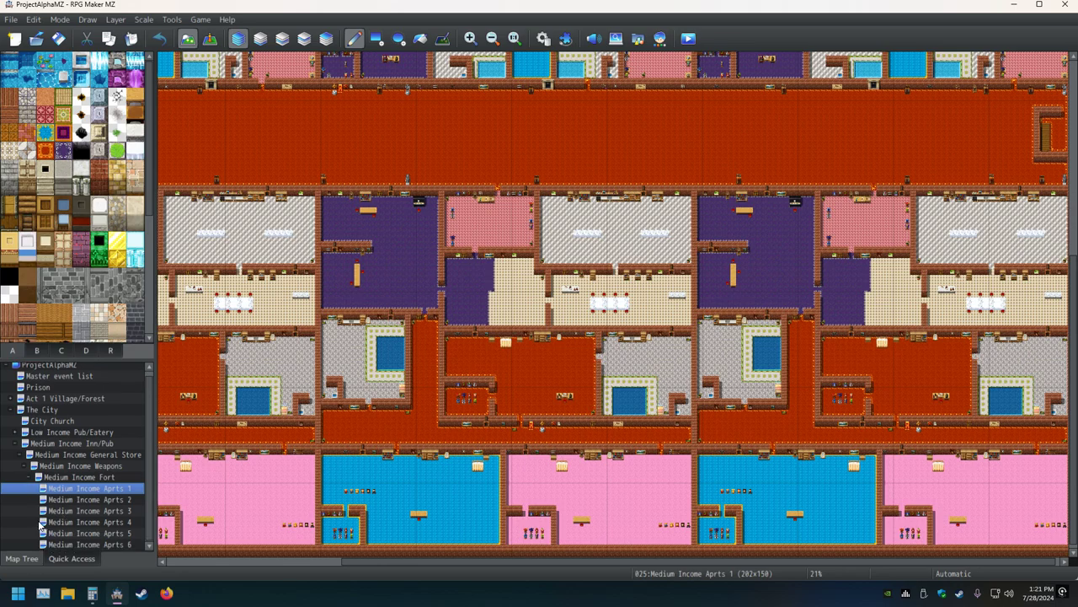
{"action": "left_click", "coordinate": [15, 446]}
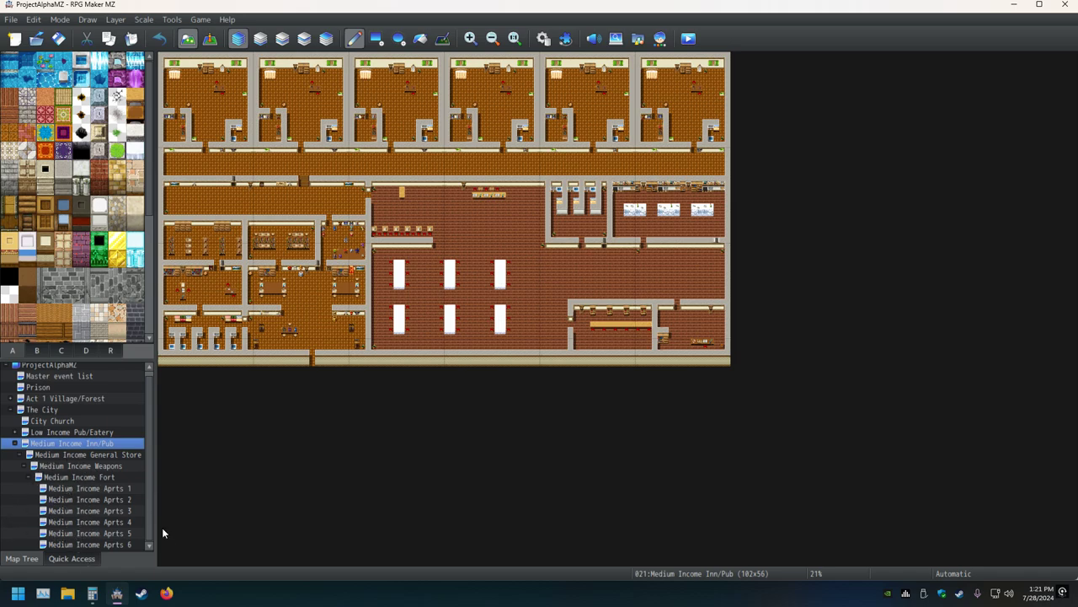
- Resize the map tree panel, toggle the Quick Access list, and view the Medium Income Fort map
{"action": "scroll", "coordinate": [69, 478], "scroll_direction": "up", "scroll_amount": 1}
{"action": "scroll", "coordinate": [69, 480], "scroll_direction": "down", "scroll_amount": 1}
{"action": "mouse_move", "coordinate": [83, 360]}
{"action": "left_mouse_down"}
{"action": "mouse_move", "coordinate": [89, 343]}
{"action": "mouse_move", "coordinate": [86, 364]}
{"action": "left_mouse_up"}
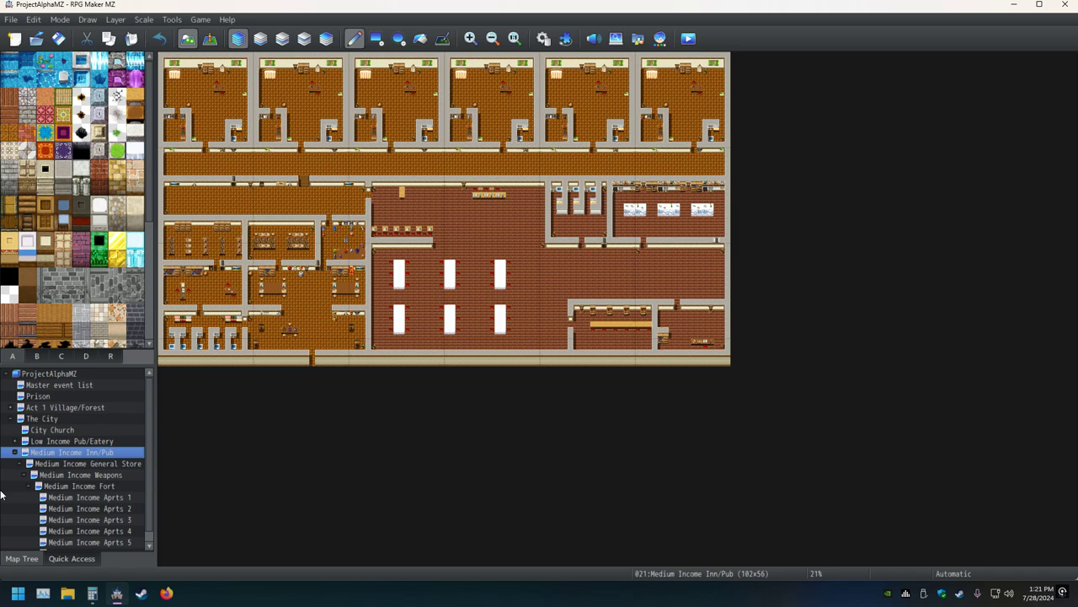
{"action": "left_click", "coordinate": [82, 564]}
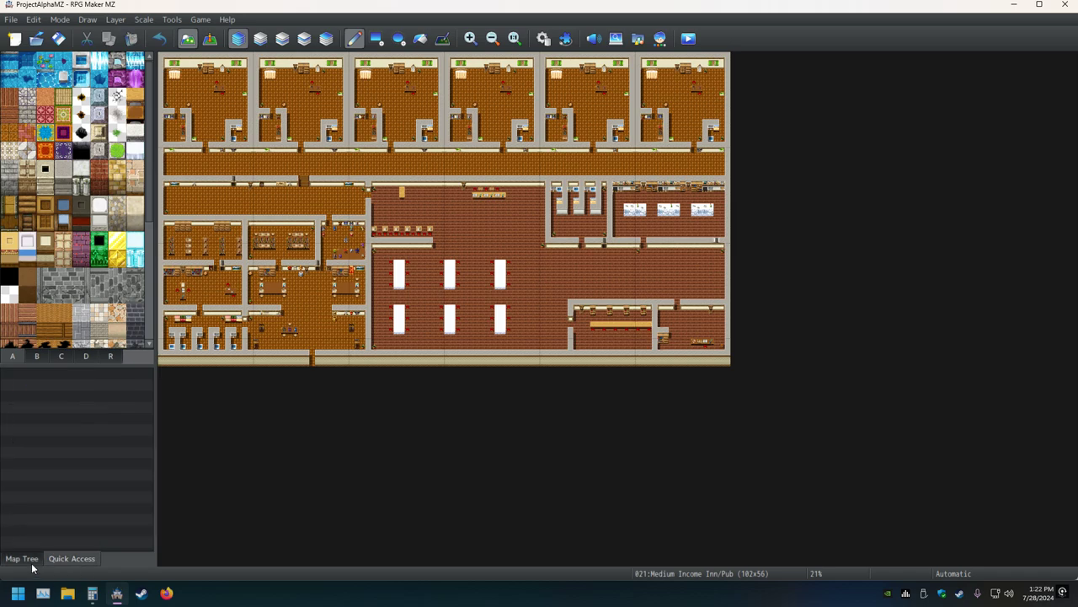
{"action": "left_click", "coordinate": [30, 563]}
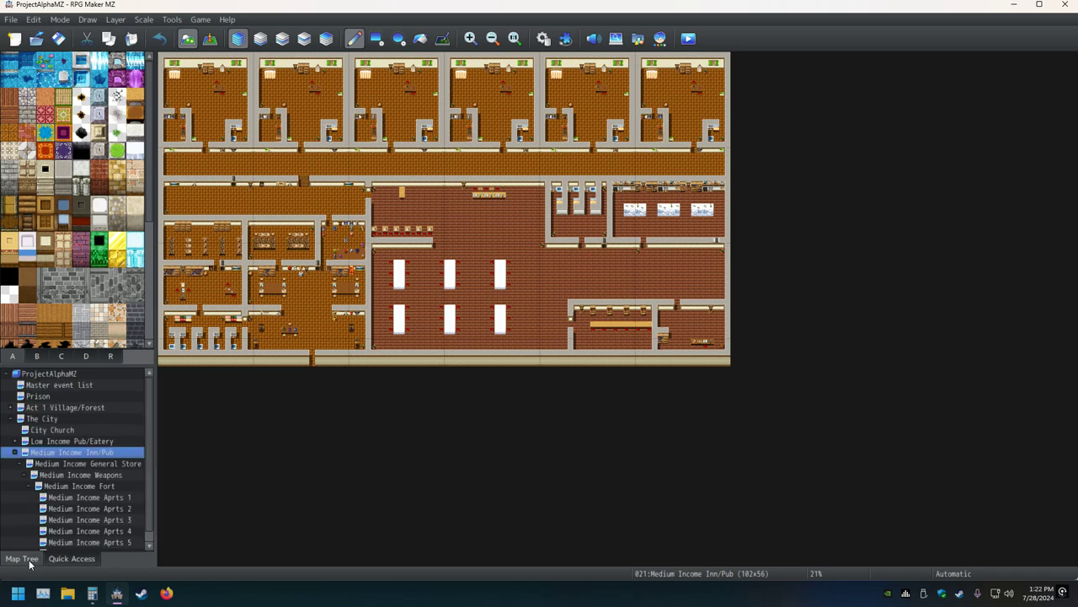
{"action": "left_click", "coordinate": [81, 486]}
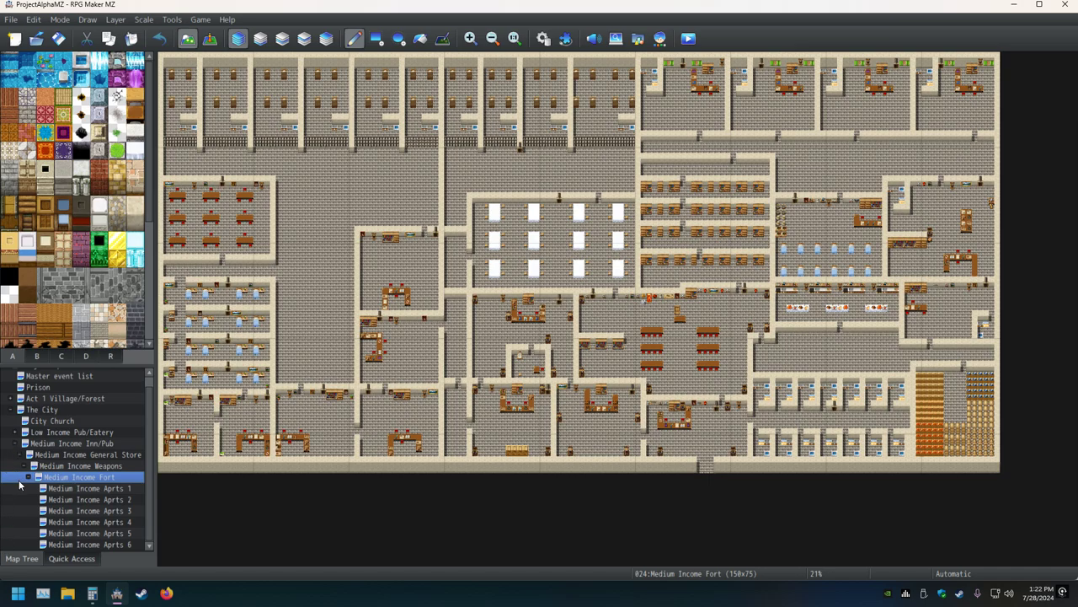
- Move Medium Income Aprts 1, 2 and 3 directly under The City
{"action": "left_click", "coordinate": [49, 492]}
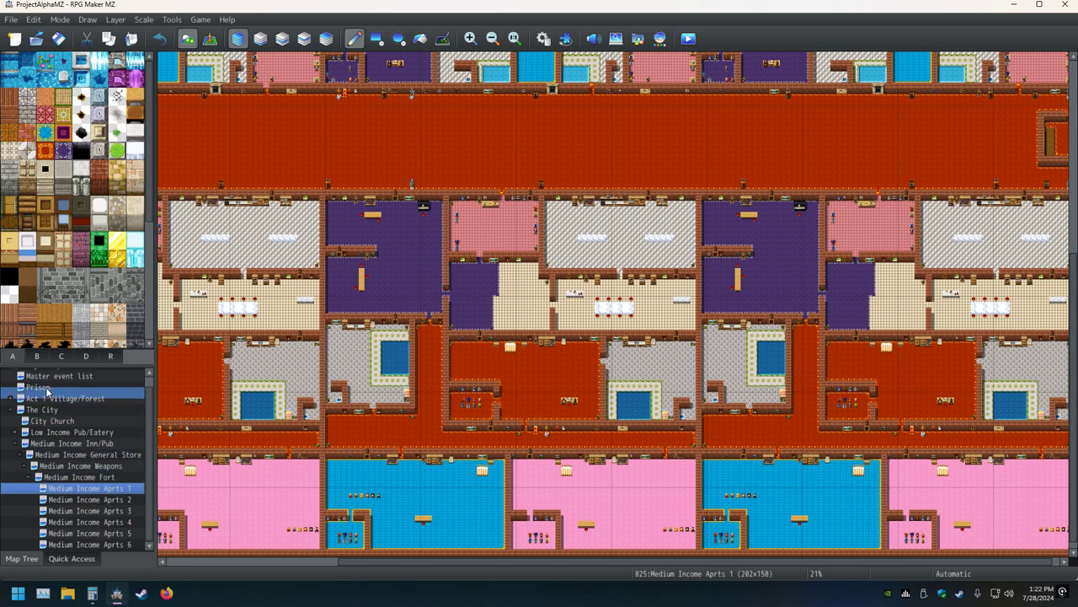
{"action": "left_click_drag", "start_coordinate": [41, 416], "coordinate": [42, 416]}
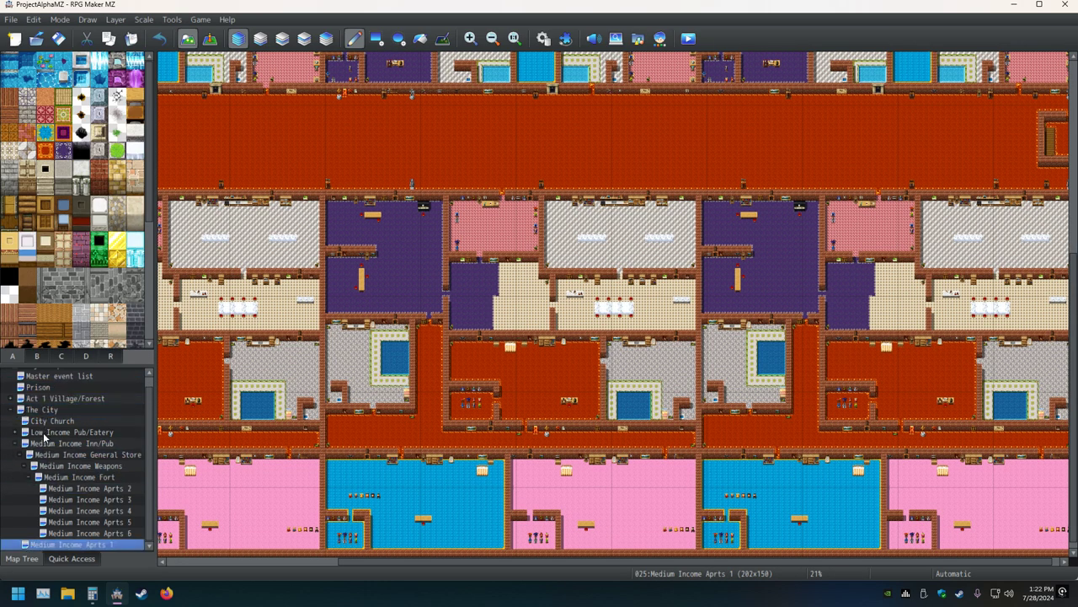
{"action": "left_click", "coordinate": [52, 495]}
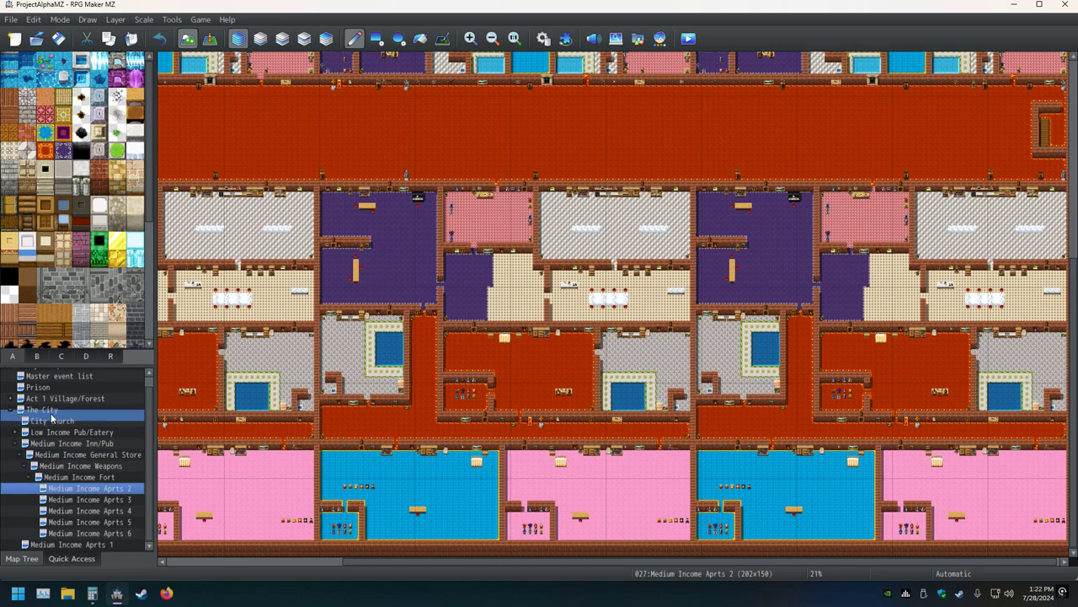
{"action": "left_click_drag", "start_coordinate": [52, 431], "coordinate": [51, 411]}
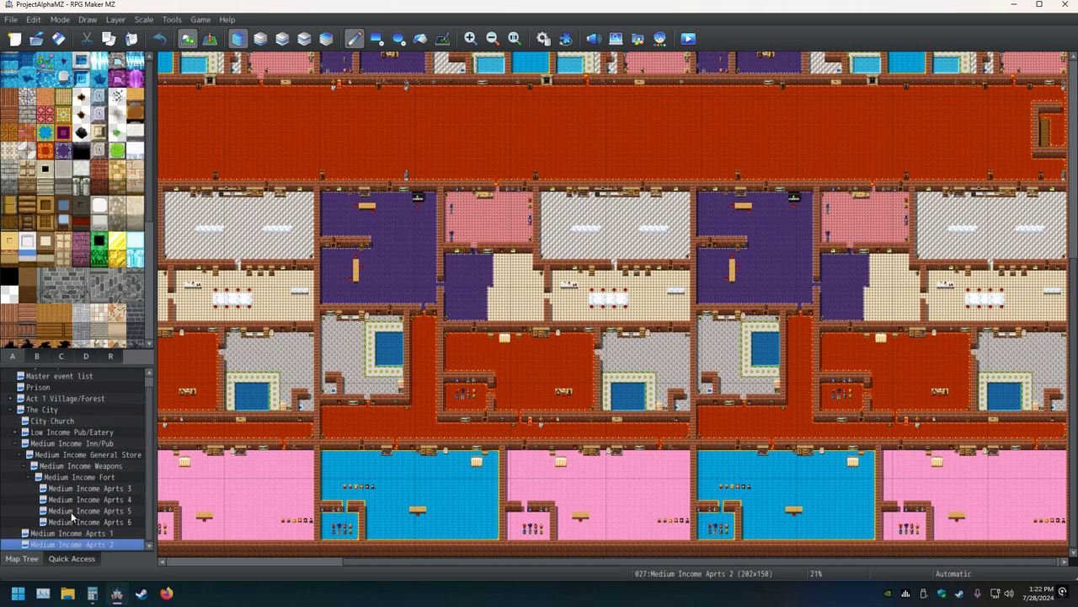
{"action": "left_click_drag", "start_coordinate": [54, 490], "coordinate": [53, 409]}
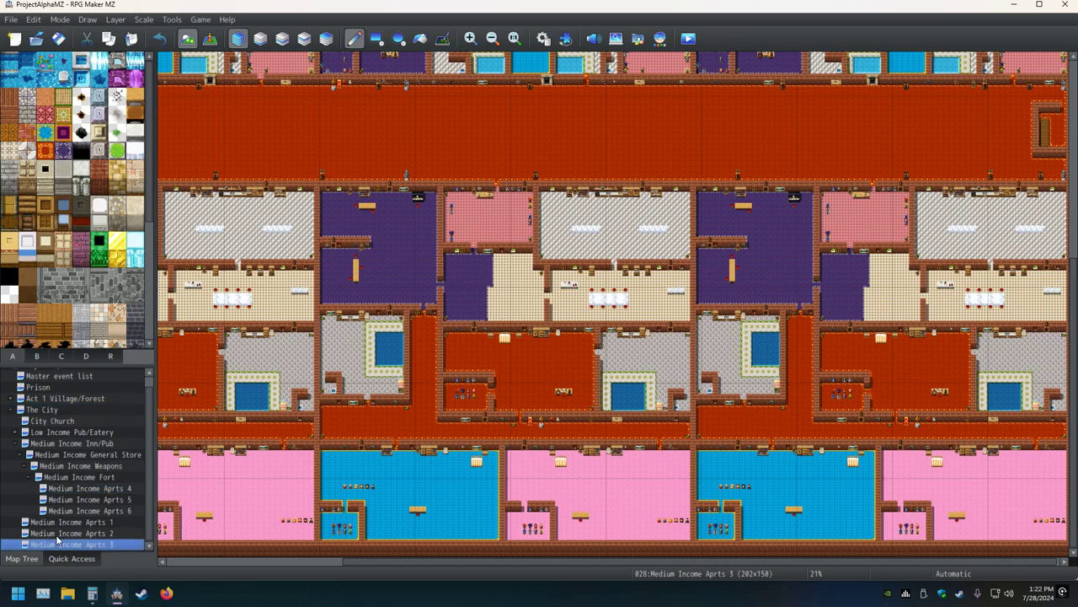
- Rearrange Aprts 1 and Aprts 2, nesting them under Aprts 6
{"action": "left_click", "coordinate": [49, 522]}
{"action": "left_click_drag", "start_coordinate": [48, 522], "coordinate": [49, 512]}
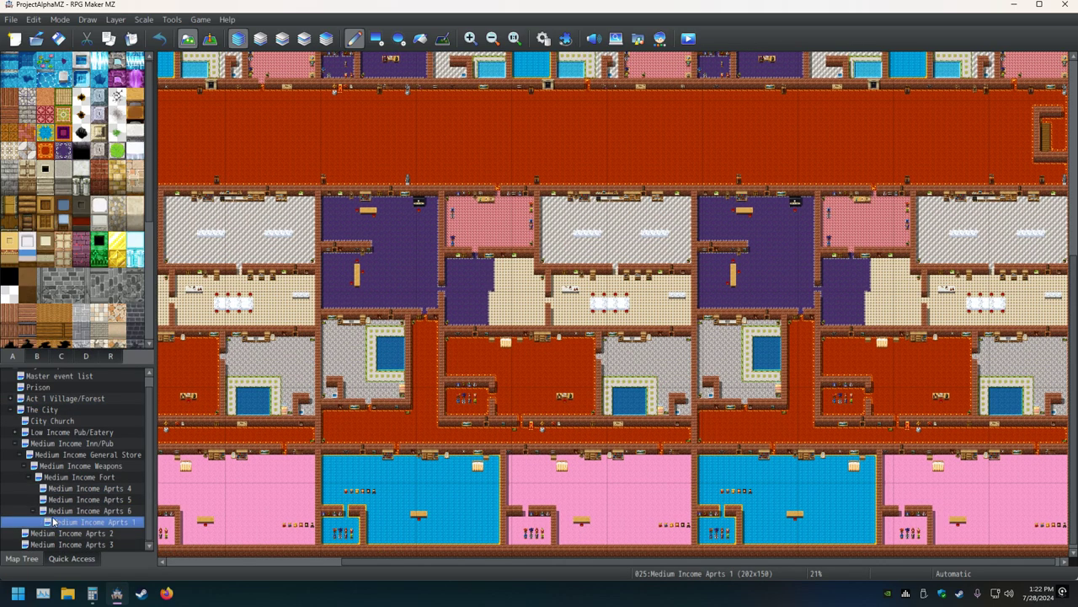
{"action": "mouse_move", "coordinate": [49, 522]}
{"action": "left_mouse_down"}
{"action": "mouse_move", "coordinate": [52, 533]}
{"action": "mouse_move", "coordinate": [50, 523]}
{"action": "left_mouse_up"}
{"action": "left_click", "coordinate": [51, 522]}
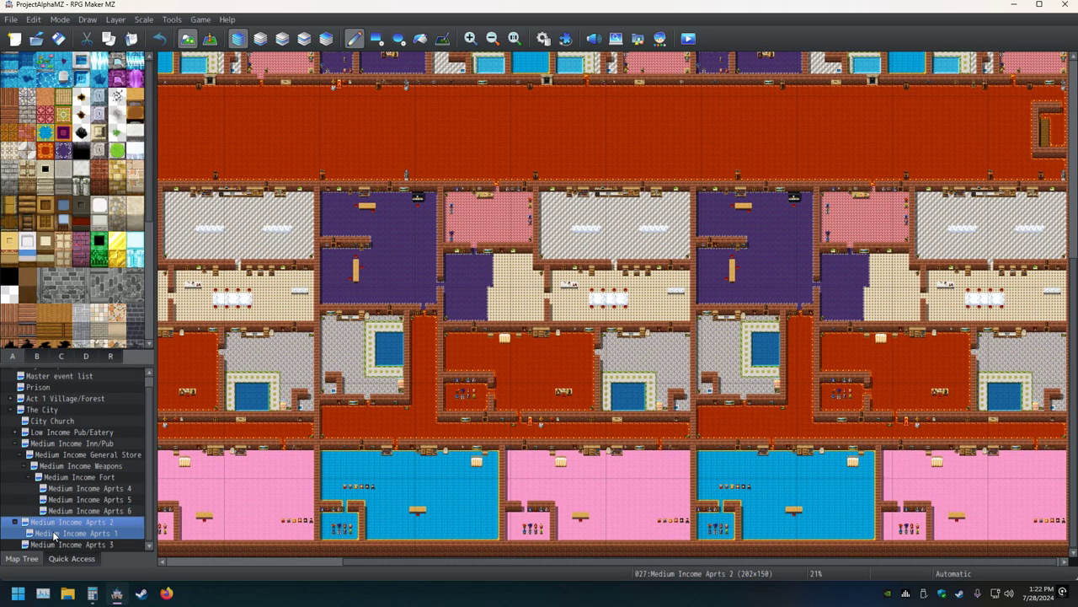
{"action": "left_click_drag", "start_coordinate": [52, 518], "coordinate": [61, 523]}
{"action": "left_click", "coordinate": [57, 533]}
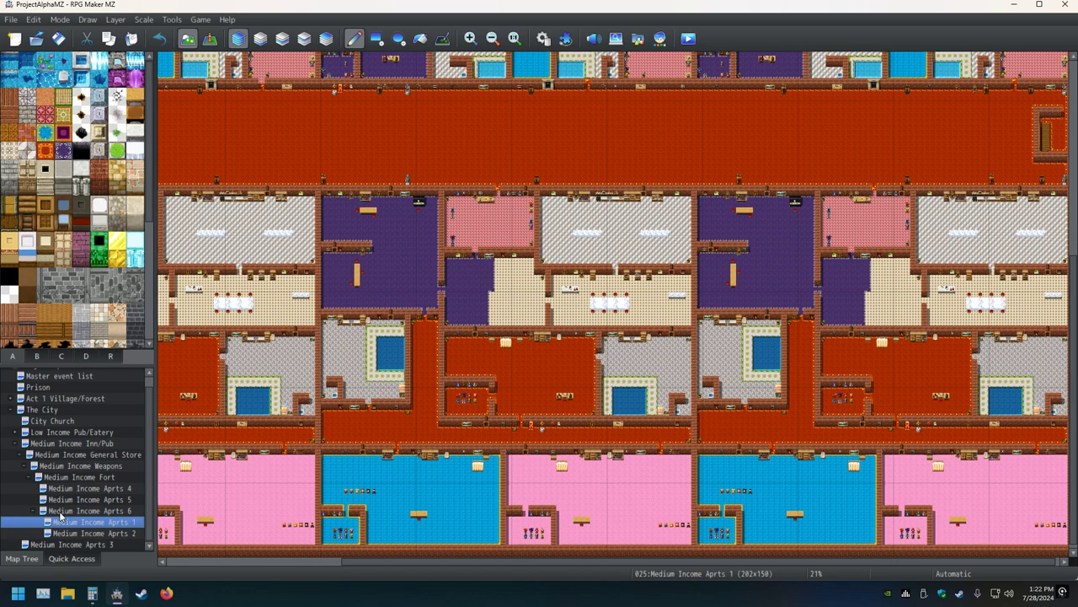
- Move Aprts 4, 5 and 6 under The City, then put Aprts 2 and 1 above Aprts 3
{"action": "left_click", "coordinate": [57, 489]}
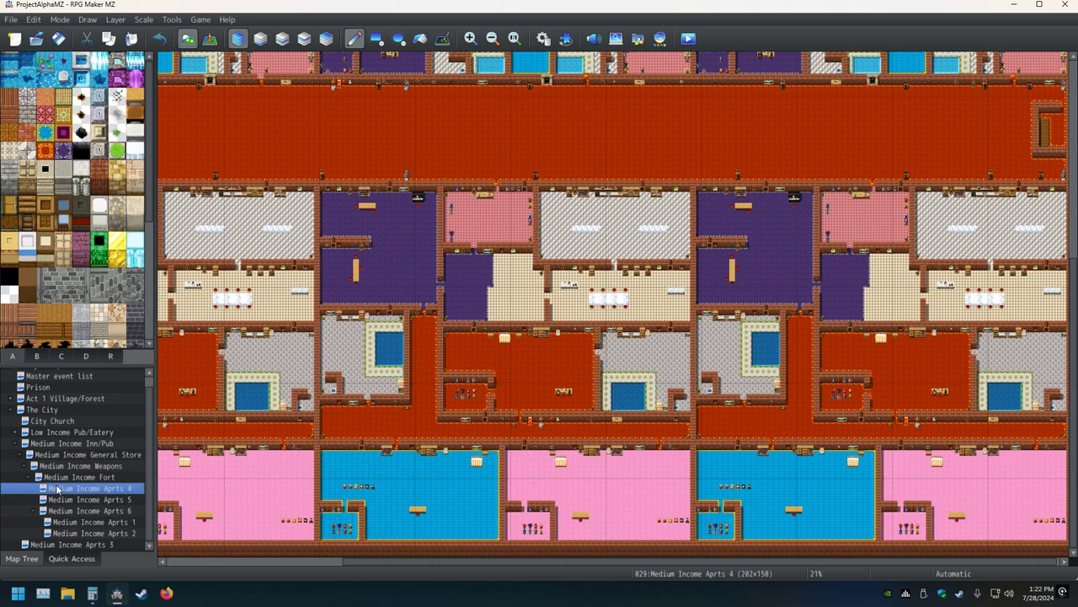
{"action": "left_click_drag", "start_coordinate": [57, 478], "coordinate": [57, 536]}
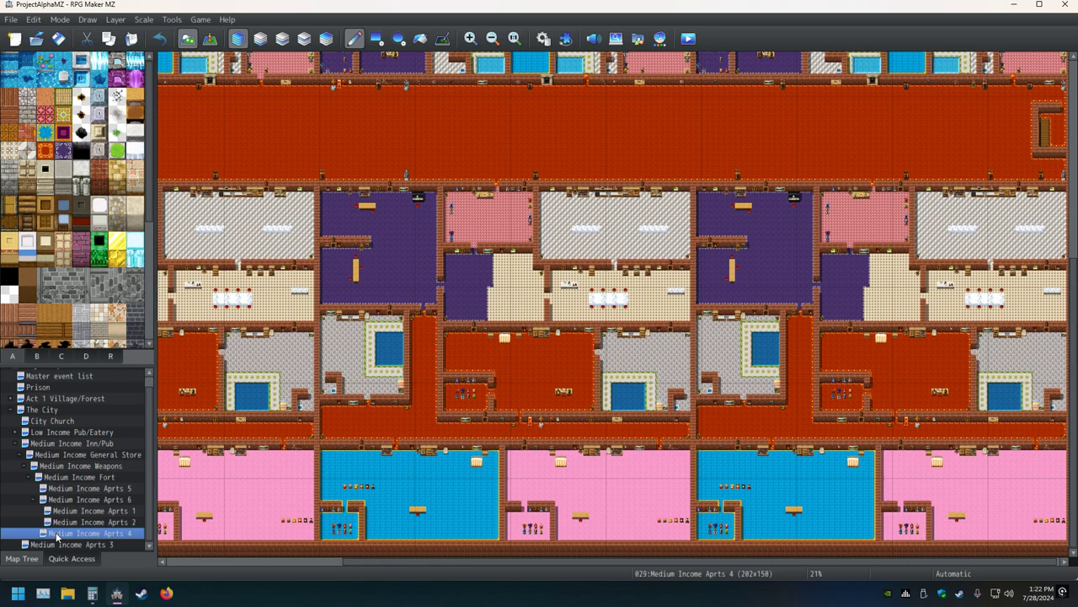
{"action": "left_click_drag", "start_coordinate": [56, 535], "coordinate": [42, 410]}
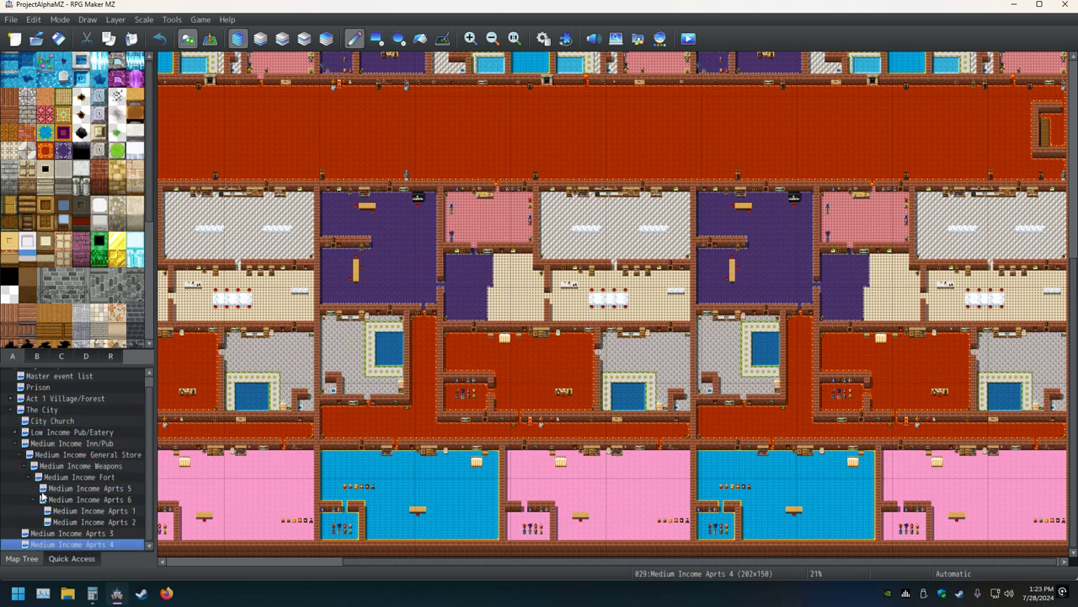
{"action": "left_click_drag", "start_coordinate": [67, 489], "coordinate": [42, 409]}
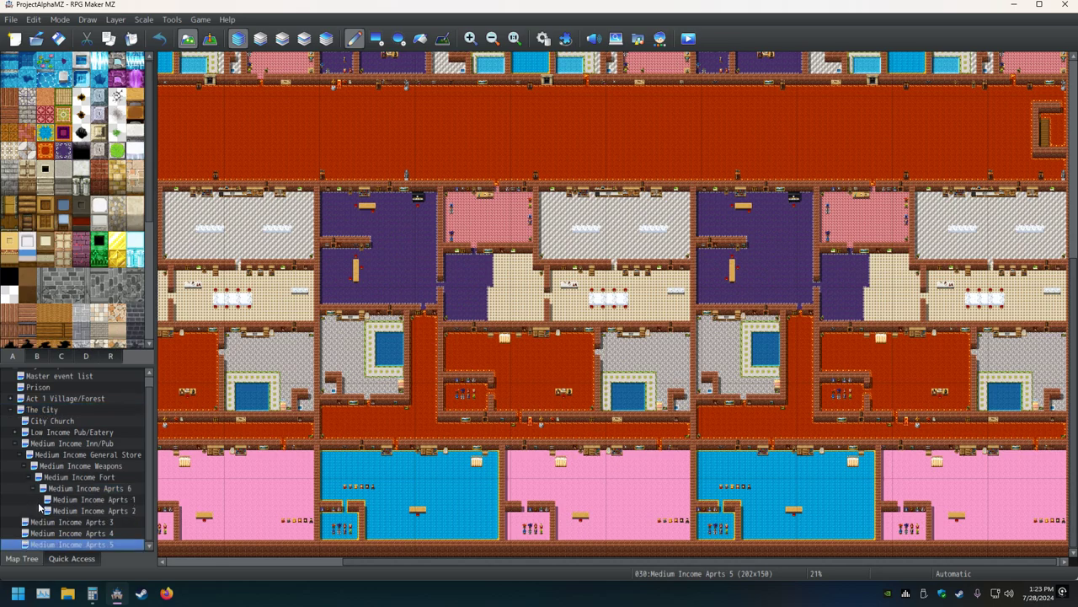
{"action": "left_click_drag", "start_coordinate": [61, 489], "coordinate": [44, 411]}
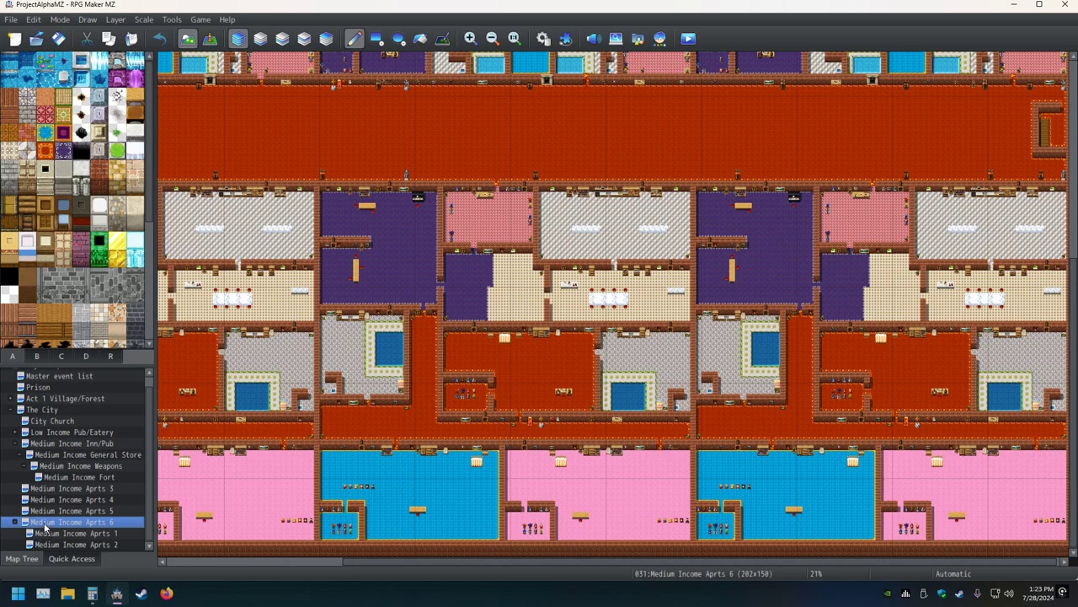
{"action": "left_click_drag", "start_coordinate": [46, 534], "coordinate": [42, 413]}
{"action": "left_click", "coordinate": [54, 536]}
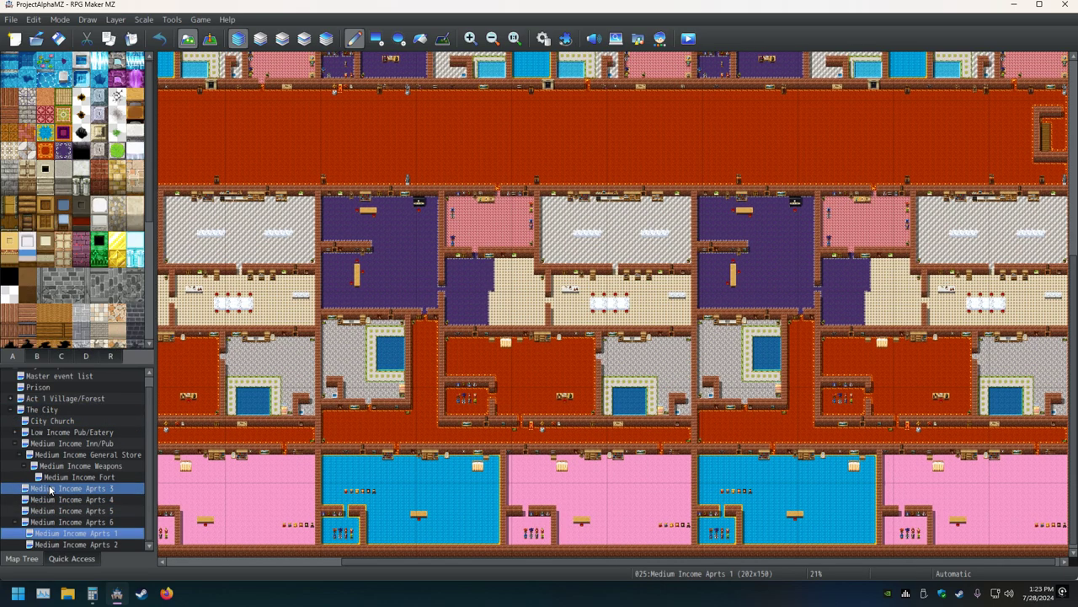
{"action": "left_click_drag", "start_coordinate": [53, 514], "coordinate": [51, 489]}
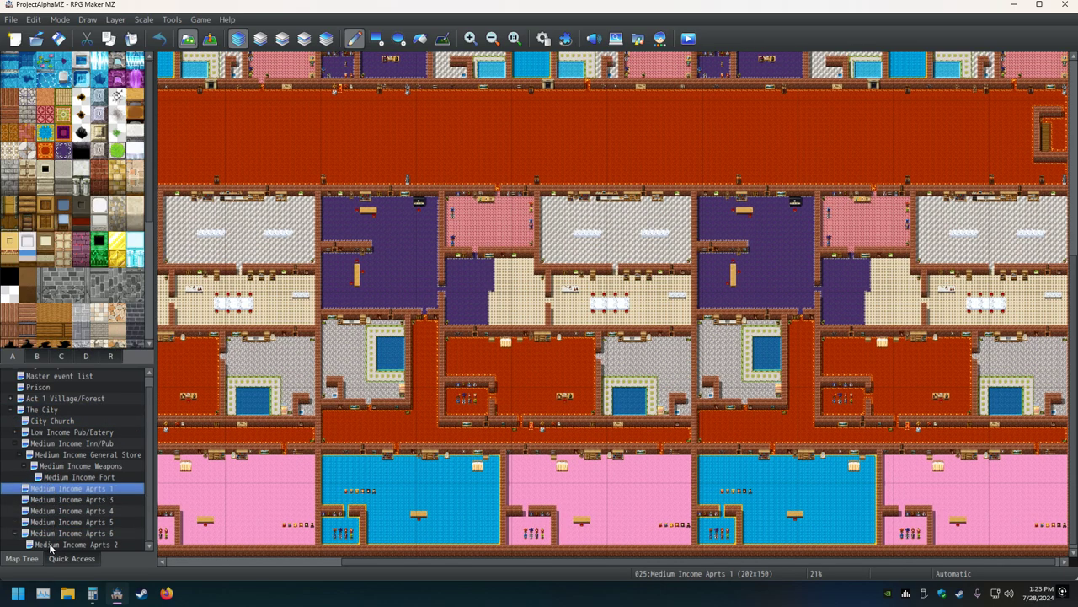
{"action": "left_click_drag", "start_coordinate": [50, 544], "coordinate": [52, 487]}
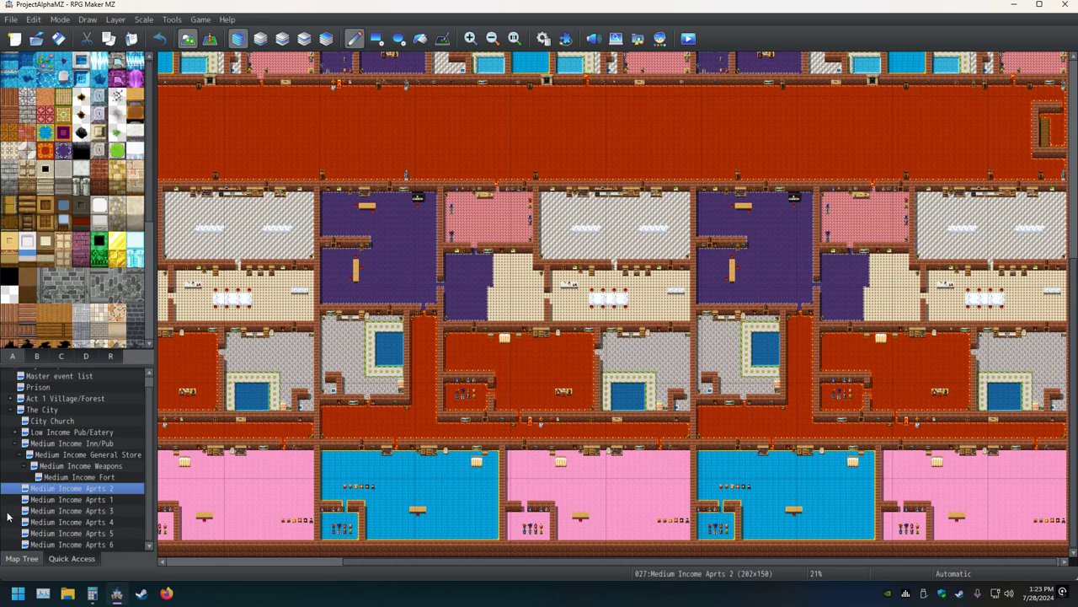
- Nest Aprts 4 and Aprts 5 beneath Aprts 3, then re-expand The City's map list
{"action": "left_click", "coordinate": [40, 498]}
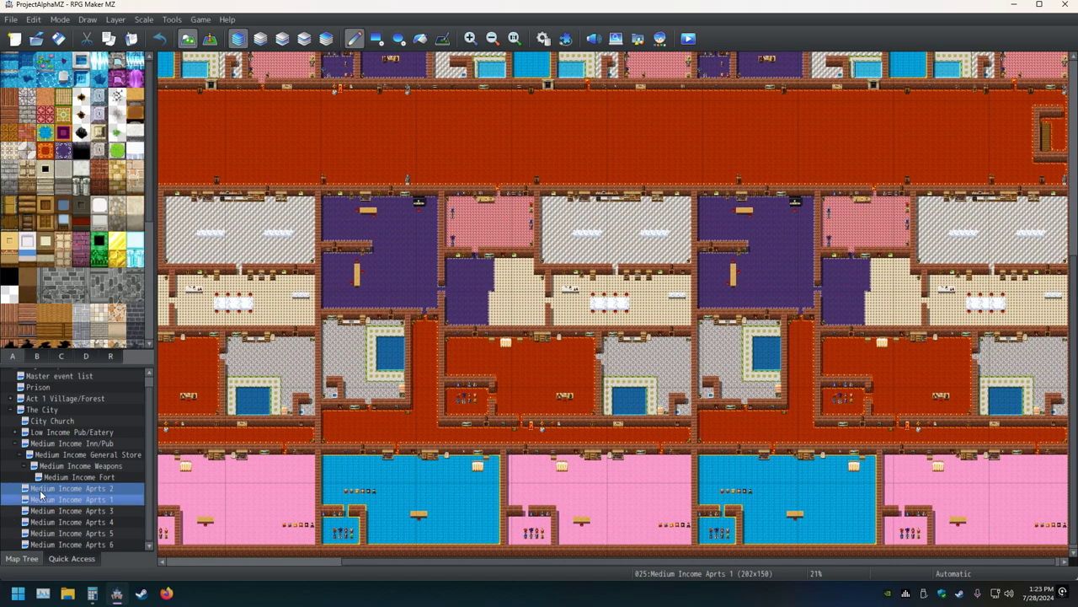
{"action": "left_click", "coordinate": [49, 512]}
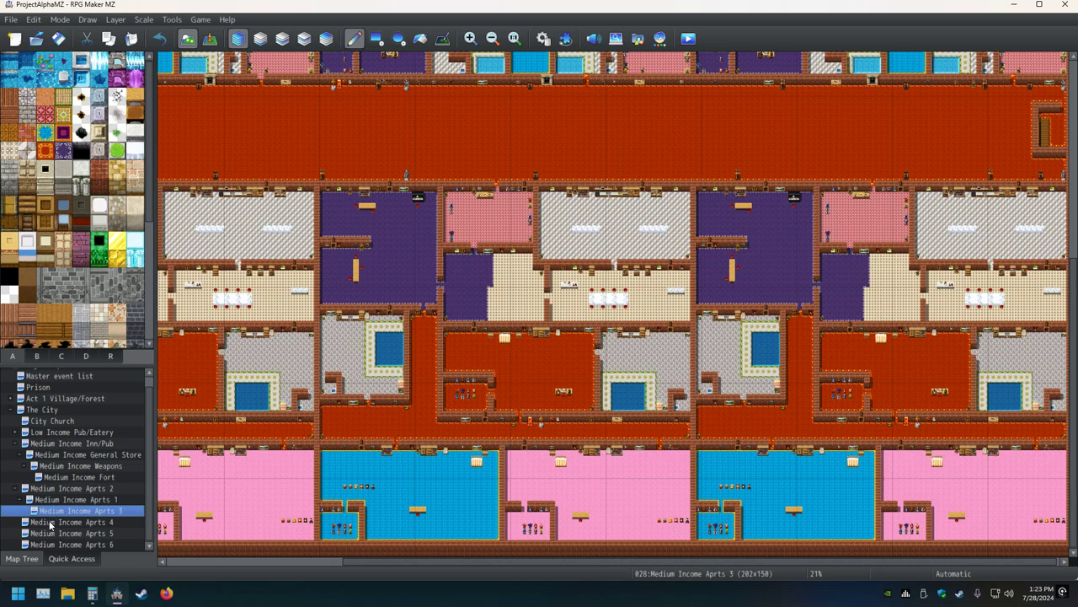
{"action": "mouse_move", "coordinate": [49, 523]}
{"action": "left_mouse_down"}
{"action": "mouse_move", "coordinate": [51, 510]}
{"action": "mouse_move", "coordinate": [51, 534]}
{"action": "left_mouse_up"}
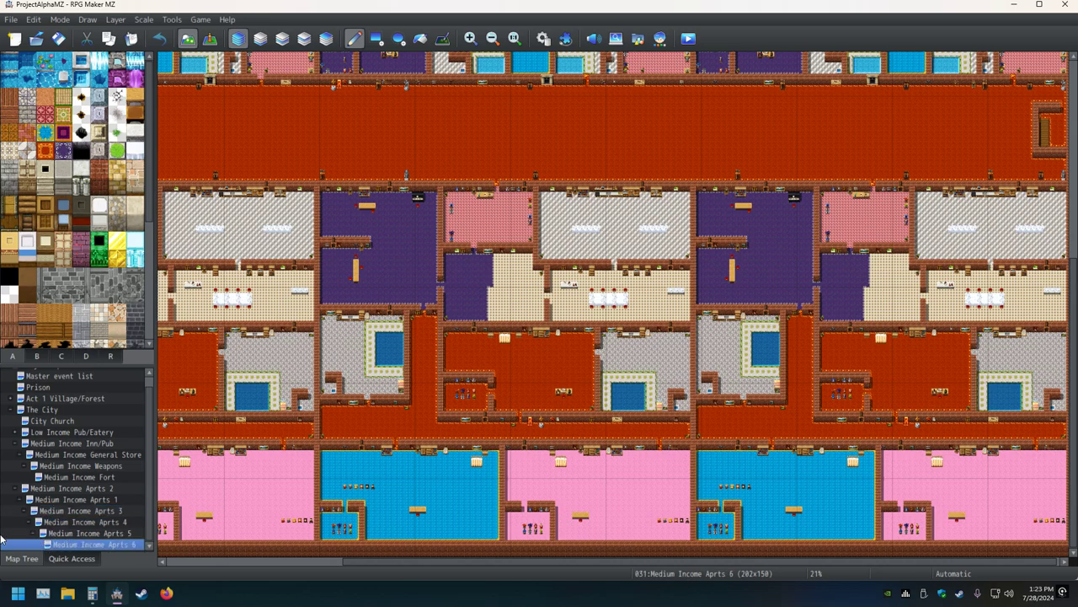
{"action": "left_click", "coordinate": [14, 413]}
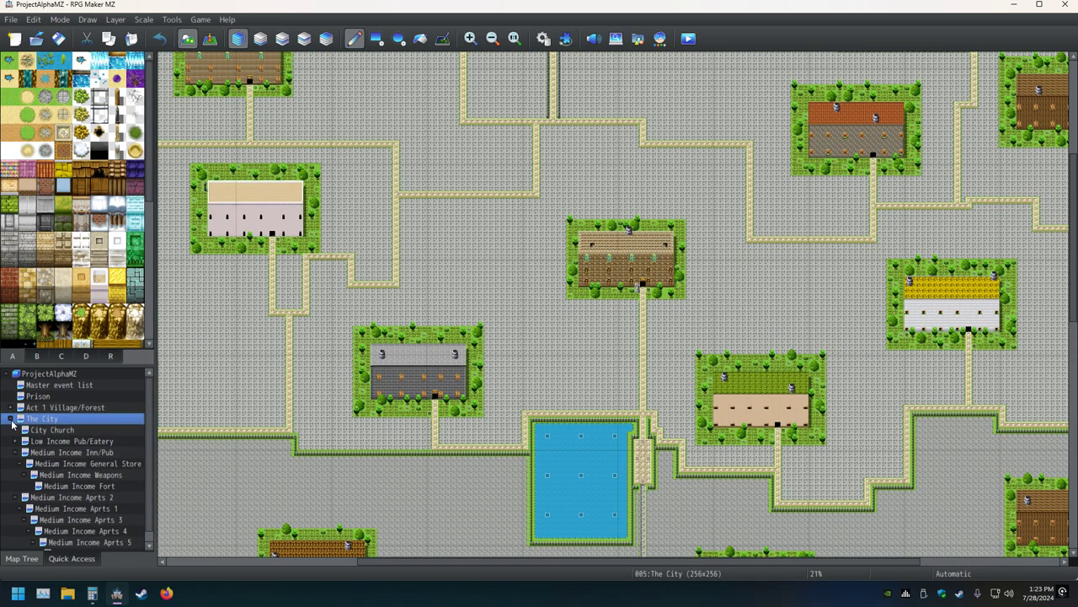
{"action": "left_click", "coordinate": [11, 419]}
{"action": "scroll", "coordinate": [13, 511], "scroll_direction": "down", "scroll_amount": 1}
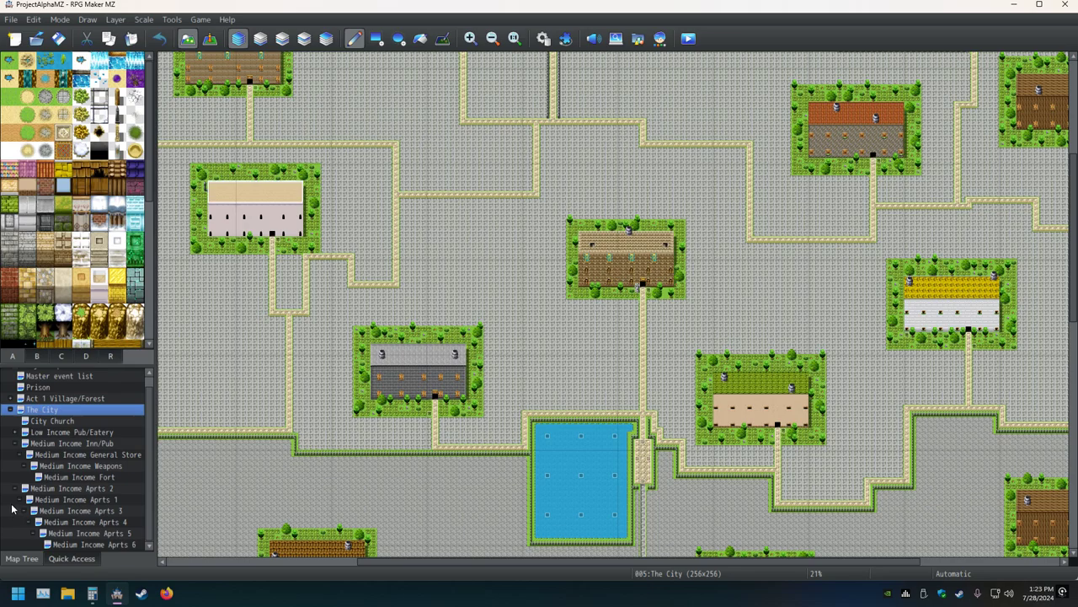
- Chain Medium Income Aprts 2 and Aprts 3 under Aprts 1, then collapse Aprts 1
{"action": "left_click", "coordinate": [62, 500]}
{"action": "left_click_drag", "start_coordinate": [62, 488], "coordinate": [61, 497]}
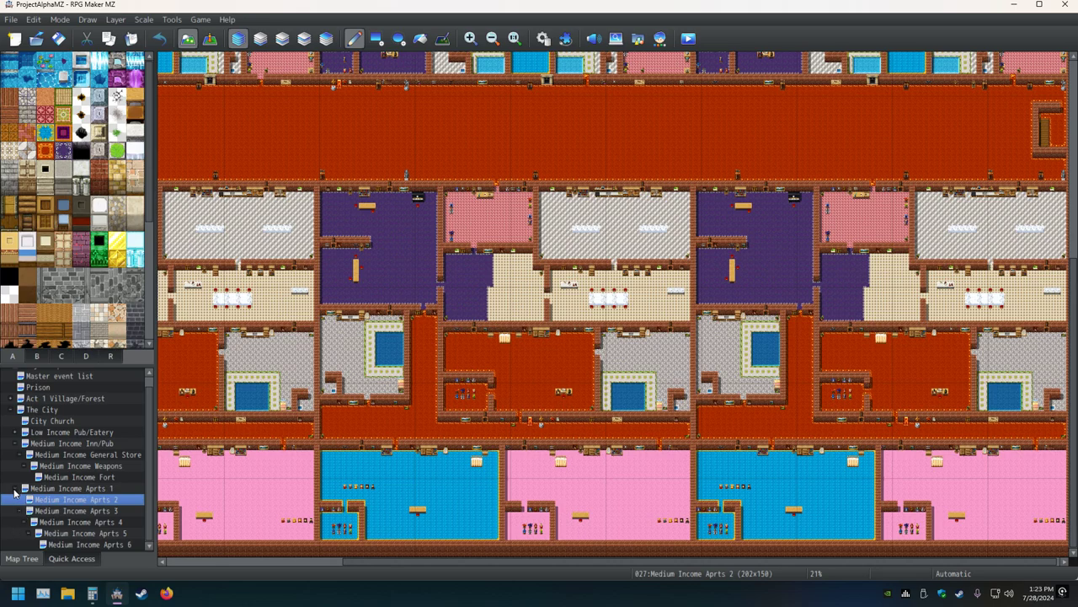
{"action": "left_click_drag", "start_coordinate": [55, 503], "coordinate": [55, 543]}
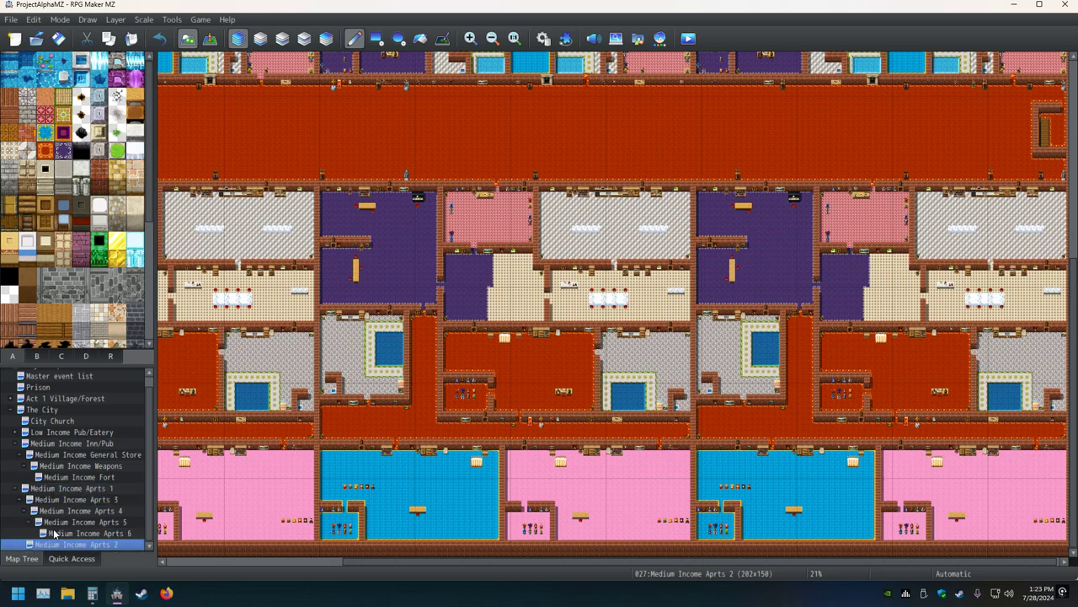
{"action": "left_click_drag", "start_coordinate": [57, 501], "coordinate": [56, 543]}
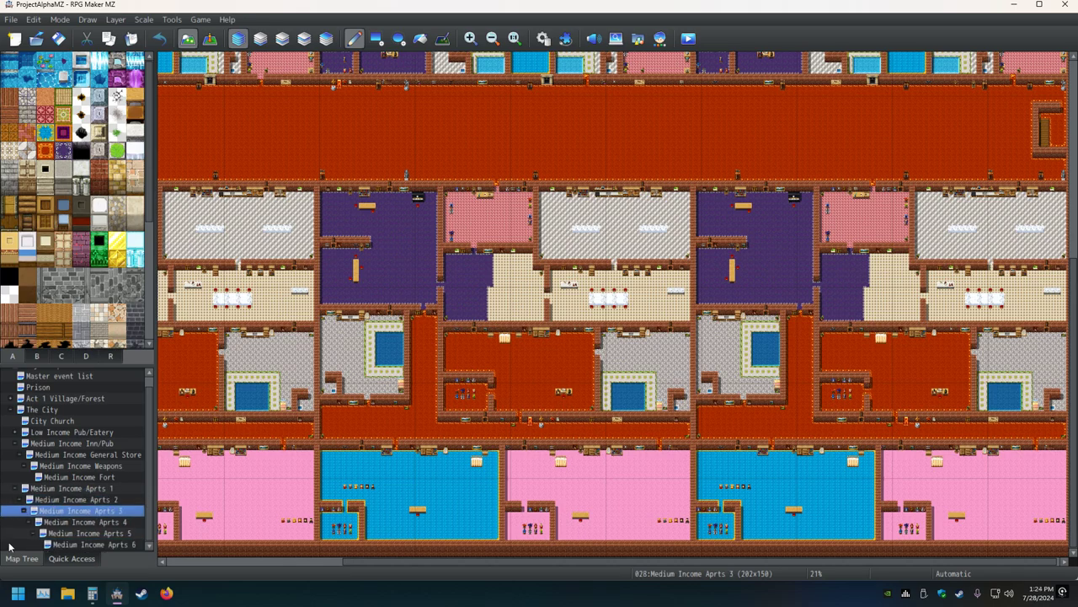
{"action": "left_click", "coordinate": [15, 492]}
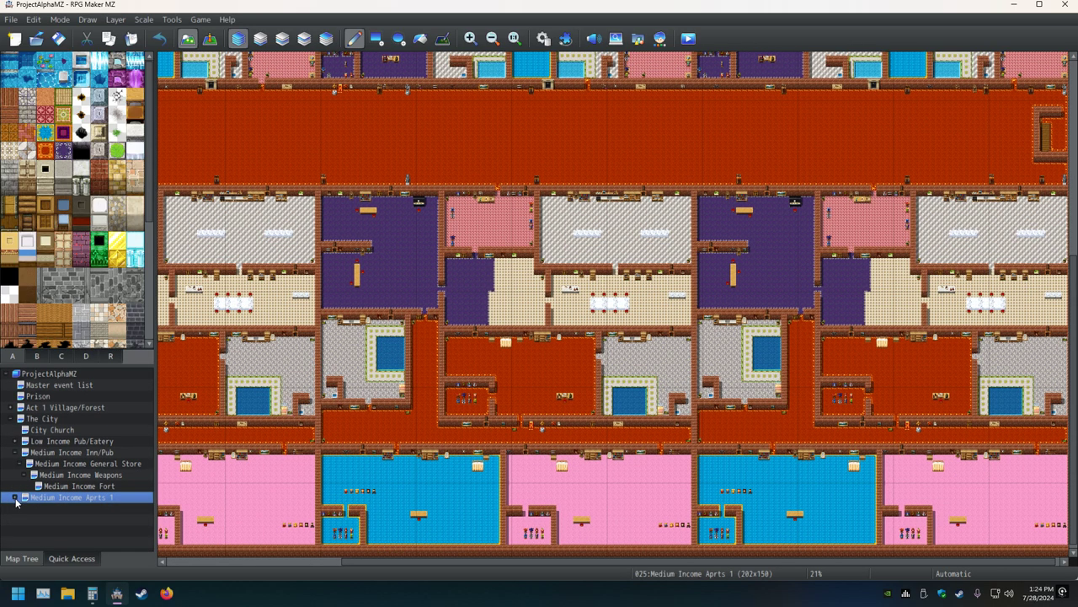
- Move Medium Income Inn/Pub directly under The City in the Map Tree
{"action": "left_click", "coordinate": [15, 497]}
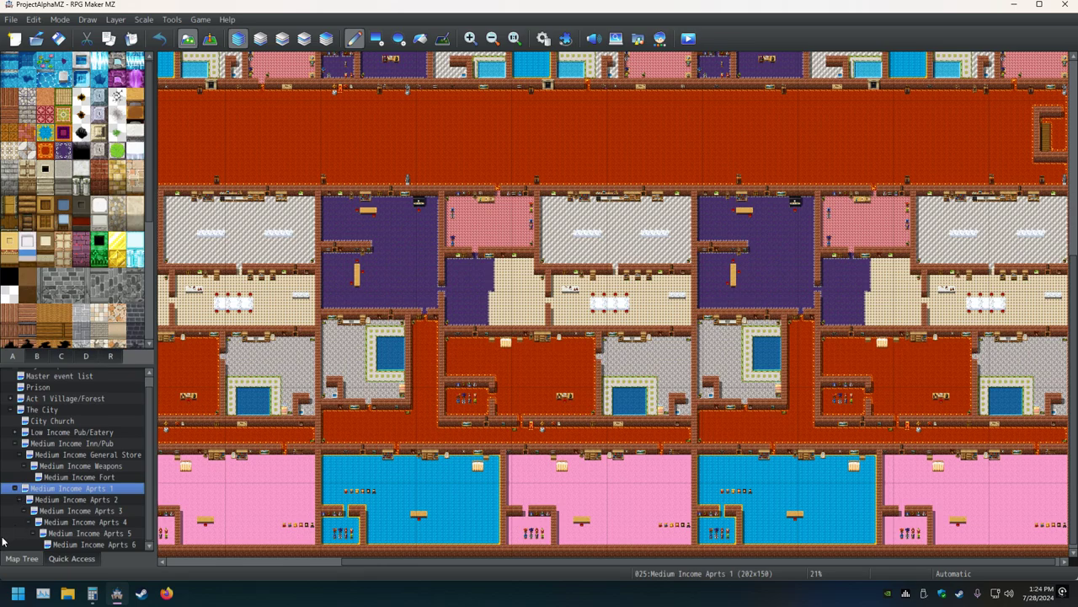
{"action": "left_click", "coordinate": [16, 436]}
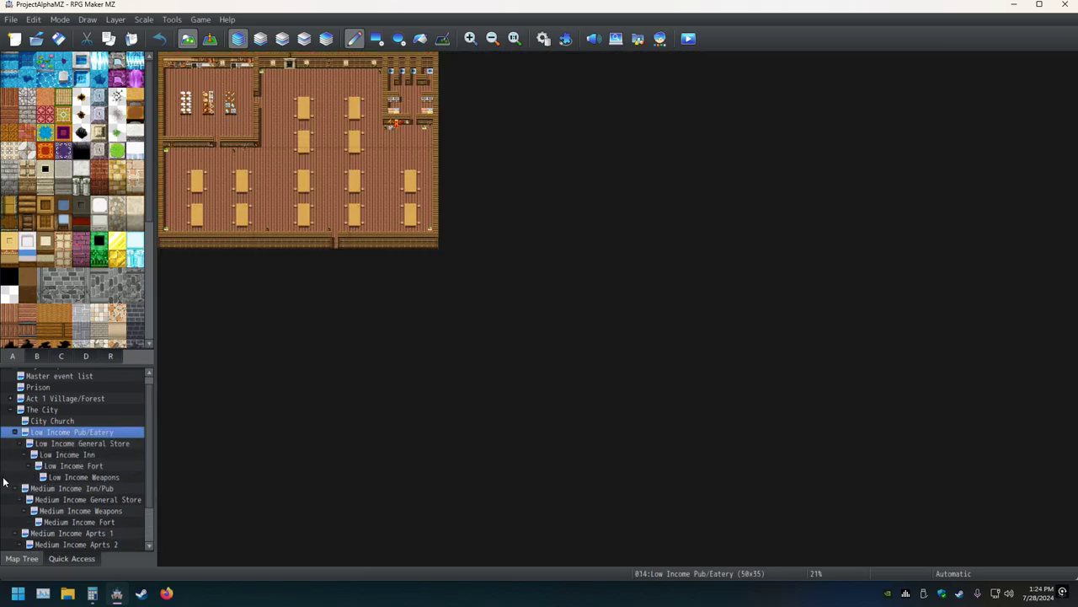
{"action": "left_click_drag", "start_coordinate": [52, 490], "coordinate": [56, 481]}
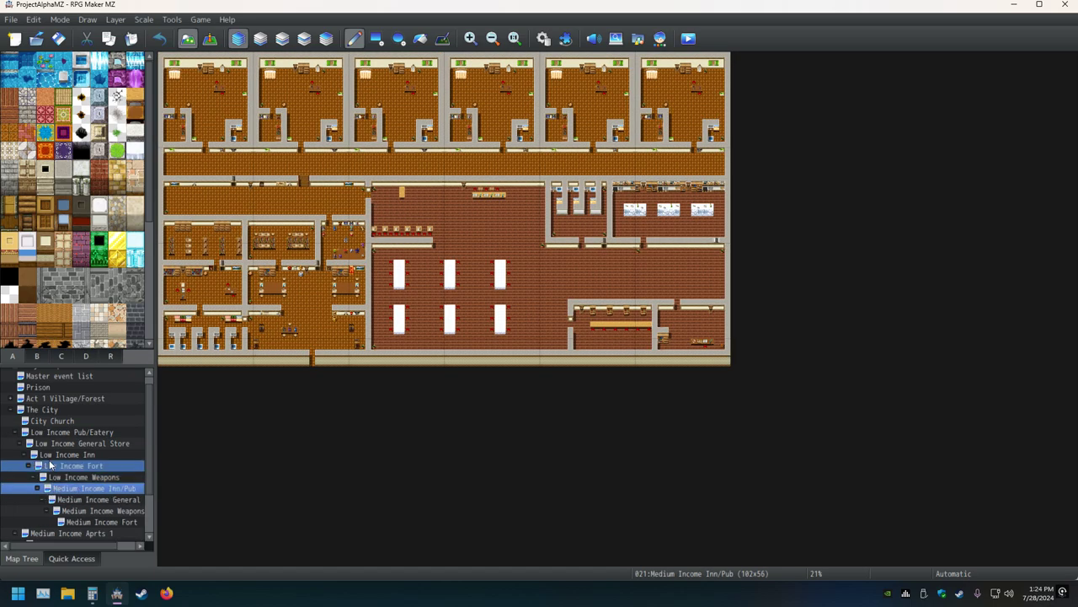
{"action": "left_click_drag", "start_coordinate": [56, 480], "coordinate": [37, 412]}
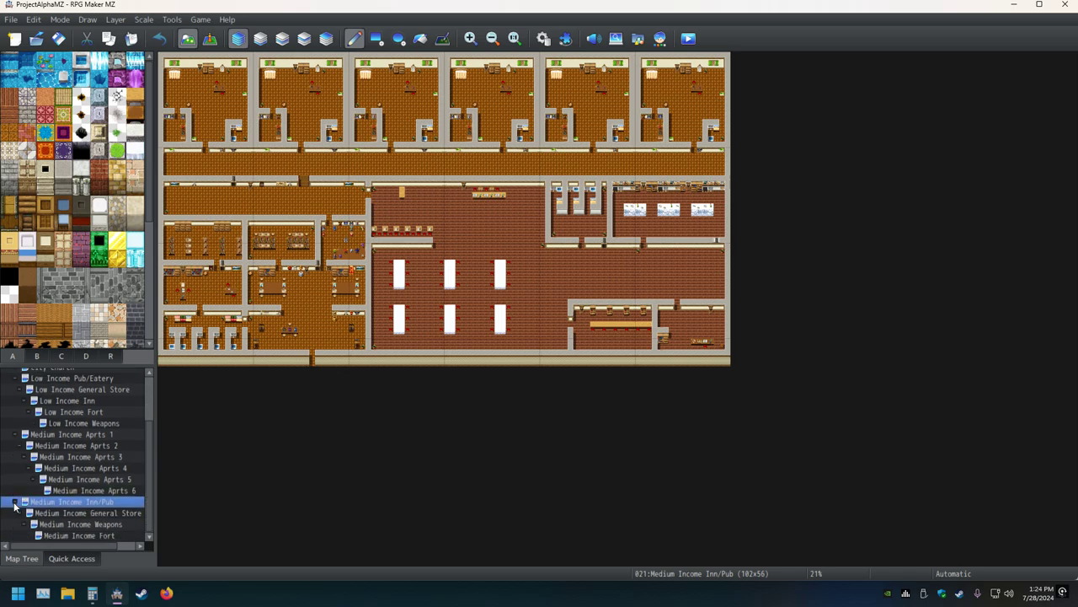
{"action": "scroll", "coordinate": [13, 504], "scroll_direction": "up", "scroll_amount": 2}
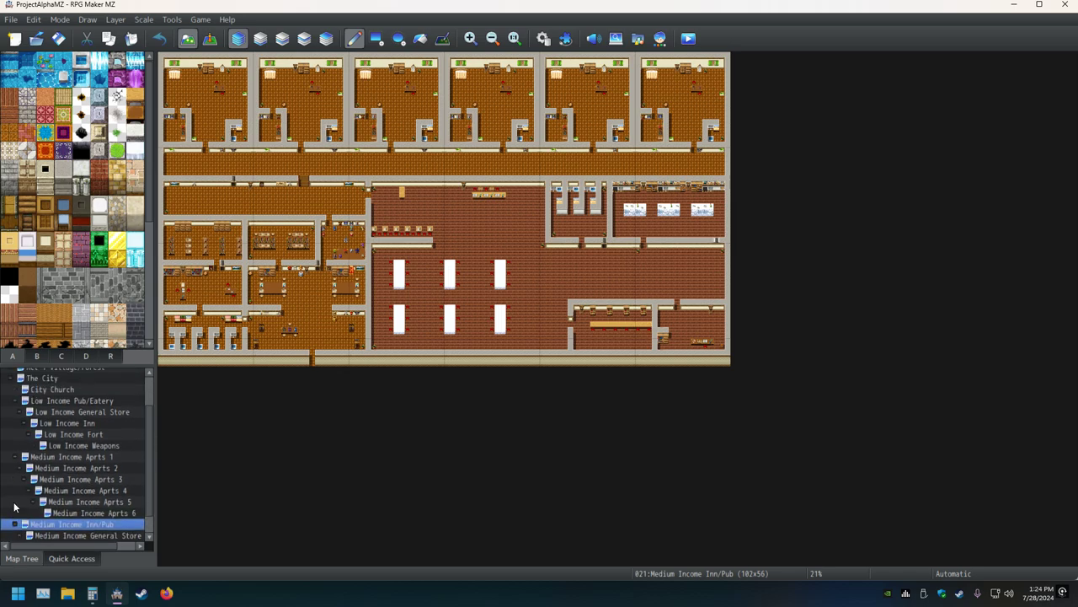
{"action": "scroll", "coordinate": [13, 506], "scroll_direction": "down", "scroll_amount": 2}
{"action": "scroll", "coordinate": [14, 505], "scroll_direction": "up", "scroll_amount": 2}
- Move Medium Income Aprts 1 directly under The City, after the Inn/Pub branch
{"action": "left_click_drag", "start_coordinate": [48, 458], "coordinate": [46, 448]}
{"action": "scroll", "coordinate": [49, 454], "scroll_direction": "down", "scroll_amount": 2}
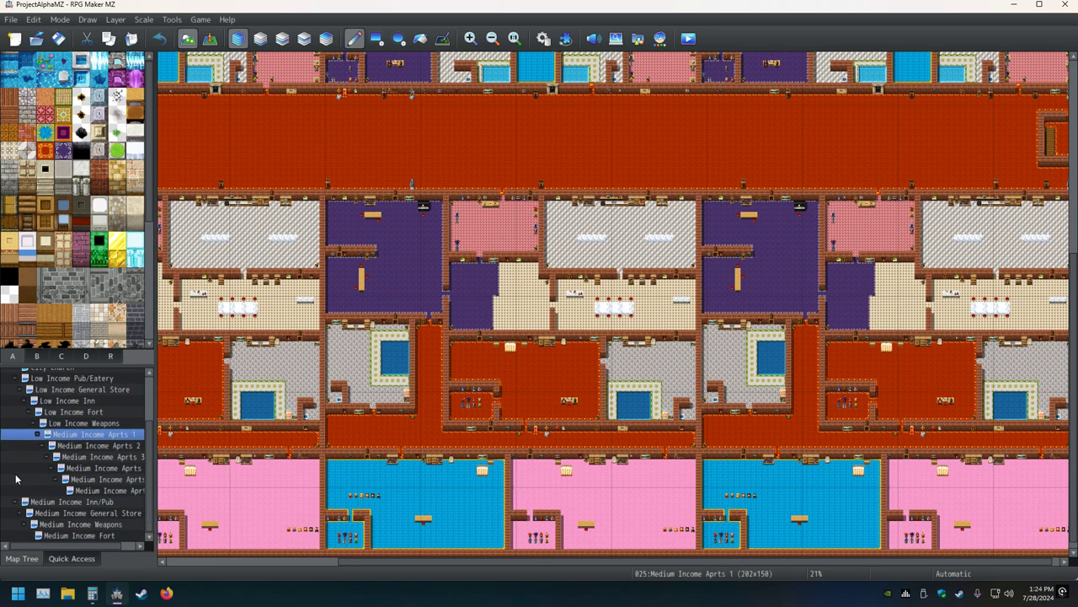
{"action": "scroll", "coordinate": [52, 462], "scroll_direction": "up", "scroll_amount": 2}
{"action": "left_click_drag", "start_coordinate": [57, 462], "coordinate": [48, 383]}
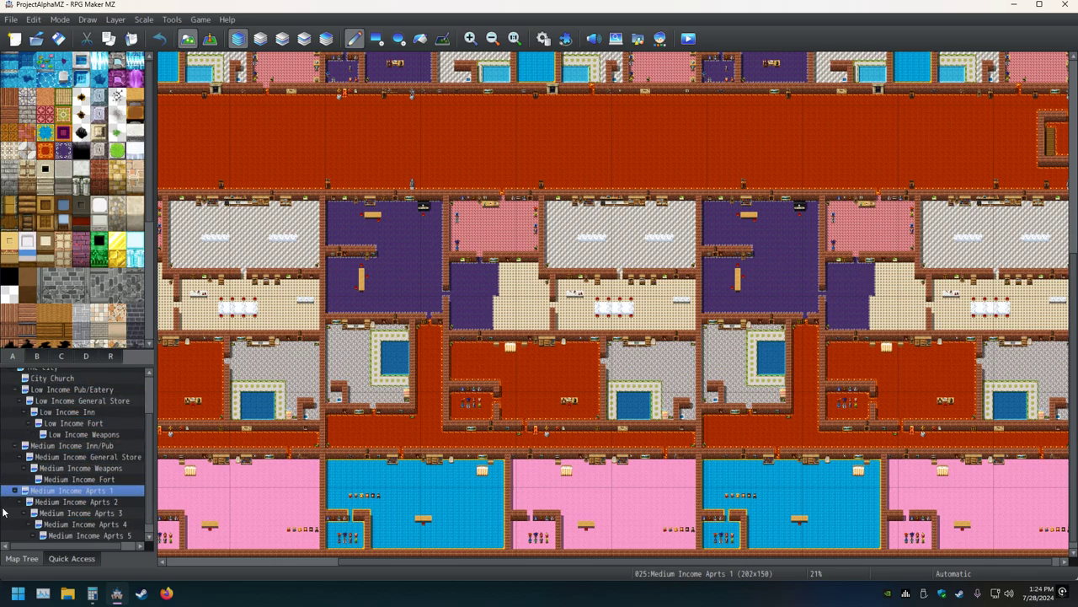
{"action": "scroll", "coordinate": [2, 512], "scroll_direction": "down", "scroll_amount": 1}
{"action": "scroll", "coordinate": [2, 513], "scroll_direction": "up", "scroll_amount": 5}
{"action": "scroll", "coordinate": [2, 511], "scroll_direction": "down", "scroll_amount": 3}
{"action": "scroll", "coordinate": [2, 510], "scroll_direction": "down", "scroll_amount": 2}
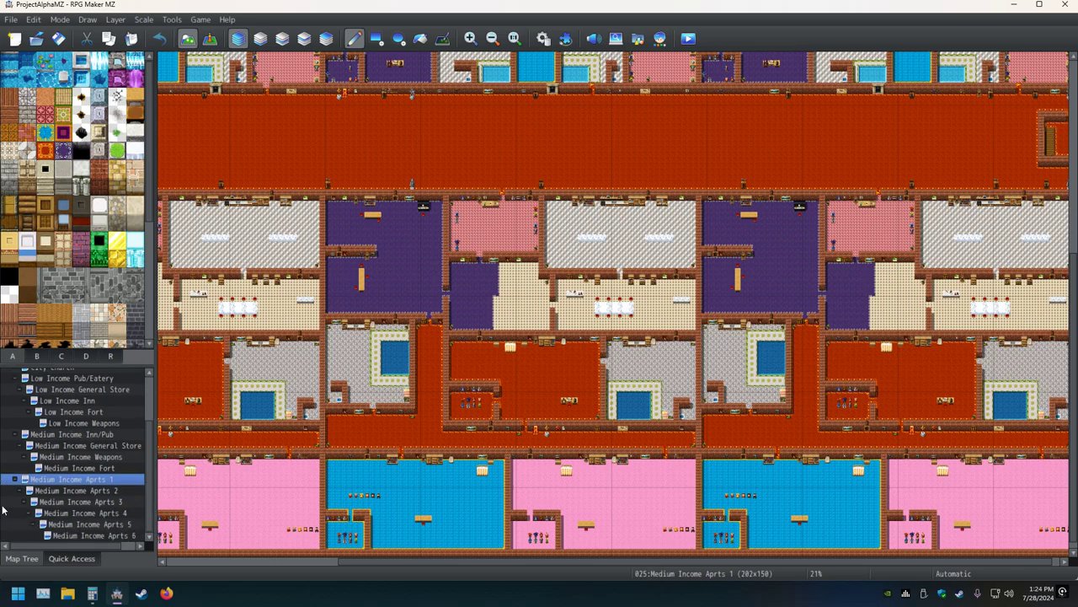
{"action": "scroll", "coordinate": [3, 509], "scroll_direction": "up", "scroll_amount": 5}
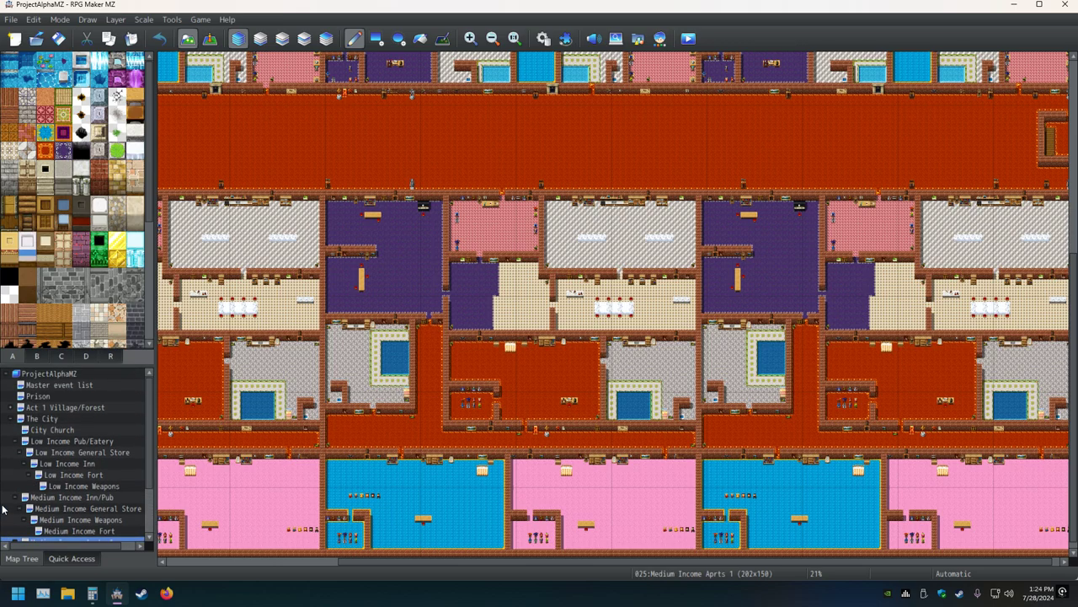
- Collapse the Act 1 Village/Forest branch and re-expand The City's child maps
{"action": "left_click", "coordinate": [11, 418]}
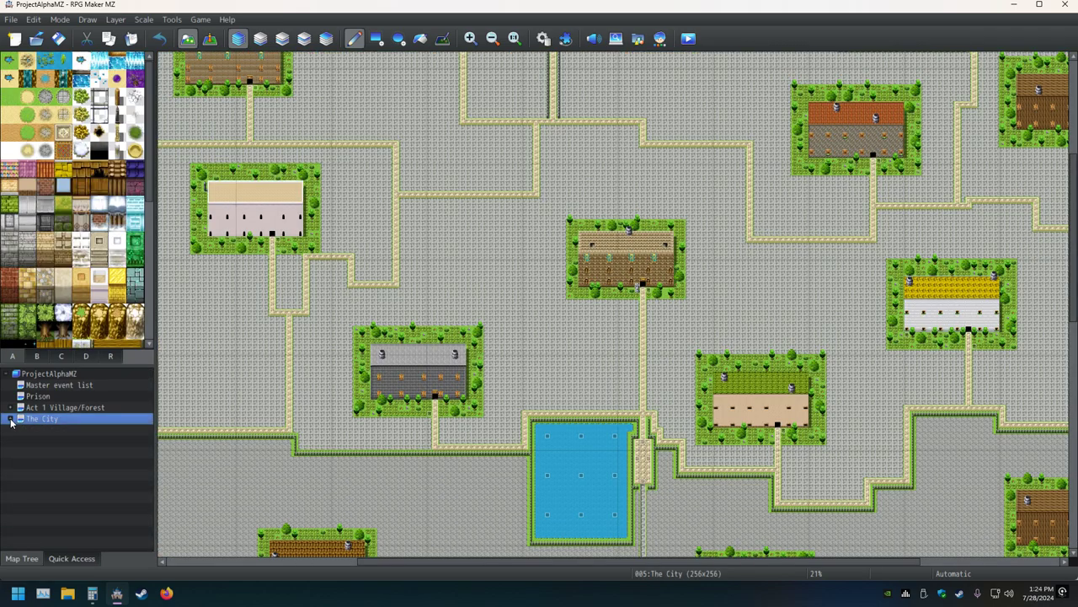
{"action": "left_click", "coordinate": [10, 407]}
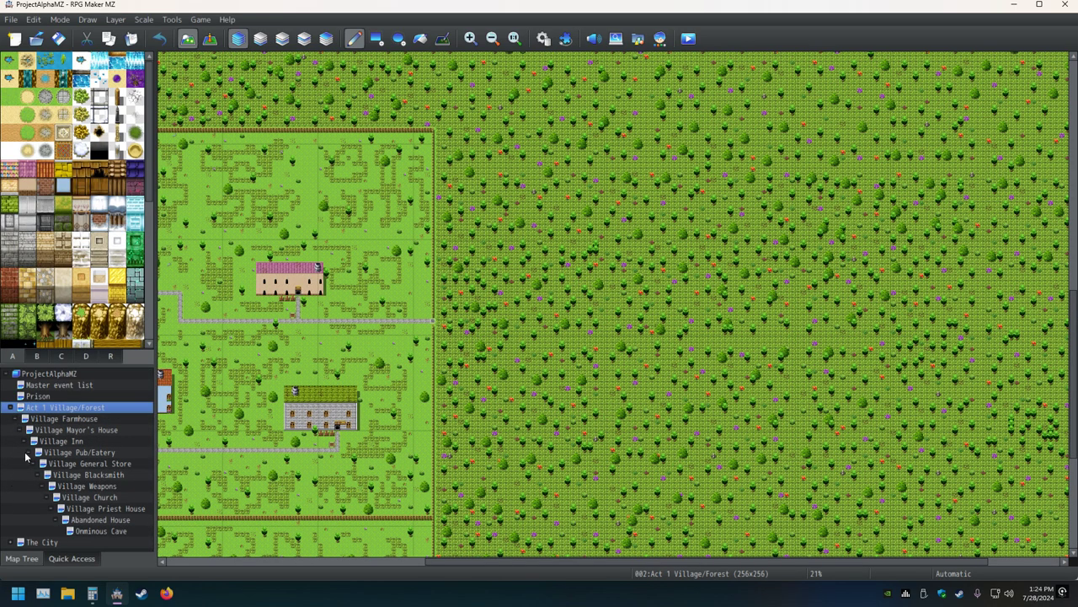
{"action": "left_click", "coordinate": [10, 407]}
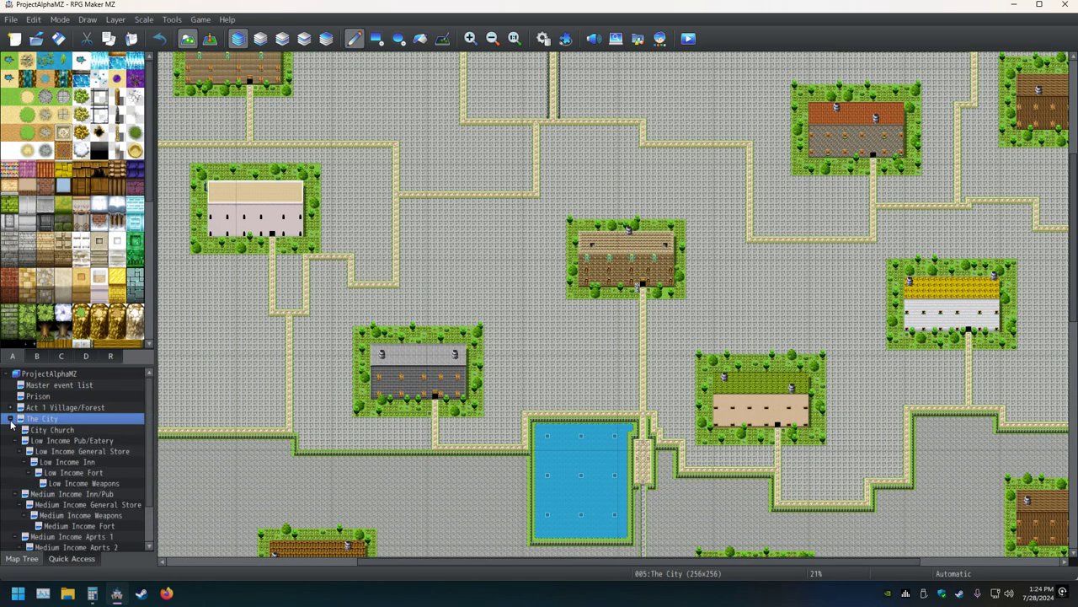
{"action": "left_click", "coordinate": [11, 418]}
- Scroll through The City's child maps in the Map Tree
{"action": "scroll", "coordinate": [7, 478], "scroll_direction": "up", "scroll_amount": 2}
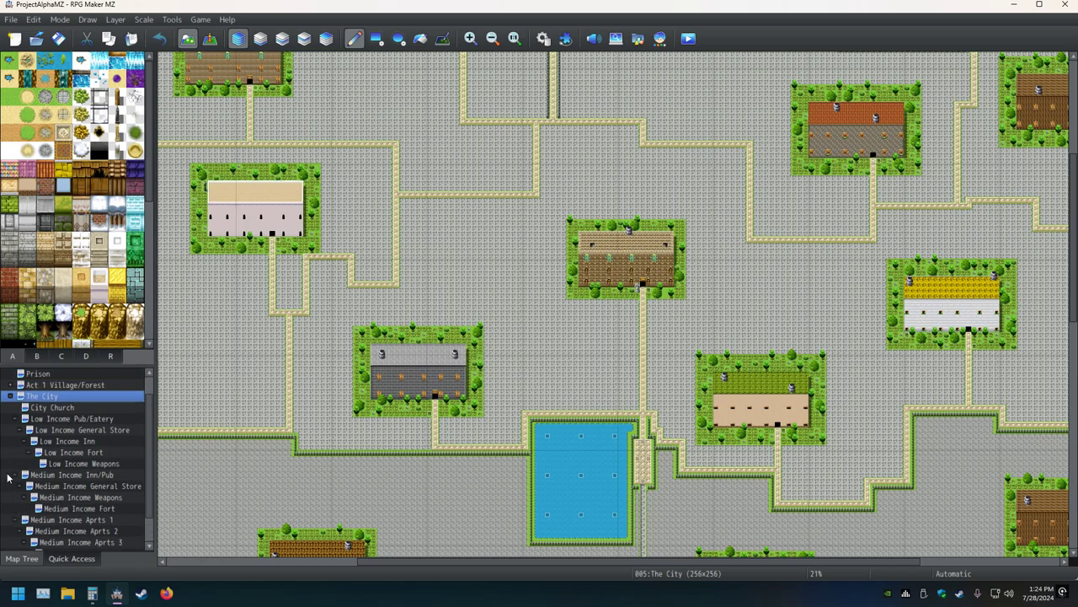
{"action": "scroll", "coordinate": [7, 477], "scroll_direction": "up", "scroll_amount": 1}
{"action": "scroll", "coordinate": [6, 478], "scroll_direction": "down", "scroll_amount": 2}
{"action": "scroll", "coordinate": [6, 479], "scroll_direction": "down", "scroll_amount": 1}
{"action": "scroll", "coordinate": [7, 479], "scroll_direction": "down", "scroll_amount": 1}
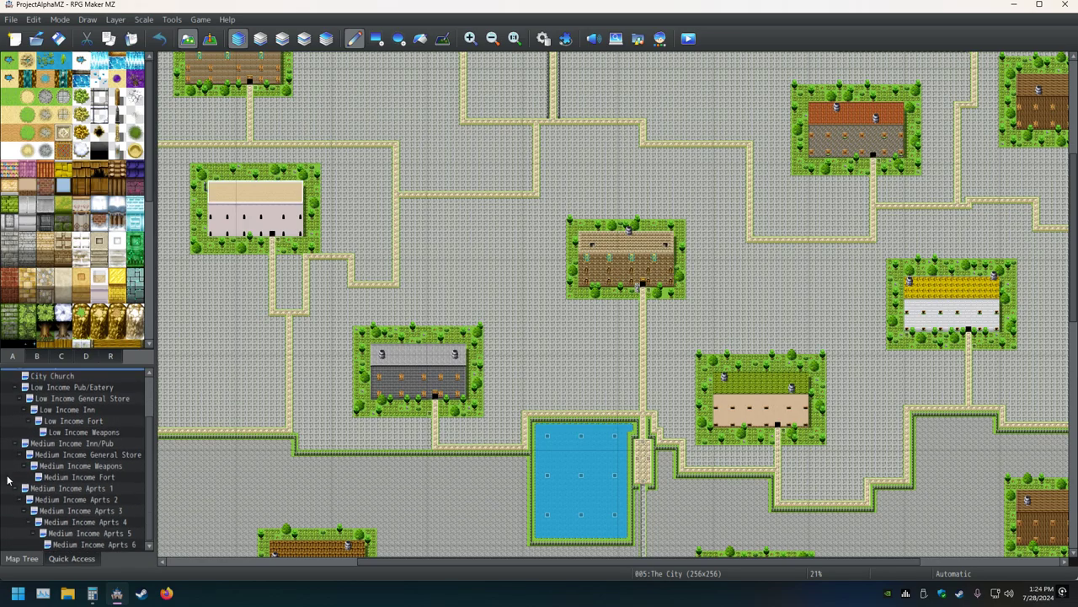
{"action": "scroll", "coordinate": [7, 479], "scroll_direction": "up", "scroll_amount": 1}
{"action": "scroll", "coordinate": [6, 479], "scroll_direction": "down", "scroll_amount": 1}
{"action": "scroll", "coordinate": [12, 510], "scroll_direction": "up", "scroll_amount": 3}
{"action": "scroll", "coordinate": [14, 497], "scroll_direction": "down", "scroll_amount": 3}
{"action": "scroll", "coordinate": [8, 530], "scroll_direction": "up", "scroll_amount": 1}
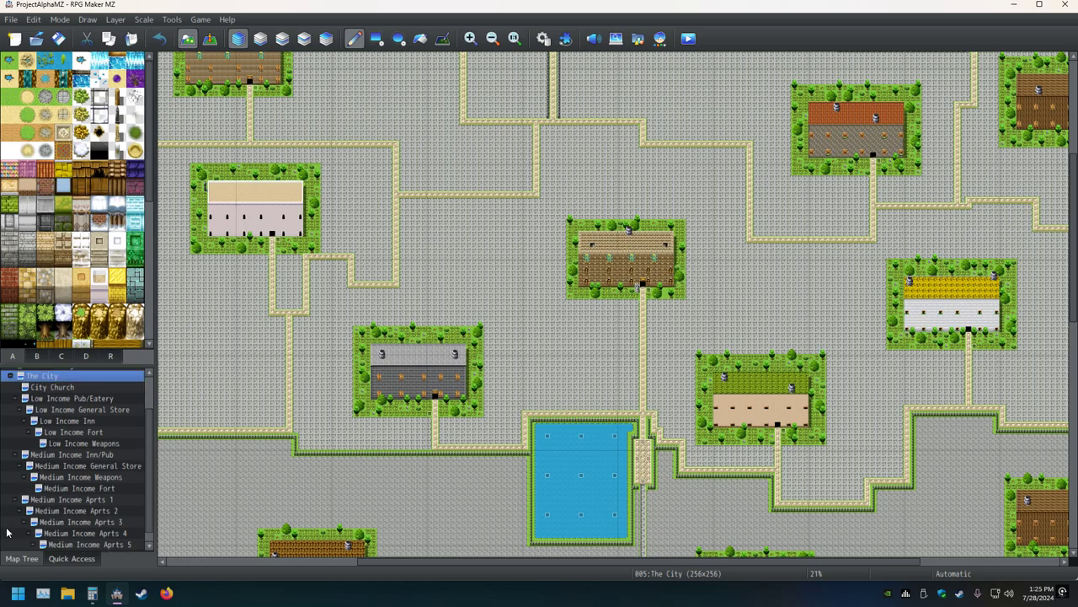
- Collapse the Low Income Pub/Eatery, Medium Income Inn/Pub and Aprts 1 branches
{"action": "left_click", "coordinate": [19, 400]}
{"action": "scroll", "coordinate": [18, 413], "scroll_direction": "up", "scroll_amount": 3}
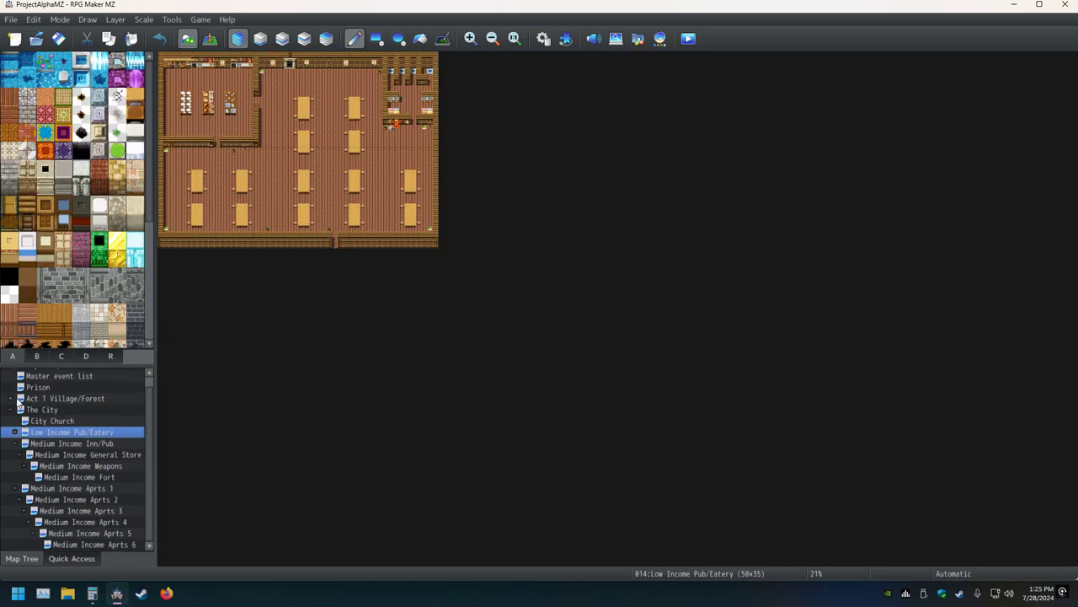
{"action": "left_click", "coordinate": [15, 445]}
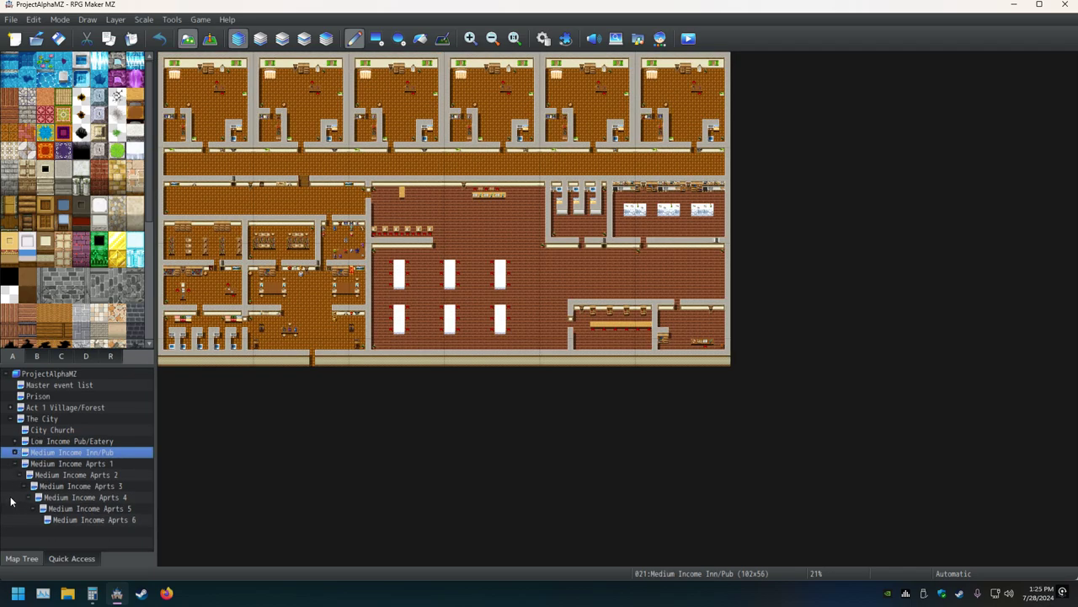
{"action": "left_click", "coordinate": [15, 464]}
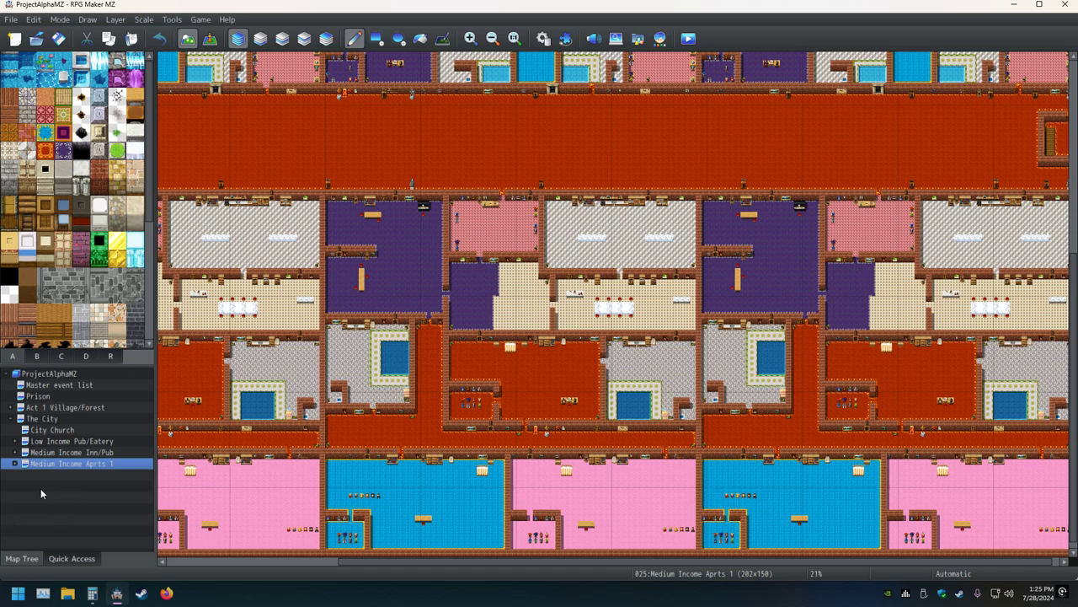
- Keep City Church first under The City after a trial move, then open Act 1 Village/Forest
{"action": "left_click", "coordinate": [40, 429]}
{"action": "left_click_drag", "start_coordinate": [35, 425], "coordinate": [39, 473]}
{"action": "left_click_drag", "start_coordinate": [42, 428], "coordinate": [43, 429]}
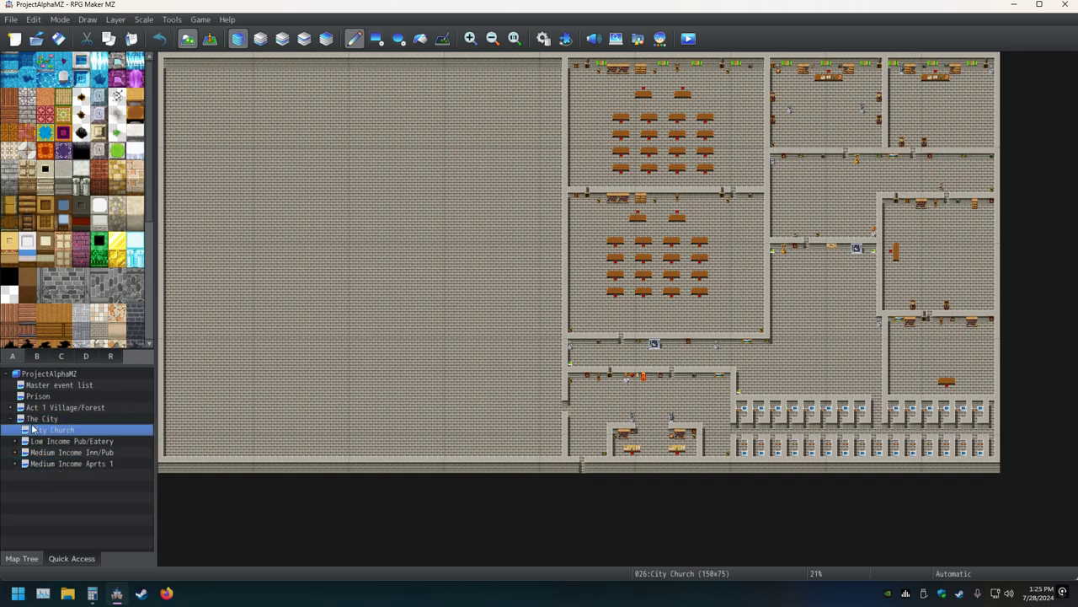
{"action": "left_click", "coordinate": [10, 421]}
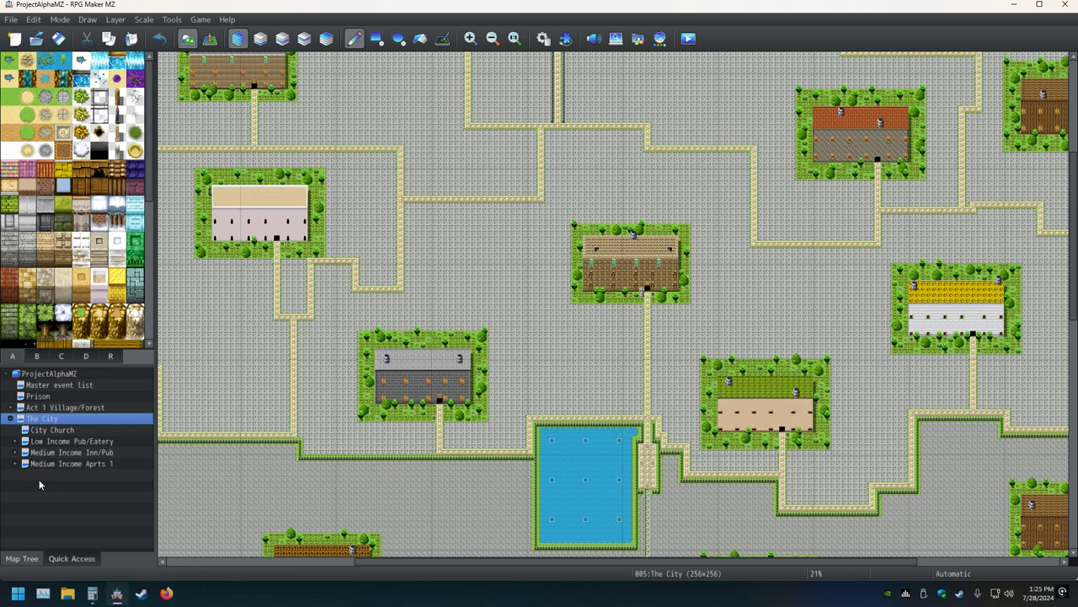
{"action": "left_click", "coordinate": [59, 409]}
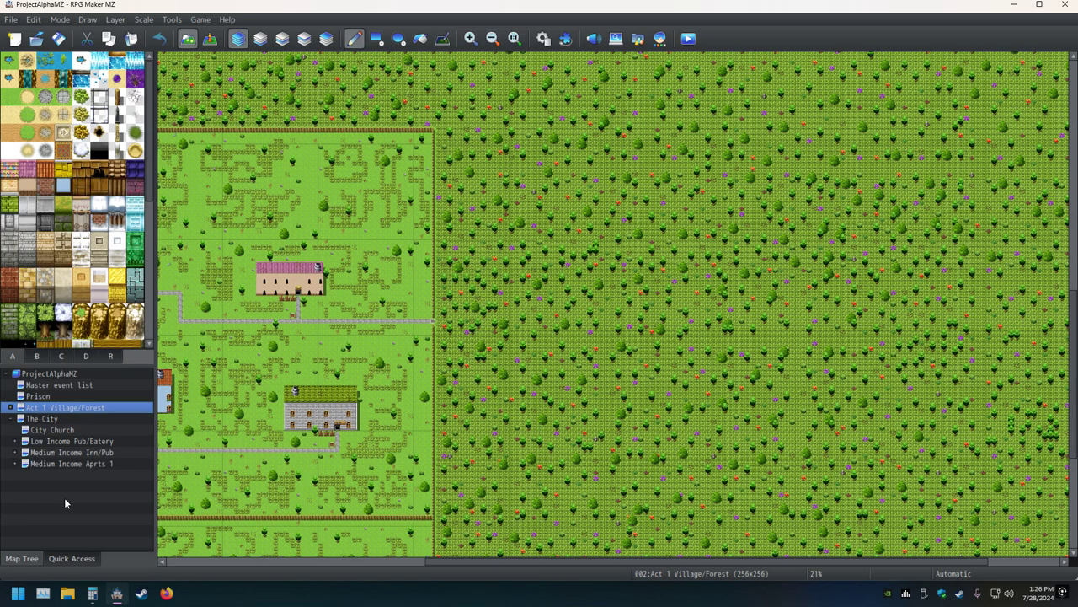
- Rename the Act 1 Village/Forest map to 'Village/Forest' in Map Properties
{"action": "key", "text": "space"}
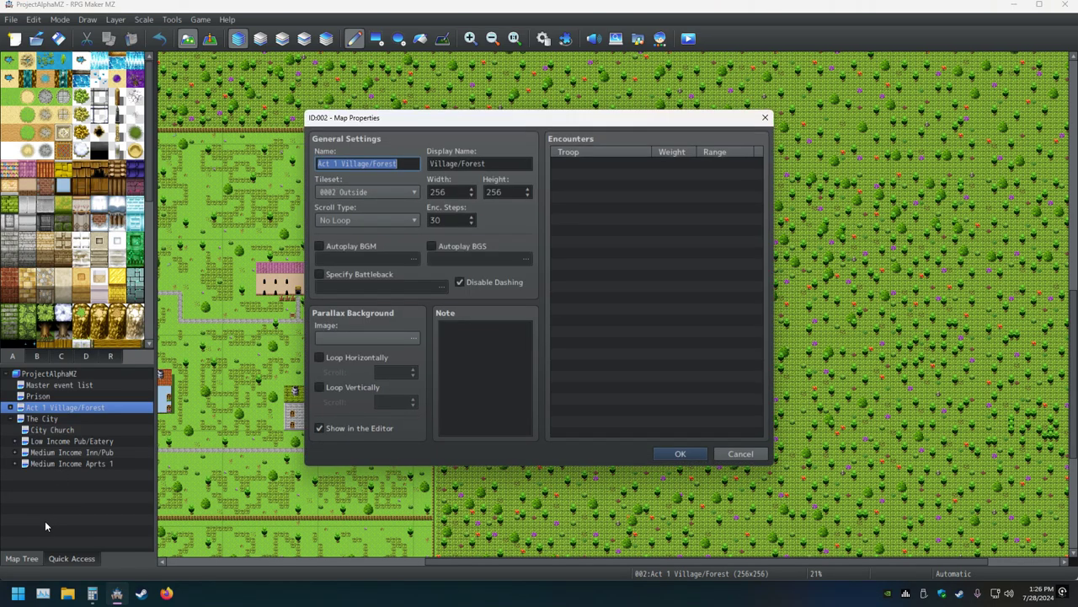
{"action": "key", "text": "Home"}
{"action": "key", "text": "Delete"}
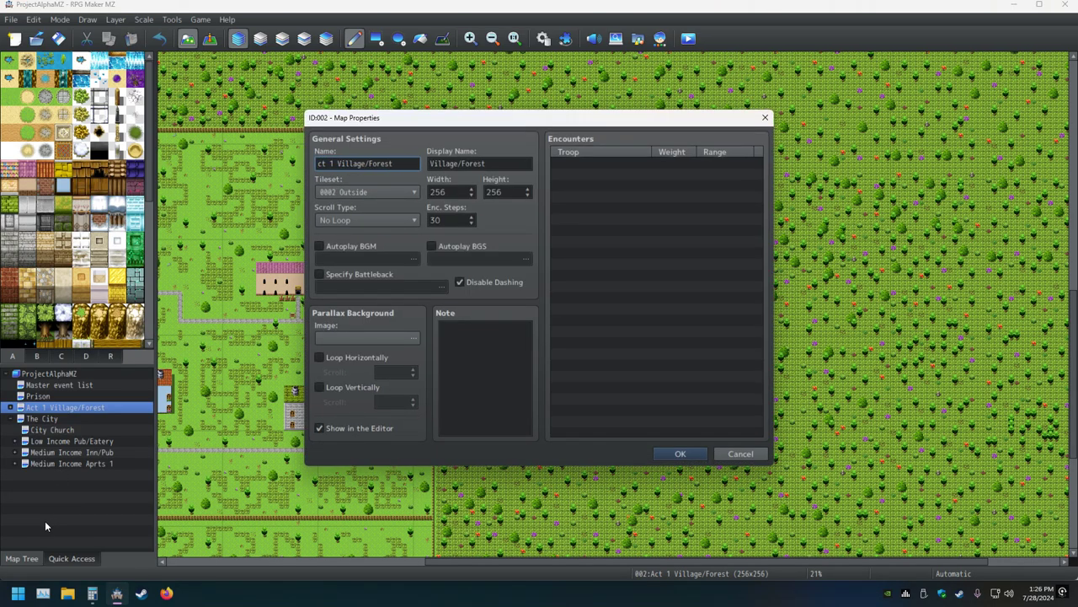
{"action": "key", "text": "Delete"}
{"action": "key", "text": "Delete"}
{"action": "key", "text": "Delete"}
{"action": "key", "text": "Delete"}
{"action": "key", "text": "Delete"}
{"action": "key", "text": "Return"}
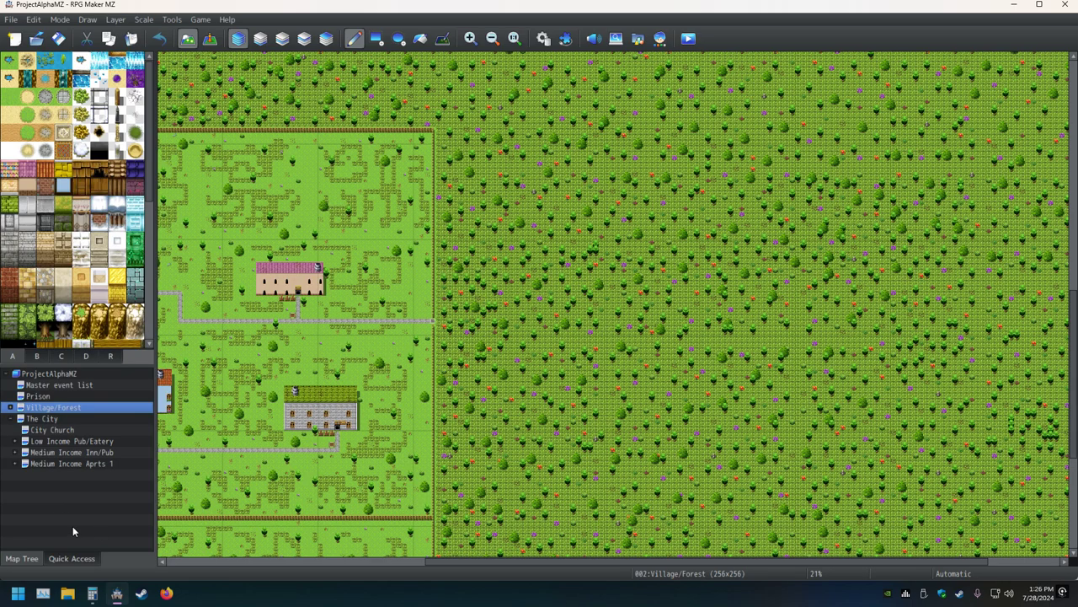
- Paste a copy of Medium Income Aprts 1 and place it directly under The City
{"action": "left_click", "coordinate": [25, 465]}
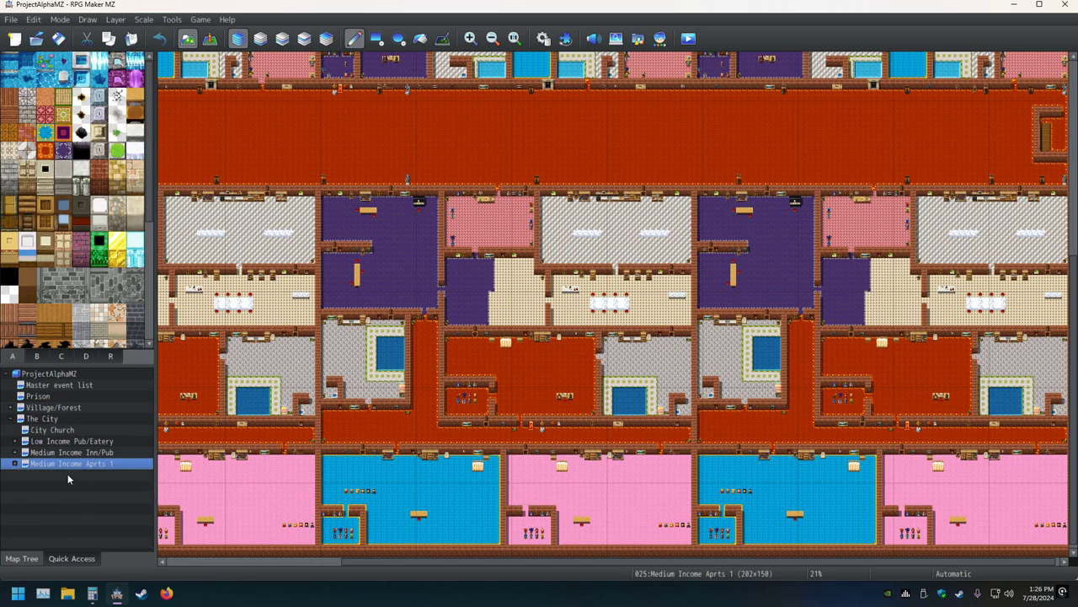
{"action": "right_click", "coordinate": [67, 473]}
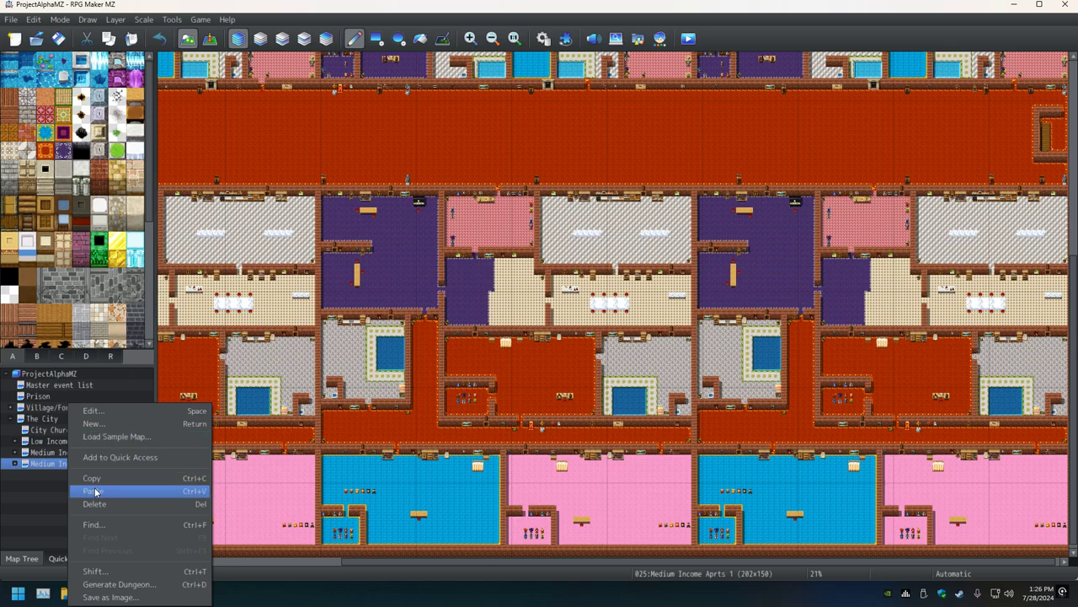
{"action": "left_click", "coordinate": [96, 491]}
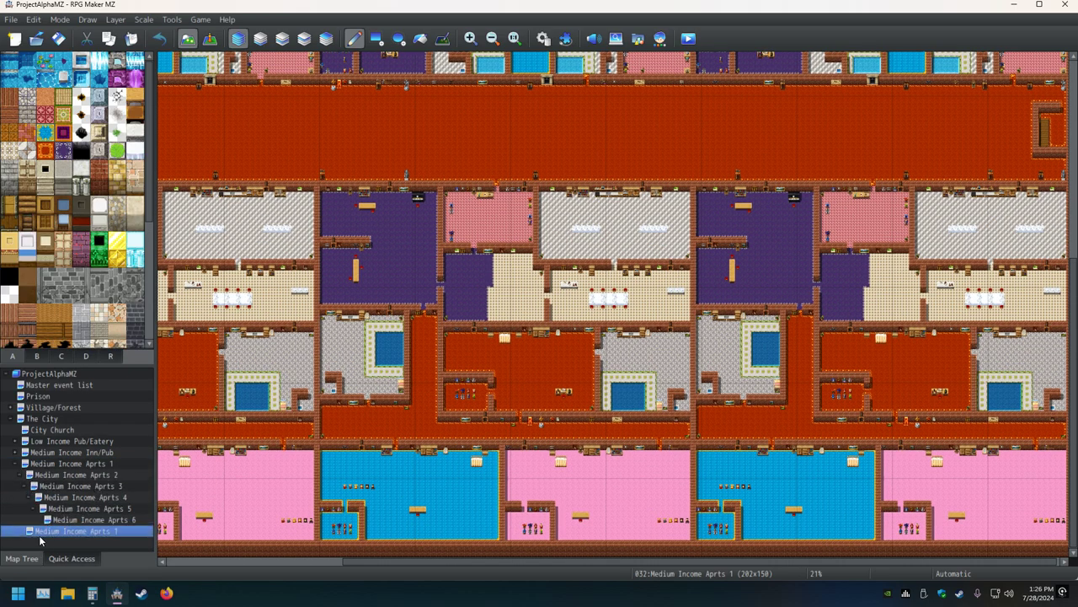
{"action": "left_click_drag", "start_coordinate": [40, 537], "coordinate": [37, 419]}
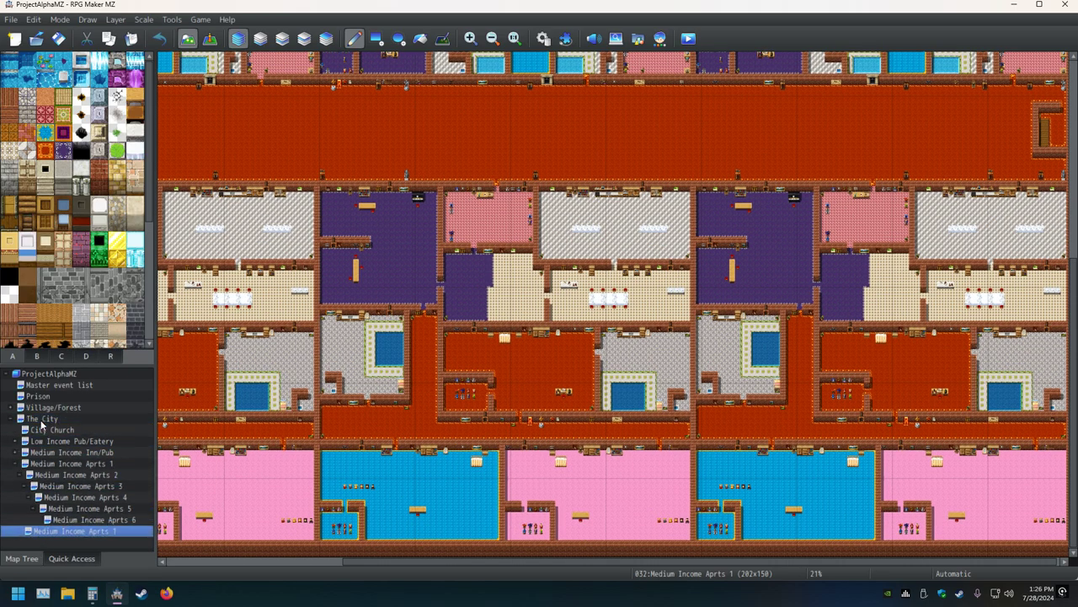
{"action": "left_click", "coordinate": [16, 464]}
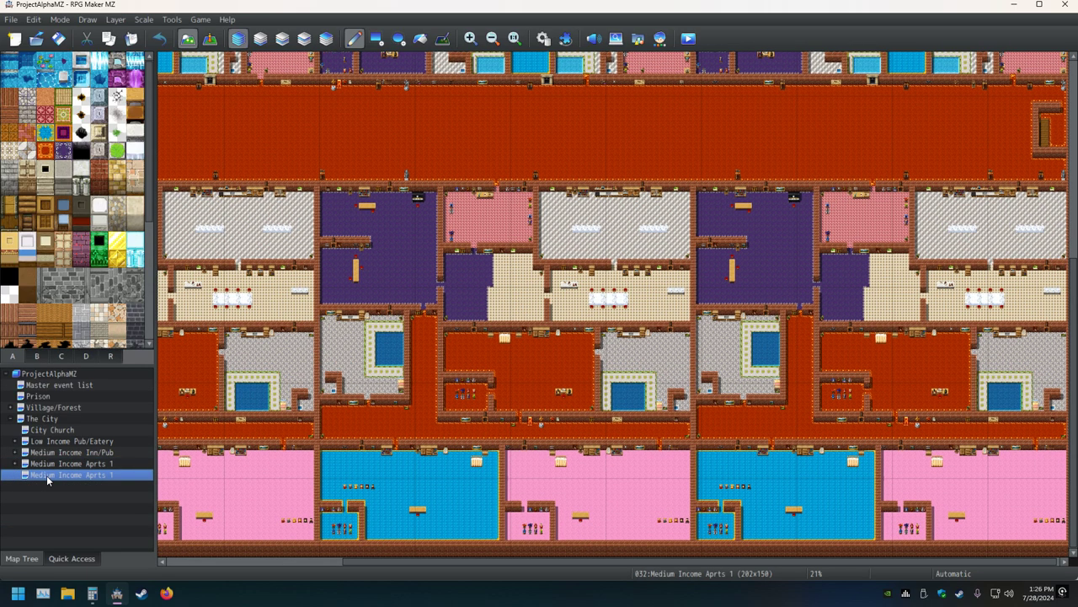
- Rename the pasted map to 'High Income Aprts 1'
{"action": "double_click", "coordinate": [46, 475]}
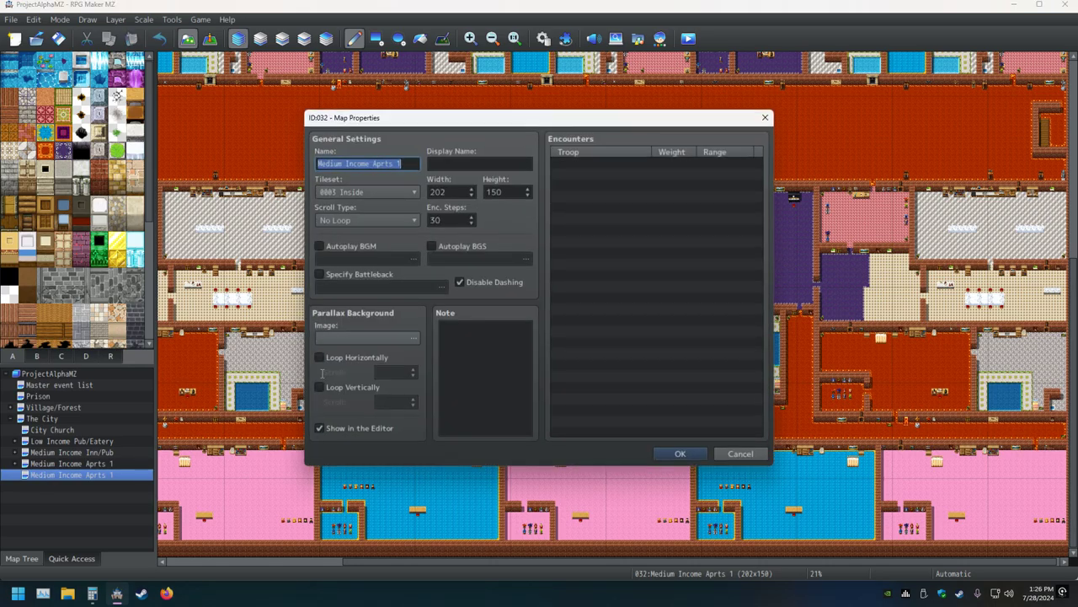
{"action": "key", "text": "Home"}
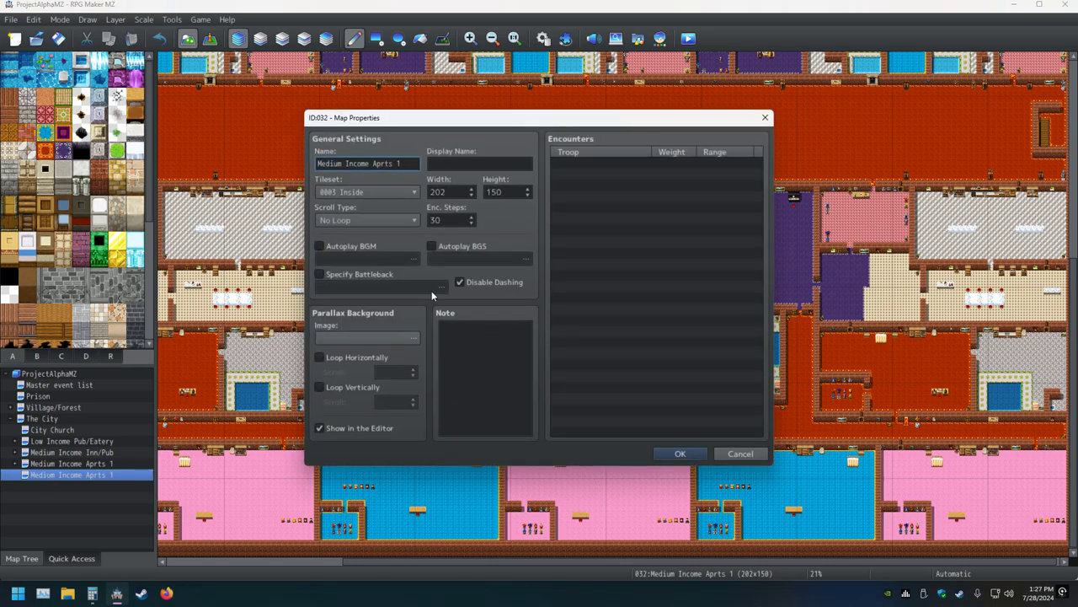
{"action": "key", "text": "Delete"}
{"action": "key", "text": "Delete"}
{"action": "key", "text": "Delete"}
{"action": "key", "text": "Delete"}
{"action": "key", "text": "Delete"}
{"action": "key", "text": "Delete"}
{"action": "type", "text": "H"}
{"action": "type", "text": "igh"}
{"action": "key", "text": "Return"}
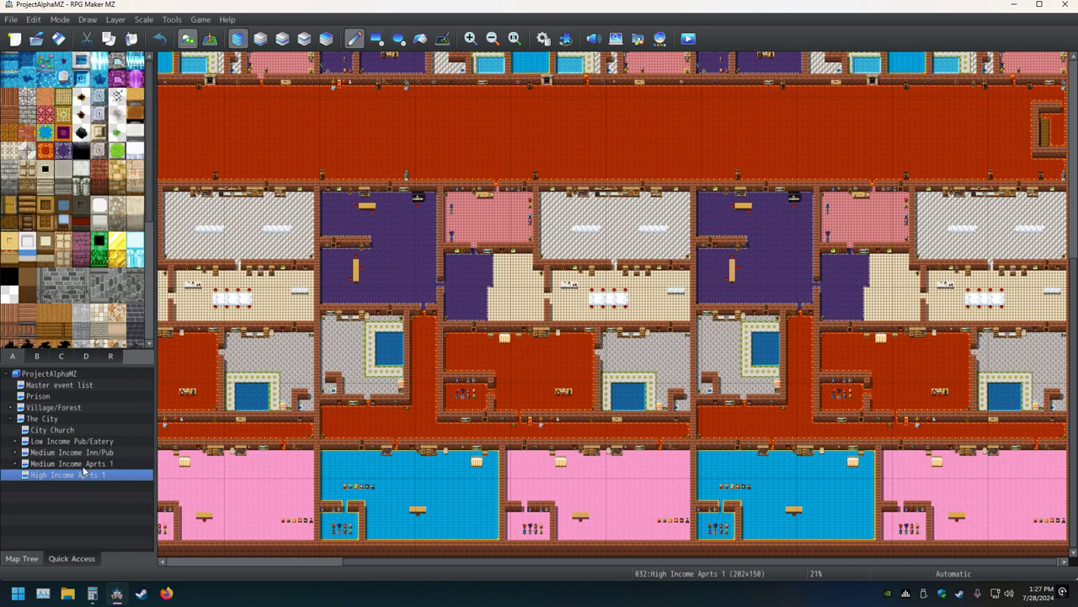
- Review the Medium Income Aprts 1 and Medium Income Inn/Pub properties without changes
{"action": "left_click", "coordinate": [82, 464]}
{"action": "double_click", "coordinate": [81, 465]}
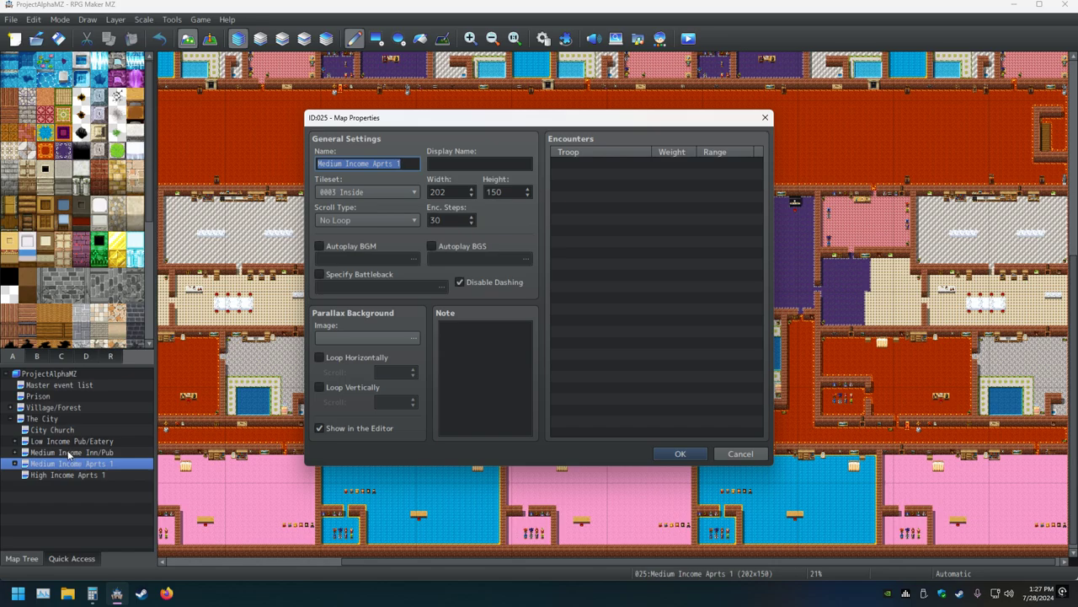
{"action": "key", "text": "Escape"}
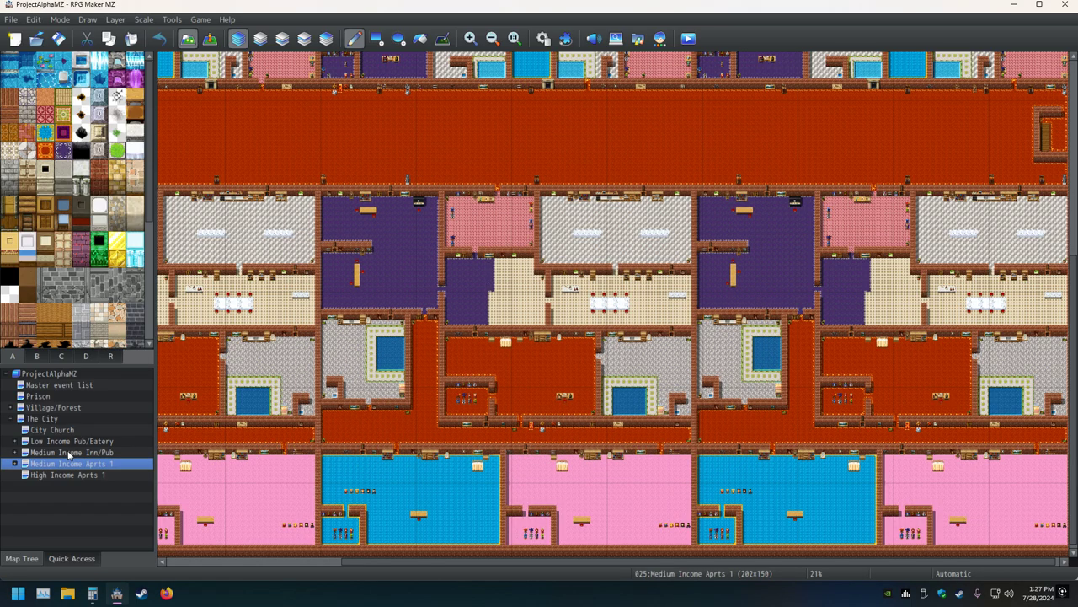
{"action": "left_click", "coordinate": [69, 453]}
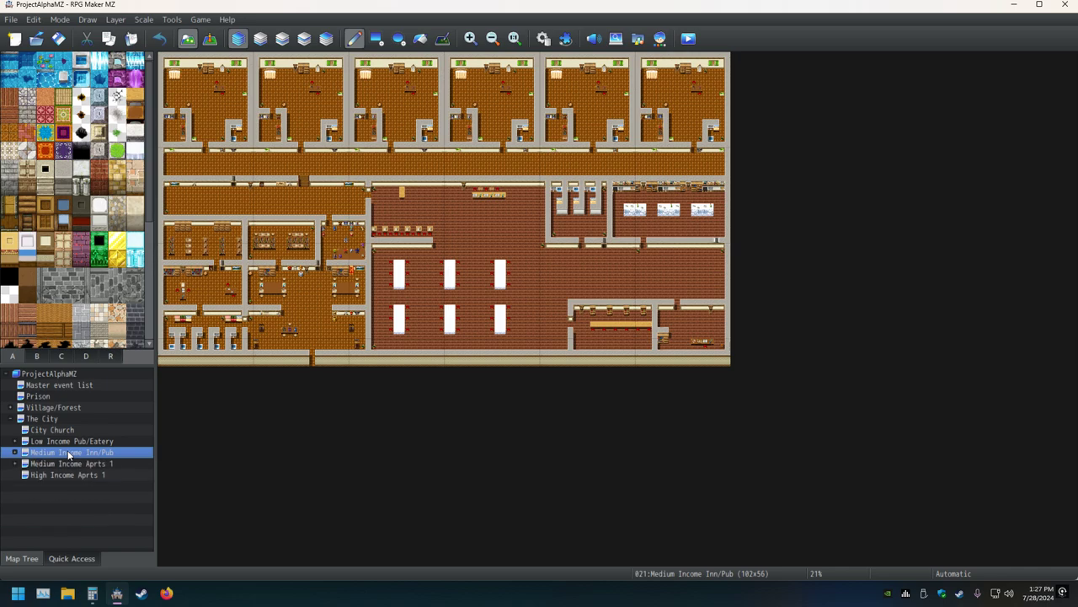
{"action": "double_click", "coordinate": [67, 450]}
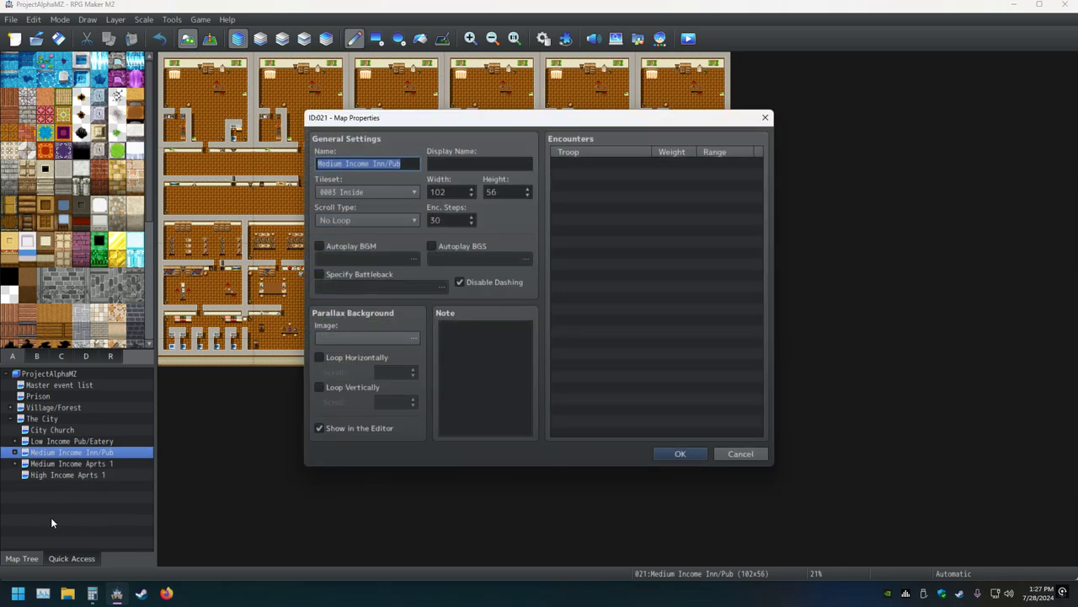
{"action": "key", "text": "Escape"}
- Review the Low Income Pub/Eatery and City Church properties without changes
{"action": "key", "text": "Up"}
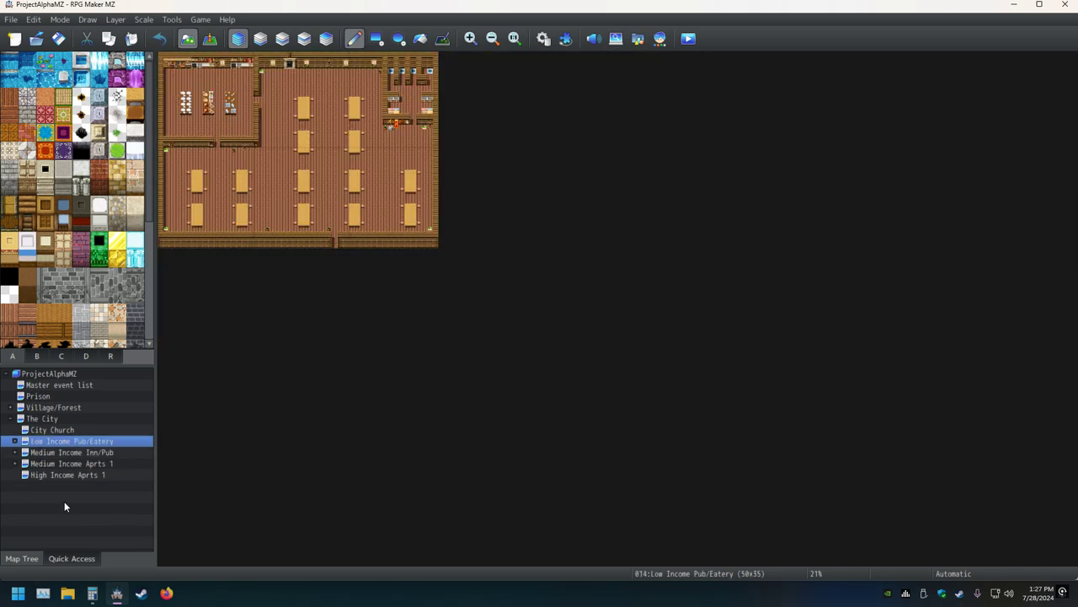
{"action": "key", "text": "space"}
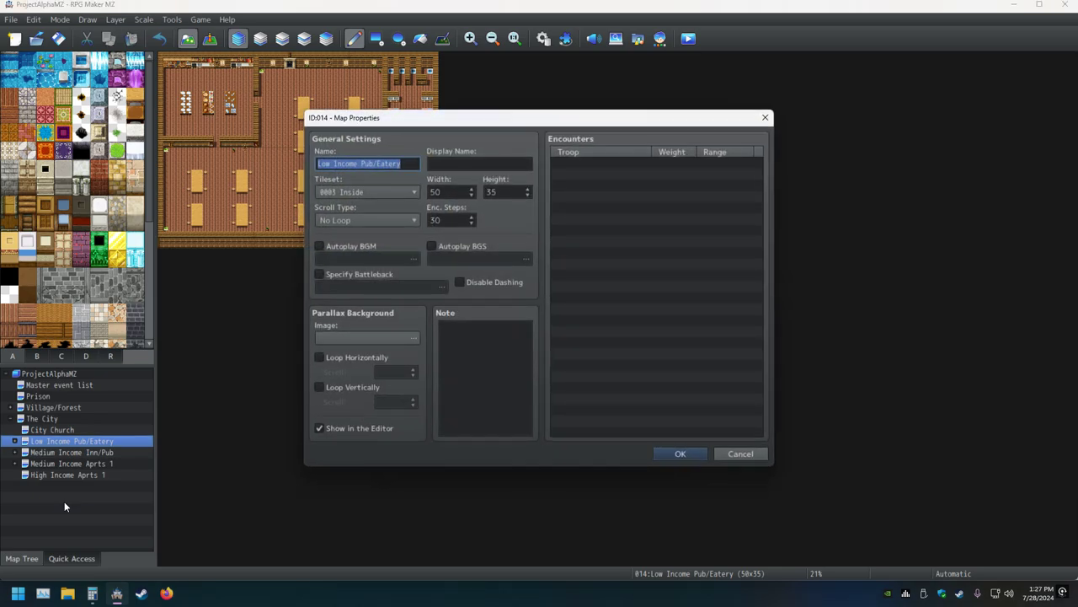
{"action": "key", "text": "Escape"}
{"action": "key", "text": "Up"}
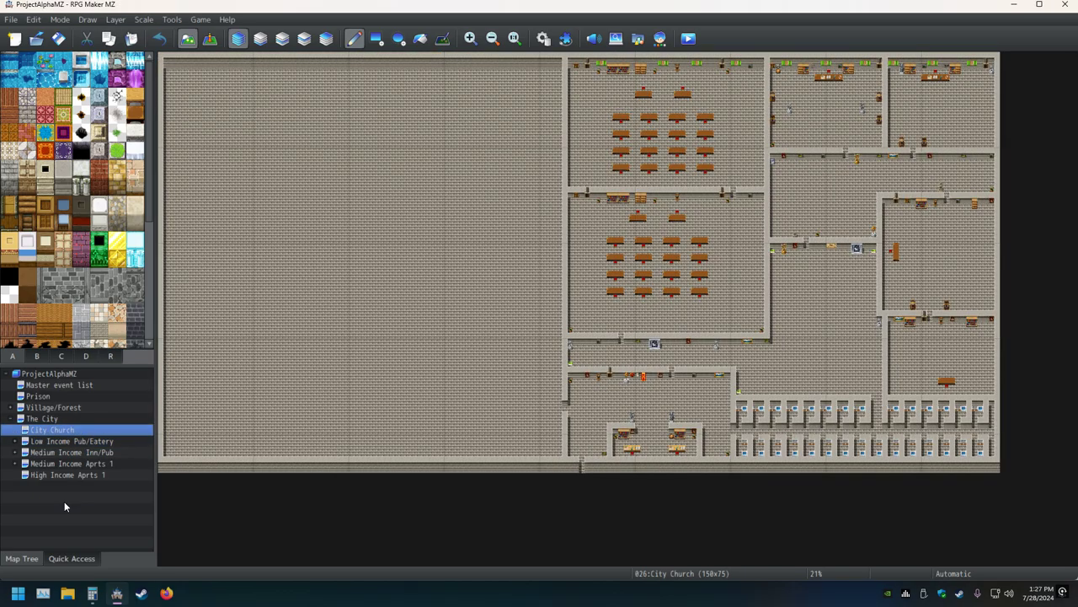
{"action": "key", "text": "space"}
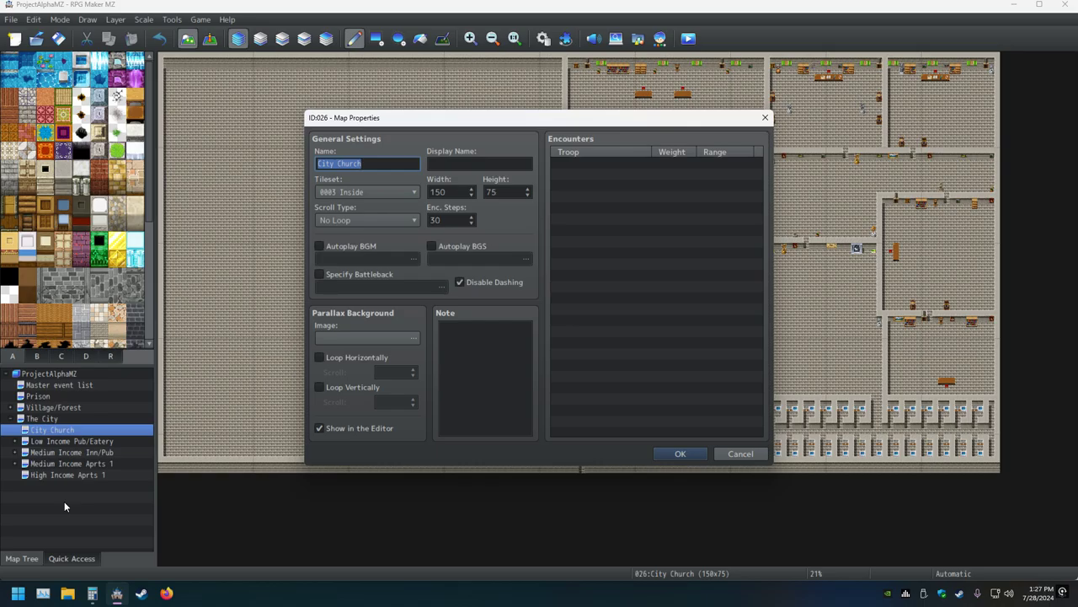
{"action": "key", "text": "Escape"}
{"action": "key", "text": "Up"}
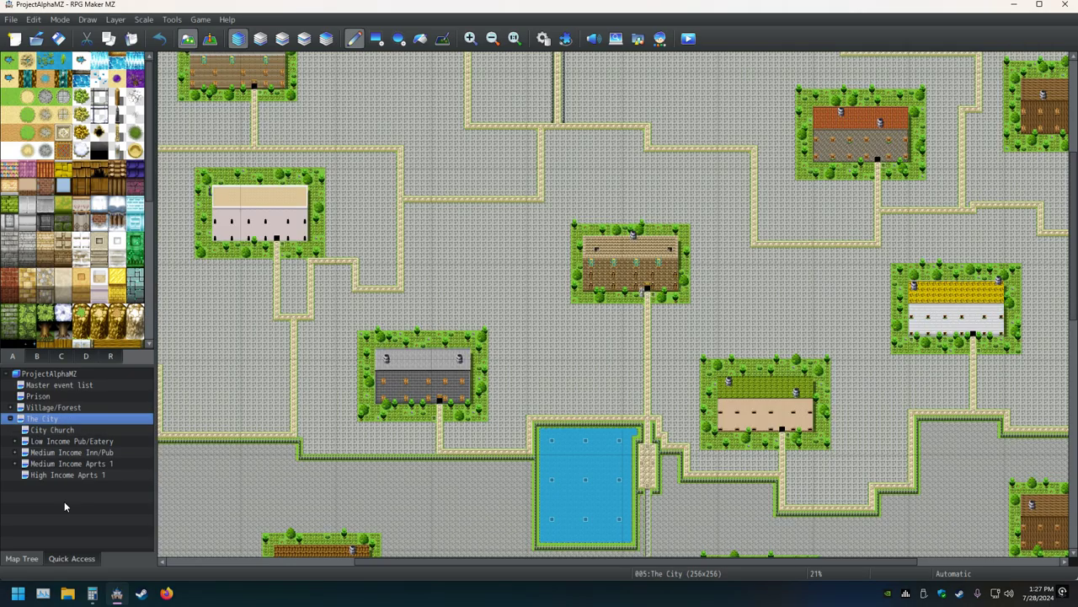
- Review the Village/Forest and The City properties, ending on City Church
{"action": "key", "text": "Up"}
{"action": "key", "text": "space"}
{"action": "key", "text": "Escape"}
{"action": "key", "text": "Down"}
{"action": "key", "text": "space"}
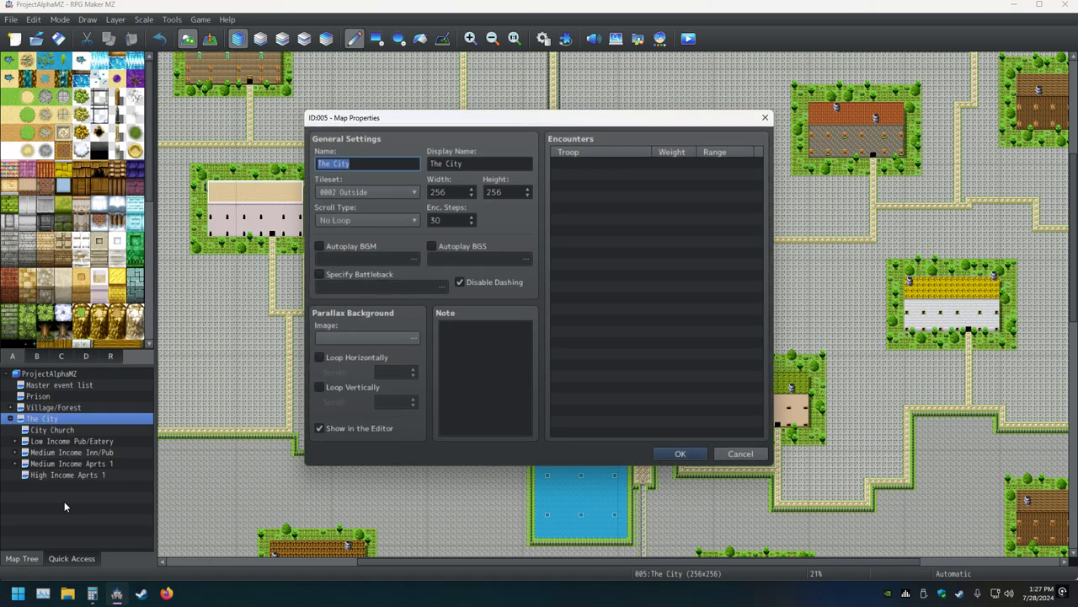
{"action": "key", "text": "Escape"}
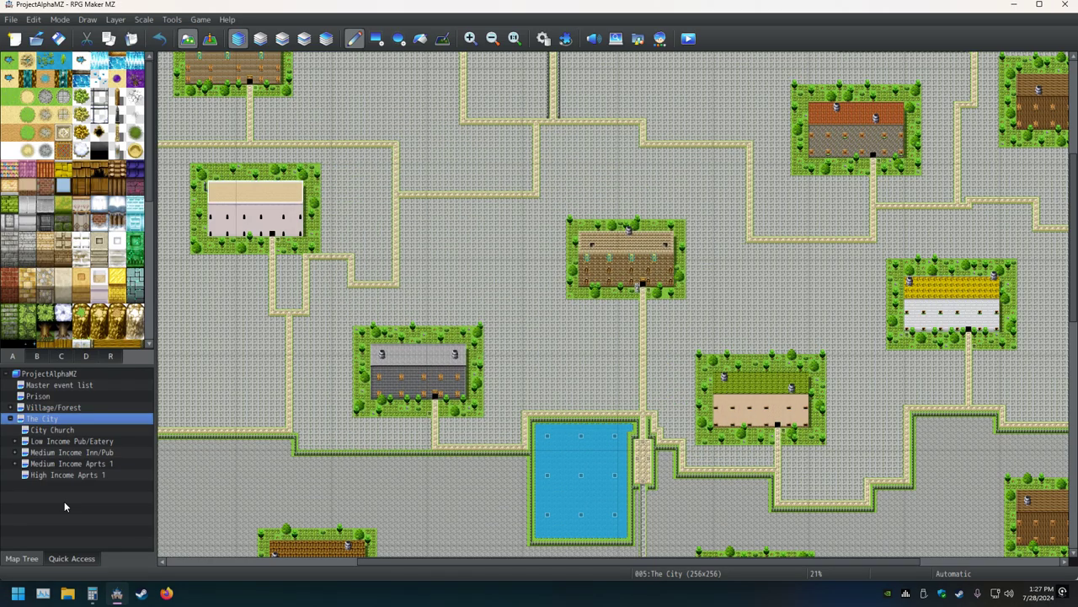
{"action": "key", "text": "Down"}
{"action": "key", "text": "Down"}
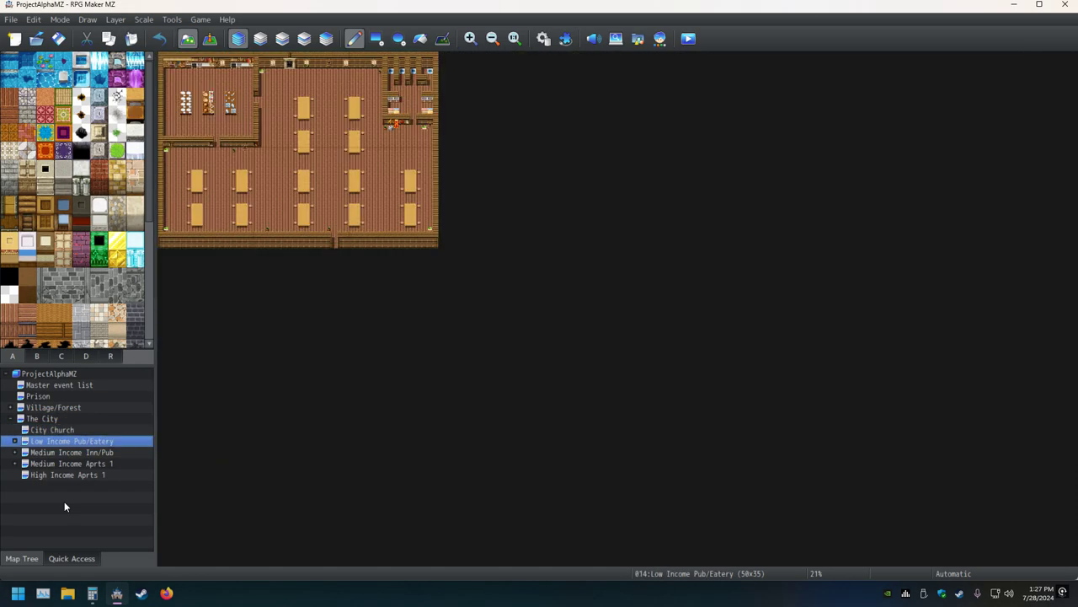
- Expand Low Income Pub/Eatery's child maps and check General Store's properties unchanged
{"action": "left_click", "coordinate": [14, 442]}
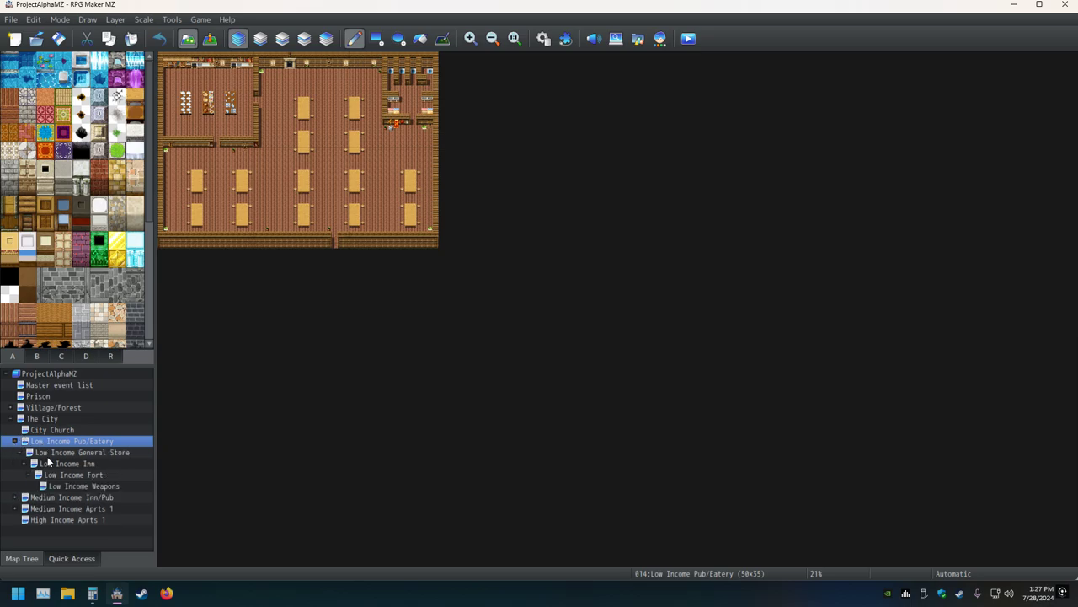
{"action": "left_click", "coordinate": [52, 453]}
{"action": "double_click", "coordinate": [53, 453]}
{"action": "key", "text": "Escape"}
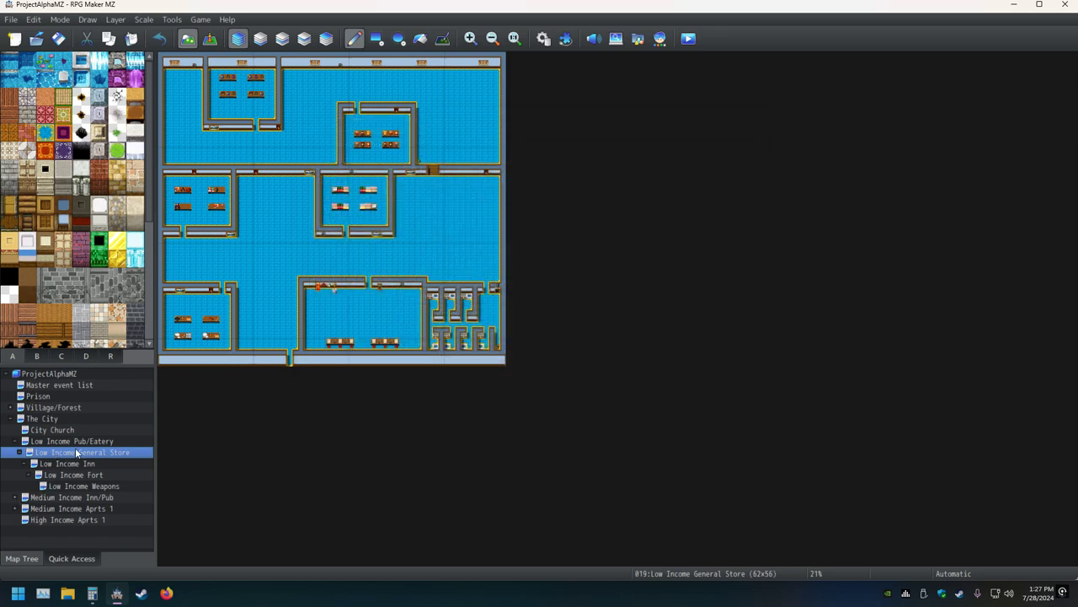
- Set Low Income Pub/Eatery's display name to 'Low Income Pub/Eatery'
{"action": "left_click", "coordinate": [75, 443]}
{"action": "double_click", "coordinate": [75, 442]}
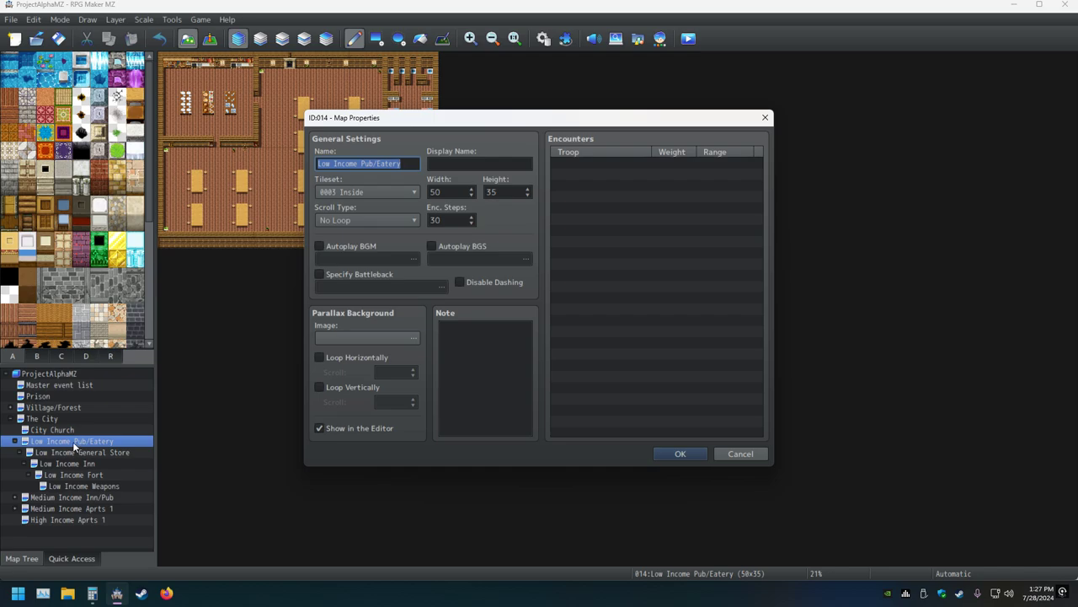
{"action": "key", "text": "Tab"}
{"action": "type", "text": "Low Income Pub/Eatery"}
{"action": "key", "text": "Return"}
- Set Low Income General Store's display name to 'Low Income General Store'
{"action": "key", "text": "Down"}
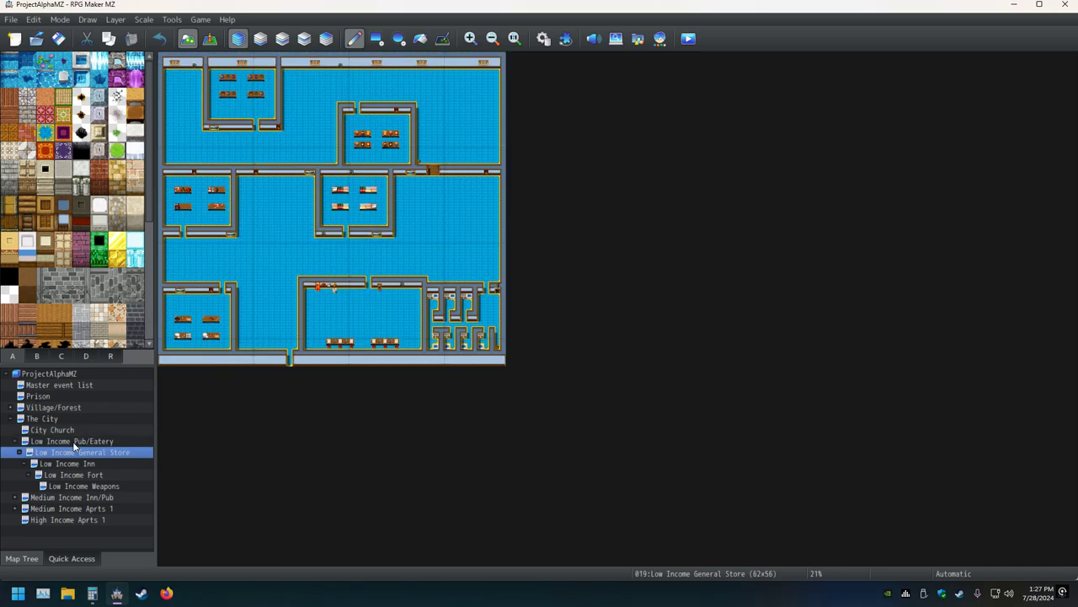
{"action": "key", "text": "Return"}
{"action": "key", "text": "ctrl+c"}
{"action": "key", "text": "Tab"}
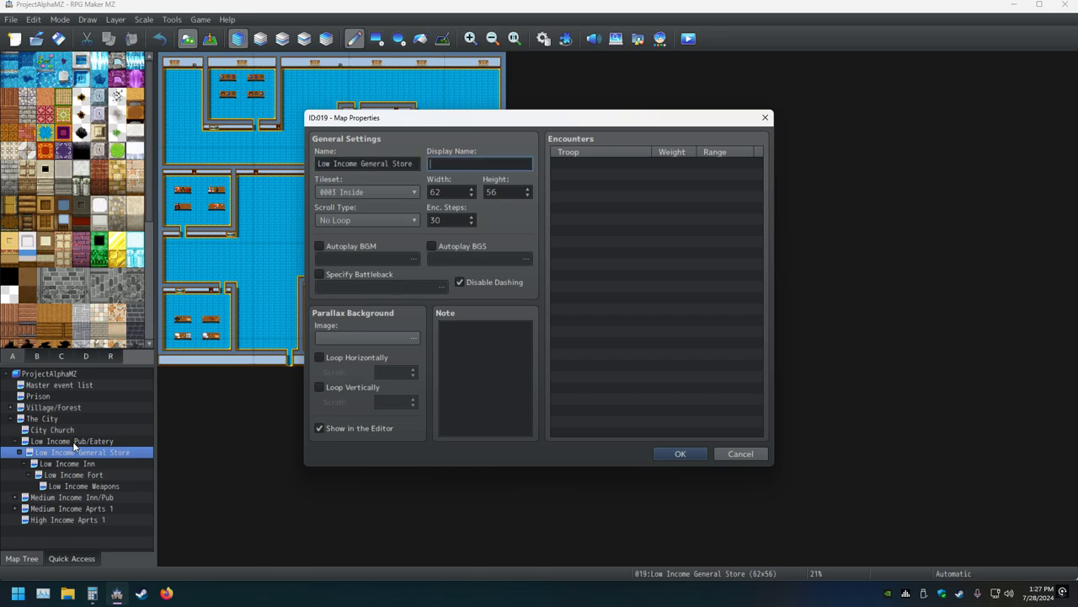
{"action": "key", "text": "ctrl+v"}
{"action": "key", "text": "Return"}
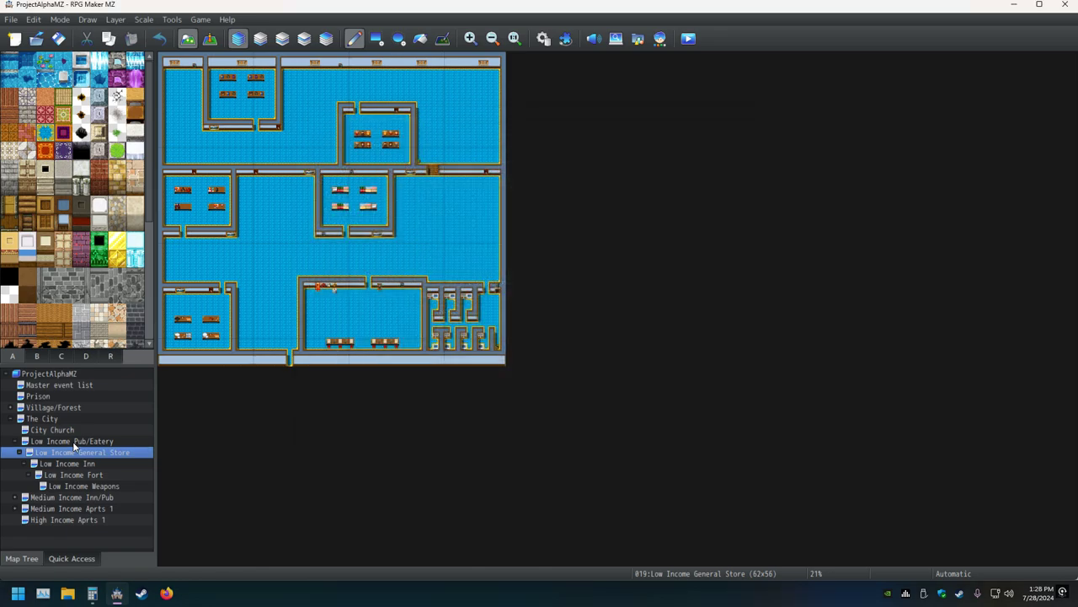
- Set Low Income Inn's display name to 'Low Income Inn'
{"action": "key", "text": "Down"}
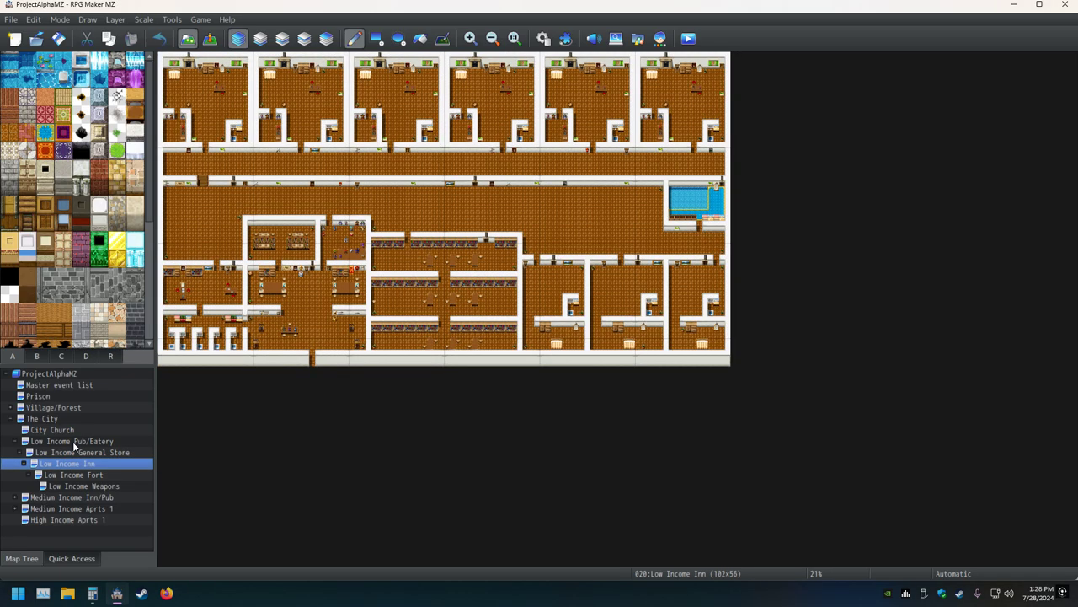
{"action": "key", "text": "space"}
{"action": "key", "text": "Return"}
{"action": "key", "text": "space"}
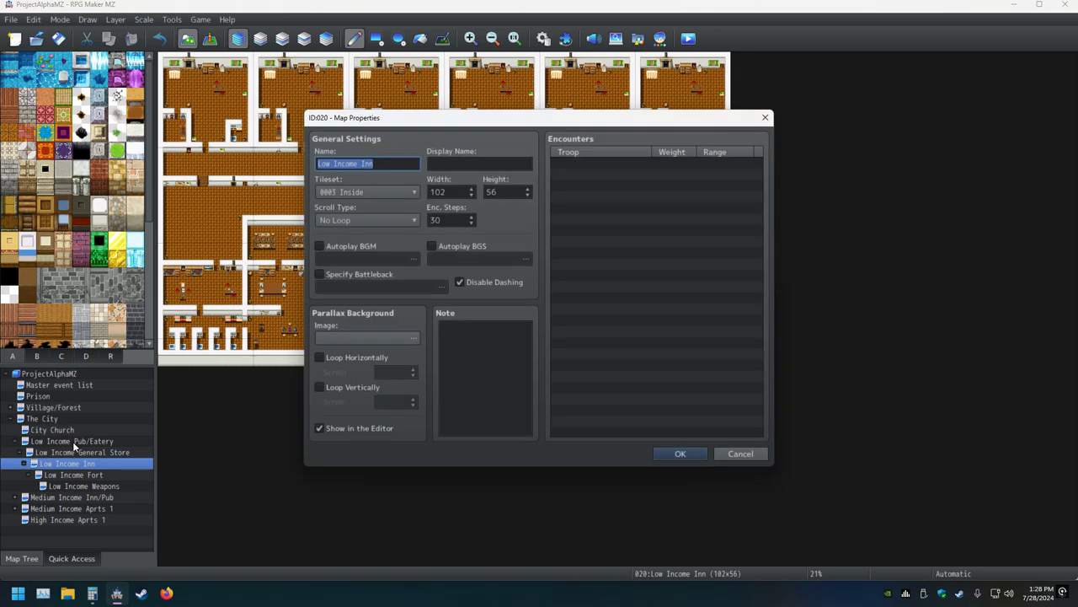
{"action": "key", "text": "Tab"}
{"action": "type", "text": "Low Income Inn"}
{"action": "key", "text": "Return"}
- Set Low Income Fort's display name to 'Low Income Fort'
{"action": "key", "text": "Down"}
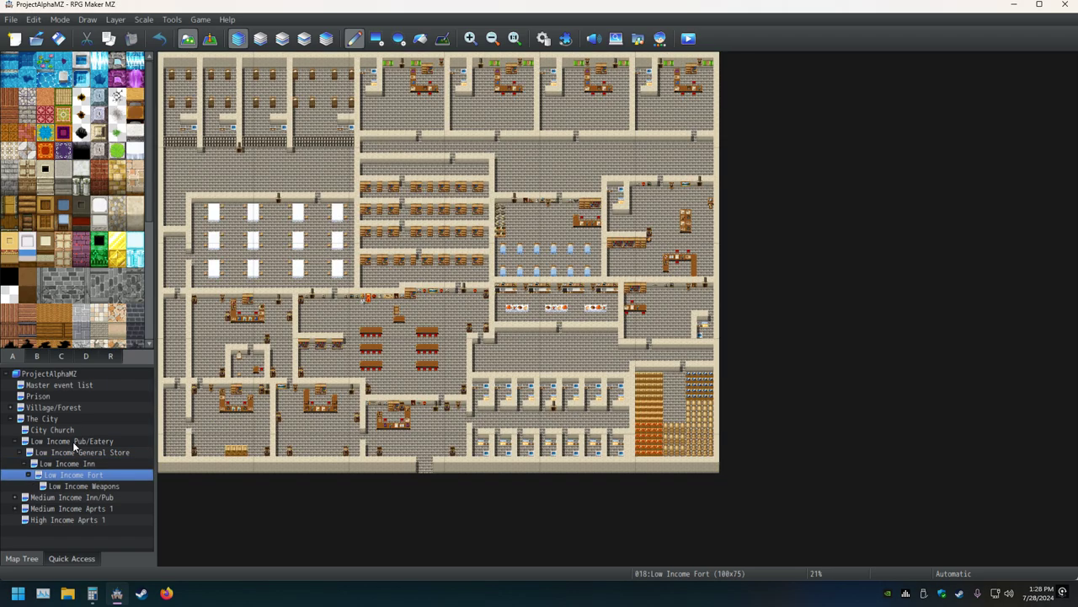
{"action": "key", "text": "space"}
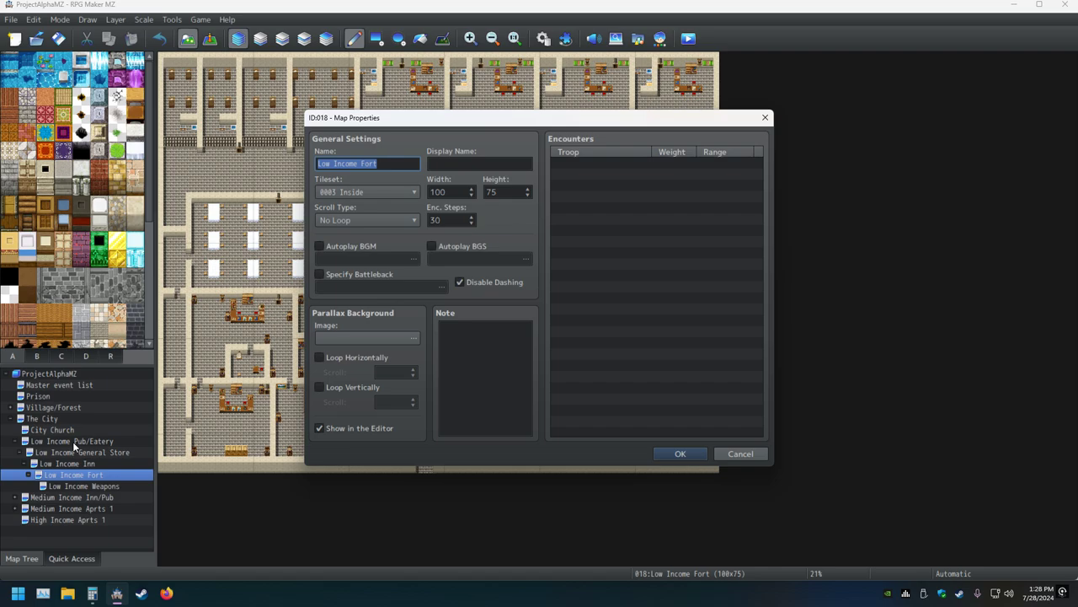
{"action": "key", "text": "Tab"}
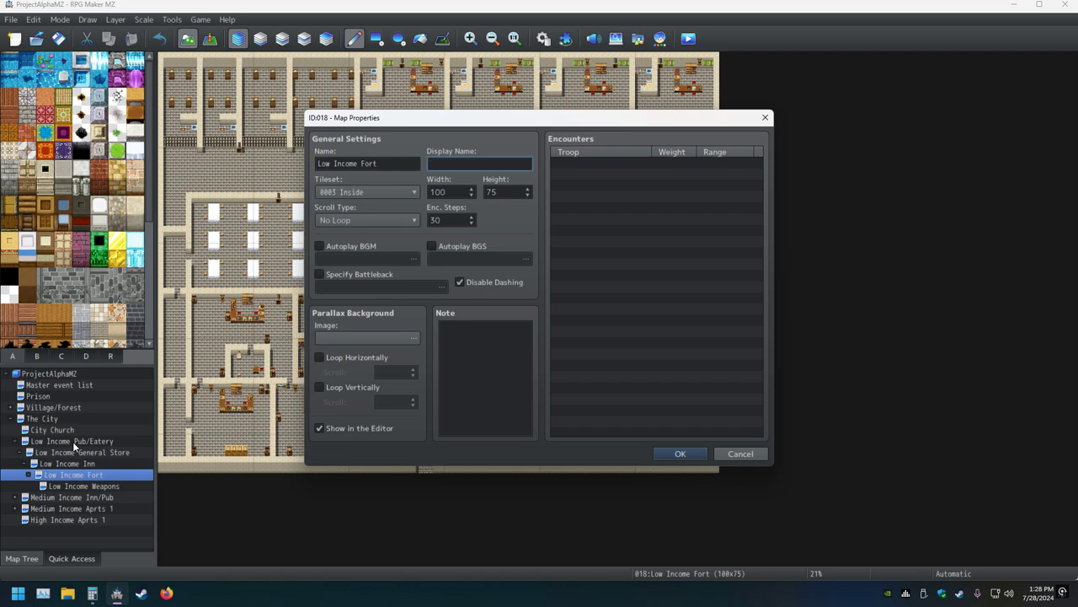
{"action": "key", "text": "ctrl+v"}
{"action": "key", "text": "Return"}
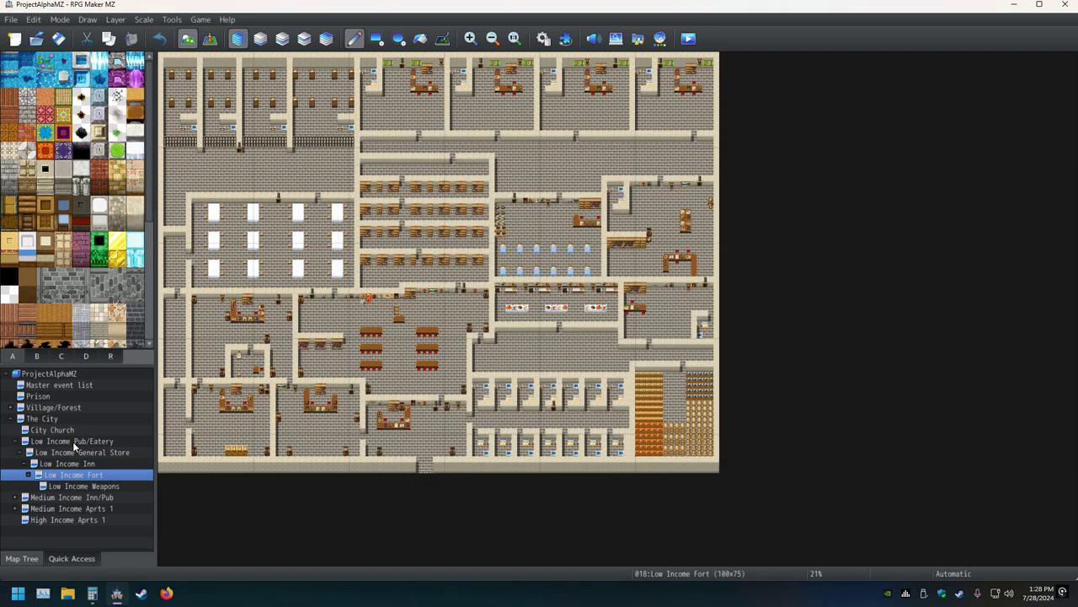
- Set Low Income Weapons' display name to 'Low Income Weapons'
{"action": "key", "text": "Down"}
{"action": "key", "text": "space"}
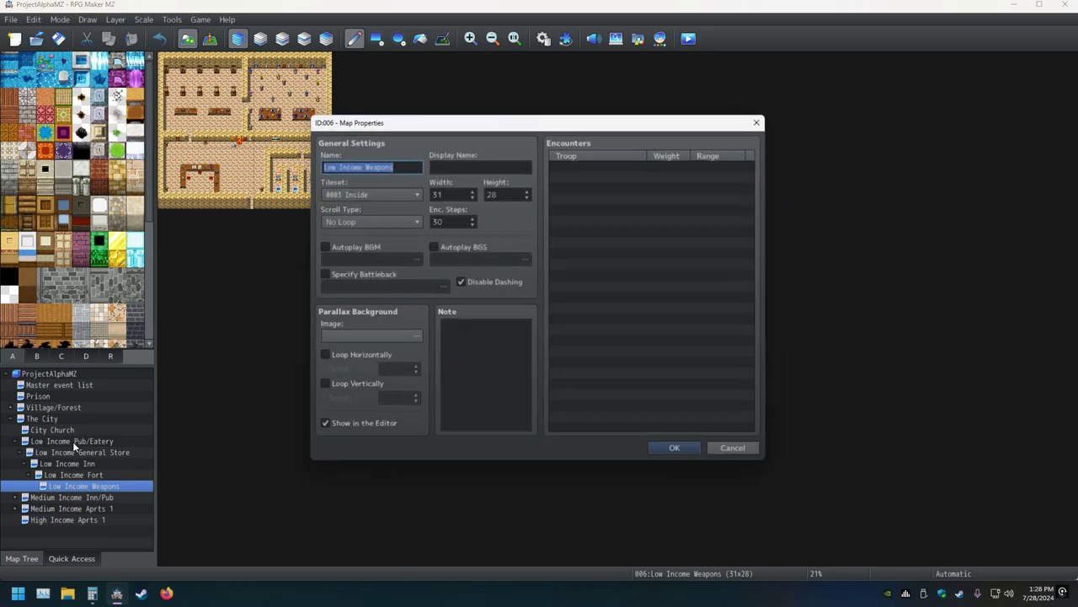
{"action": "key", "text": "Tab"}
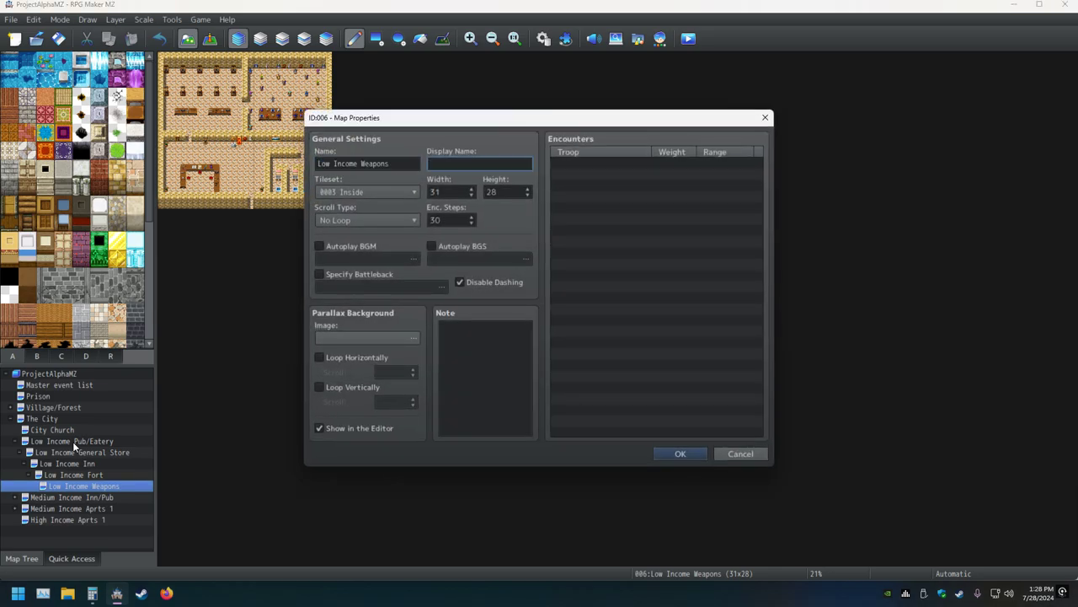
{"action": "key", "text": "ctrl+v"}
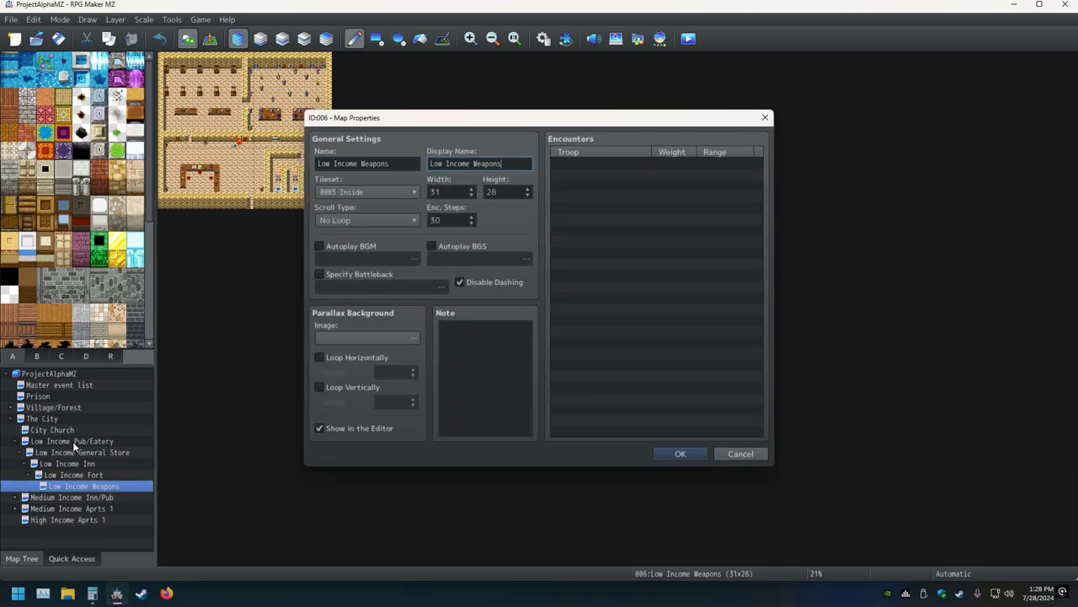
{"action": "key", "text": "Return"}
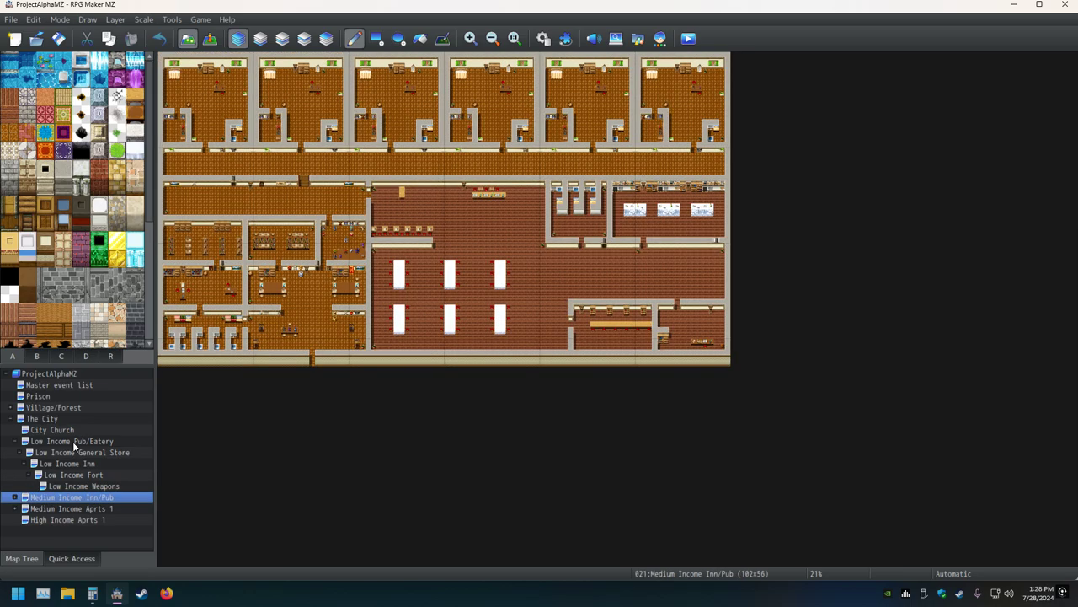
- Collapse Low Income Pub/Eatery, expand Medium Income Inn/Pub and set its display name to its map name
{"action": "left_click", "coordinate": [15, 440]}
{"action": "left_click", "coordinate": [15, 452]}
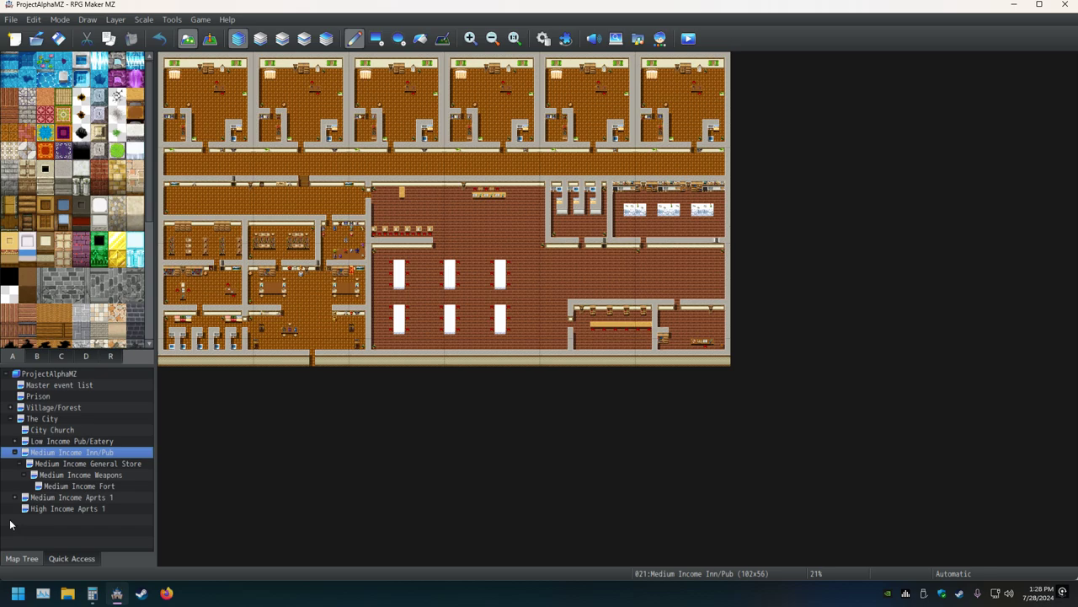
{"action": "key", "text": "space"}
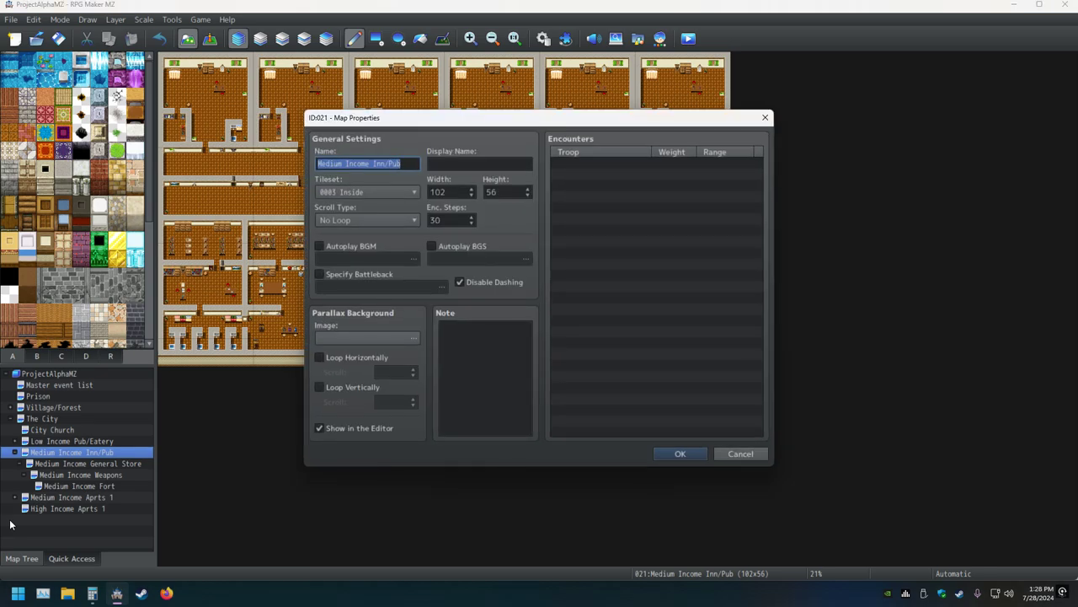
{"action": "key", "text": "Tab"}
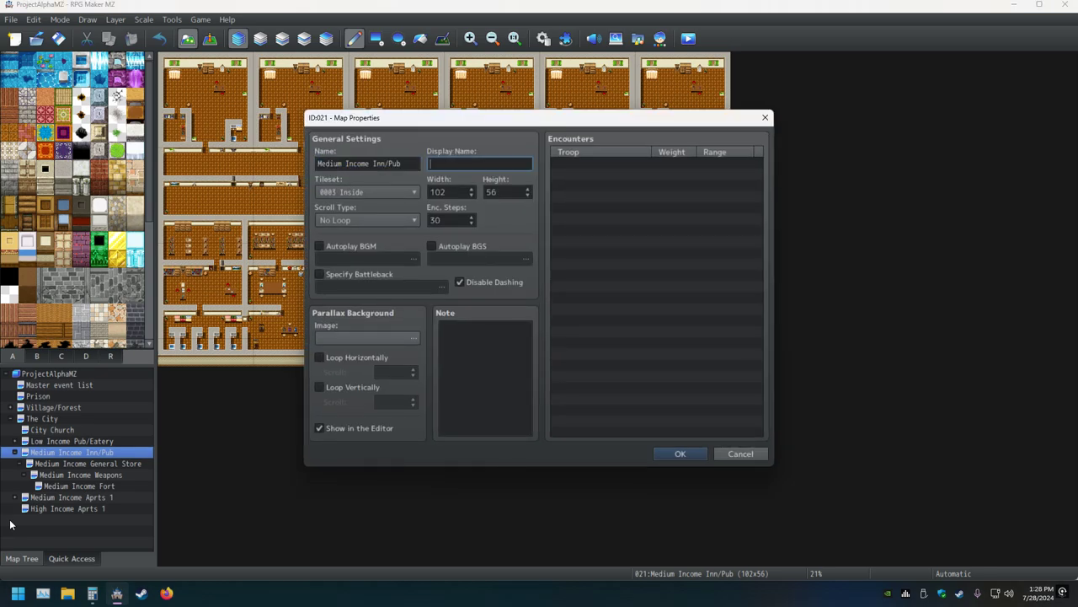
{"action": "key", "text": "ctrl+v"}
{"action": "key", "text": "Return"}
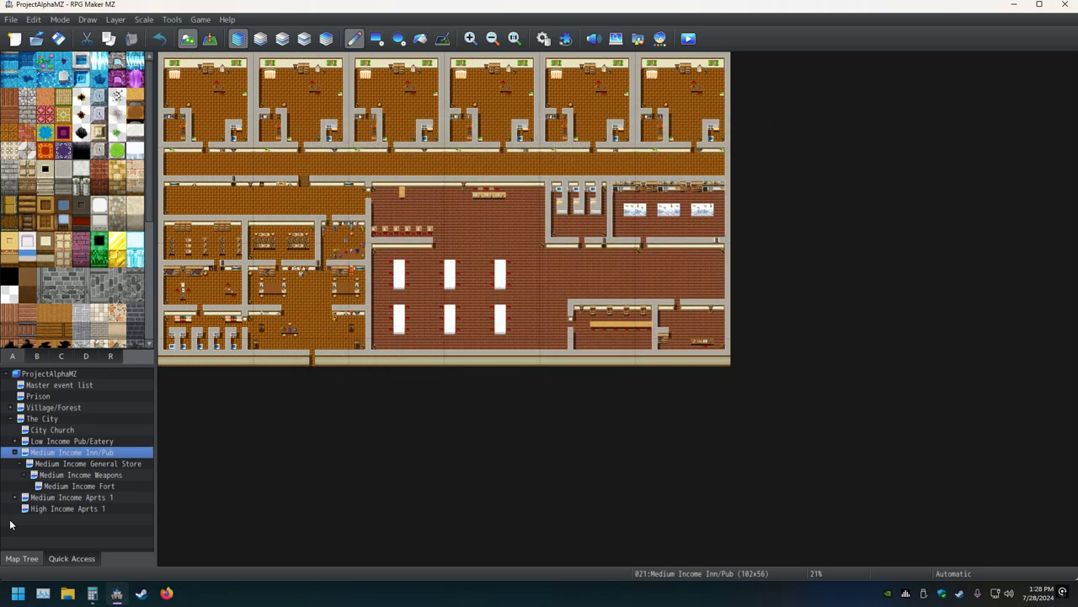
- Set display names 'Medium Income General Store' and 'Medium Income Weapons' to match their map names
{"action": "key", "text": "Down"}
{"action": "key", "text": "space"}
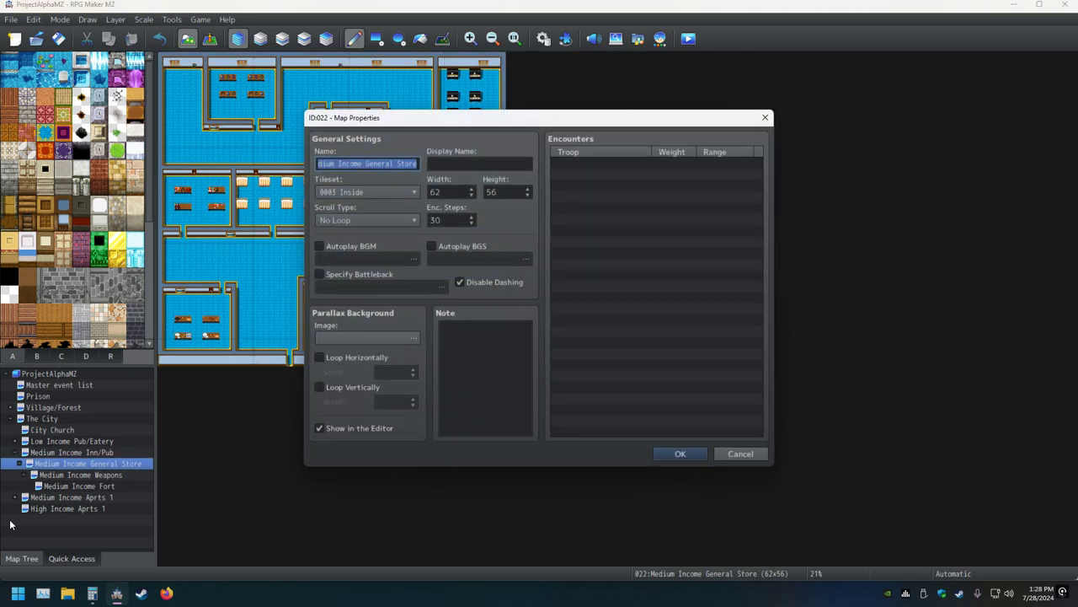
{"action": "key", "text": "ctrl+c"}
{"action": "key", "text": "Tab"}
{"action": "key", "text": "ctrl+v"}
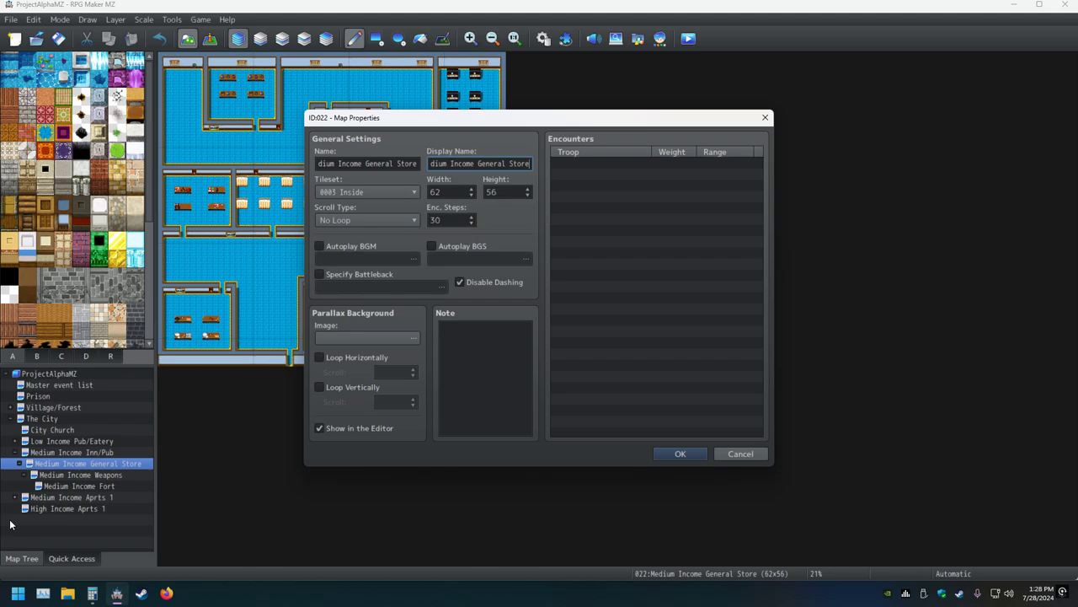
{"action": "key", "text": "Return"}
{"action": "key", "text": "Down"}
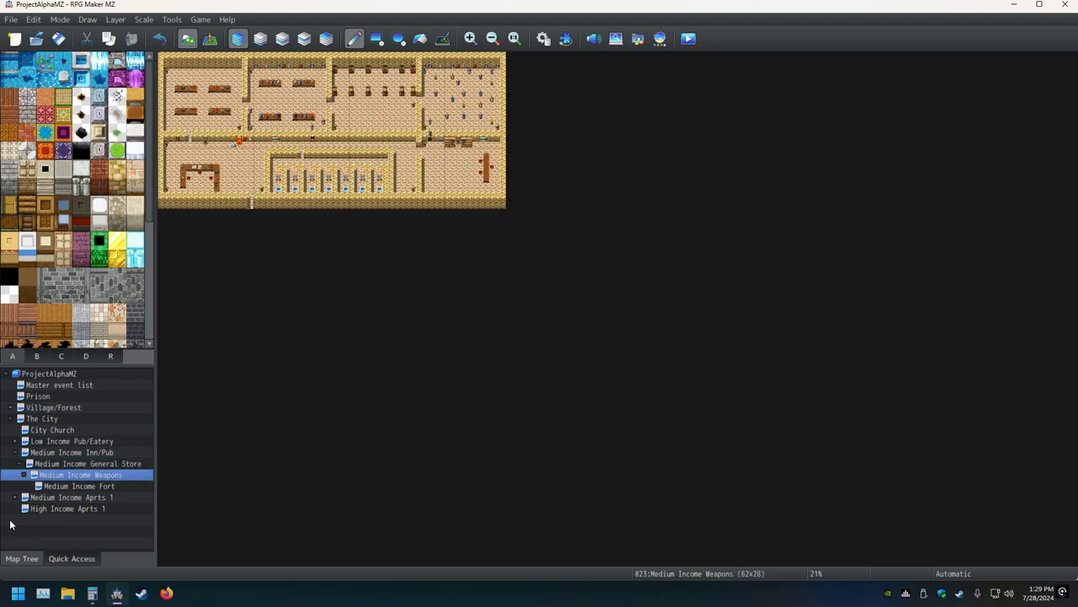
{"action": "key", "text": "space"}
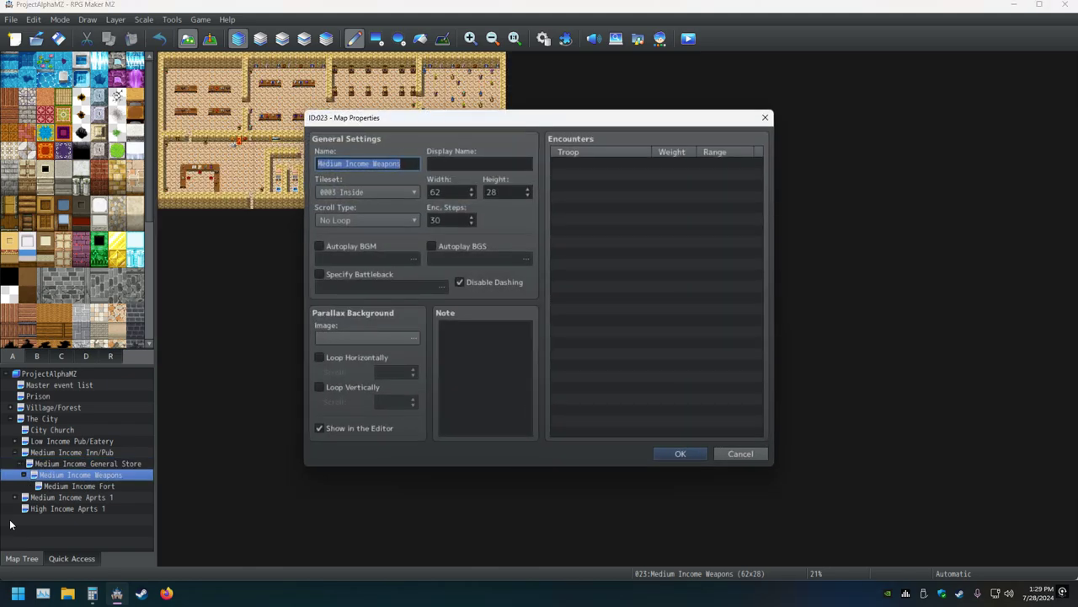
{"action": "key", "text": "ctrl+c"}
{"action": "key", "text": "Tab"}
{"action": "key", "text": "ctrl+v"}
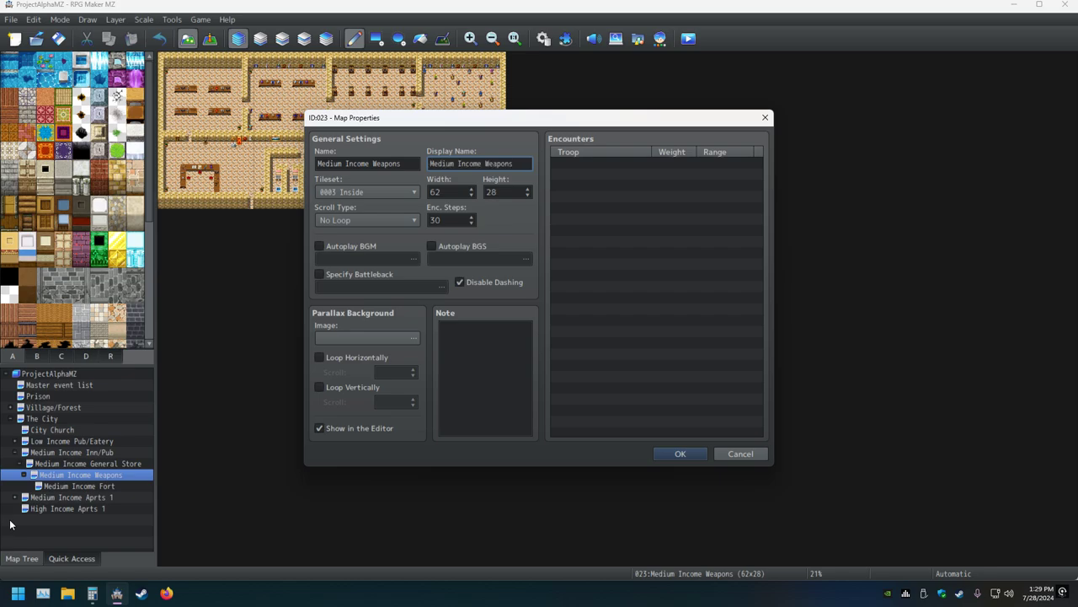
{"action": "key", "text": "Return"}
- Set Medium Income Fort's display name to its map name, then reopen the Inn/Pub map
{"action": "key", "text": "Down"}
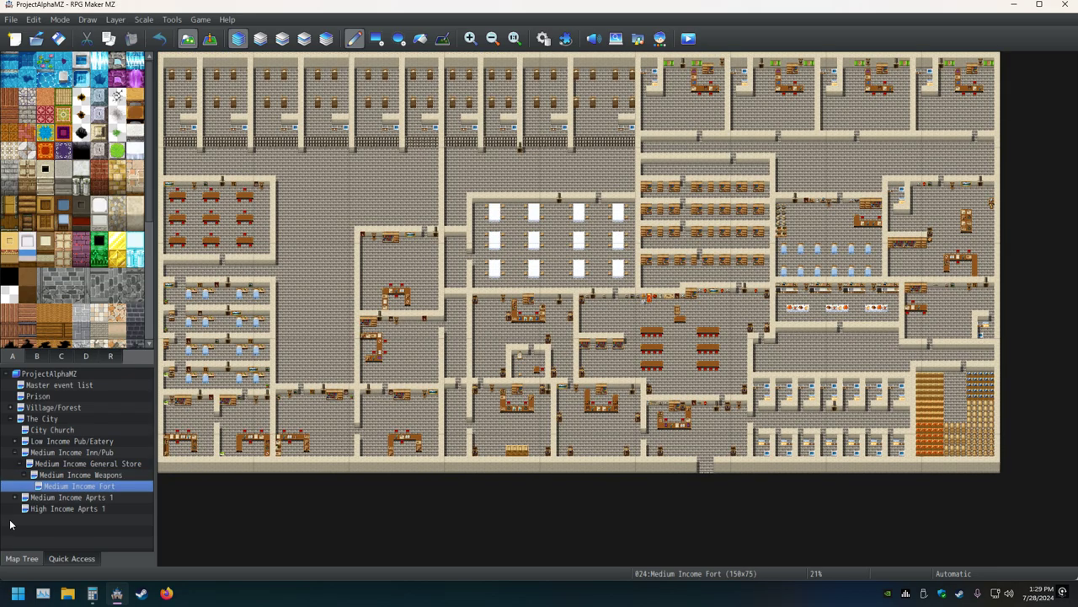
{"action": "key", "text": "space"}
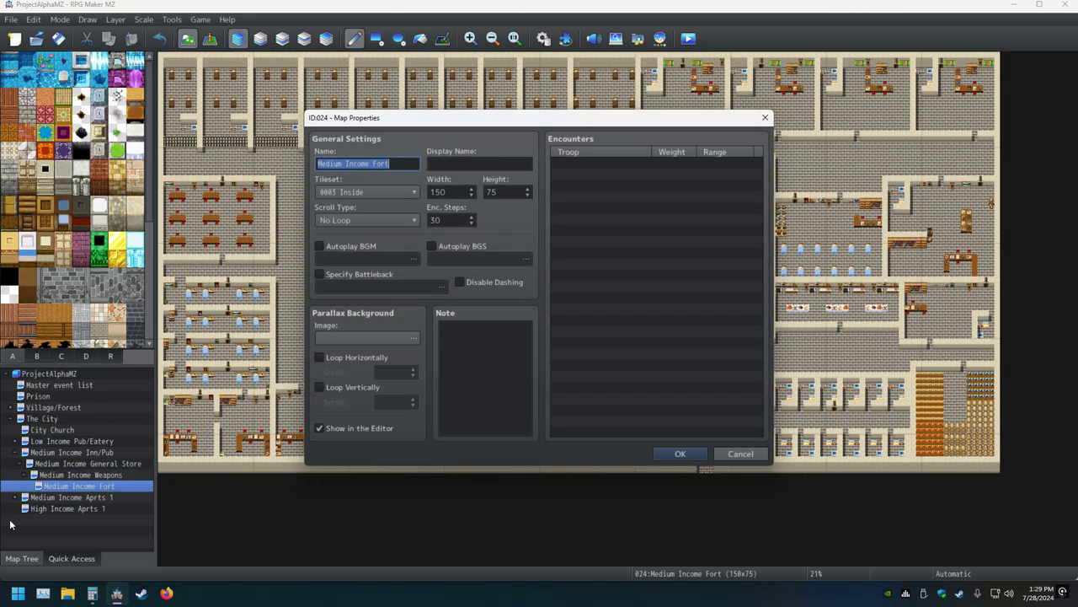
{"action": "key", "text": "ctrl+c"}
{"action": "key", "text": "Tab"}
{"action": "key", "text": "ctrl+v"}
{"action": "key", "text": "Return"}
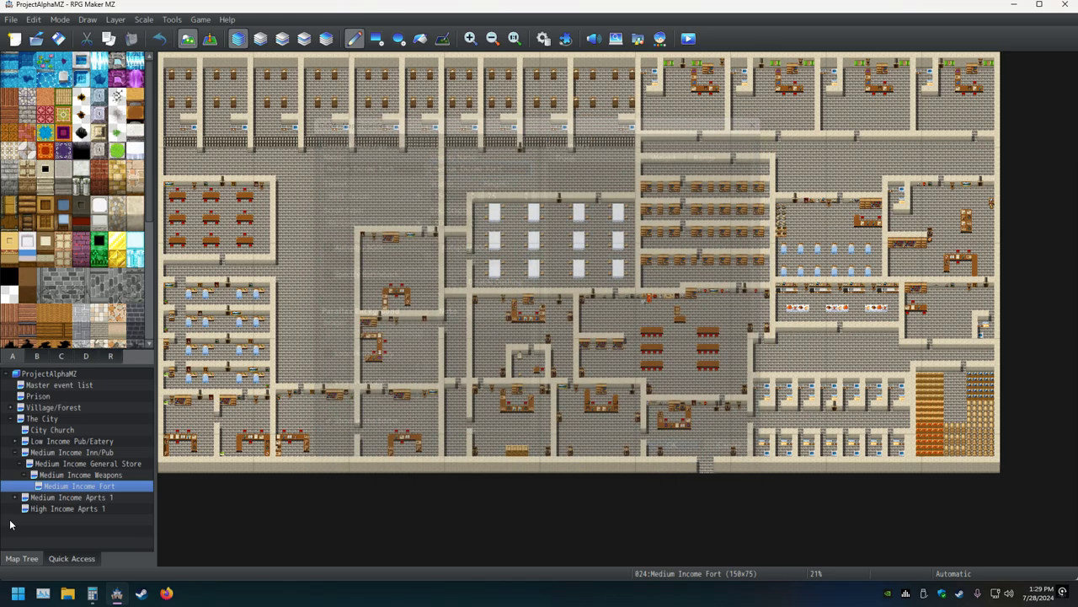
{"action": "left_click", "coordinate": [15, 453]}
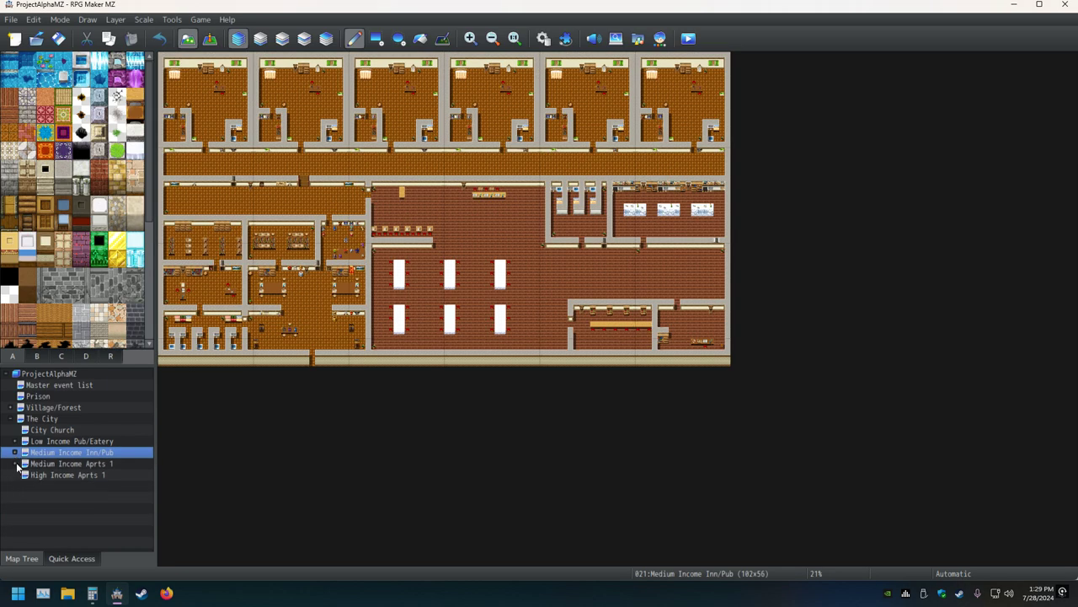
- Expand Medium Income Aprts 1 and paste display names into Aprts 1 and Aprts 2
{"action": "left_click", "coordinate": [15, 463]}
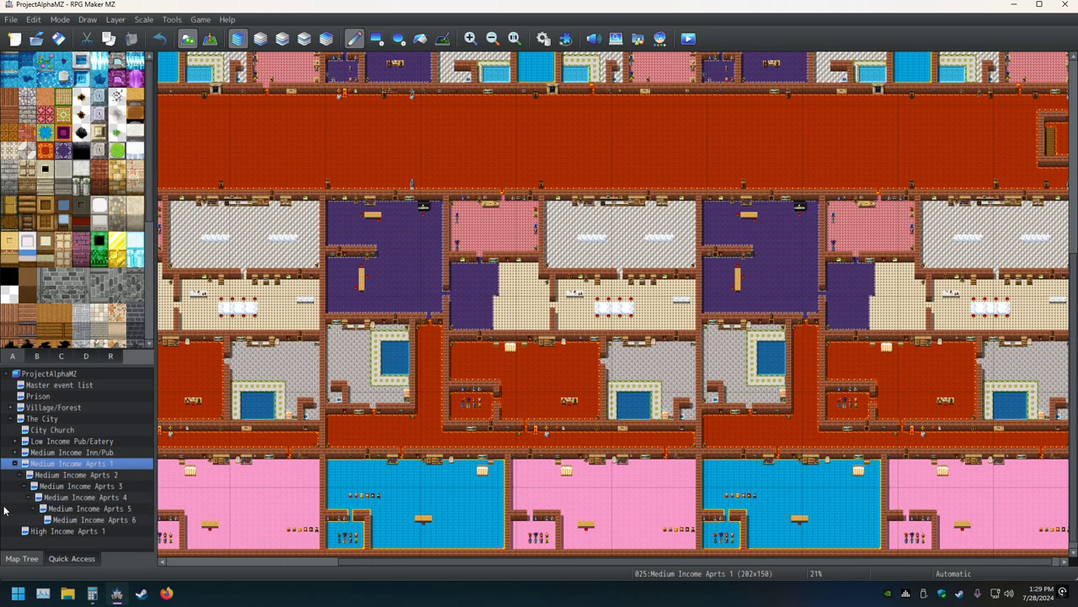
{"action": "key", "text": "space"}
{"action": "key", "text": "Tab"}
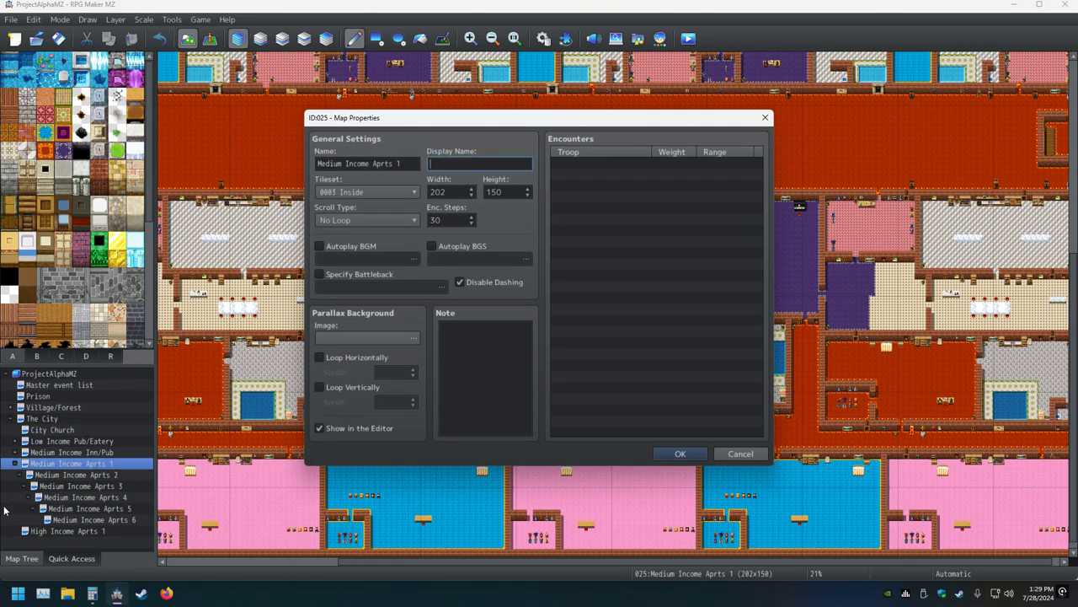
{"action": "key", "text": "ctrl+v"}
{"action": "key", "text": "Return"}
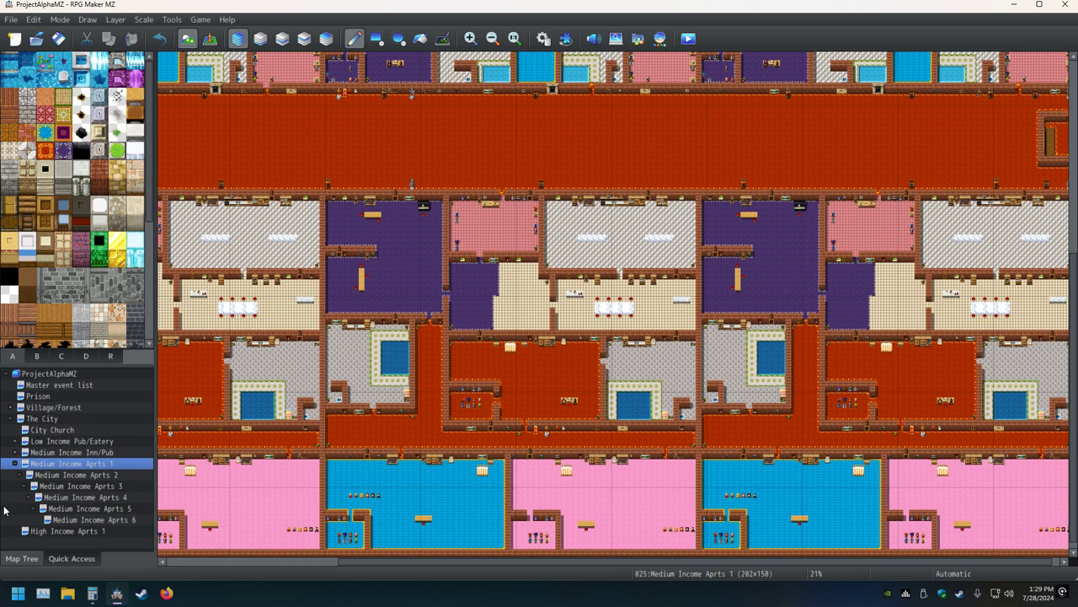
{"action": "key", "text": "Tab"}
{"action": "key", "text": "Tab"}
{"action": "key", "text": "Tab"}
{"action": "key", "text": "Tab"}
{"action": "key", "text": "Tab"}
{"action": "key", "text": "Tab"}
{"action": "key", "text": "Tab"}
{"action": "key", "text": "Tab"}
{"action": "key", "text": "Tab"}
{"action": "key", "text": "Tab"}
{"action": "key", "text": "Tab"}
{"action": "key", "text": "Tab"}
{"action": "key", "text": "Tab"}
{"action": "key", "text": "Tab"}
{"action": "key", "text": "Tab"}
{"action": "key", "text": "Tab"}
{"action": "key", "text": "Tab"}
{"action": "key", "text": "Tab"}
{"action": "key", "text": "Tab"}
{"action": "key", "text": "Tab"}
{"action": "key", "text": "Down"}
{"action": "key", "text": "space"}
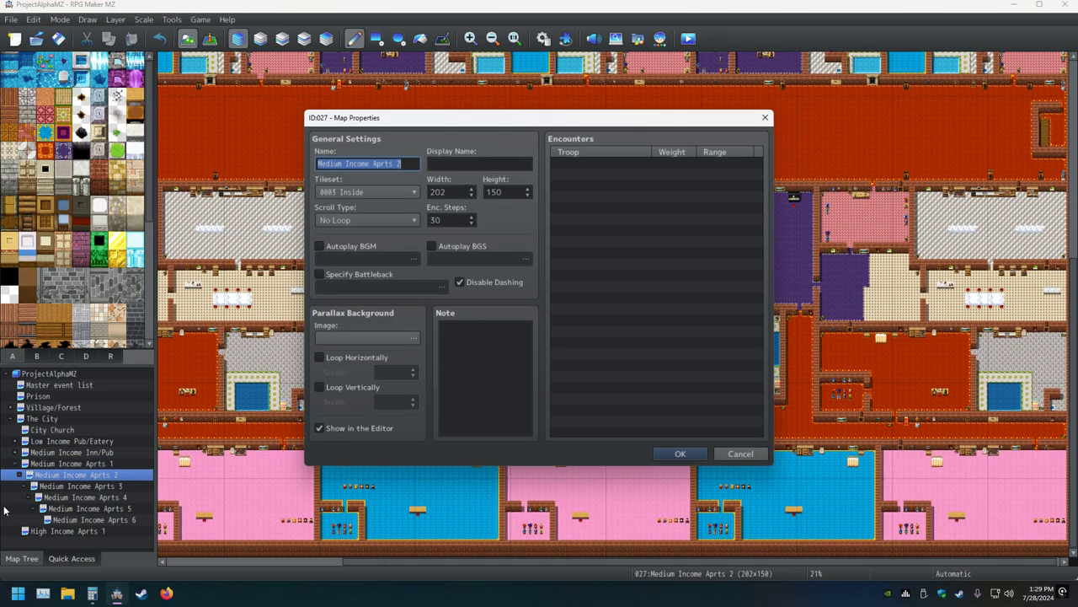
{"action": "key", "text": "Tab"}
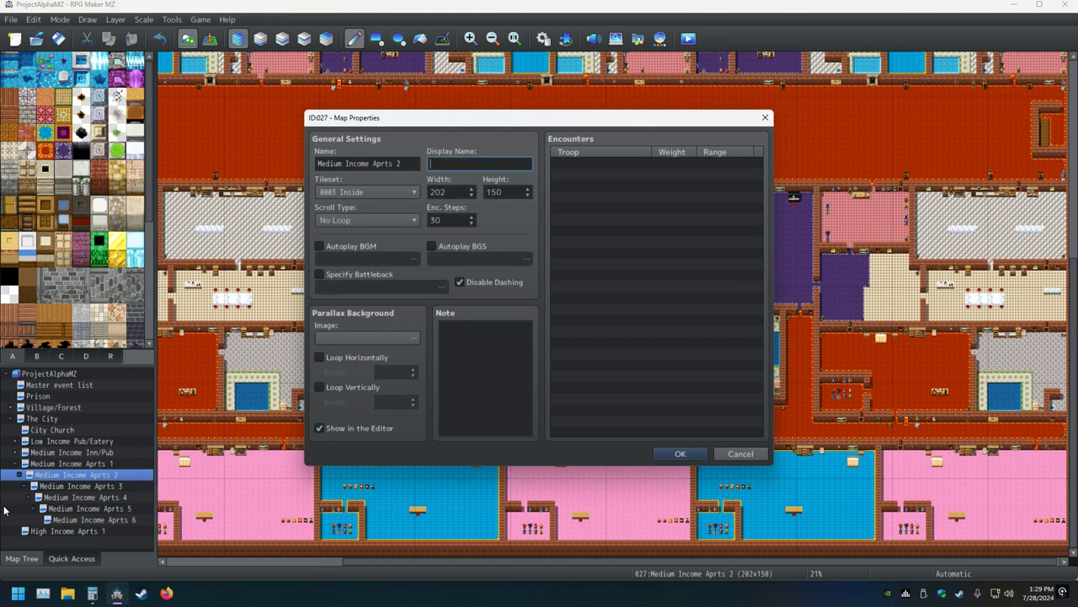
{"action": "key", "text": "ctrl+v"}
{"action": "key", "text": "Return"}
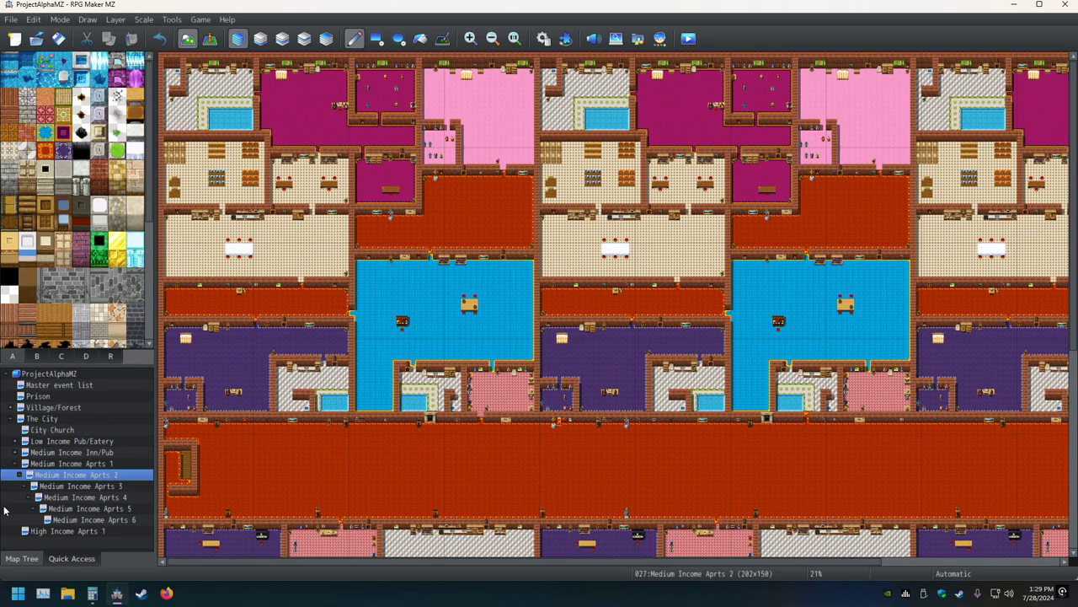
- Give Medium Income Aprts 3 and Aprts 4 display names matching their map names
{"action": "left_click", "coordinate": [40, 465]}
{"action": "key", "text": "Down"}
{"action": "key", "text": "Down"}
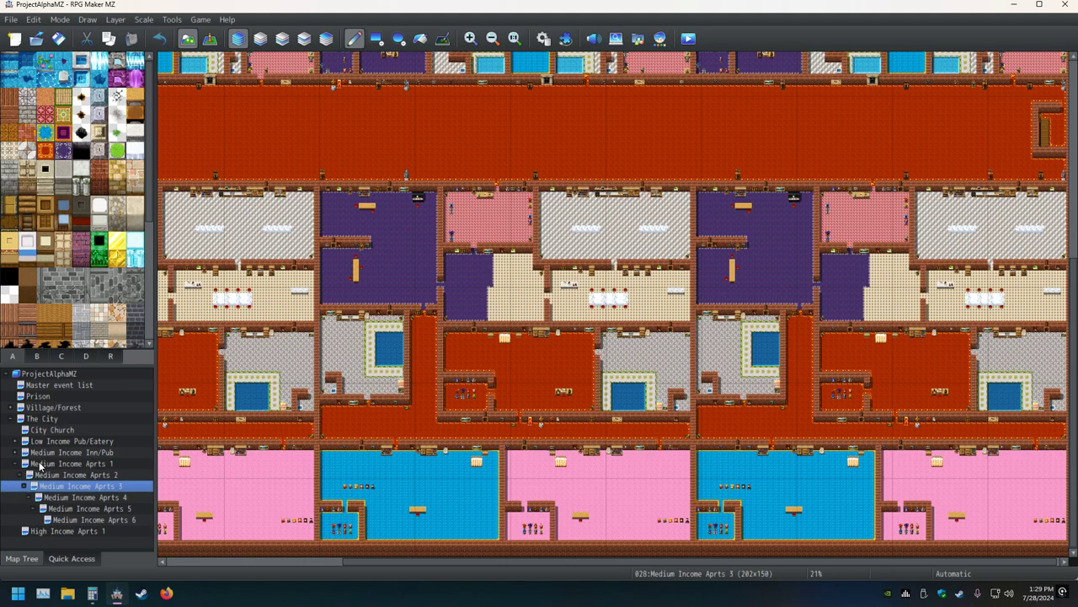
{"action": "key", "text": "Up"}
{"action": "key", "text": "Up"}
{"action": "key", "text": "Down"}
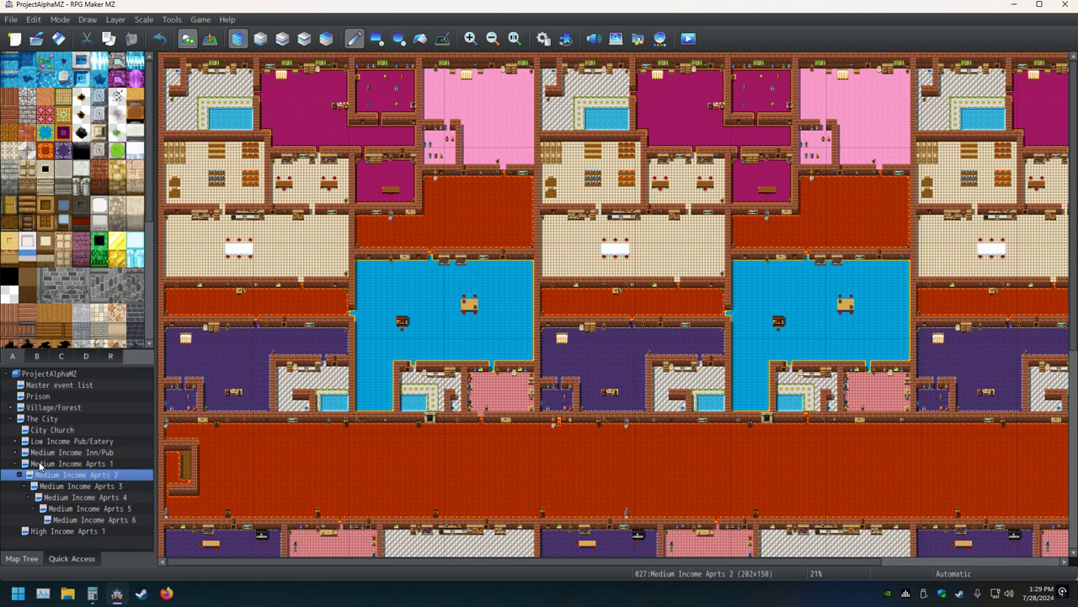
{"action": "key", "text": "Down"}
{"action": "key", "text": "space"}
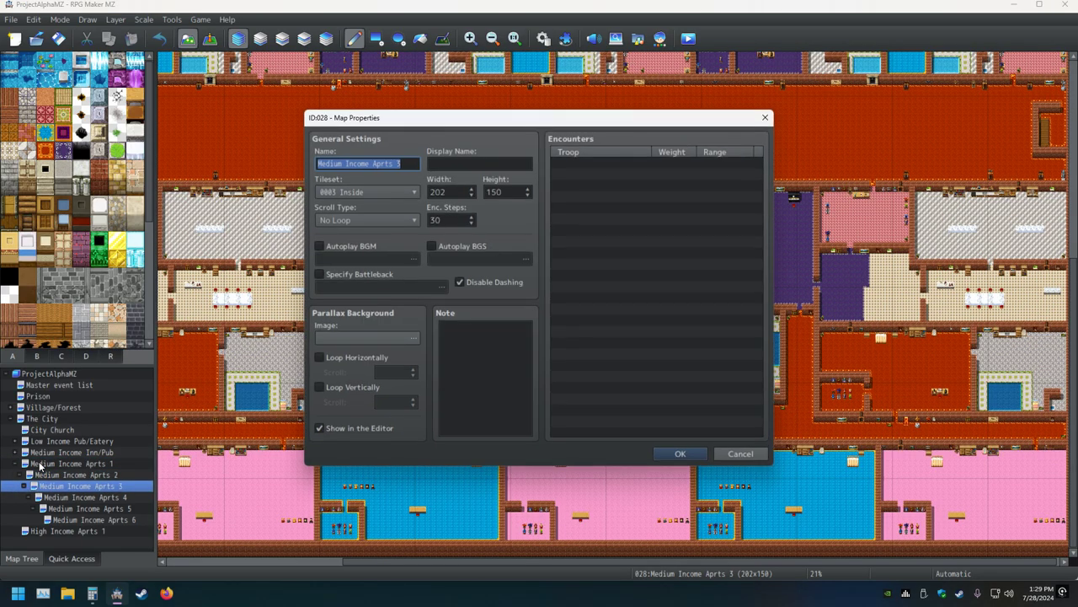
{"action": "key", "text": "Tab"}
{"action": "key", "text": "ctrl+v"}
{"action": "key", "text": "Return"}
{"action": "key", "text": "Down"}
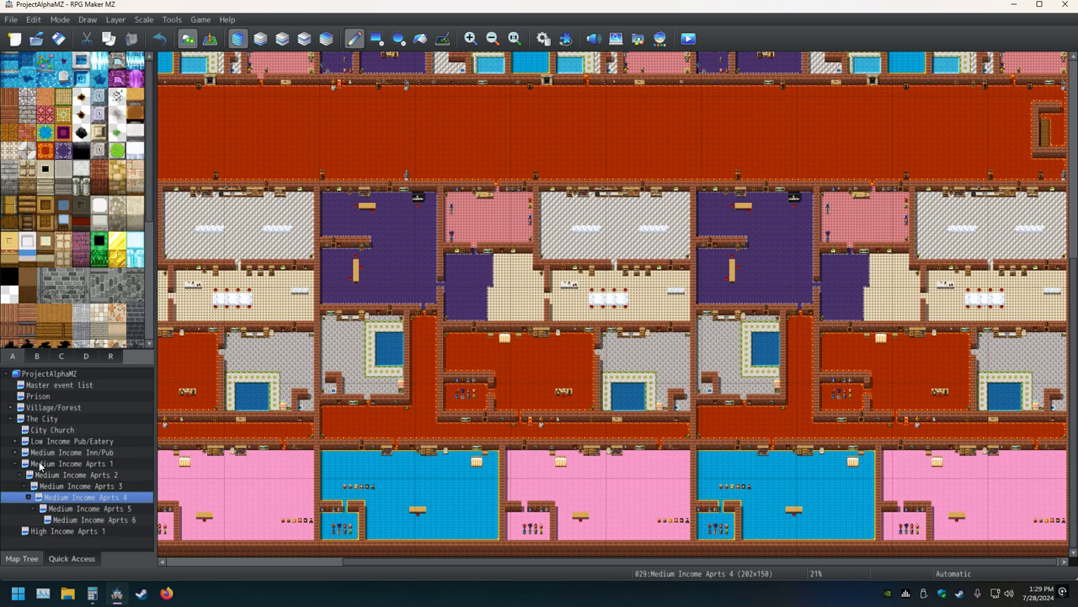
{"action": "key", "text": "space"}
{"action": "key", "text": "Tab"}
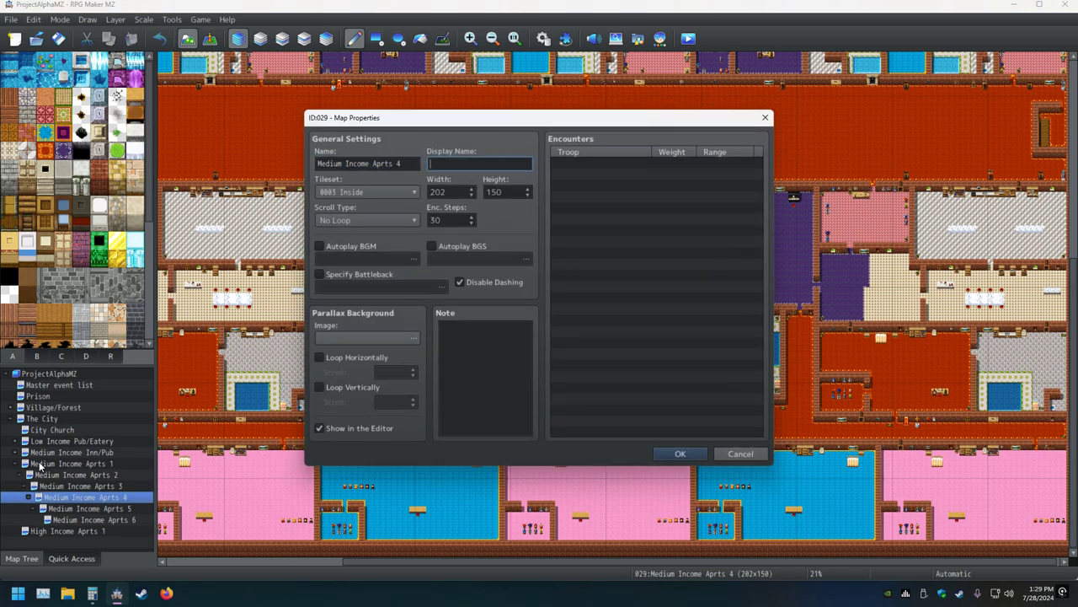
{"action": "key", "text": "ctrl+v"}
{"action": "key", "text": "Return"}
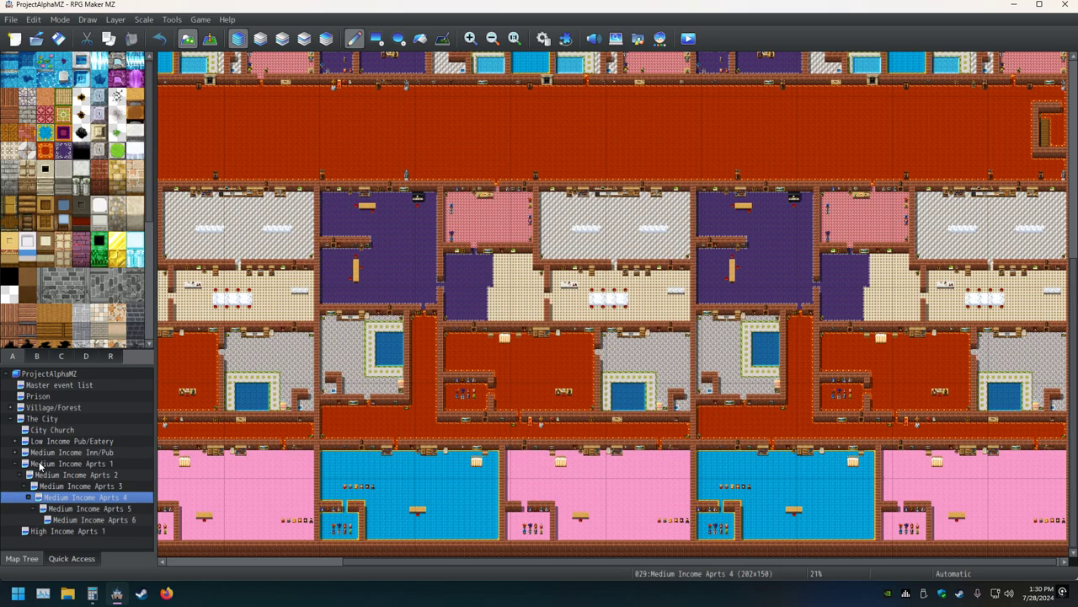
- Re-apply the display names of Medium Income Aprts 1 and 2, and check Aprts 3's properties
{"action": "key", "text": "Up"}
{"action": "key", "text": "Up"}
{"action": "key", "text": "Up"}
{"action": "key", "text": "space"}
{"action": "key", "text": "Tab"}
{"action": "key", "text": "ctrl+v"}
{"action": "key", "text": "Return"}
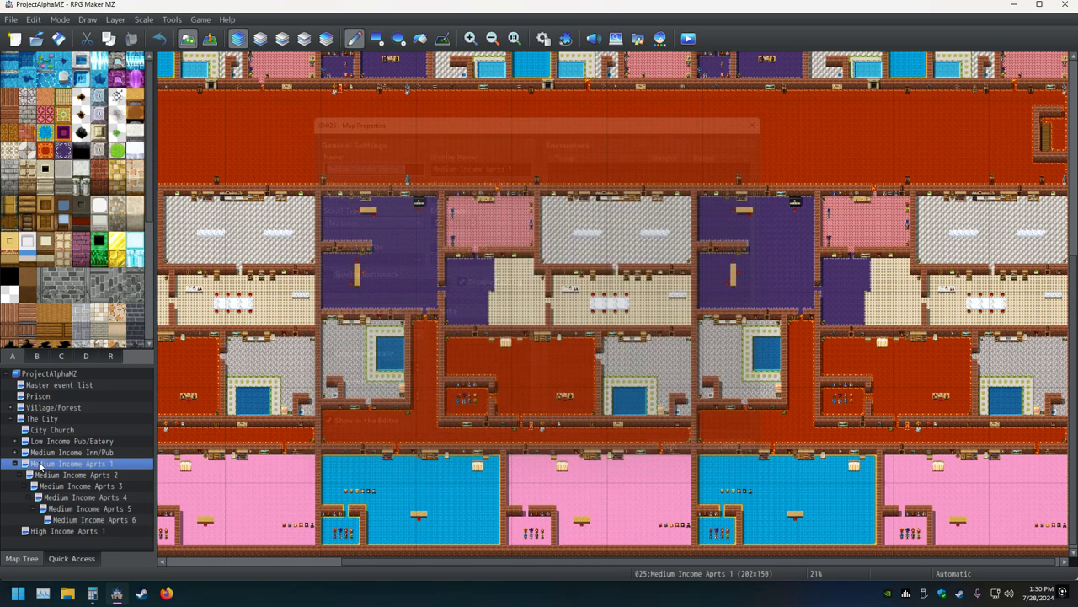
{"action": "key", "text": "Down"}
{"action": "key", "text": "space"}
{"action": "key", "text": "Tab"}
{"action": "key", "text": "ctrl+v"}
{"action": "key", "text": "Return"}
{"action": "key", "text": "Down"}
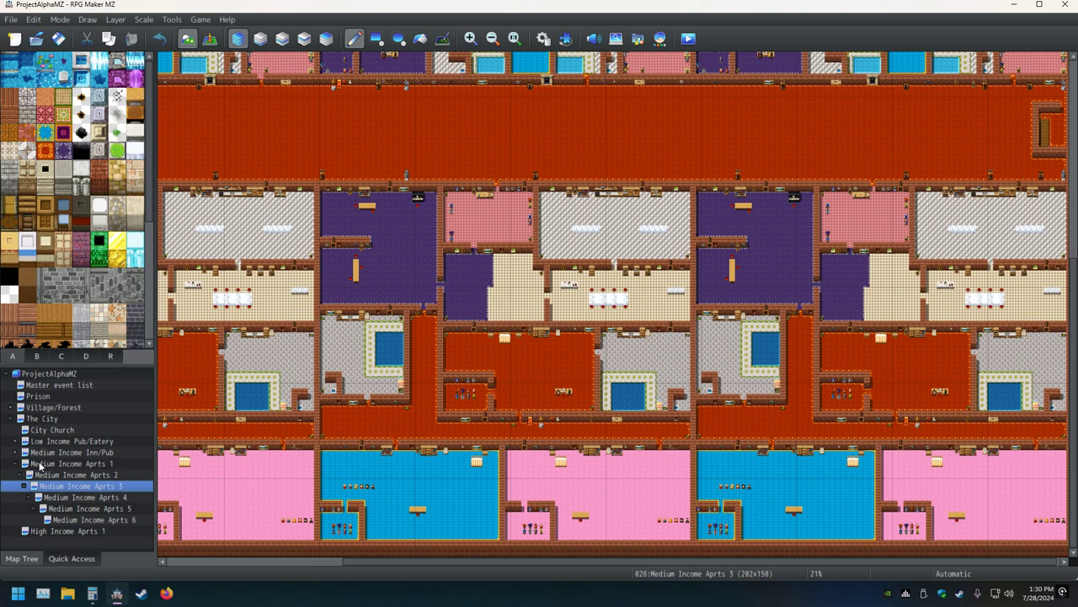
{"action": "key", "text": "space"}
{"action": "key", "text": "Return"}
- Fill in matching display names for Medium Income Aprts 4 and Aprts 5
{"action": "key", "text": "Down"}
{"action": "key", "text": "space"}
{"action": "key", "text": "Tab"}
{"action": "key", "text": "ctrl+v"}
{"action": "key", "text": "Return"}
{"action": "key", "text": "Down"}
{"action": "key", "text": "space"}
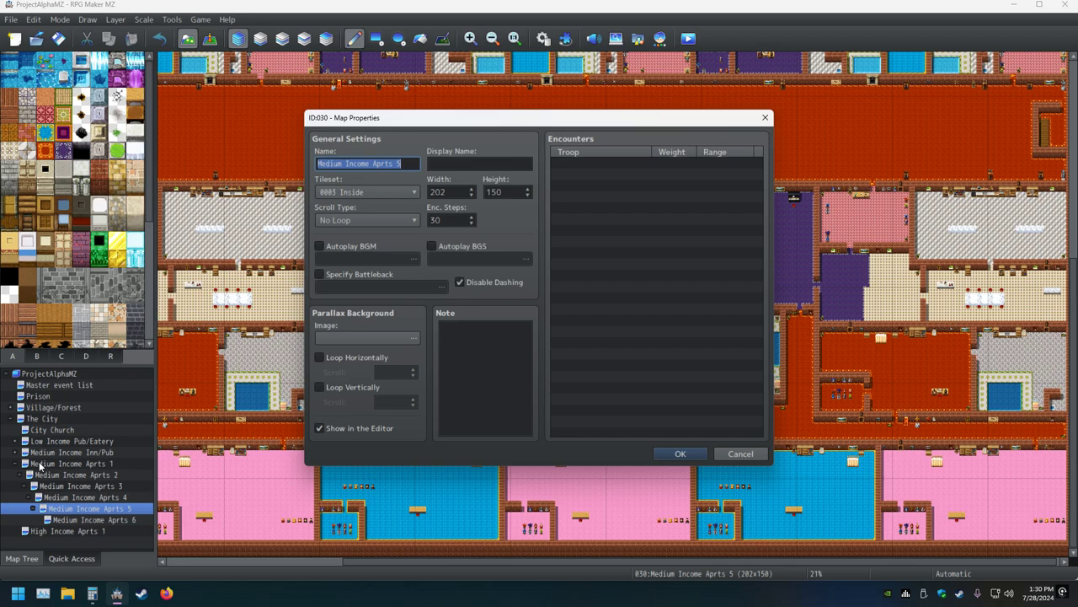
{"action": "key", "text": "Tab"}
{"action": "key", "text": "ctrl+v"}
{"action": "key", "text": "Return"}
- Fill in matching display names for Medium Income Aprts 6 and High Income Aprts 1
{"action": "key", "text": "Down"}
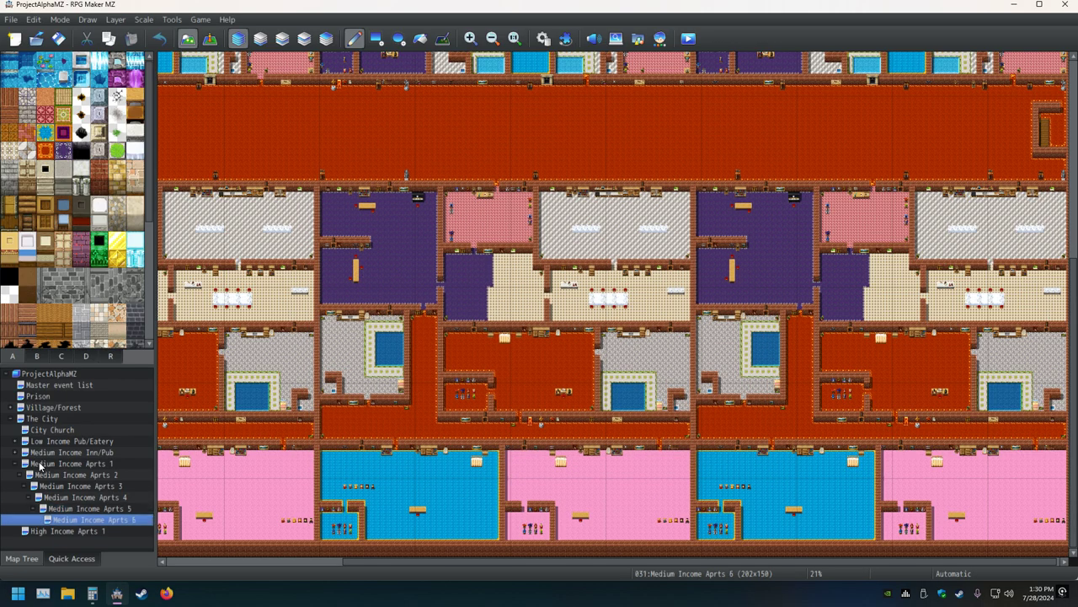
{"action": "key", "text": "space"}
{"action": "key", "text": "Tab"}
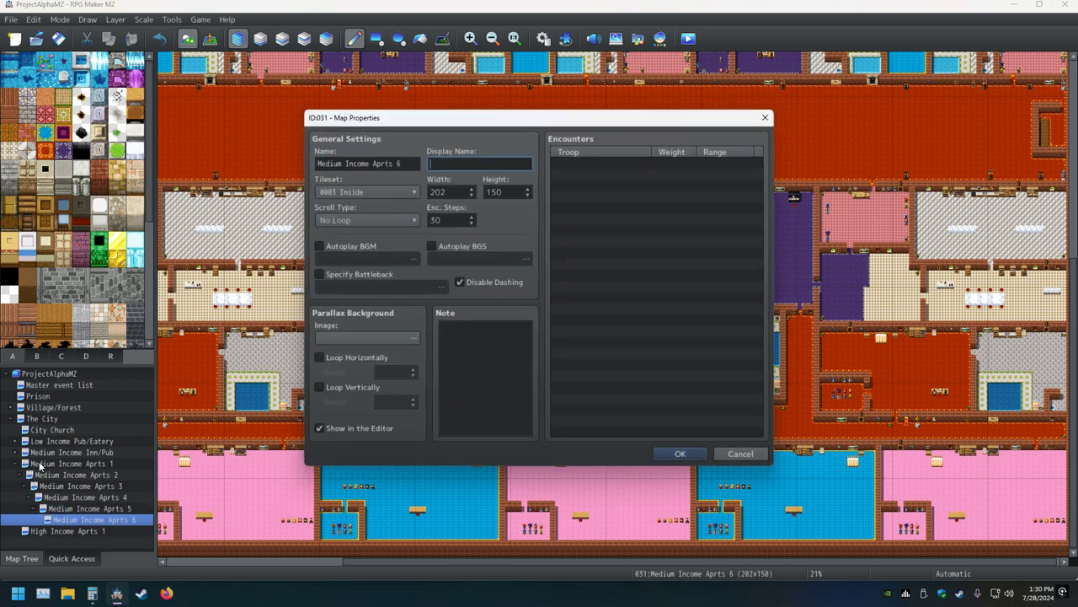
{"action": "key", "text": "ctrl+v"}
{"action": "key", "text": "Return"}
{"action": "key", "text": "Down"}
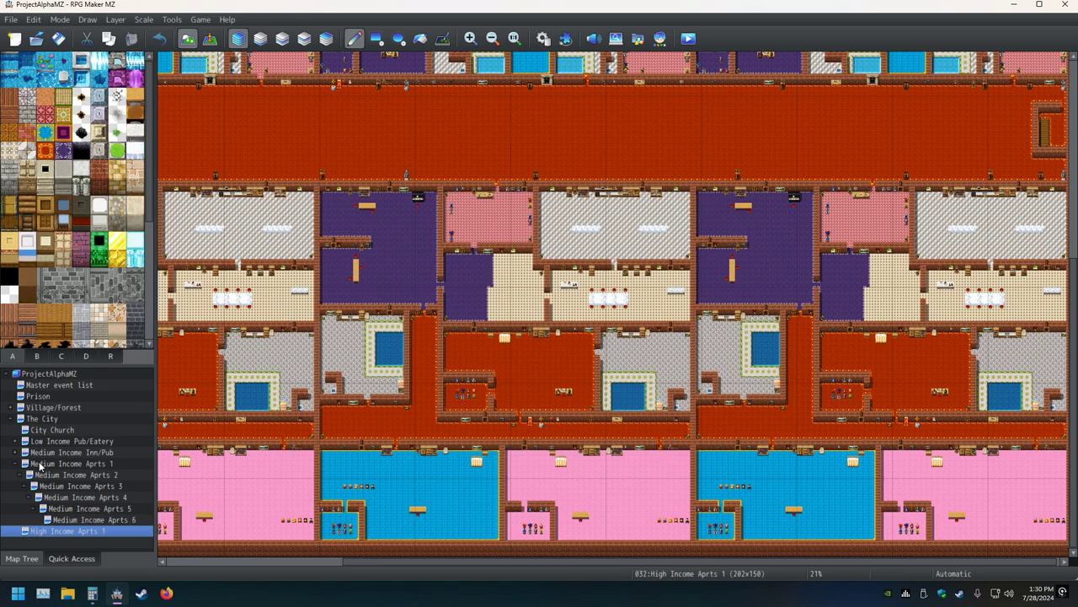
{"action": "key", "text": "space"}
{"action": "key", "text": "Tab"}
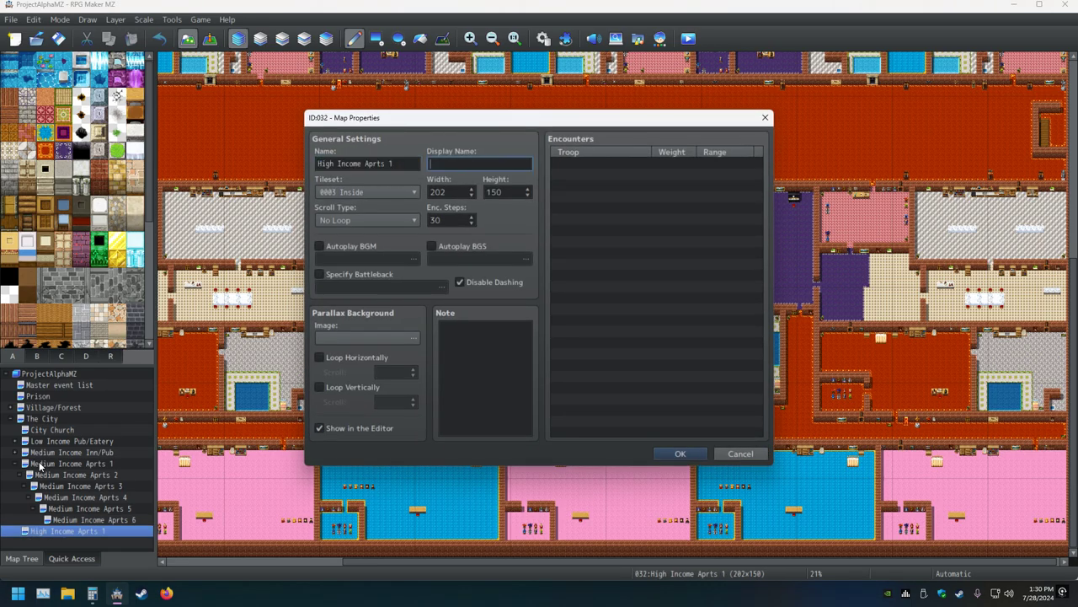
{"action": "key", "text": "ctrl+v"}
{"action": "key", "text": "Return"}
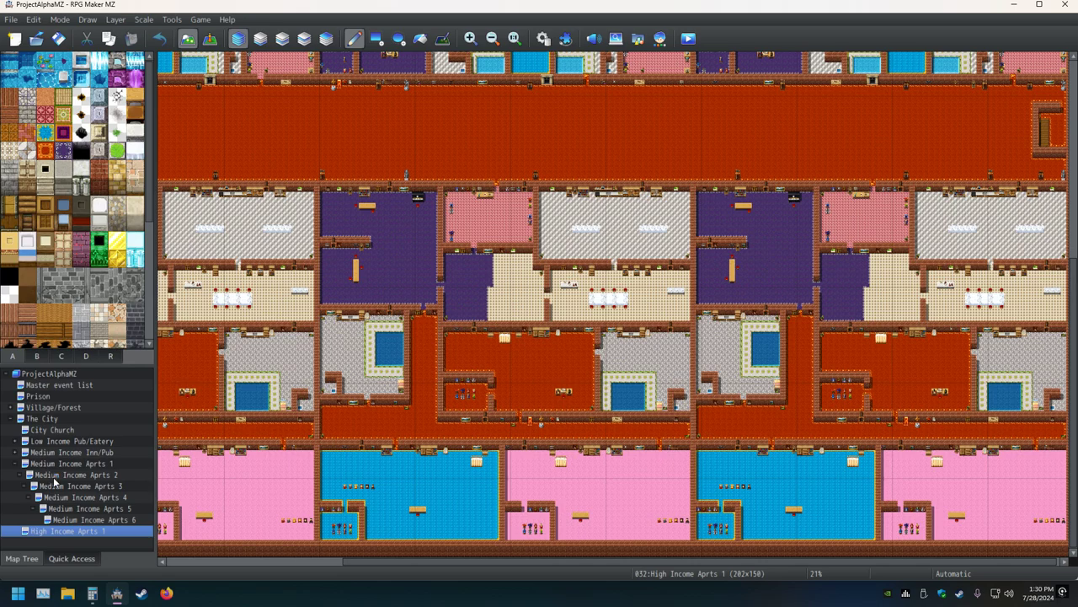
- Collapse the Medium Income Aprts 1 branch and open the High Income Aprts 1 map
{"action": "left_click", "coordinate": [14, 466]}
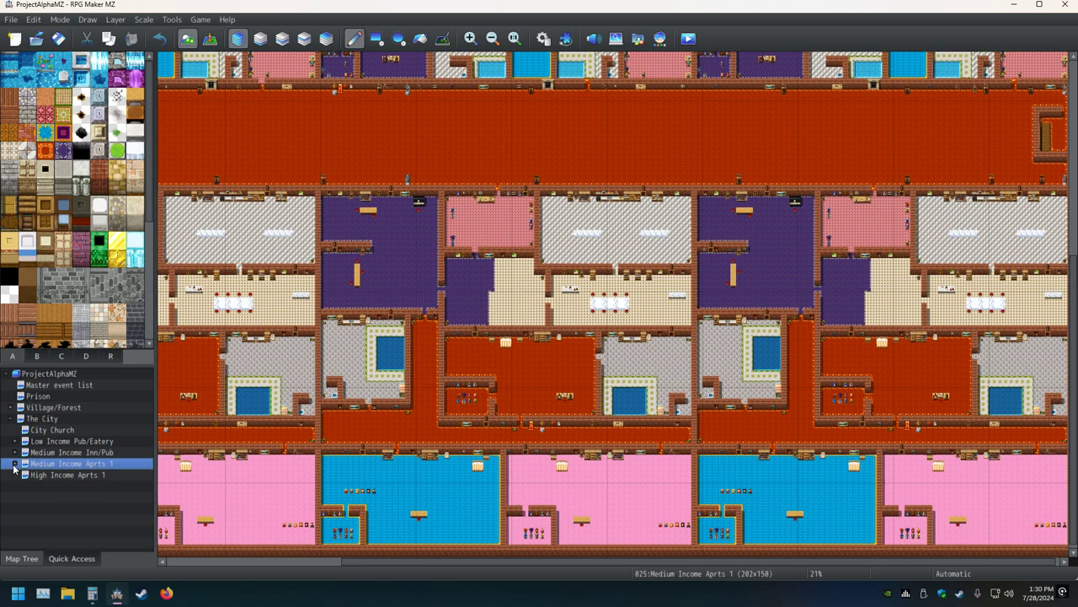
{"action": "left_click", "coordinate": [39, 475]}
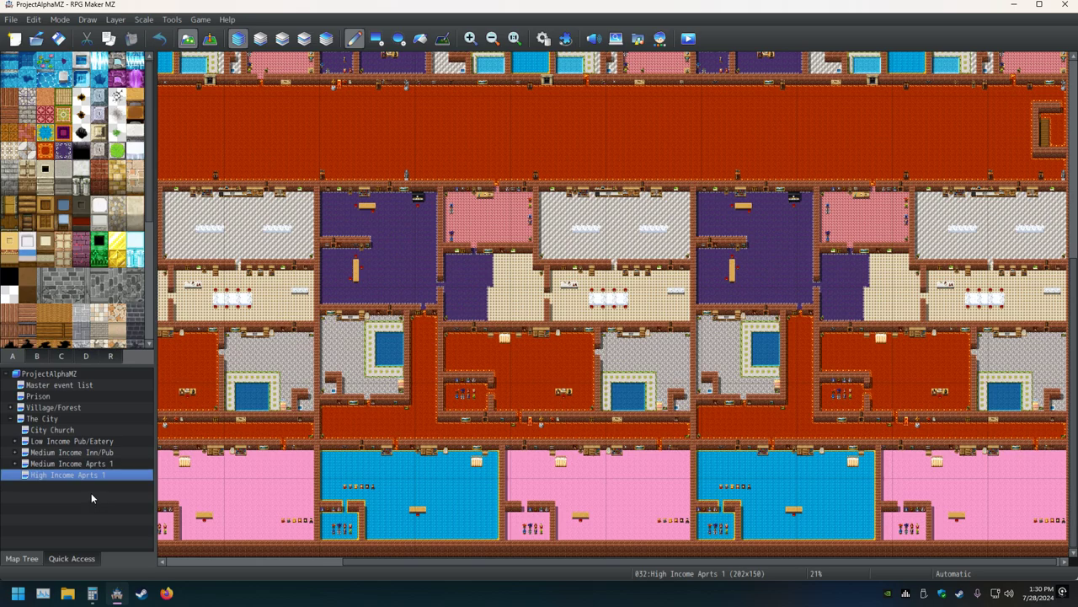
{"action": "key", "text": "Insert"}
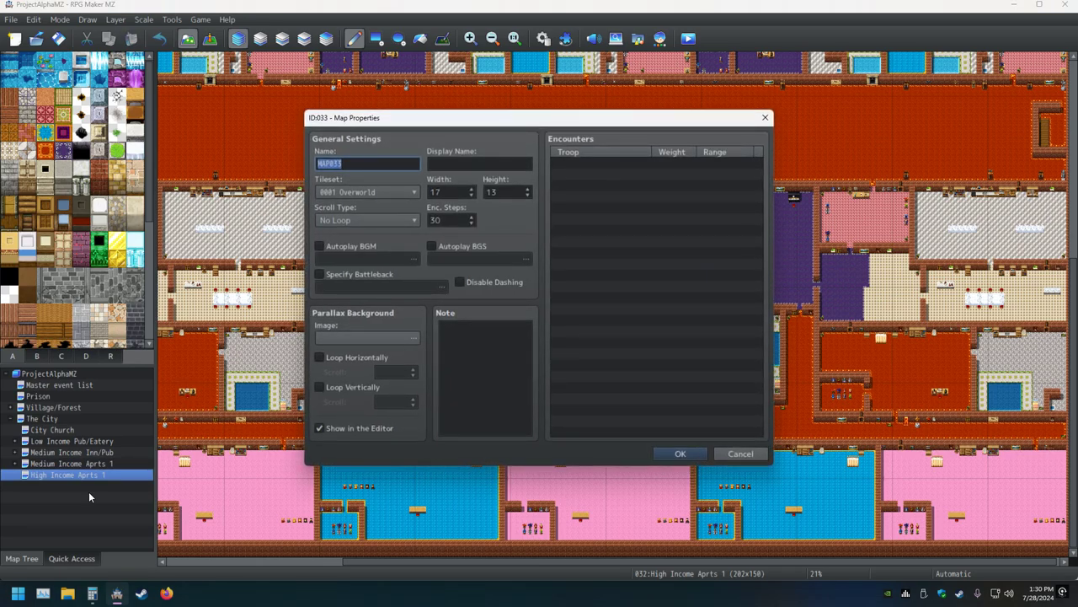
{"action": "key", "text": "Escape"}
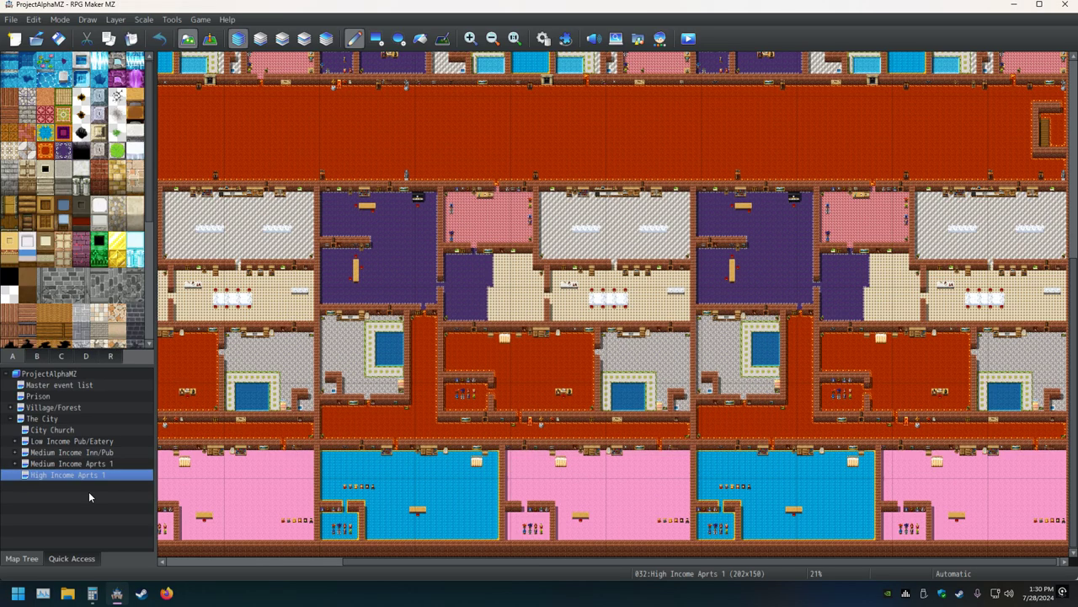
{"action": "key", "text": "ctrl+v"}
{"action": "key", "text": "ctrl+v"}
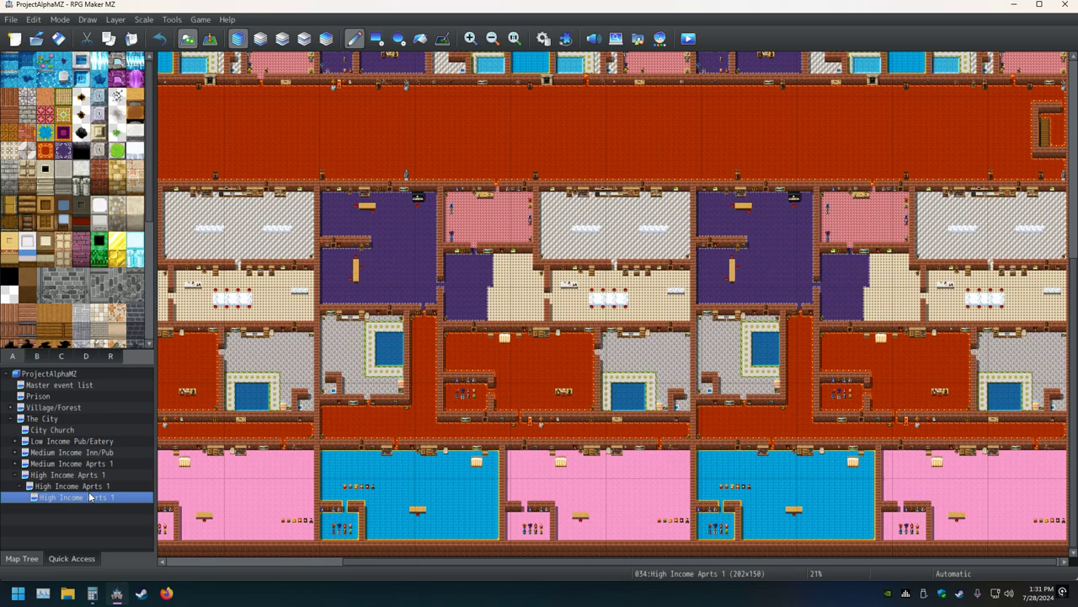
{"action": "key", "text": "Delete"}
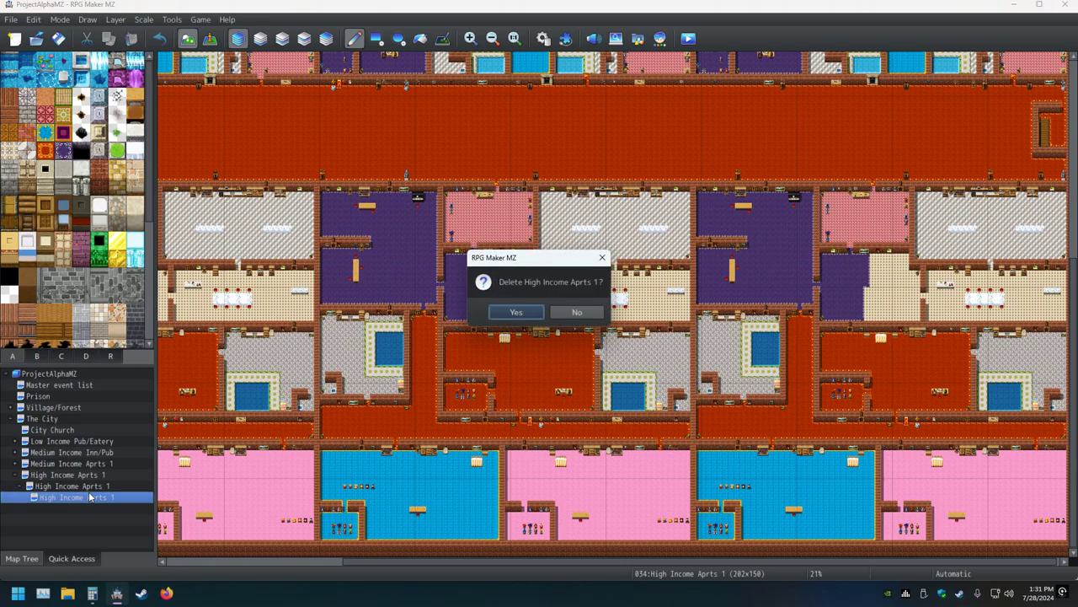
{"action": "key", "text": "Return"}
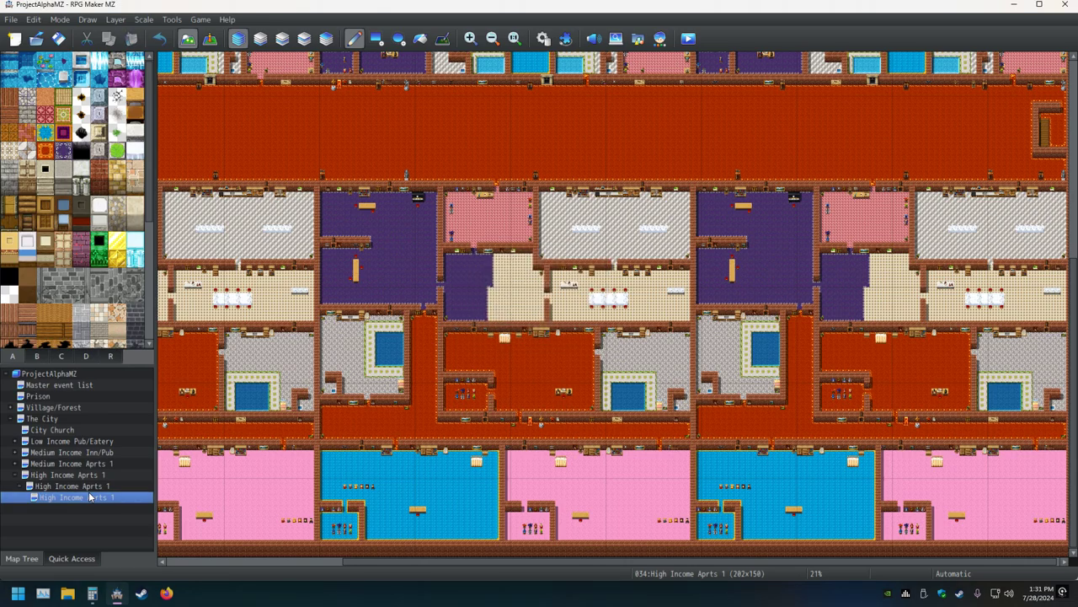
{"action": "key", "text": "Delete"}
{"action": "key", "text": "Return"}
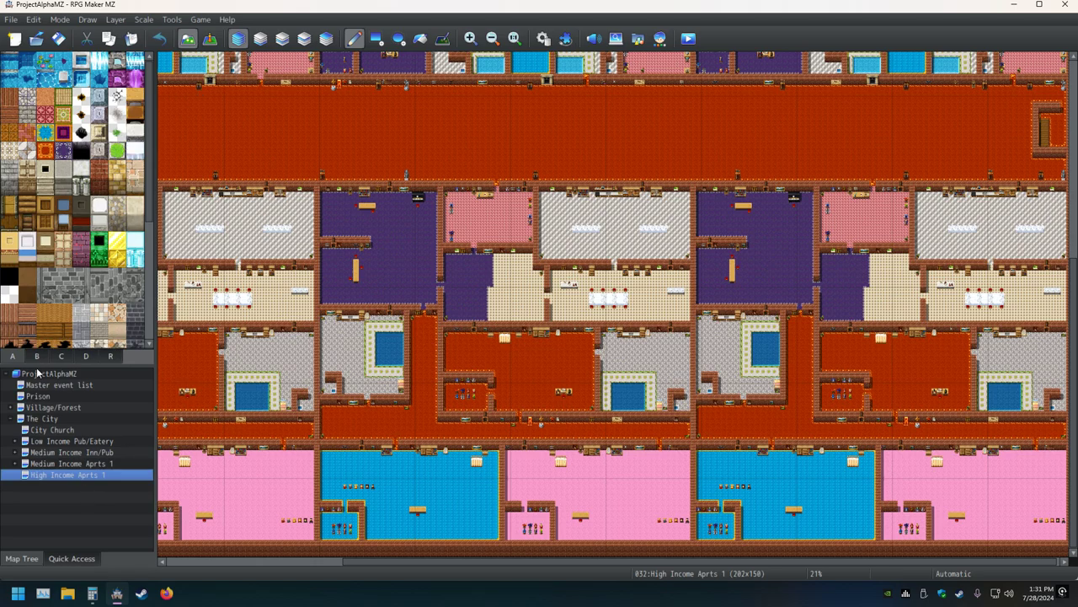
- Open The City map and review its events in Event mode
{"action": "left_click", "coordinate": [38, 419]}
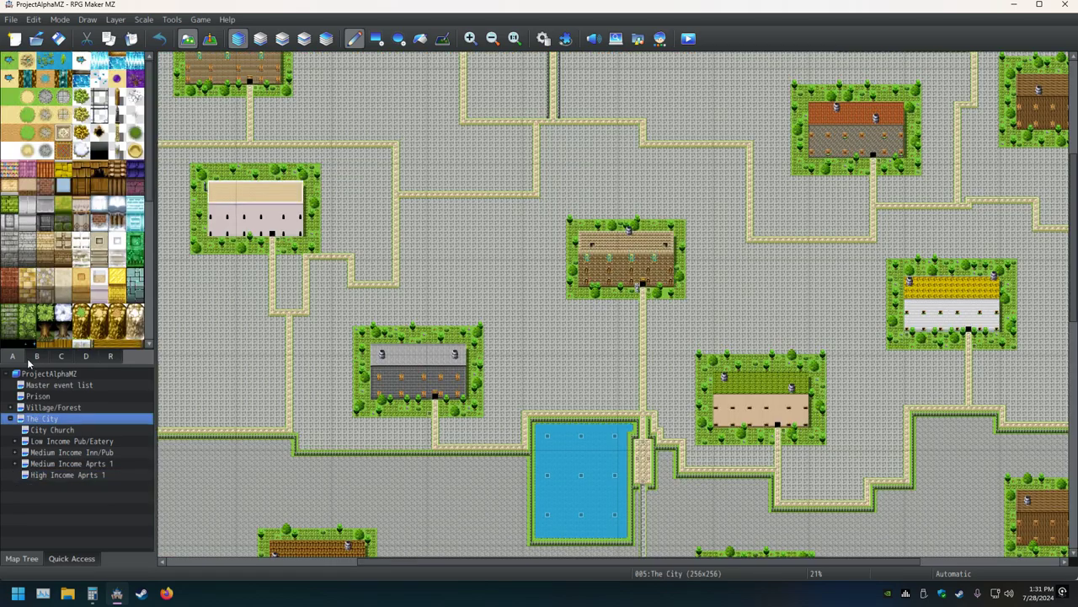
{"action": "left_click", "coordinate": [210, 38]}
{"action": "scroll", "coordinate": [90, 303], "scroll_direction": "down", "scroll_amount": 1}
{"action": "scroll", "coordinate": [90, 304], "scroll_direction": "down", "scroll_amount": 1}
{"action": "scroll", "coordinate": [90, 303], "scroll_direction": "down", "scroll_amount": 2}
{"action": "scroll", "coordinate": [90, 302], "scroll_direction": "down", "scroll_amount": 2}
{"action": "scroll", "coordinate": [90, 302], "scroll_direction": "down", "scroll_amount": 1}
{"action": "scroll", "coordinate": [90, 301], "scroll_direction": "down", "scroll_amount": 2}
{"action": "scroll", "coordinate": [90, 302], "scroll_direction": "down", "scroll_amount": 1}
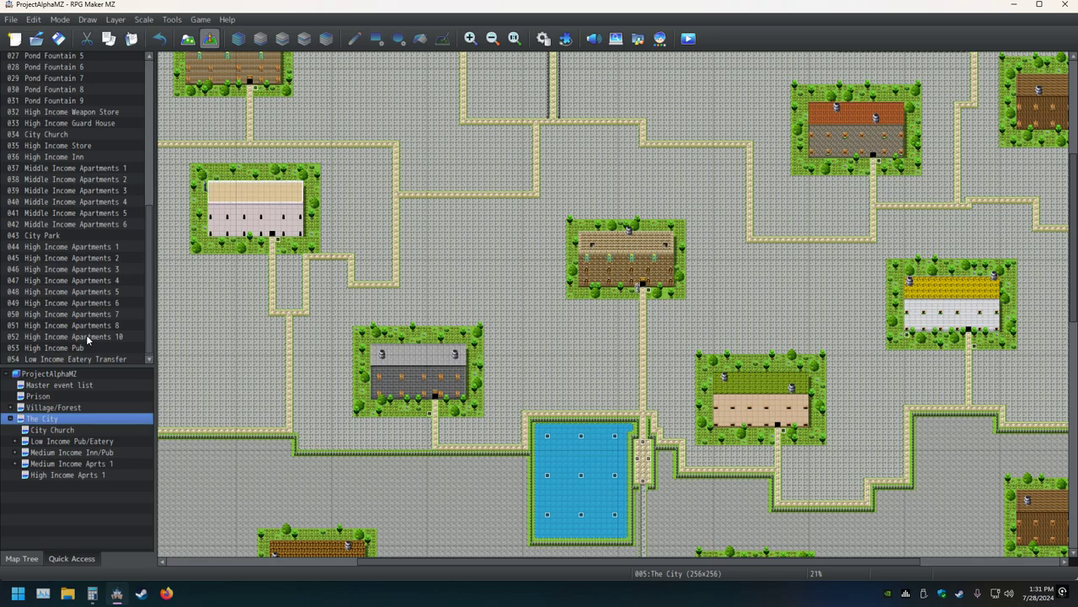
- Select High Income Aprts 1 in Map mode and paste several nested copies of it
{"action": "left_click", "coordinate": [65, 473]}
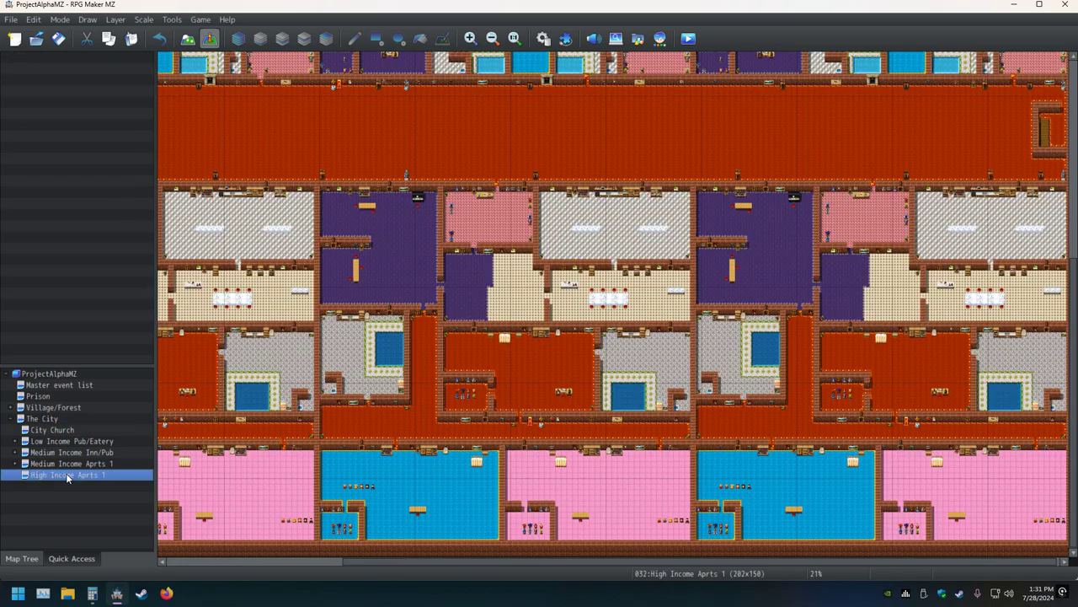
{"action": "left_click", "coordinate": [188, 38]}
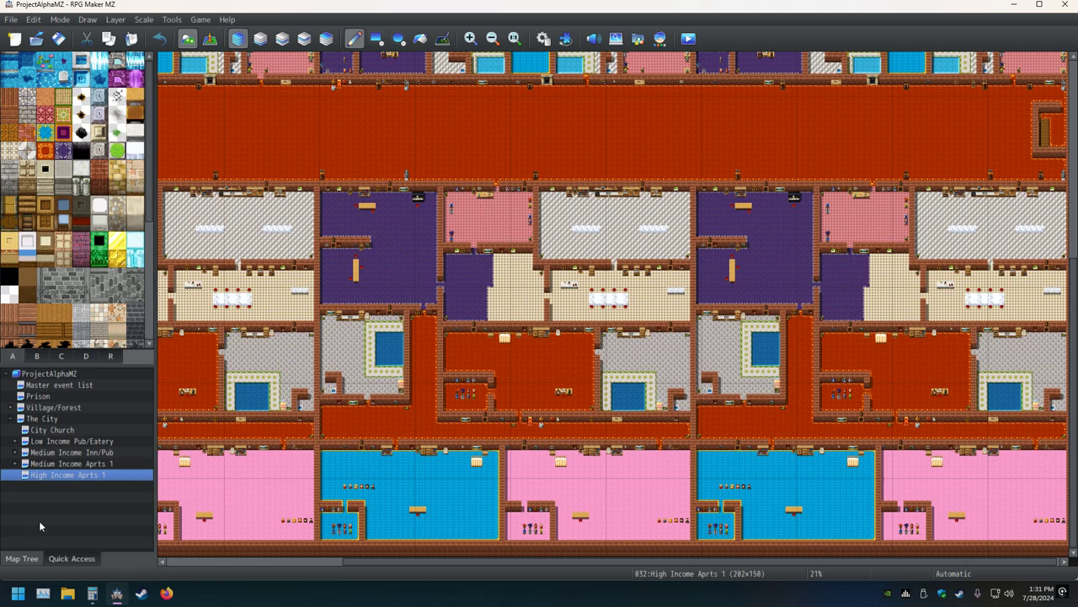
{"action": "key", "text": "ctrl+v"}
{"action": "key", "text": "ctrl+v"}
{"action": "key", "text": "ctrl+v"}
{"action": "key", "text": "ctrl+v"}
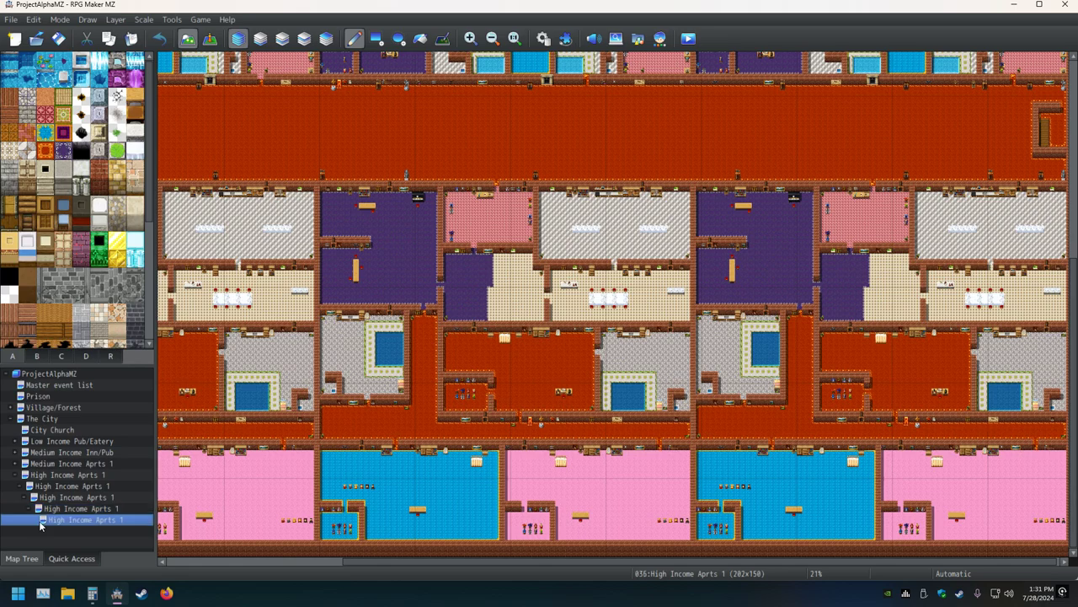
{"action": "key", "text": "ctrl+v"}
{"action": "key", "text": "ctrl+v"}
{"action": "key", "text": "ctrl+v"}
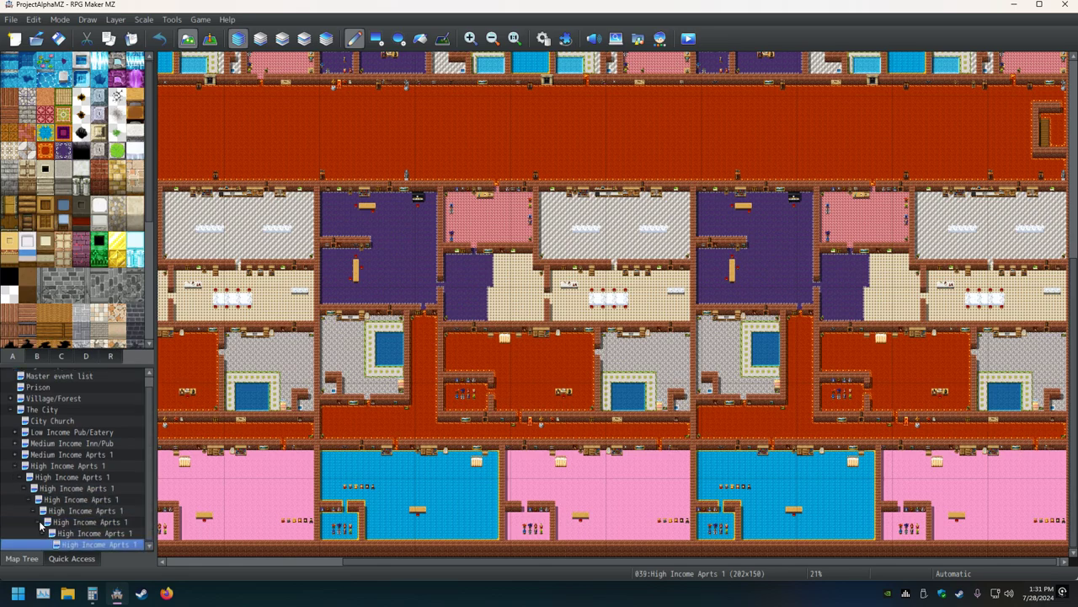
{"action": "key", "text": "ctrl+v"}
{"action": "key", "text": "ctrl+v"}
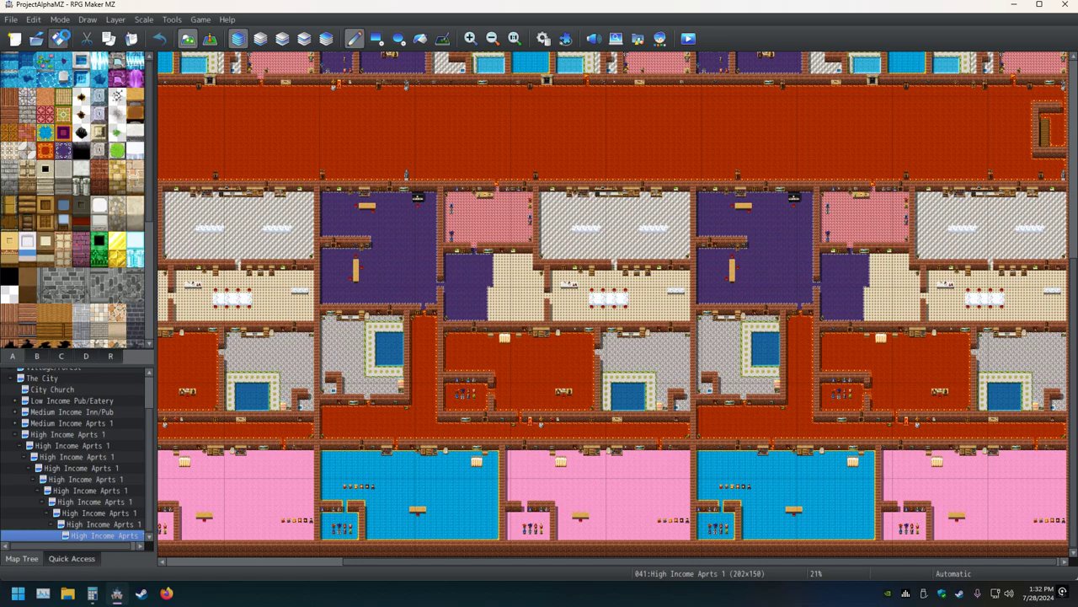
{"action": "left_click", "coordinate": [71, 436]}
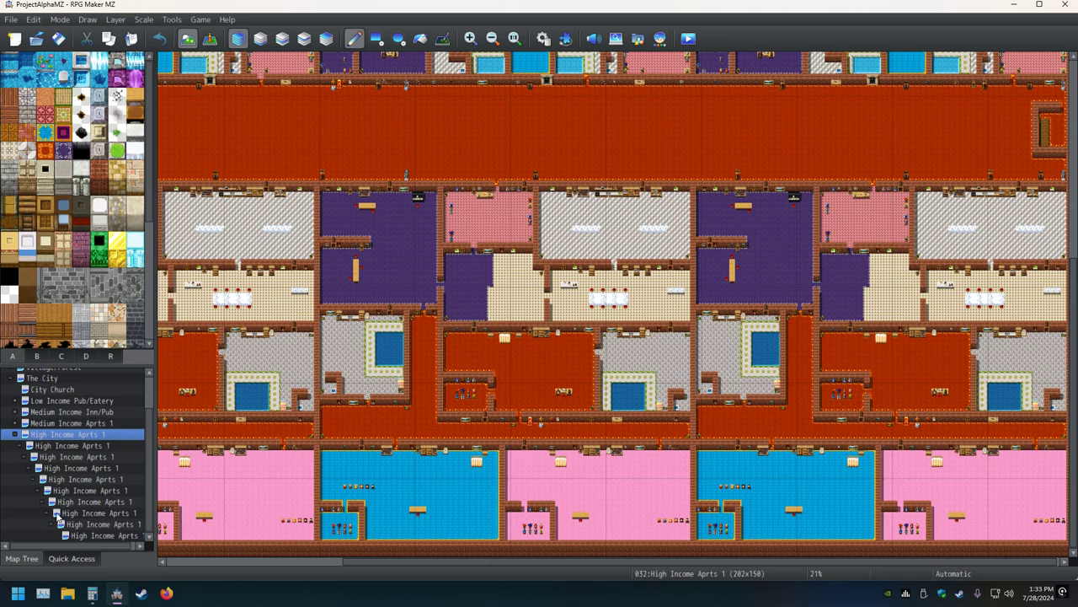
{"action": "scroll", "coordinate": [107, 480], "scroll_direction": "up", "scroll_amount": 1}
{"action": "scroll", "coordinate": [107, 479], "scroll_direction": "down", "scroll_amount": 1}
- Rename the first copy's name and display name to High Income Aprts 2
{"action": "key", "text": "Down"}
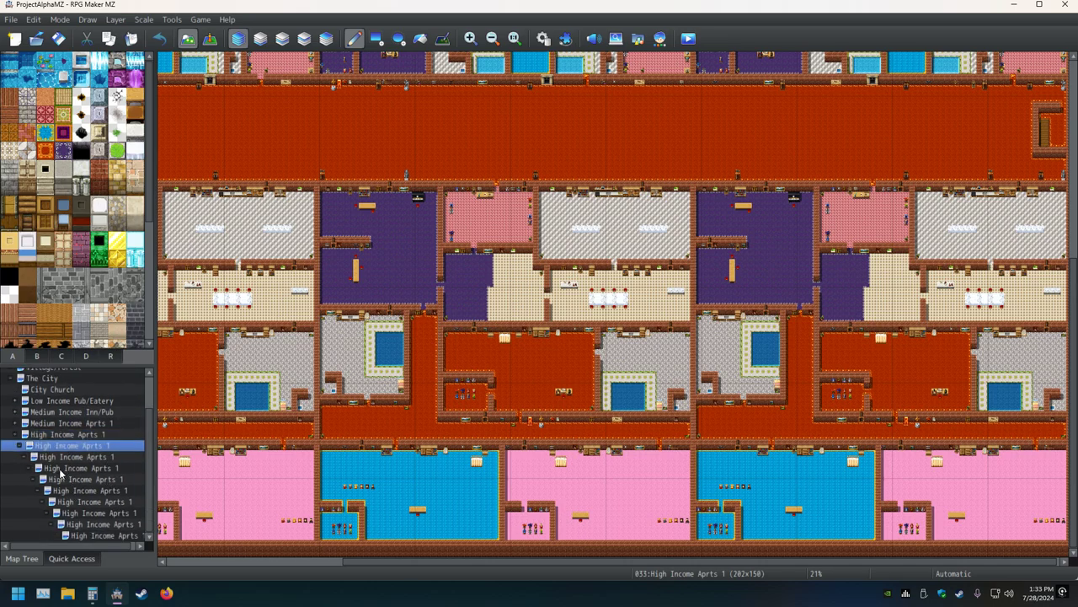
{"action": "key", "text": "space"}
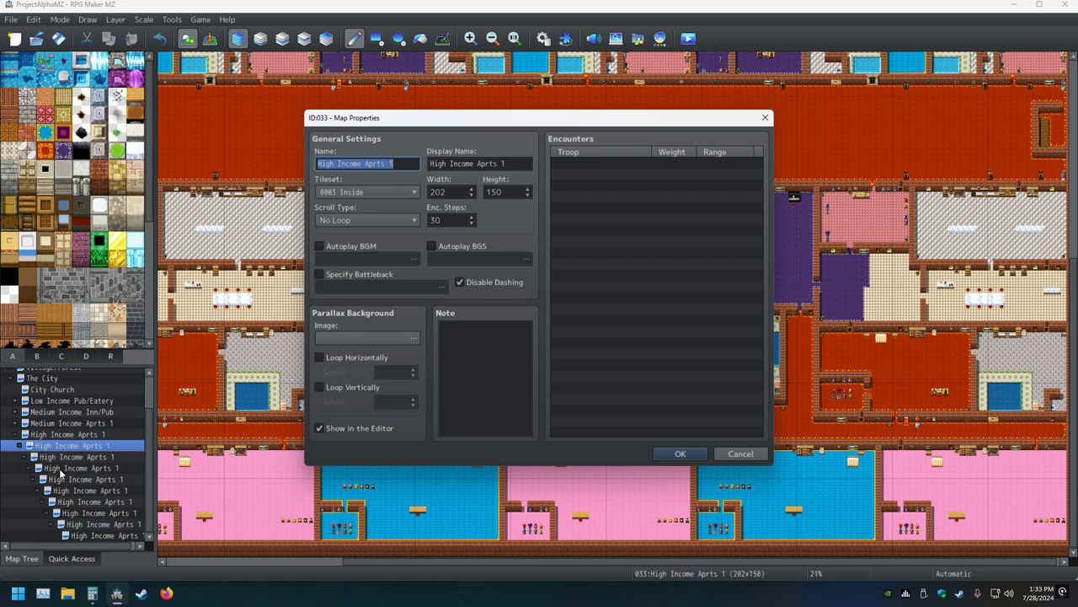
{"action": "key", "text": "End"}
{"action": "key", "text": "BackSpace"}
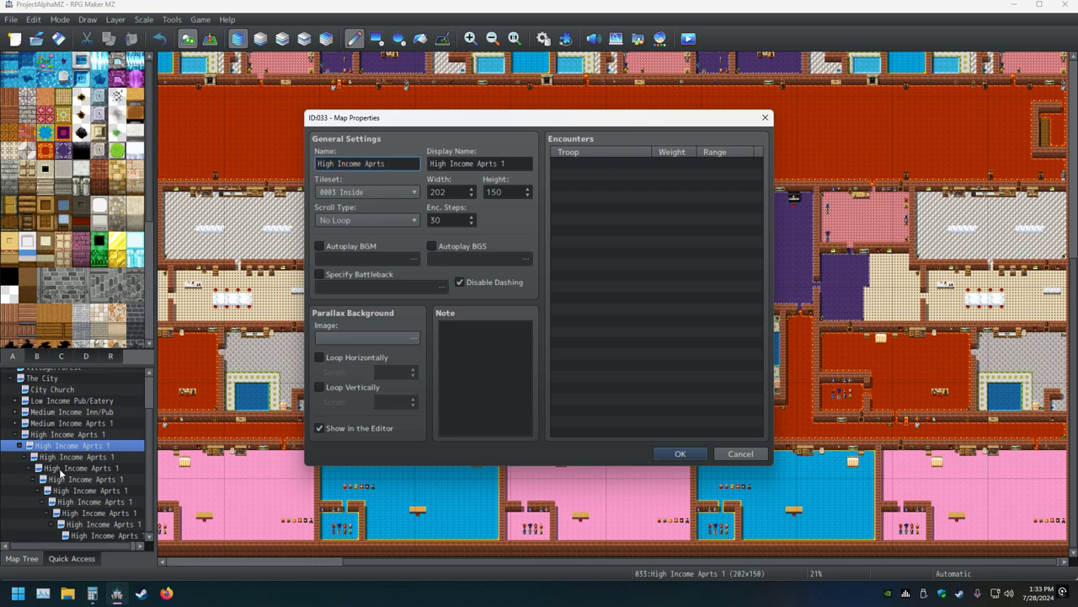
{"action": "type", "text": "2"}
{"action": "key", "text": "Tab"}
{"action": "key", "text": "End"}
{"action": "key", "text": "BackSpace"}
{"action": "type", "text": "2"}
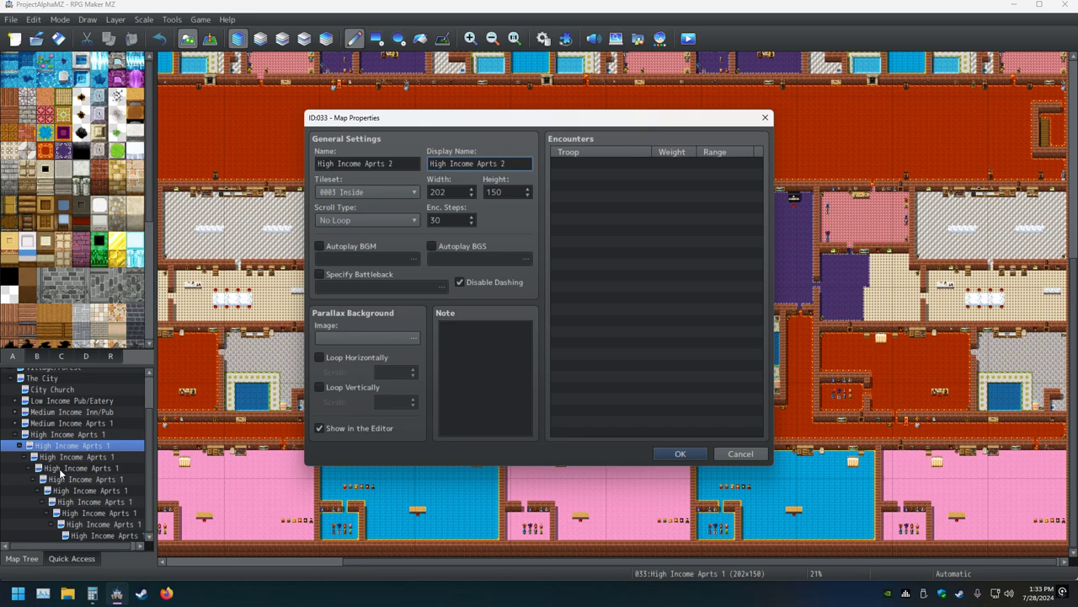
{"action": "key", "text": "Return"}
- Rename the next copy's name and display name to High Income Aprts 3
{"action": "key", "text": "Down"}
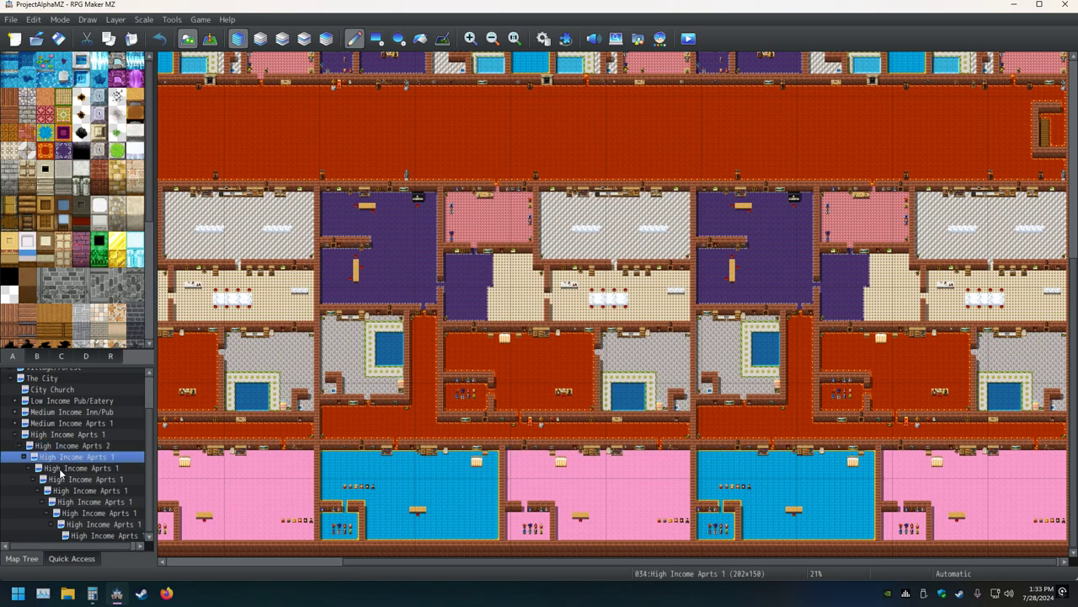
{"action": "key", "text": "space"}
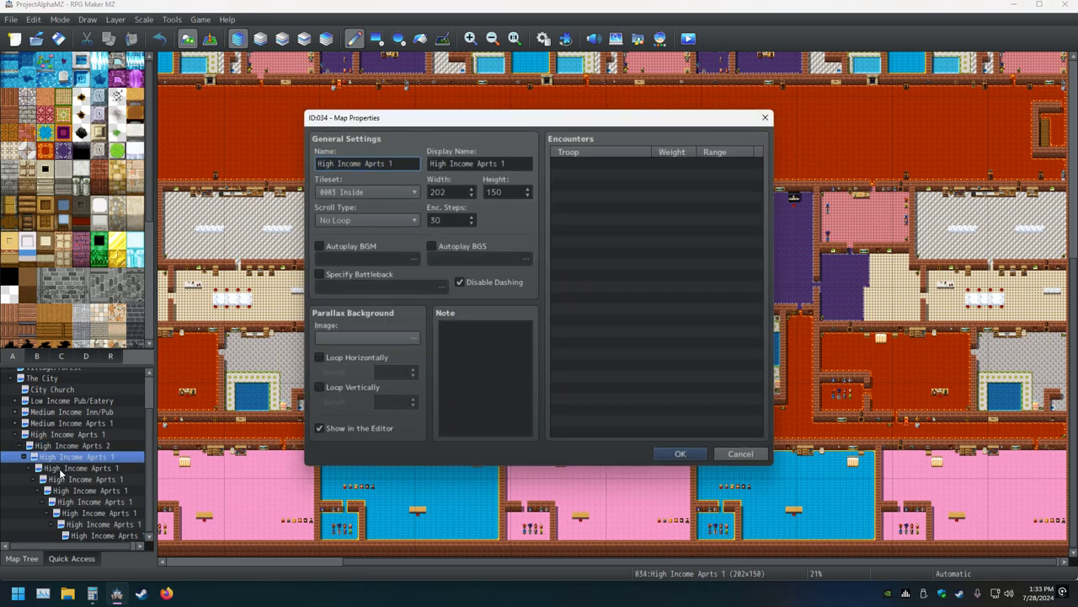
{"action": "type", "text": "3"}
{"action": "key", "text": "Tab"}
{"action": "key", "text": "End"}
{"action": "type", "text": "3"}
{"action": "key", "text": "Return"}
- Rename the third copy's name and display name to High Income Aprts 4
{"action": "double_click", "coordinate": [59, 469]}
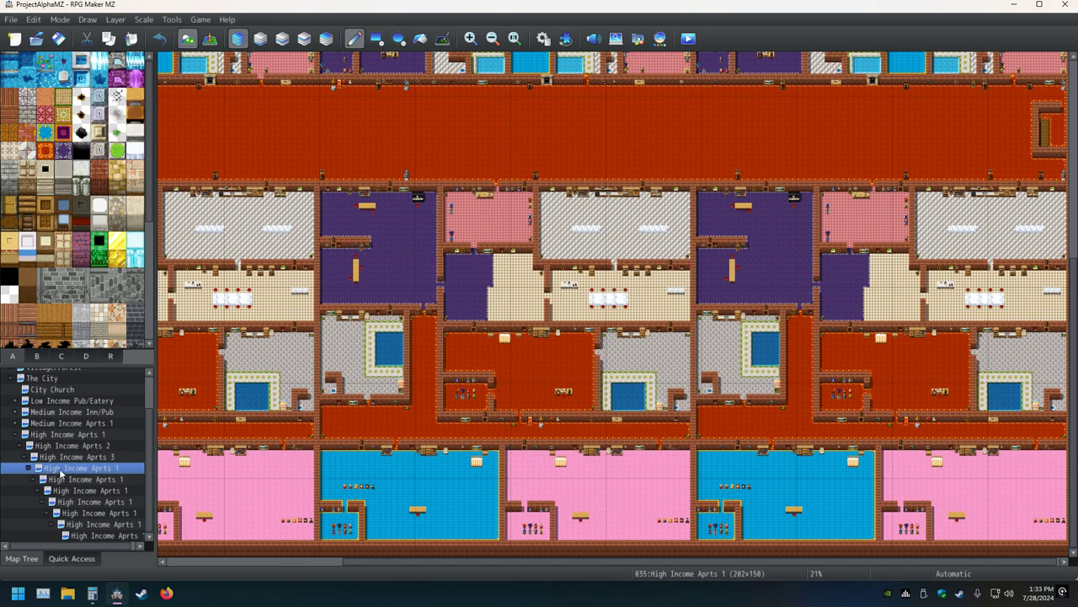
{"action": "key", "text": "End"}
{"action": "key", "text": "BackSpace"}
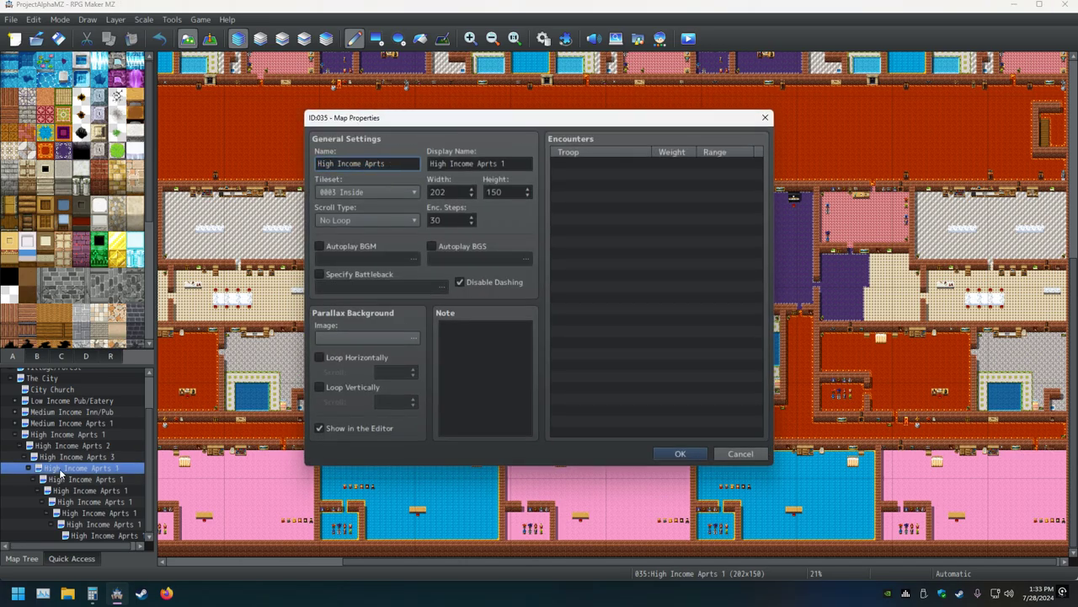
{"action": "type", "text": " 4"}
{"action": "key", "text": "Tab"}
{"action": "key", "text": "End"}
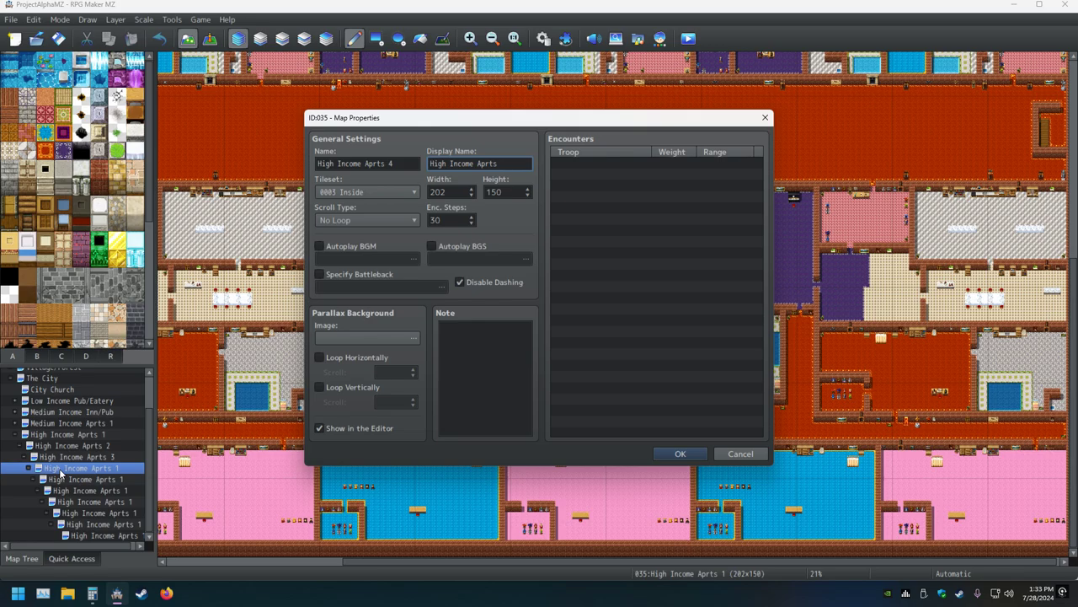
{"action": "type", "text": "4"}
{"action": "key", "text": "Return"}
- Rename the last copy's name and display name to High Income Aprts 5
{"action": "left_click", "coordinate": [60, 476]}
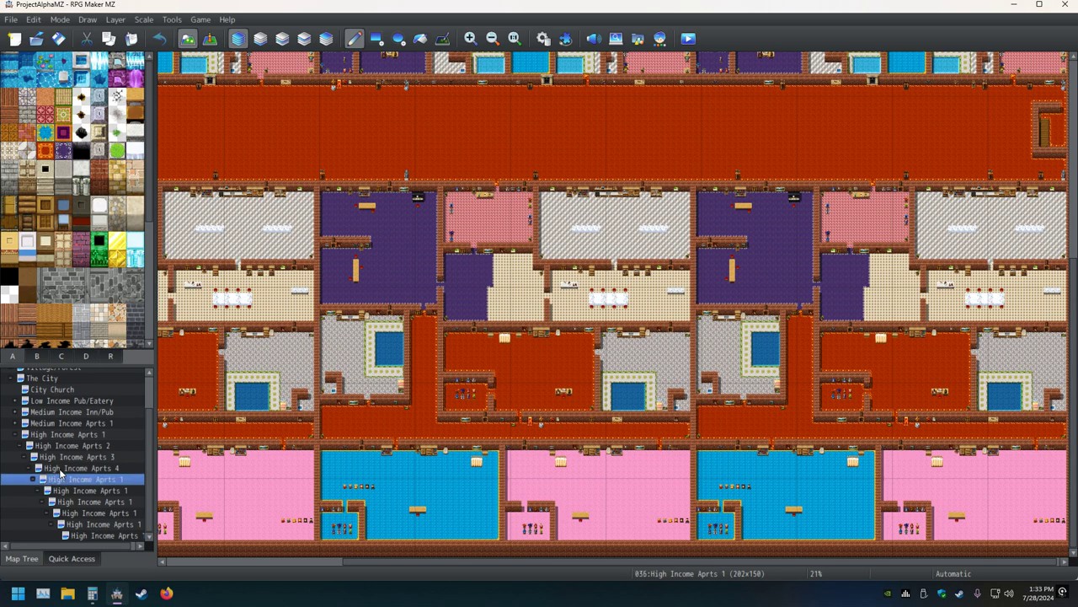
{"action": "left_click", "coordinate": [59, 469]}
{"action": "double_click", "coordinate": [60, 475]}
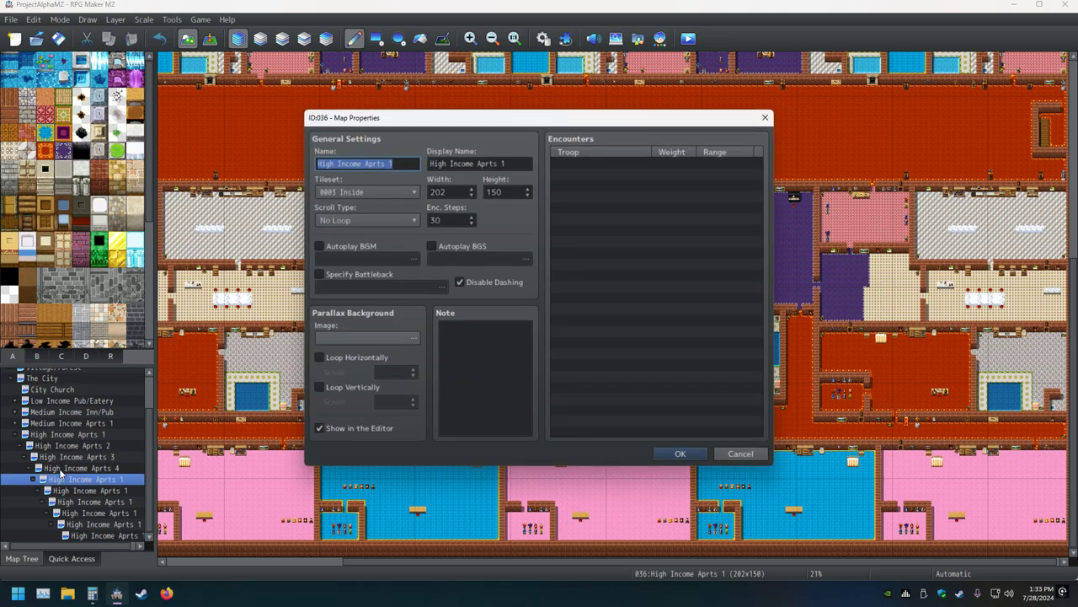
{"action": "key", "text": "End"}
{"action": "key", "text": "BackSpace"}
{"action": "type", "text": "5"}
{"action": "key", "text": "Tab"}
{"action": "key", "text": "End"}
{"action": "key", "text": "BackSpace"}
{"action": "type", "text": "5"}
{"action": "key", "text": "Return"}
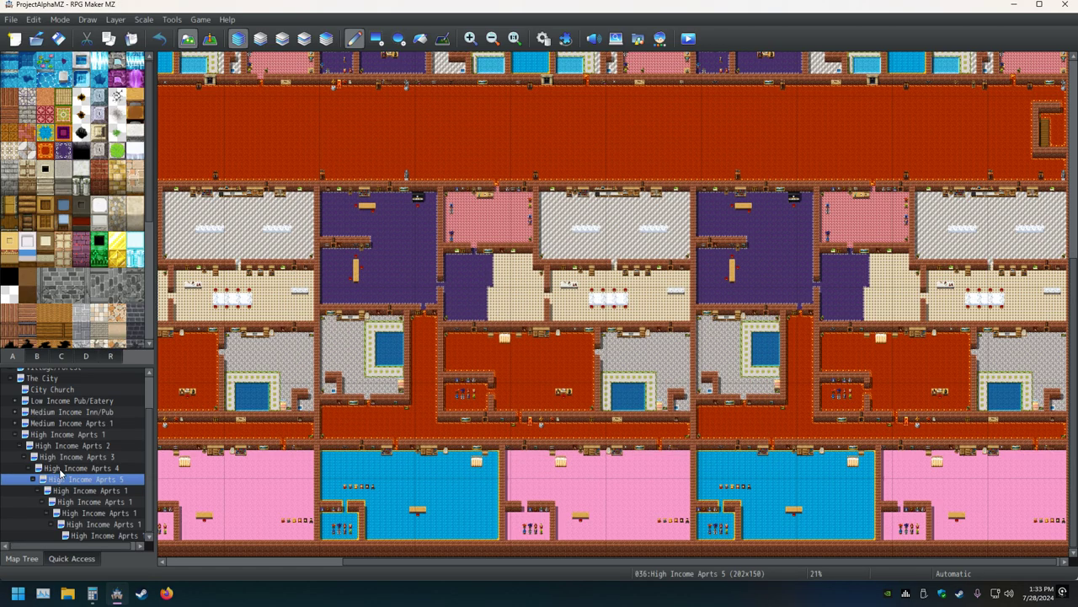
- Rename the next High Income Aprts 1 copy to High Income Aprts 6, name and display name
{"action": "key", "text": "Down"}
{"action": "key", "text": "space"}
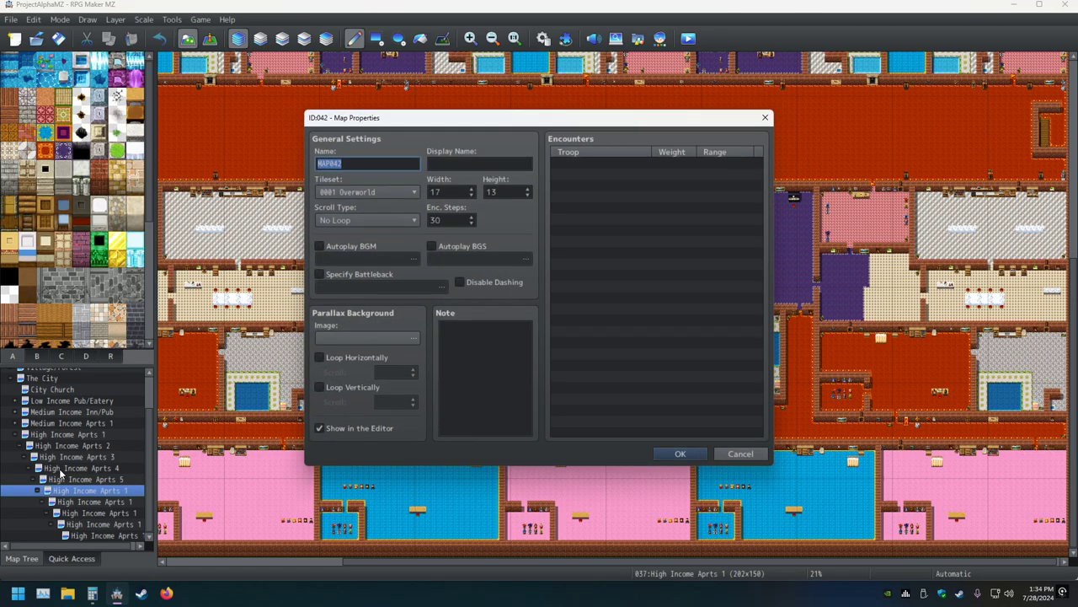
{"action": "key", "text": "Escape"}
{"action": "key", "text": "space"}
{"action": "key", "text": "End"}
{"action": "key", "text": "BackSpace"}
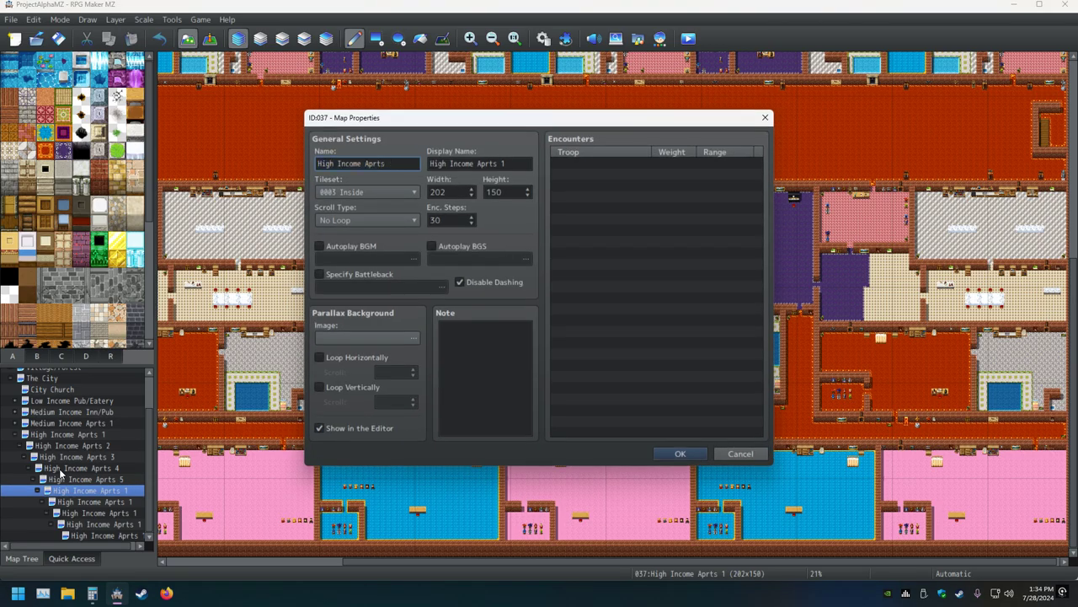
{"action": "type", "text": "6"}
{"action": "key", "text": "Tab"}
{"action": "key", "text": "End"}
{"action": "key", "text": "BackSpace"}
{"action": "type", "text": "6"}
{"action": "key", "text": "Return"}
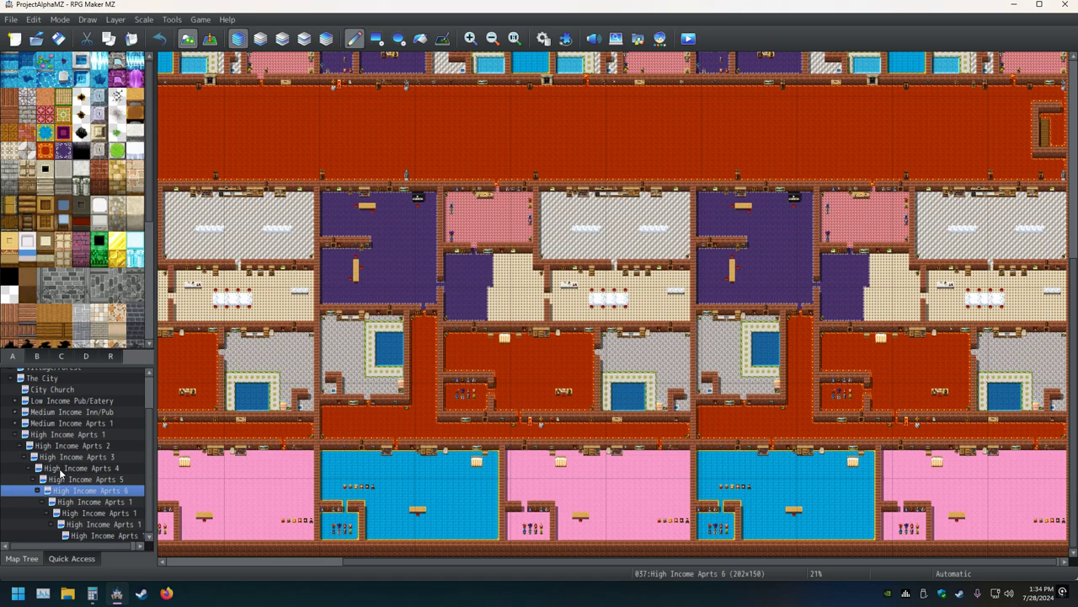
- Rename the next copy's map name to High Income Aprts 7
{"action": "key", "text": "Down"}
{"action": "key", "text": "Insert"}
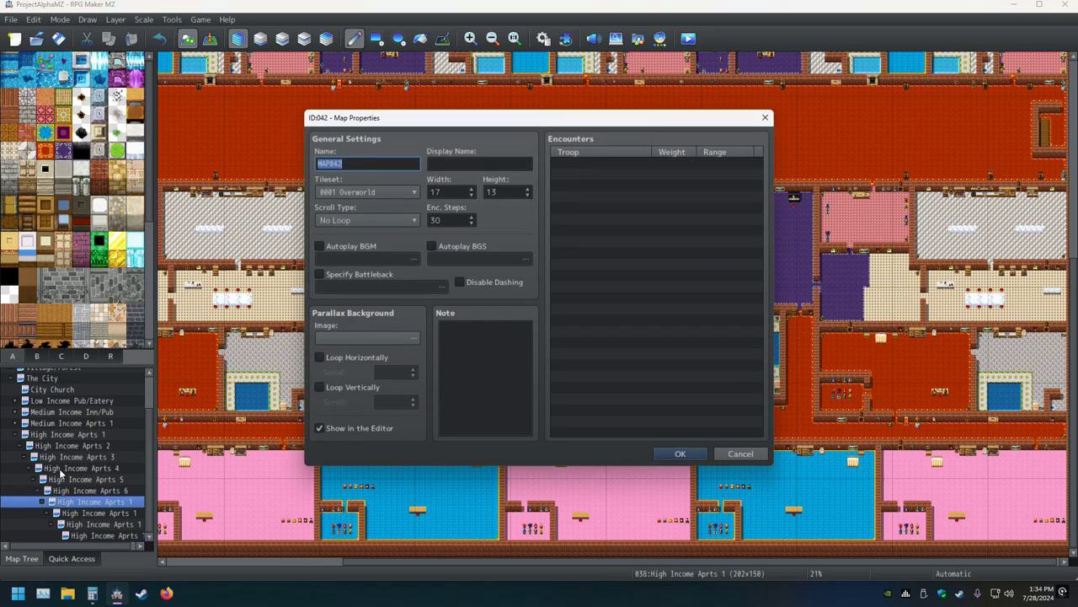
{"action": "key", "text": "Escape"}
{"action": "key", "text": "space"}
{"action": "key", "text": "End"}
{"action": "key", "text": "BackSpace"}
{"action": "type", "text": "7"}
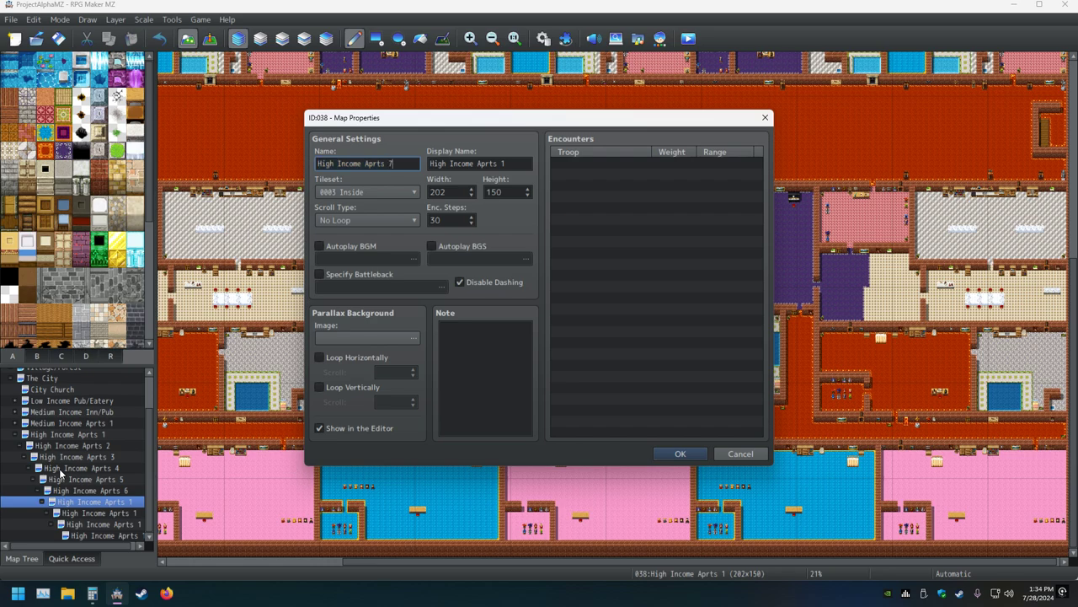
{"action": "key", "text": "Tab"}
{"action": "key", "text": "End"}
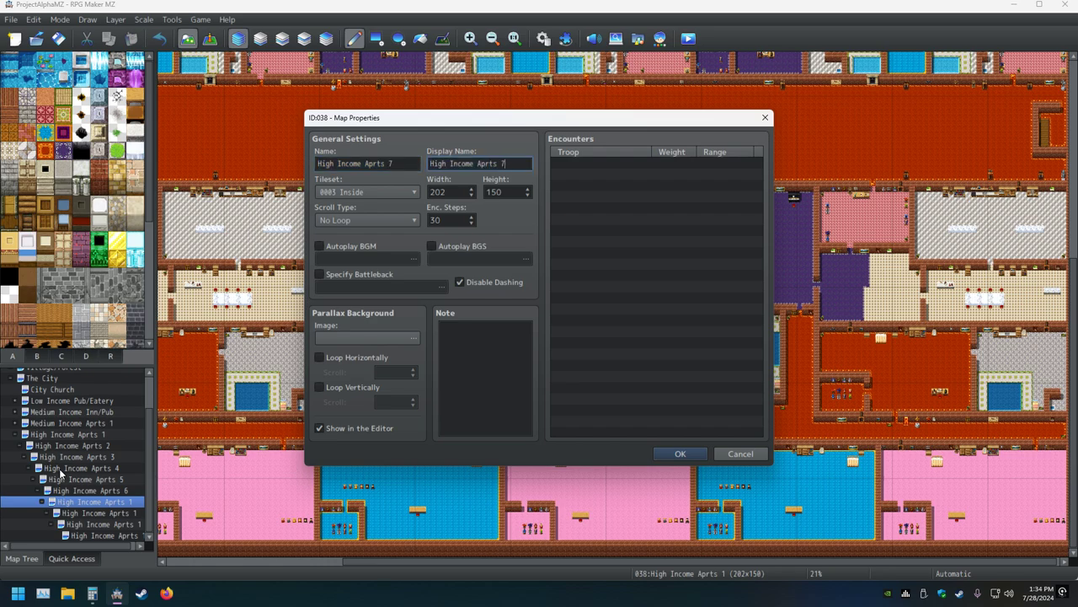
{"action": "key", "text": "Return"}
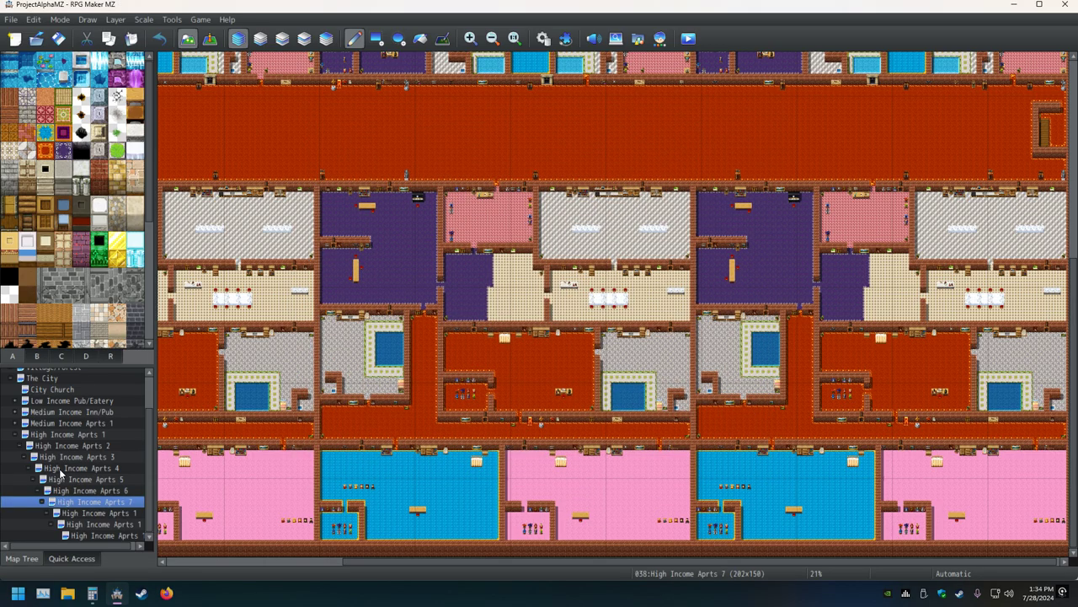
- Rename the next copy to High Income Aprts 8
{"action": "key", "text": "Down"}
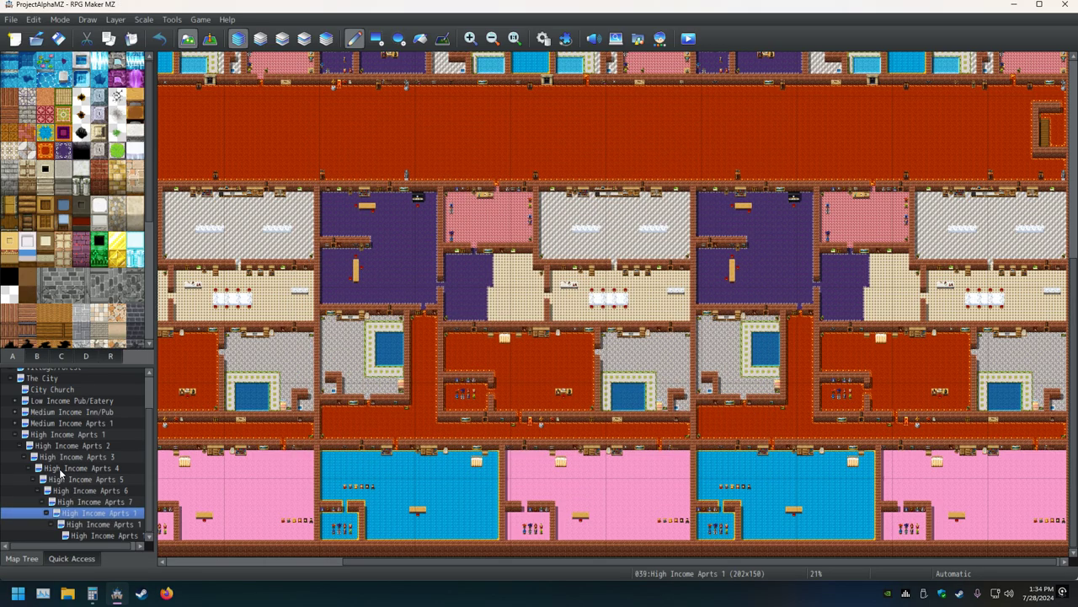
{"action": "key", "text": "Insert"}
{"action": "key", "text": "Escape"}
{"action": "key", "text": "space"}
{"action": "key", "text": "End"}
{"action": "key", "text": "BackSpace"}
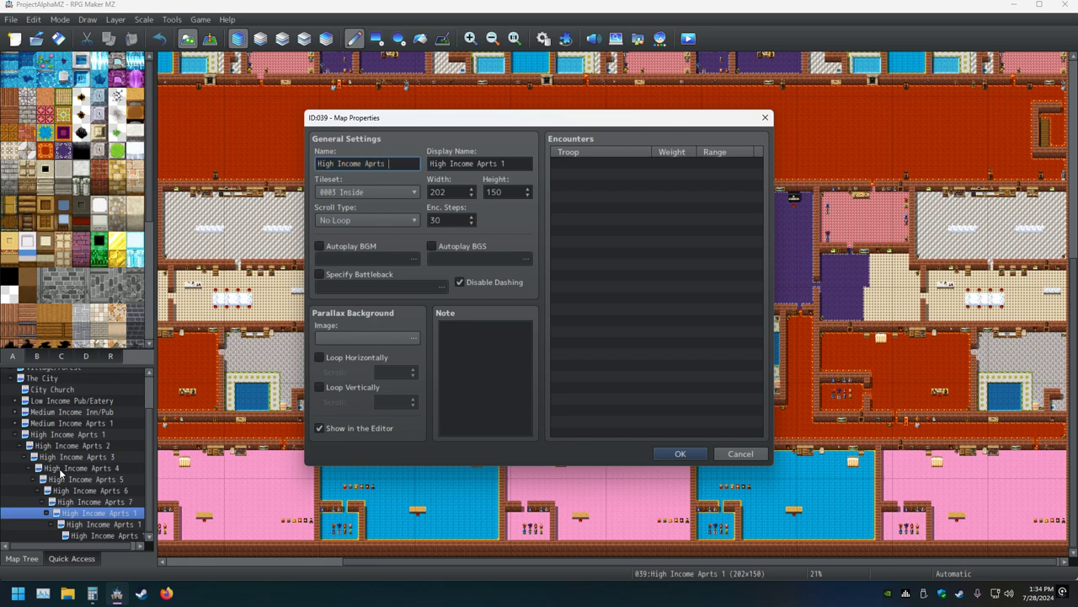
{"action": "type", "text": "8"}
{"action": "key", "text": "Tab"}
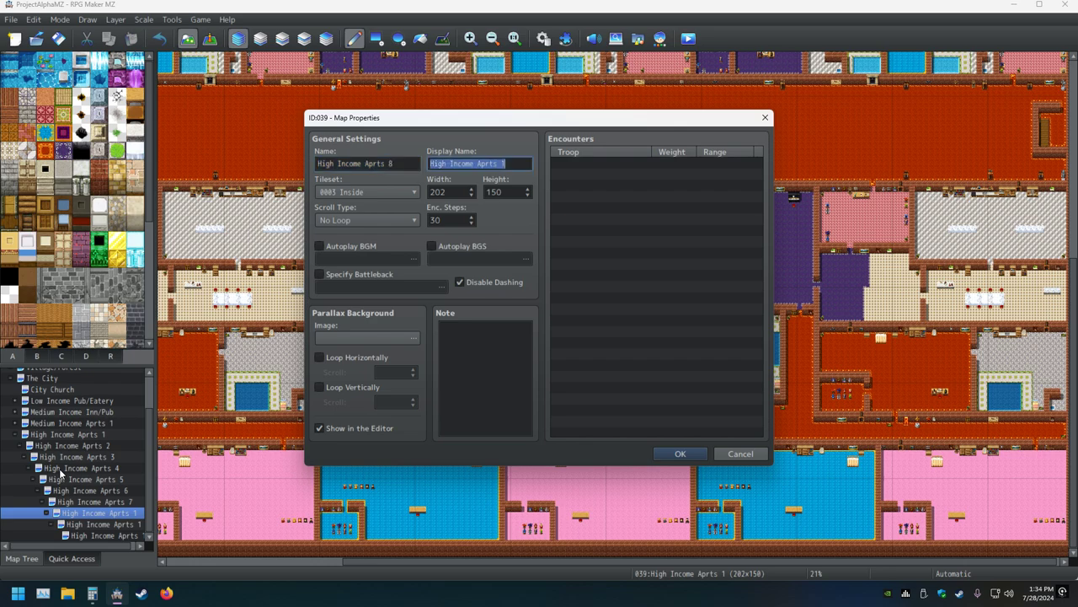
{"action": "key", "text": "End"}
{"action": "key", "text": "BackSpace"}
{"action": "key", "text": "Return"}
- Rename the next copy to High Income Aprts 9
{"action": "key", "text": "Down"}
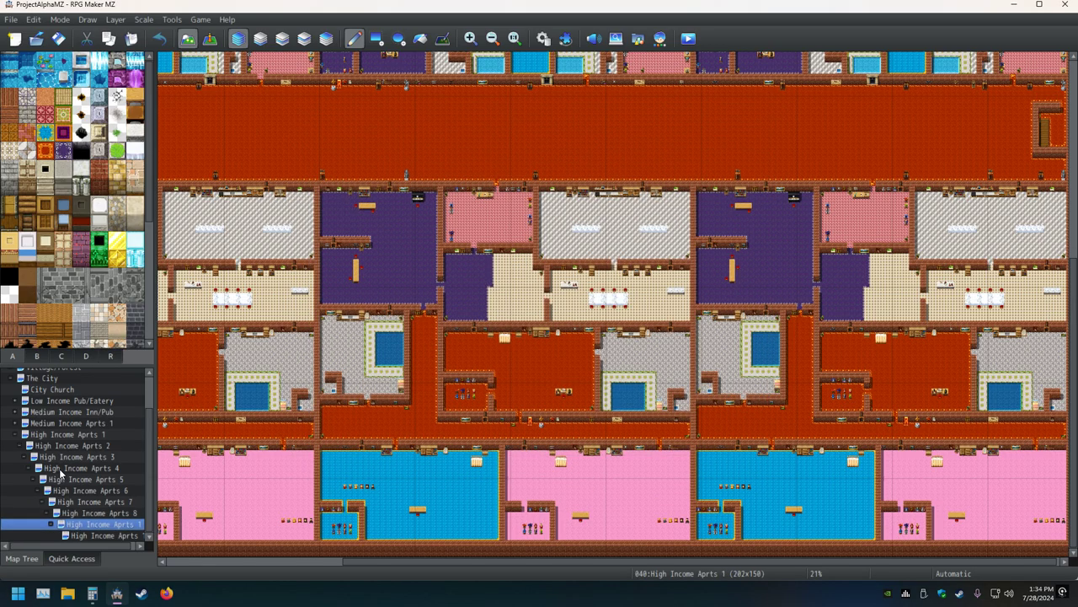
{"action": "key", "text": "space"}
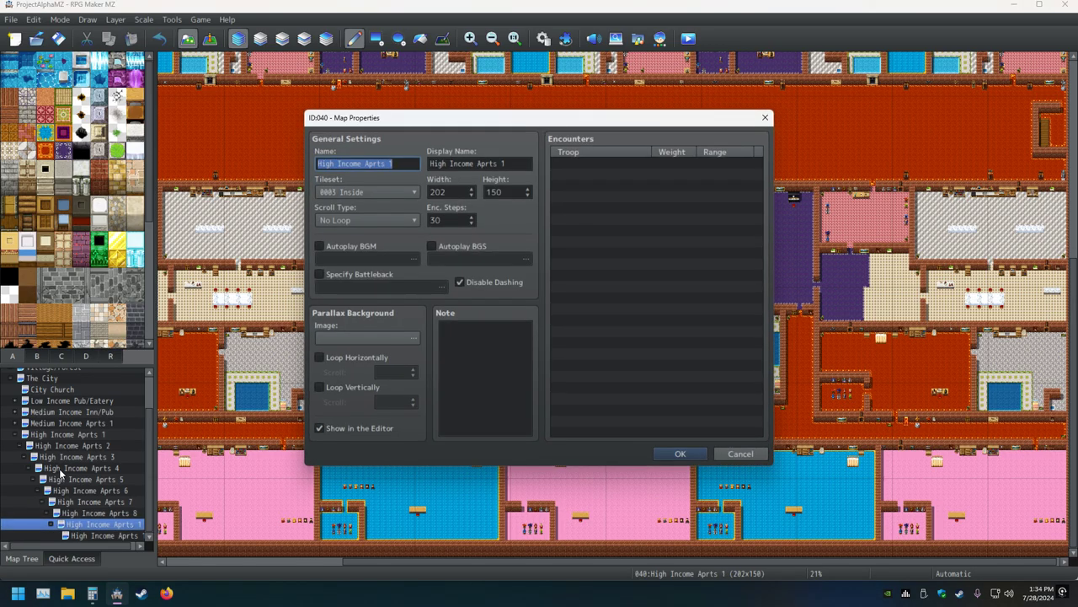
{"action": "key", "text": "End"}
{"action": "key", "text": "BackSpace"}
{"action": "type", "text": "9"}
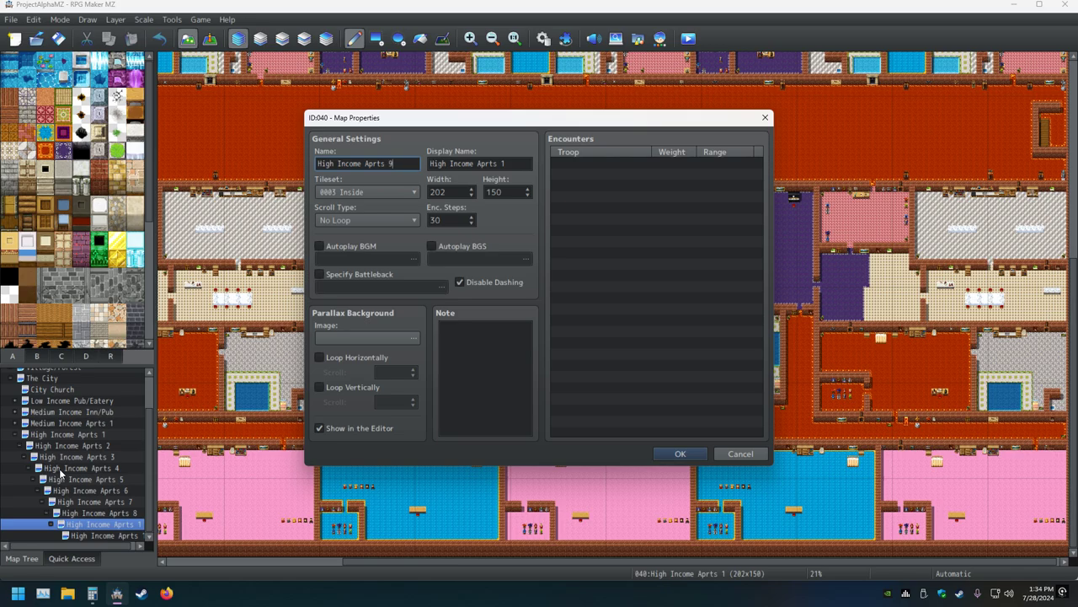
{"action": "key", "text": "Tab"}
{"action": "key", "text": "End"}
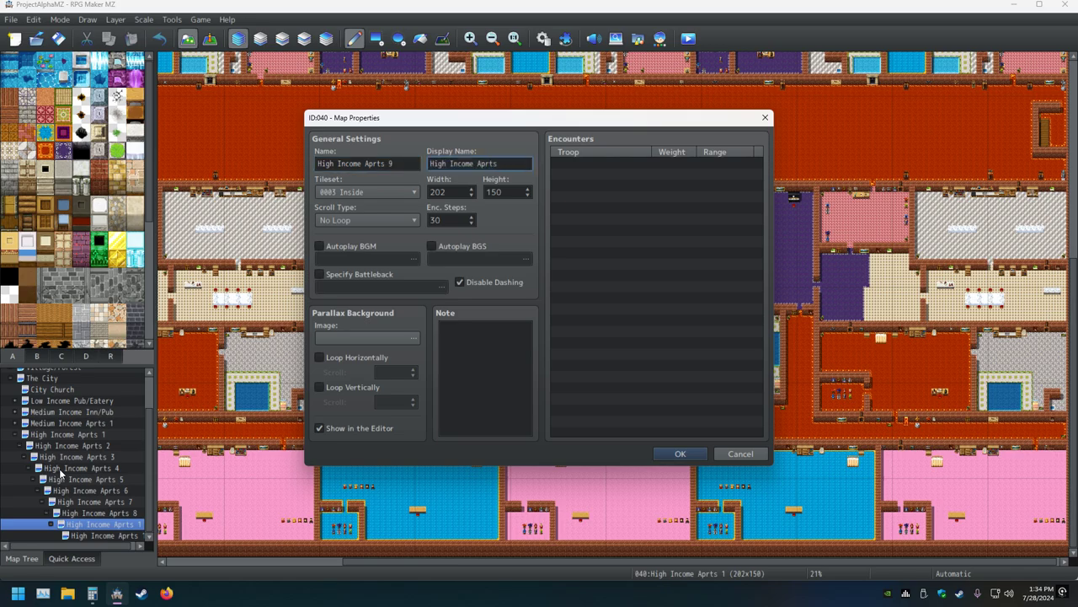
{"action": "key", "text": "Return"}
{"action": "key", "text": "Return"}
{"action": "key", "text": "Return"}
- Rename the last copy to High Income Aprts 10, name and display name
{"action": "key", "text": "Down"}
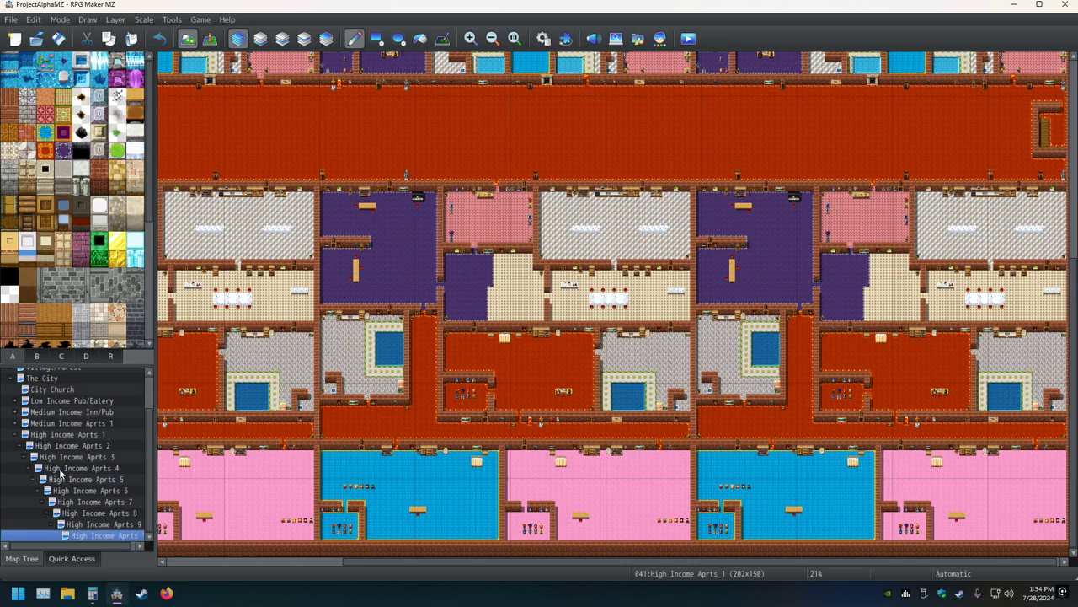
{"action": "key", "text": "Return"}
{"action": "key", "text": "End"}
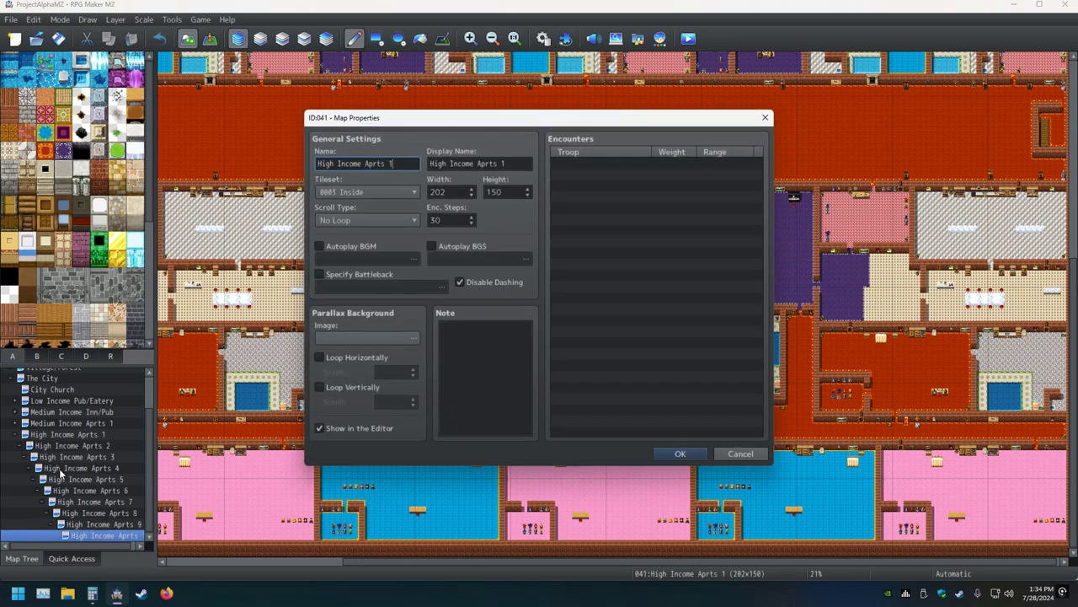
{"action": "type", "text": "0"}
{"action": "key", "text": "Tab"}
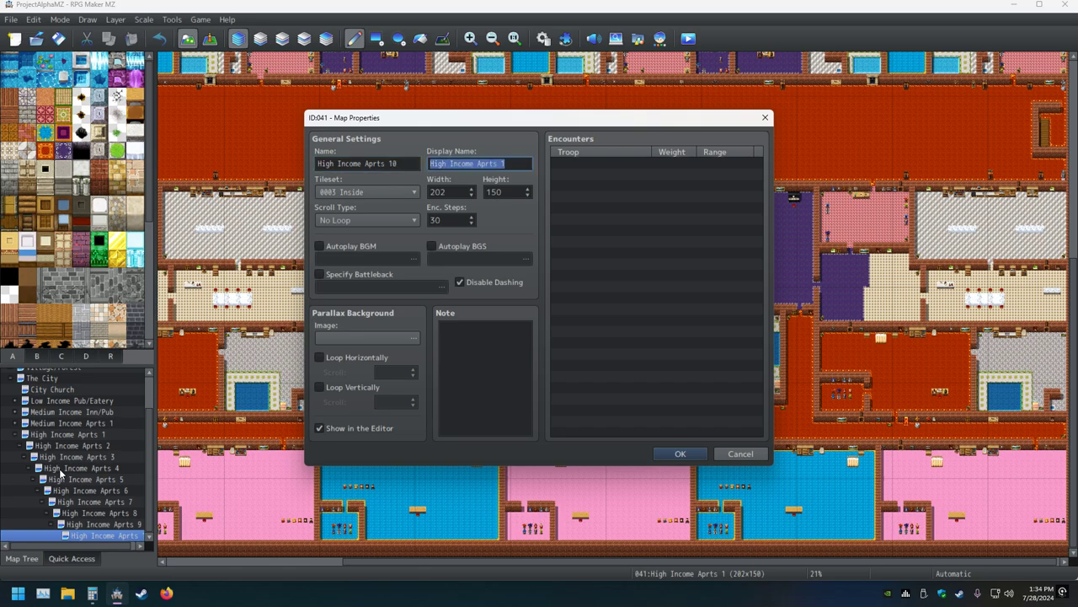
{"action": "key", "text": "End"}
{"action": "type", "text": "0"}
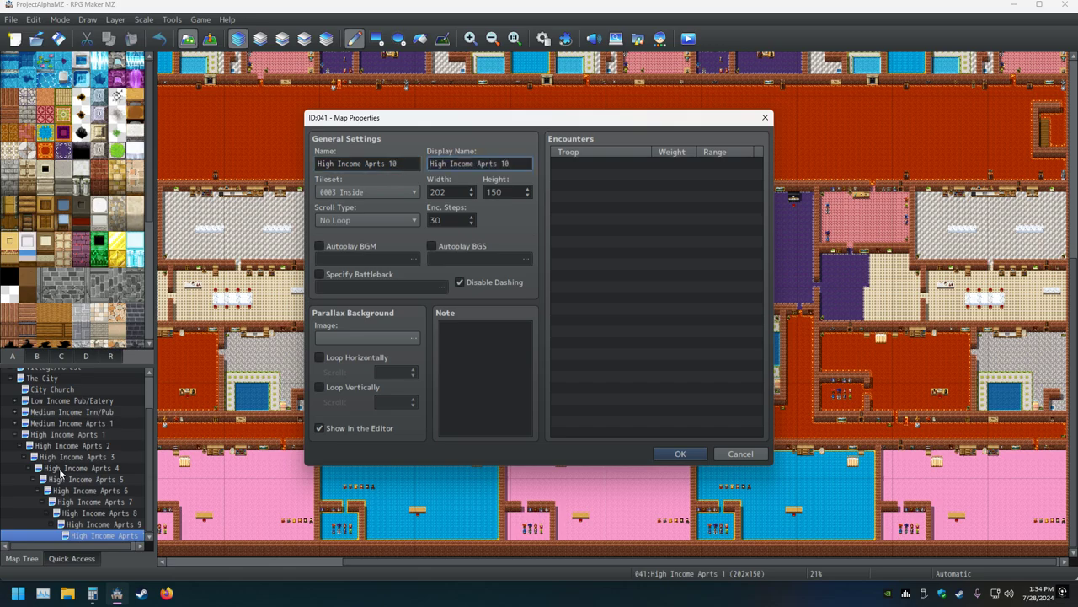
{"action": "key", "text": "Return"}
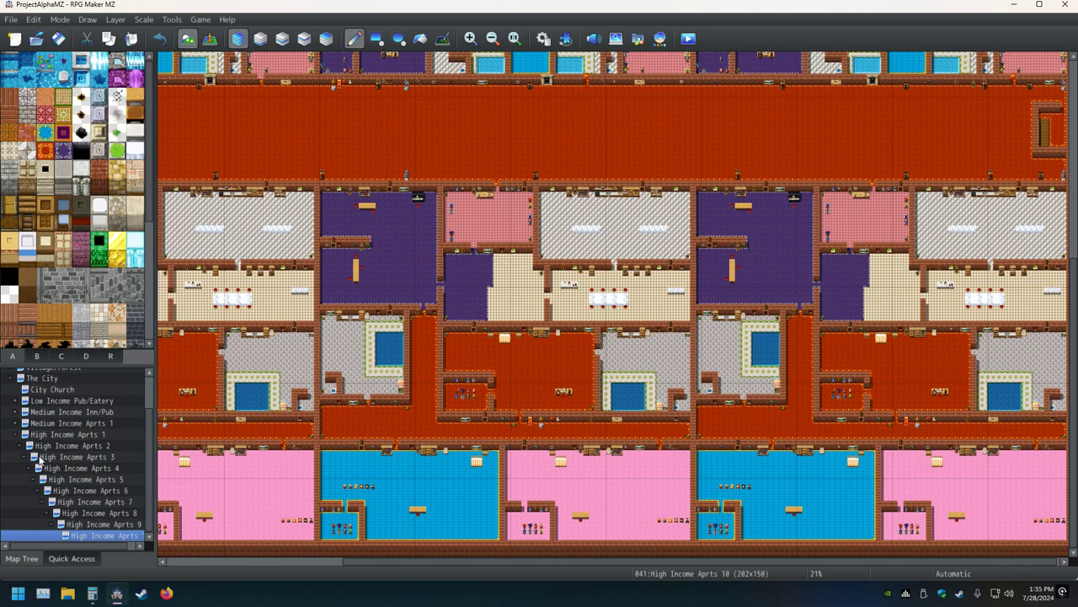
- Fold the High Income Aprts 1 branch in the Map Tree and open City Church
{"action": "left_click", "coordinate": [15, 434]}
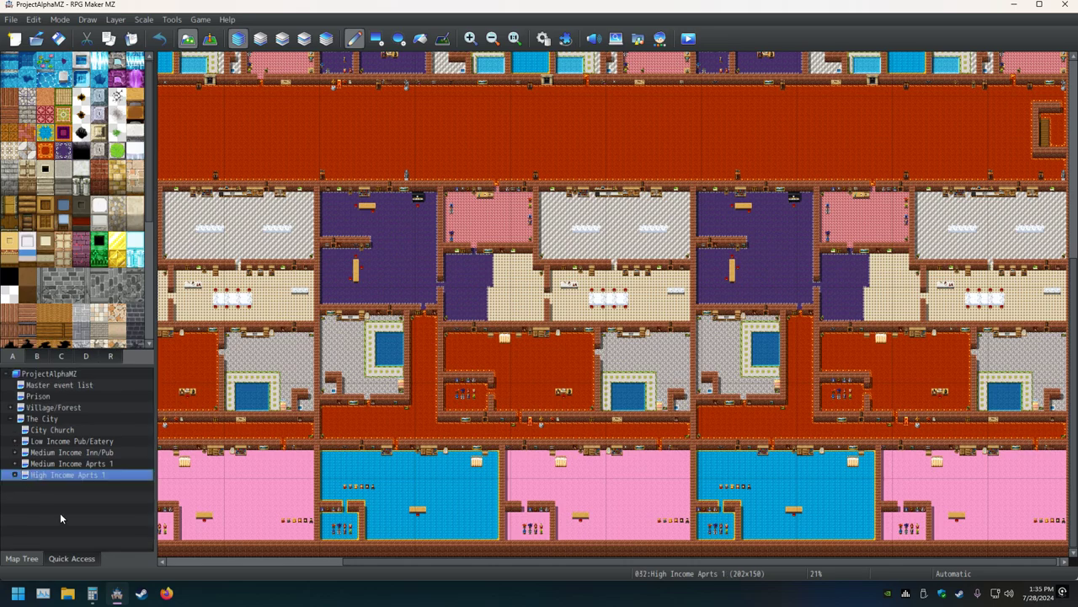
{"action": "left_click", "coordinate": [46, 430]}
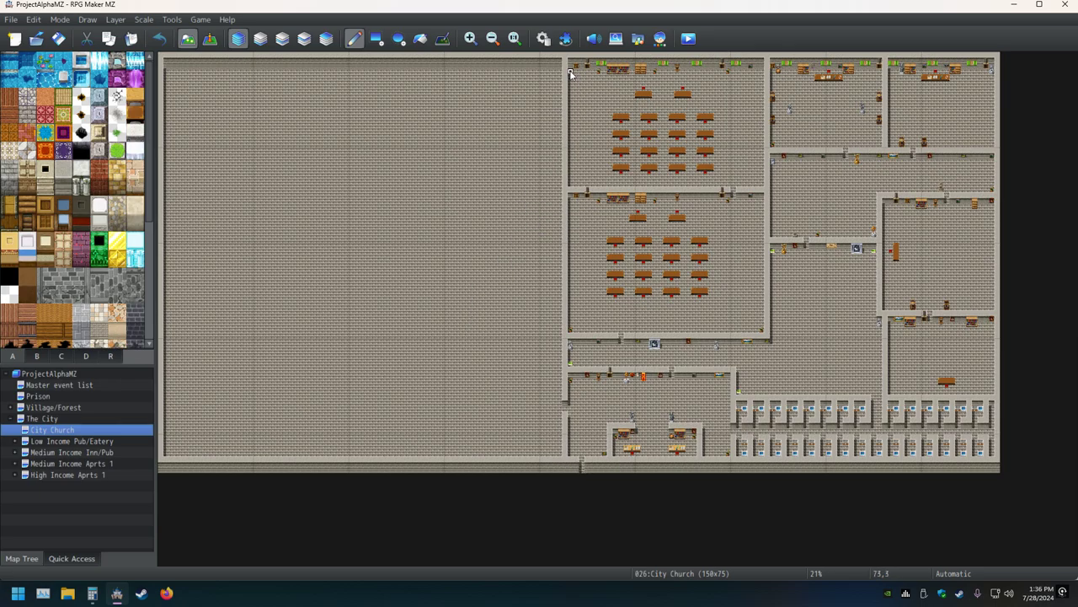
{"action": "mouse_move", "coordinate": [570, 74]}
{"action": "right_mouse_down"}
{"action": "mouse_move", "coordinate": [639, 98]}
{"action": "mouse_move", "coordinate": [768, 189]}
{"action": "right_mouse_up"}
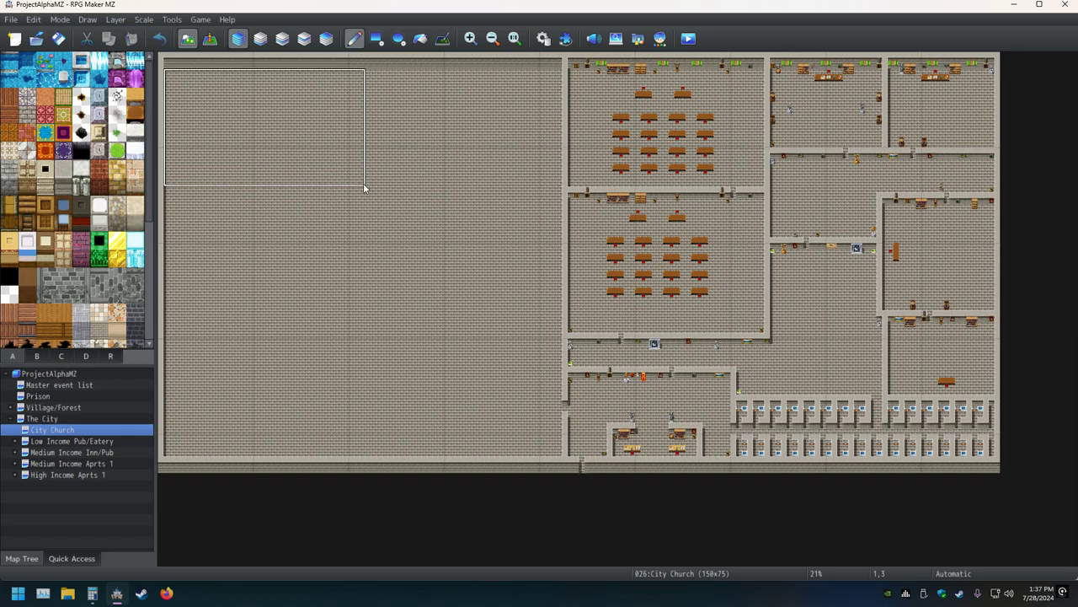
{"action": "left_click", "coordinate": [364, 186]}
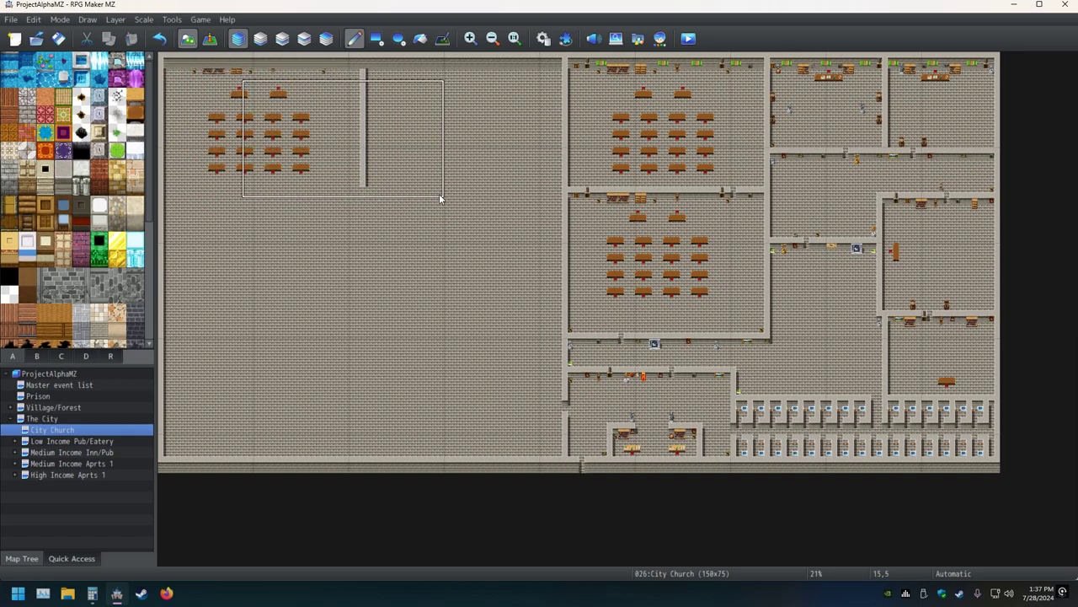
{"action": "left_click", "coordinate": [563, 190]}
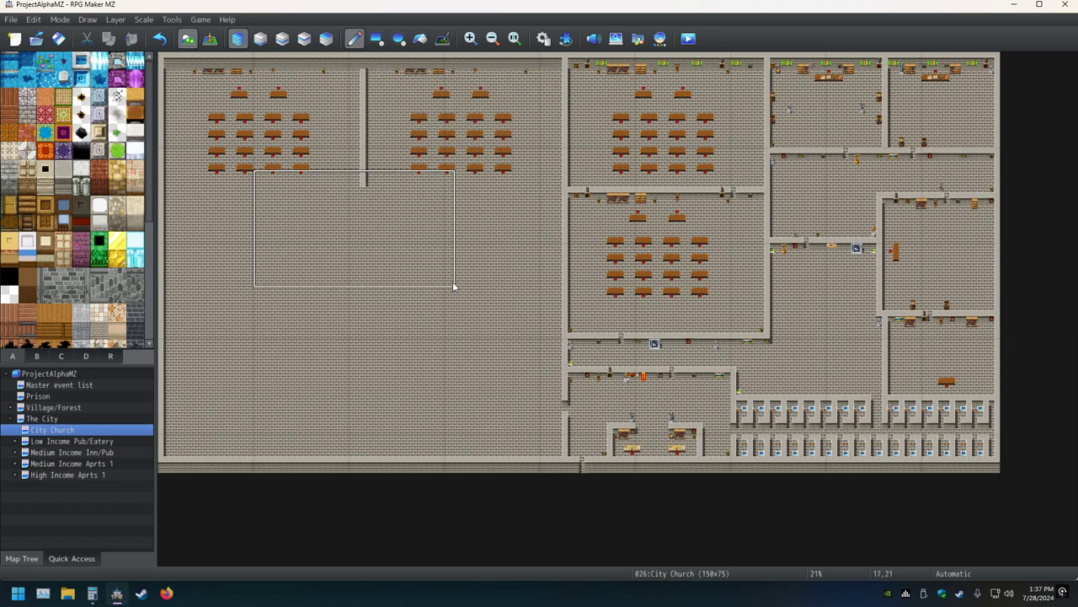
{"action": "left_click", "coordinate": [362, 456]}
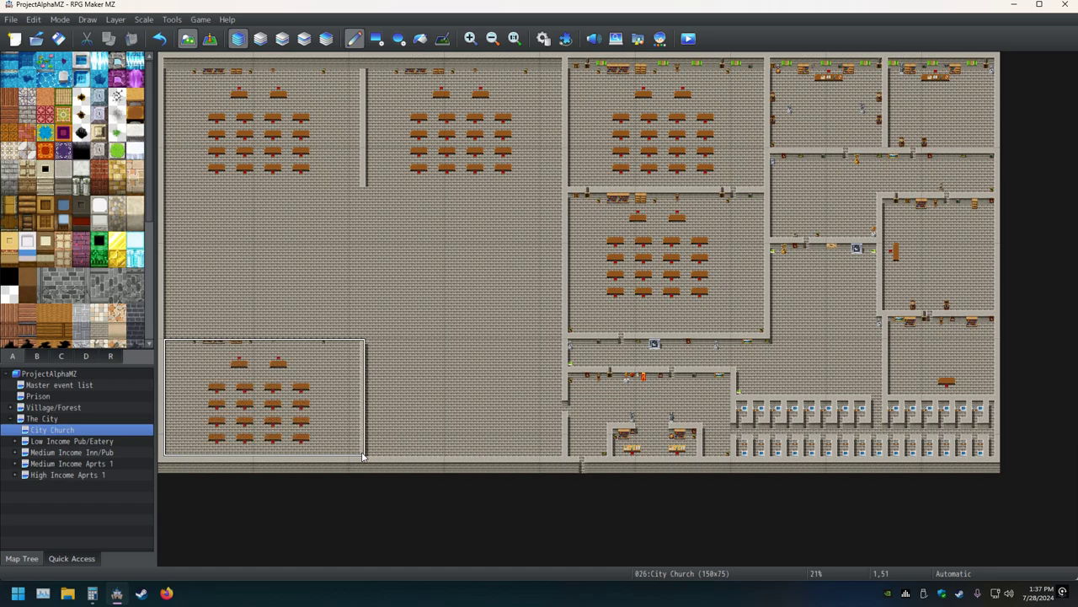
{"action": "left_click", "coordinate": [563, 454]}
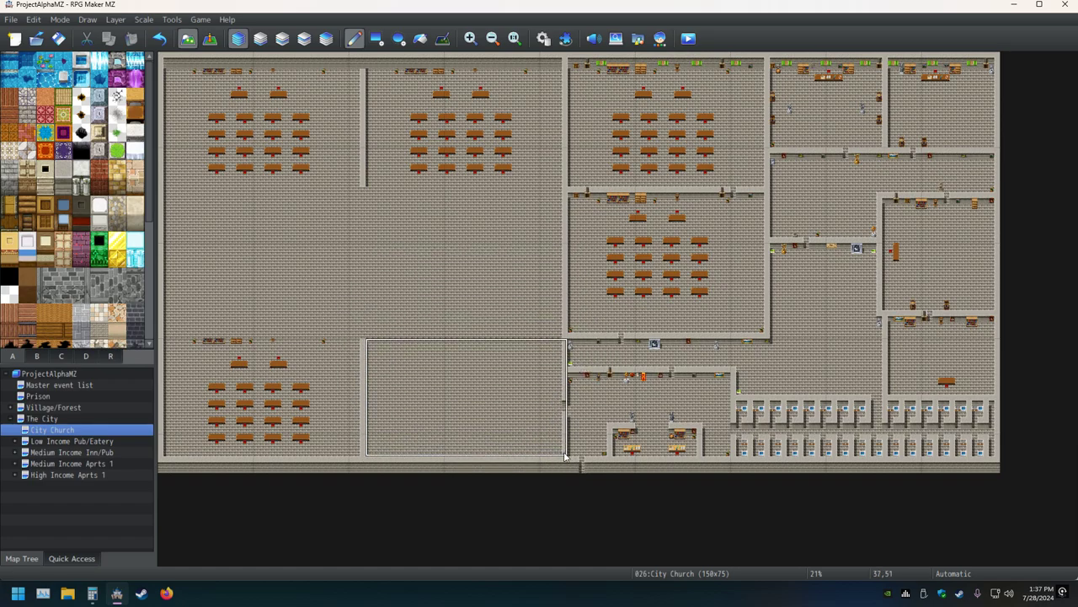
{"action": "left_click", "coordinate": [566, 456]}
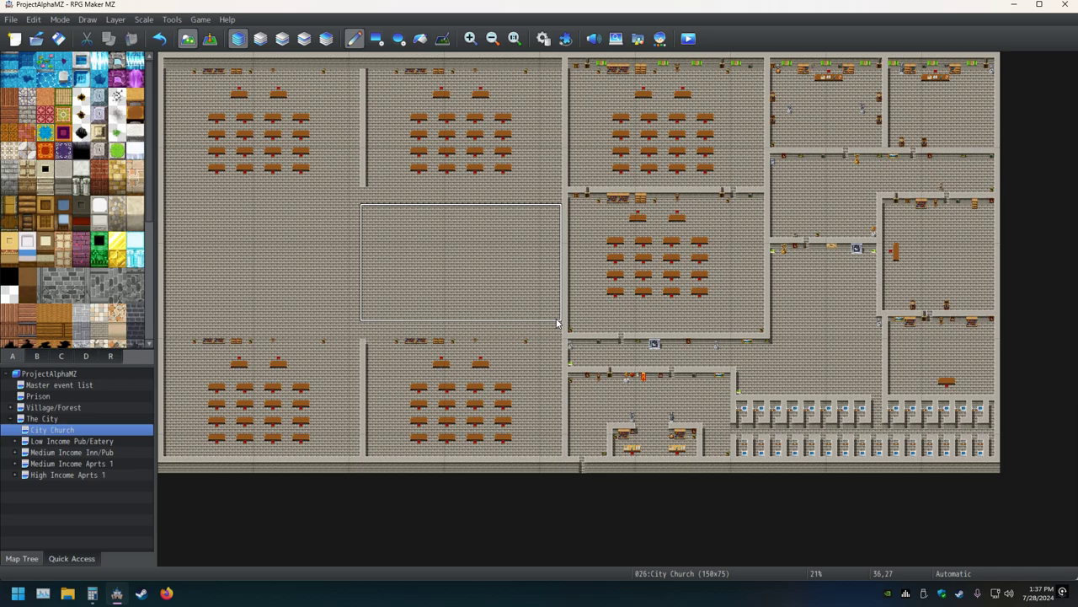
{"action": "key", "text": "ctrl+z"}
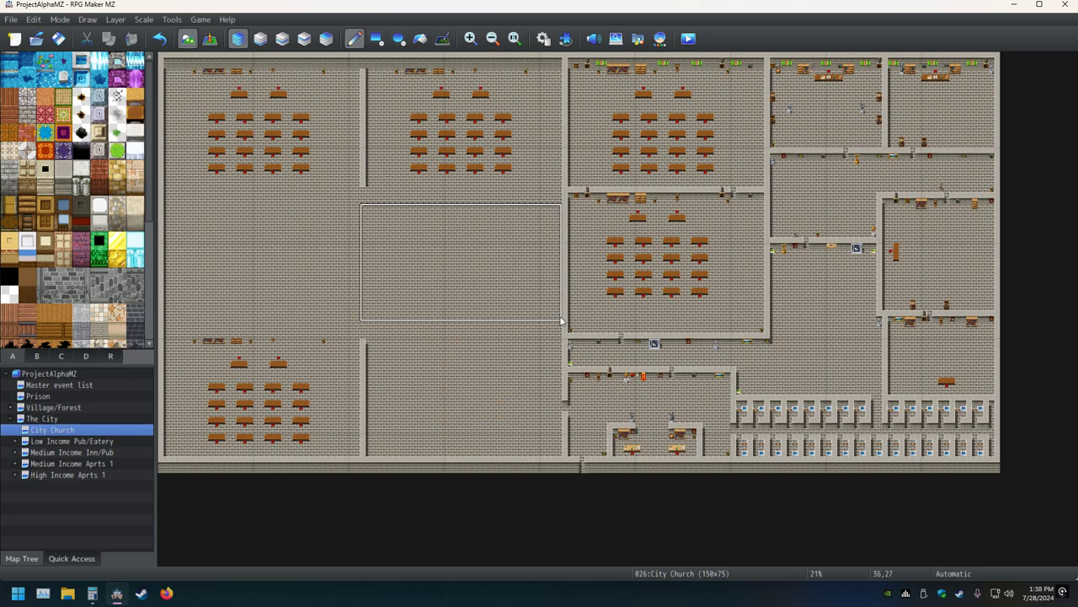
{"action": "left_click", "coordinate": [561, 320]}
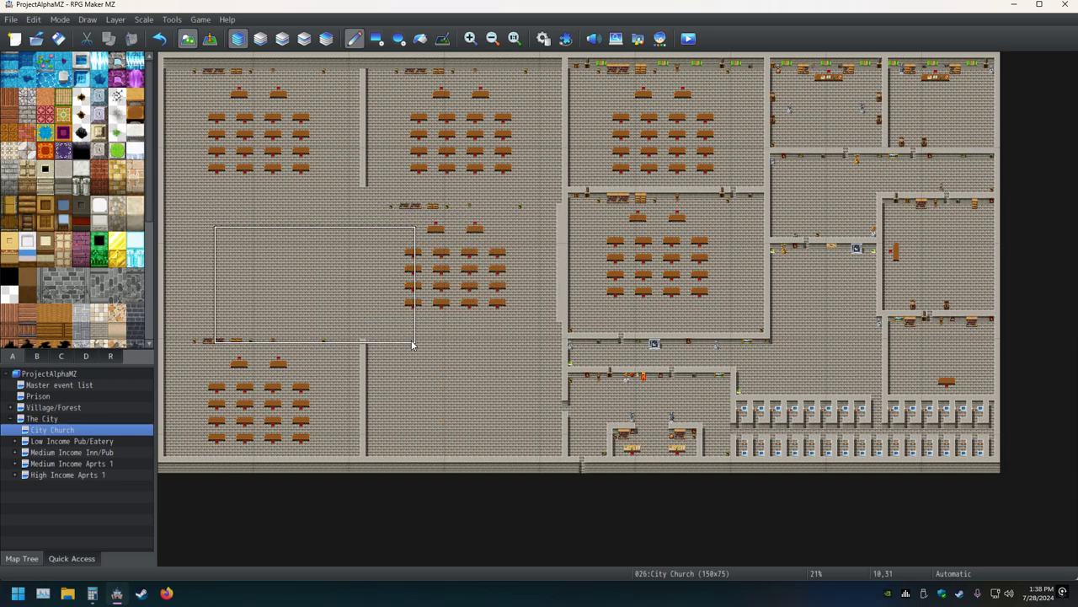
{"action": "left_click", "coordinate": [159, 38]}
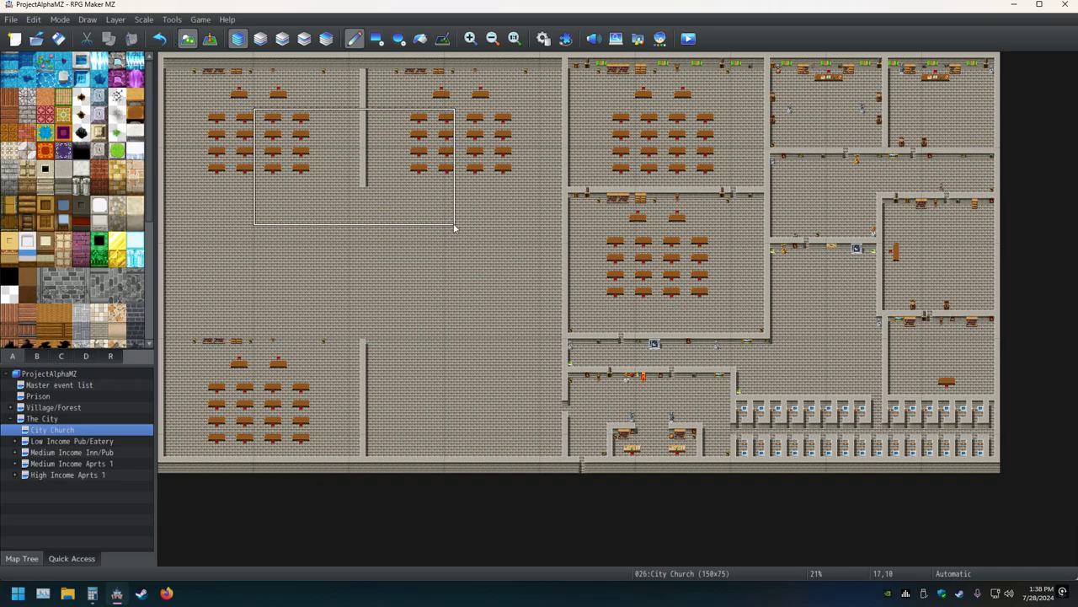
{"action": "left_click", "coordinate": [566, 309]}
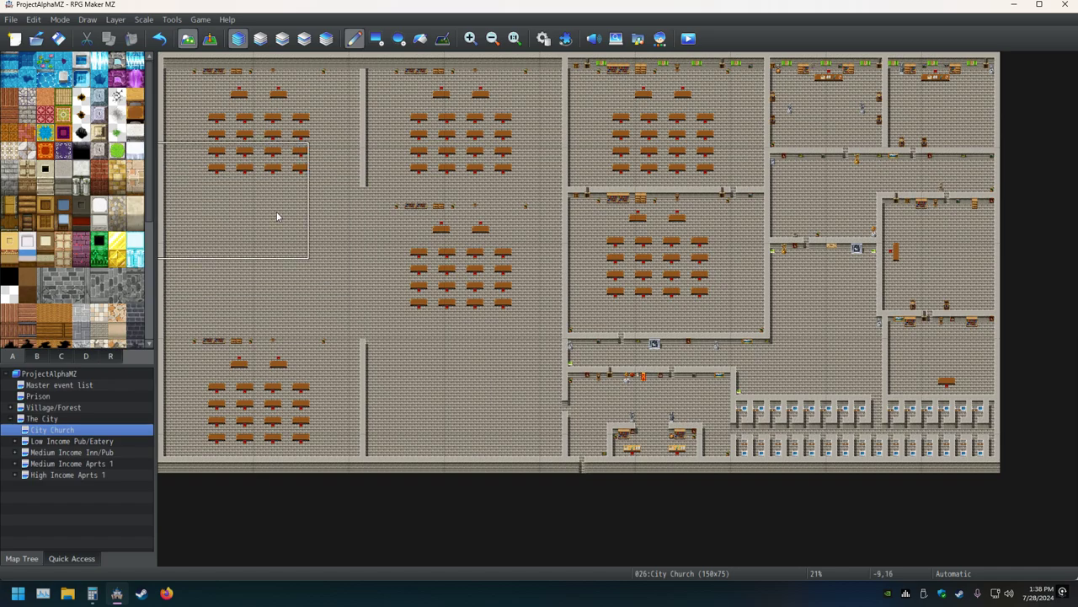
{"action": "left_click", "coordinate": [160, 39]}
{"action": "left_click", "coordinate": [160, 39]}
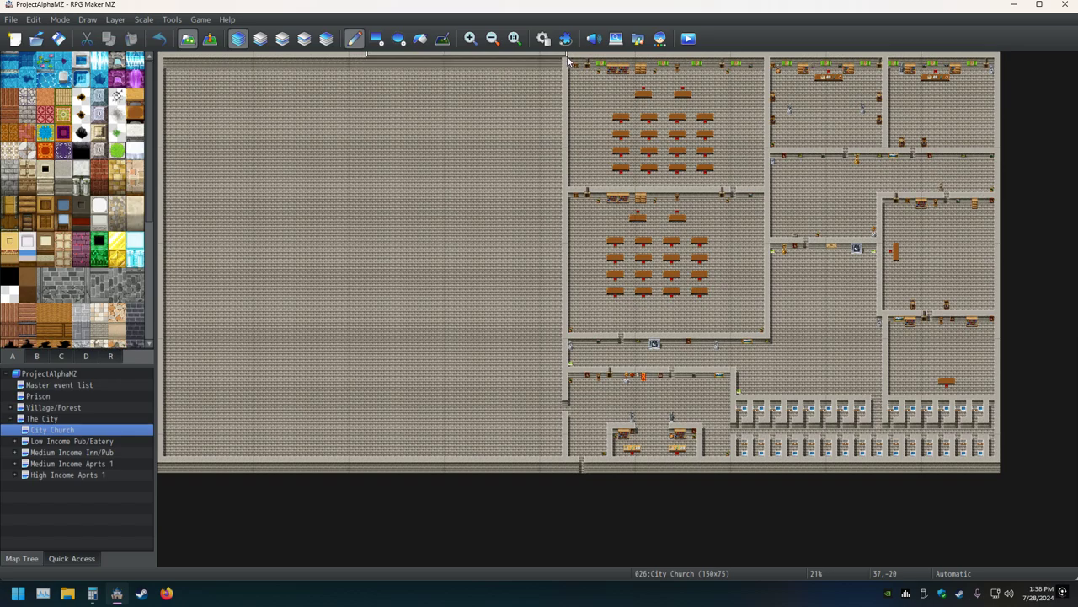
- Copy the upper church room and stamp it six times, two columns by three rows, on the left
{"action": "right_click_drag", "start_coordinate": [569, 59], "coordinate": [765, 190]}
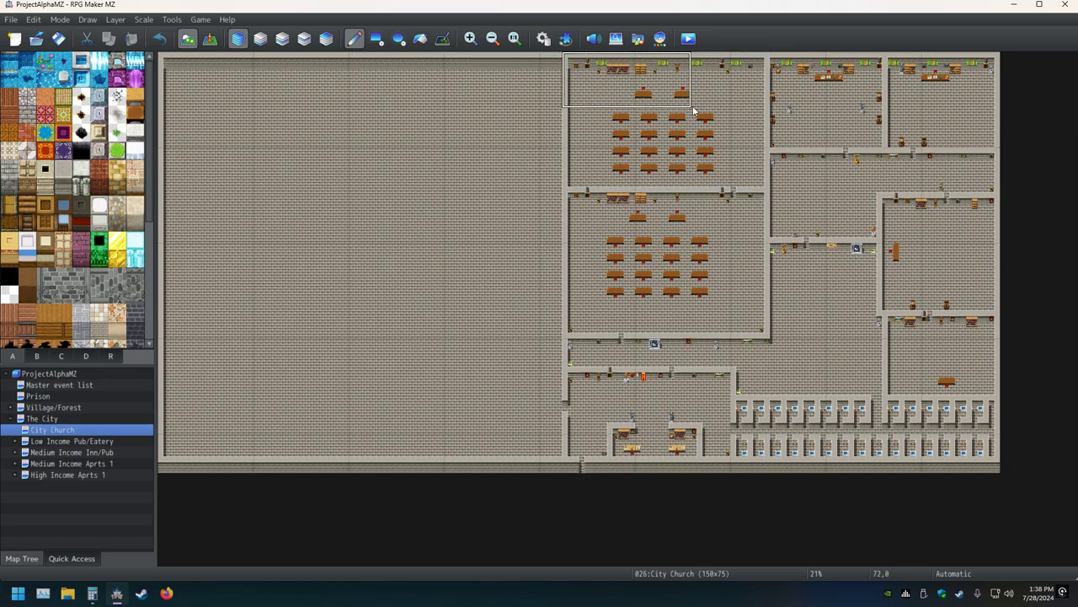
{"action": "right_click_drag", "start_coordinate": [697, 112], "coordinate": [766, 194]}
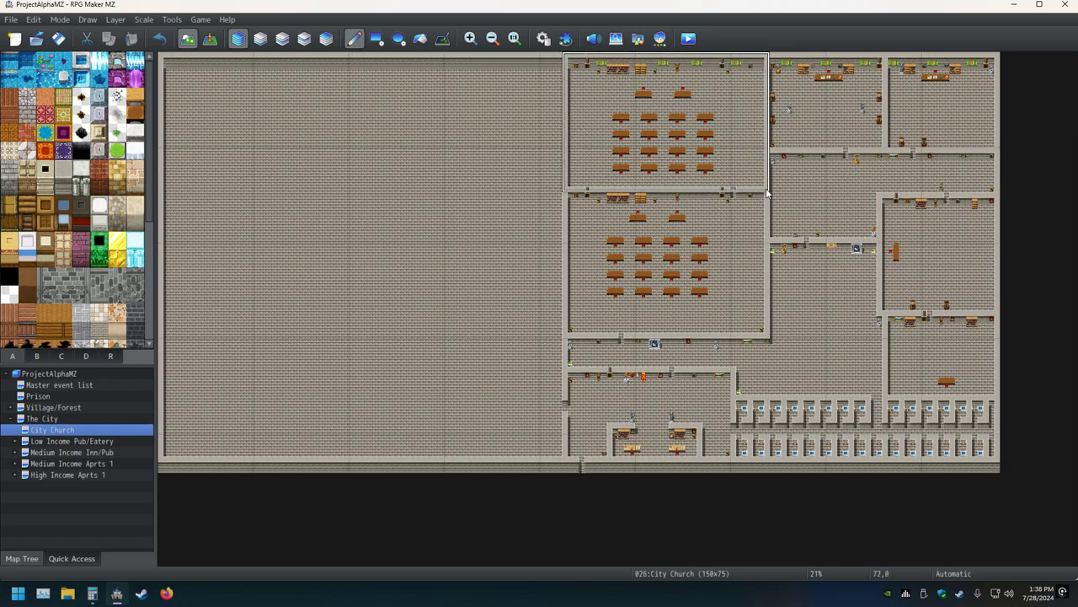
{"action": "left_click", "coordinate": [365, 193]}
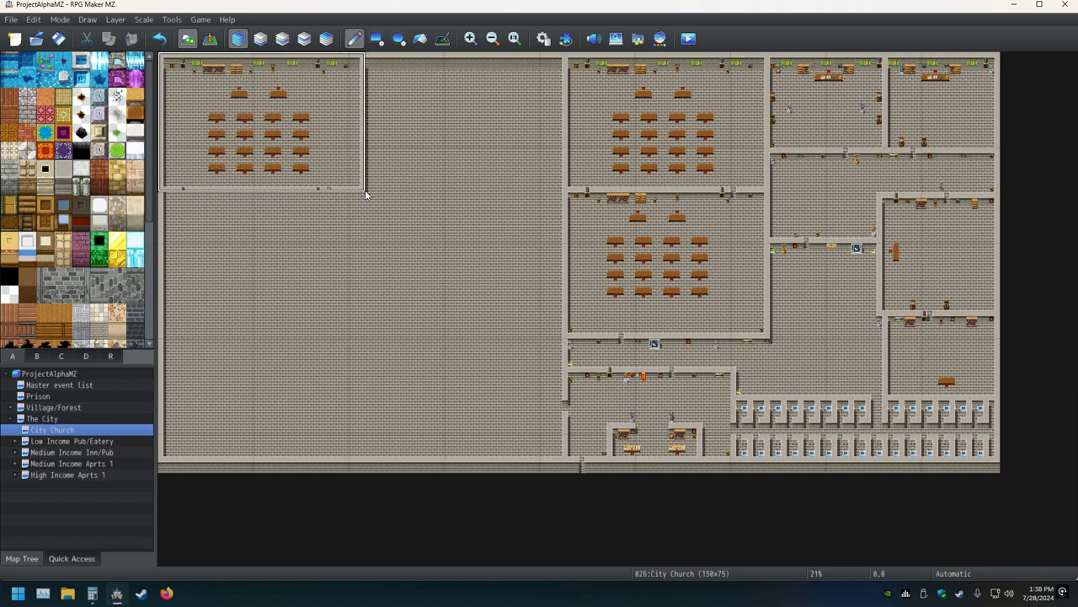
{"action": "left_click", "coordinate": [568, 196]}
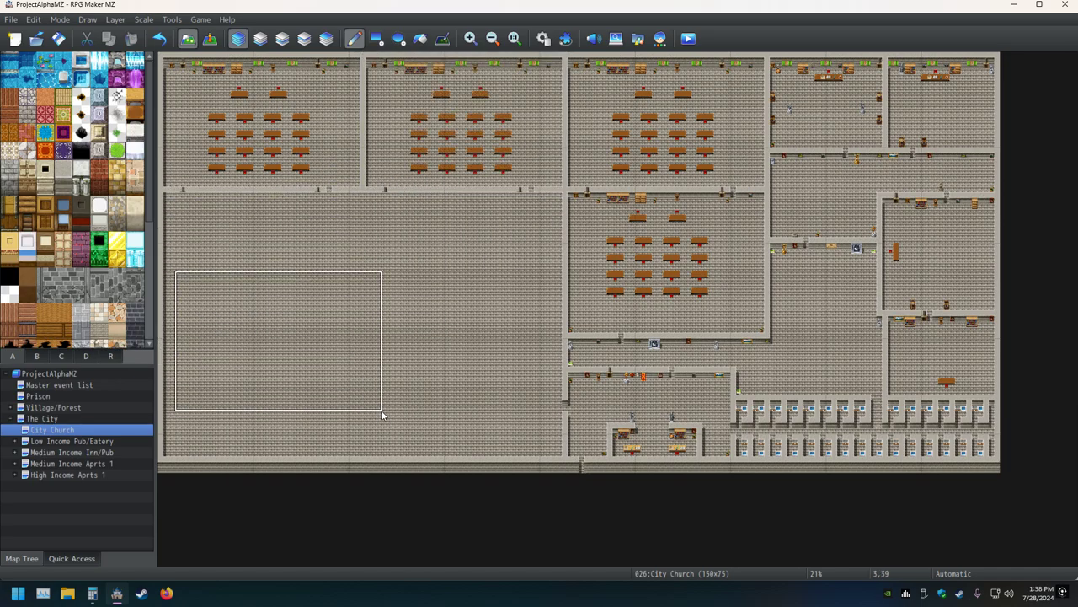
{"action": "left_click", "coordinate": [364, 462]}
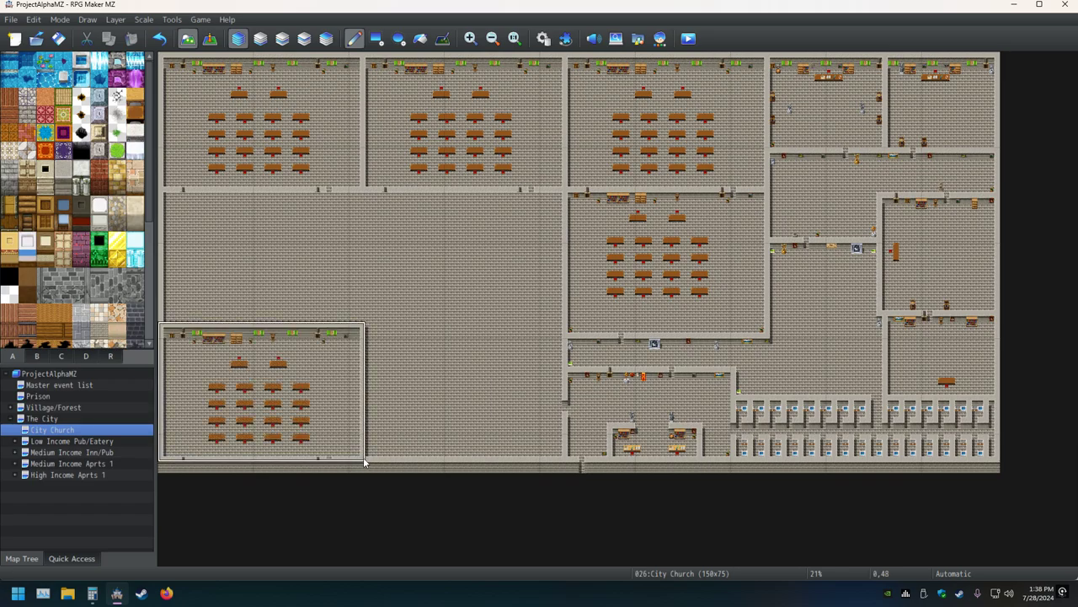
{"action": "left_click", "coordinate": [567, 463]}
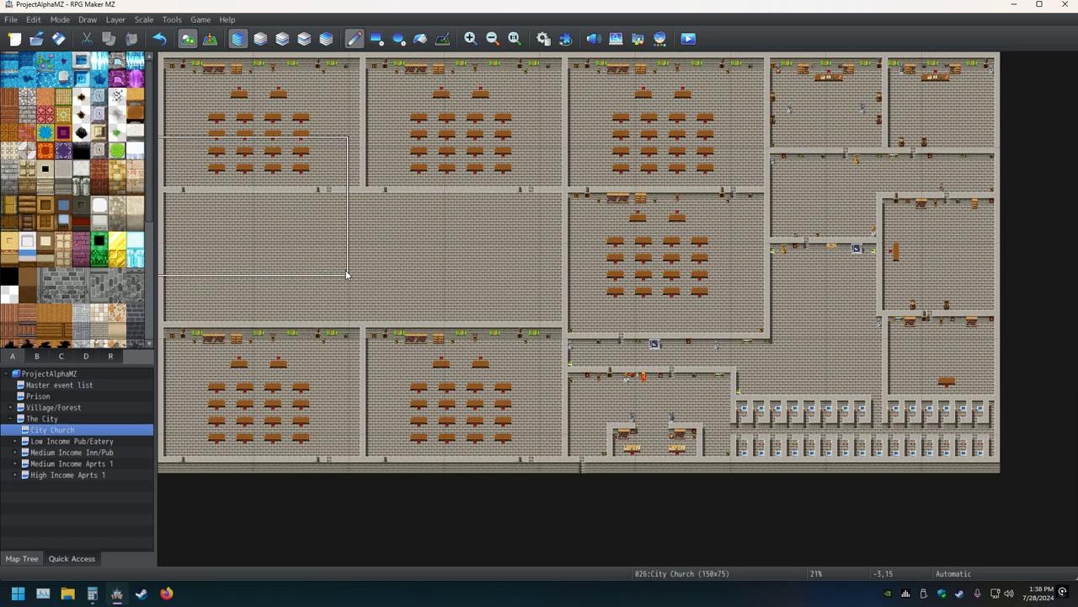
{"action": "left_click", "coordinate": [371, 326]}
{"action": "left_click", "coordinate": [566, 328]}
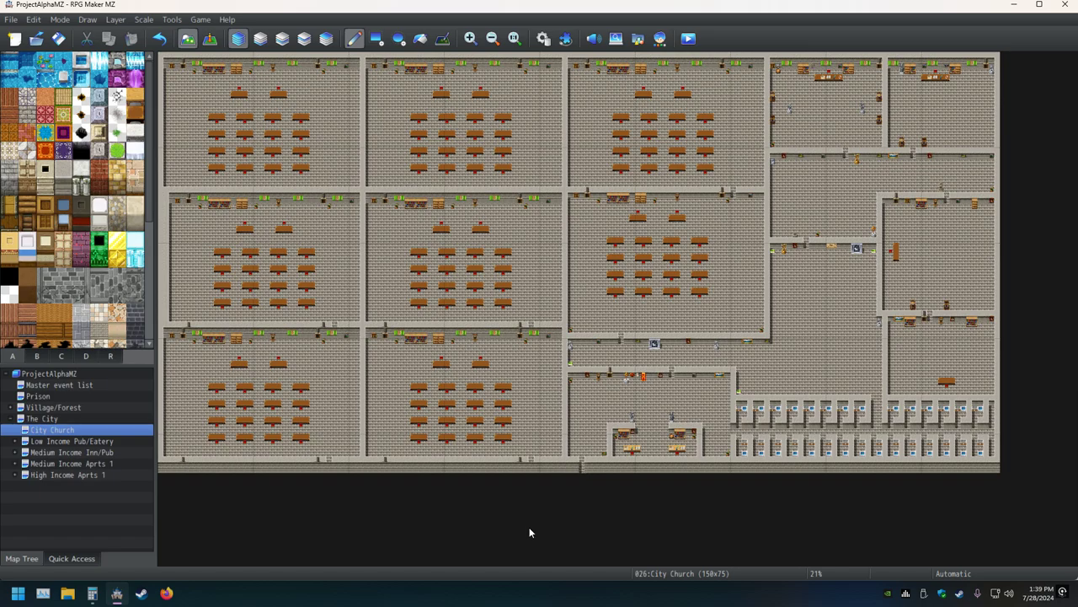
- Undo the middle-row and lower-middle classrooms to open a hallway toward the exit
{"action": "key", "text": "ctrl+z"}
{"action": "key", "text": "ctrl+z"}
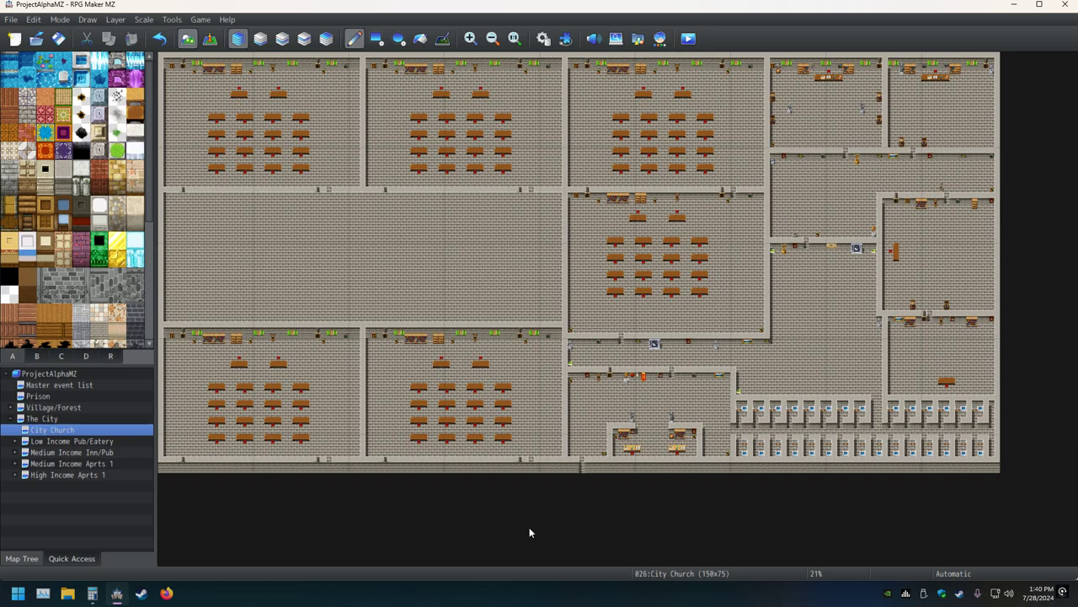
{"action": "key", "text": "ctrl+z"}
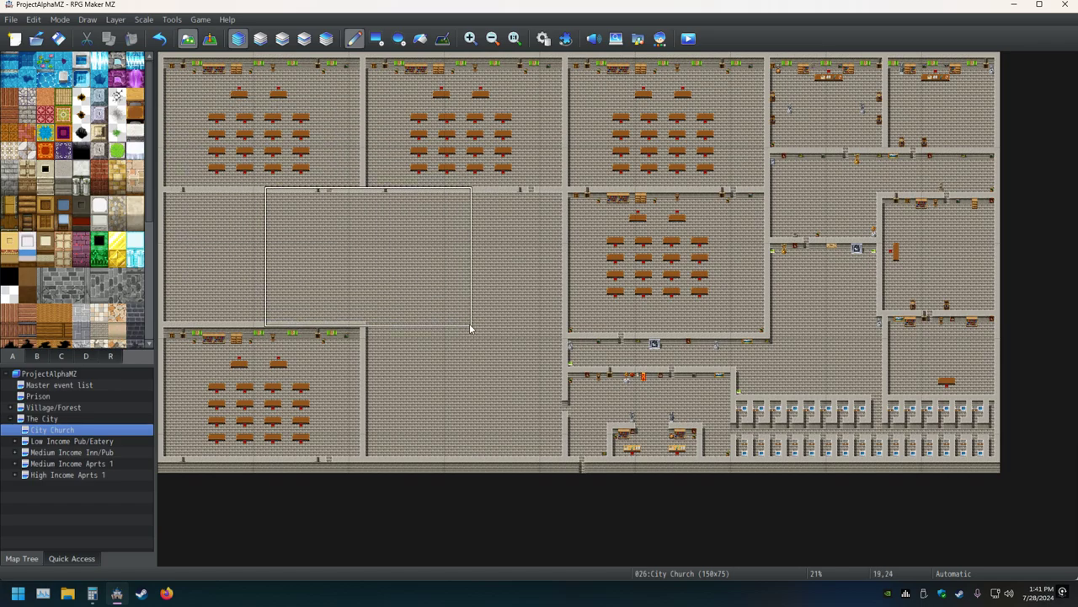
- Stamp a classroom into the middle-left space, then replace it with plain floor
{"action": "left_click", "coordinate": [362, 330]}
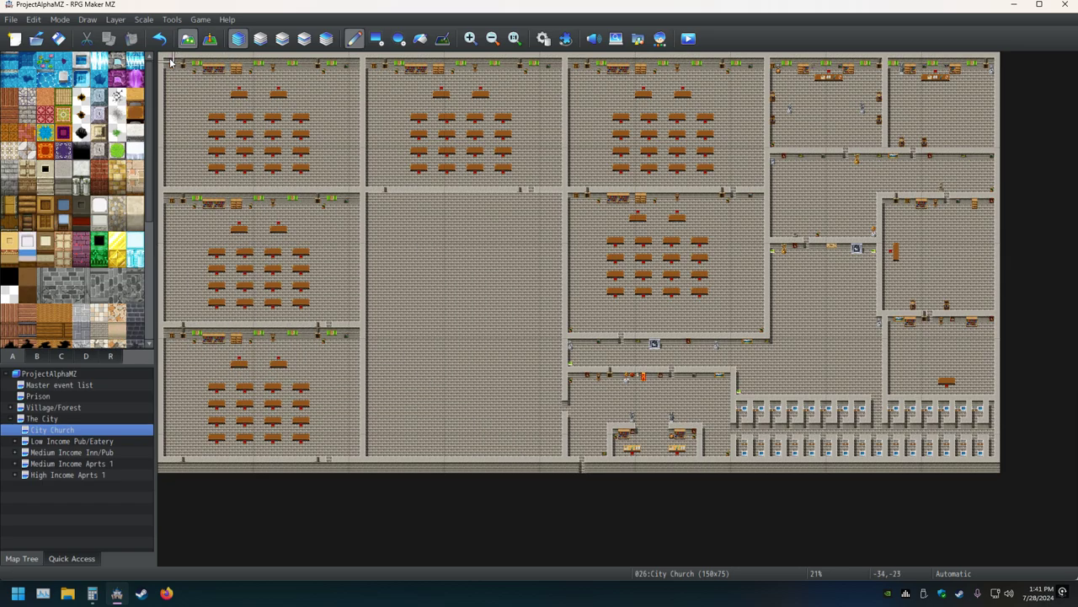
{"action": "left_click", "coordinate": [364, 324]}
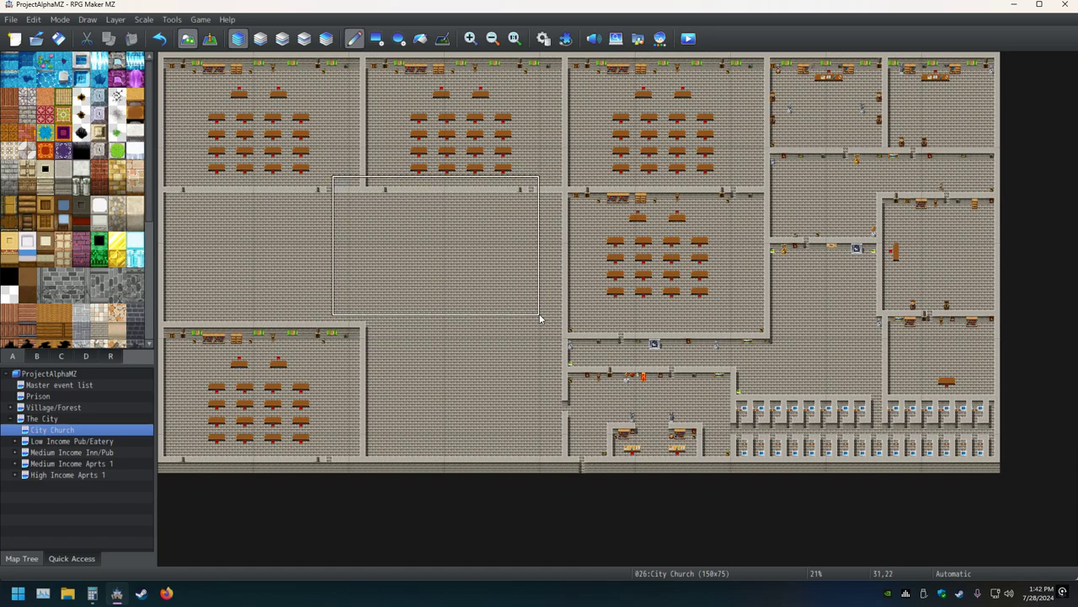
- Drop the copied room stamp and place a wall tile on the map's bottom edge
{"action": "right_click", "coordinate": [503, 367]}
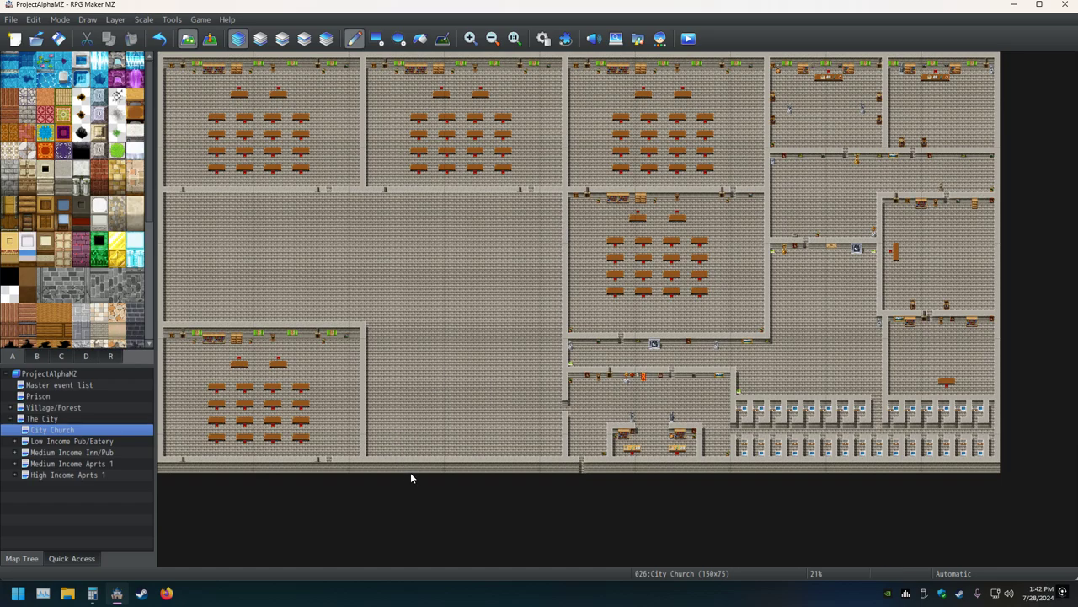
{"action": "left_click", "coordinate": [313, 462]}
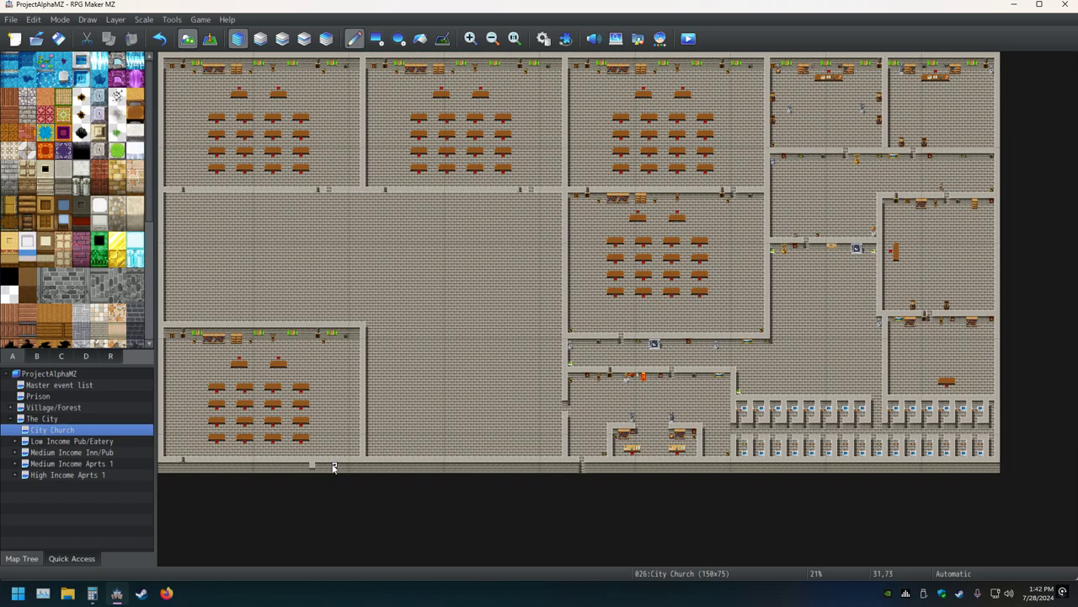